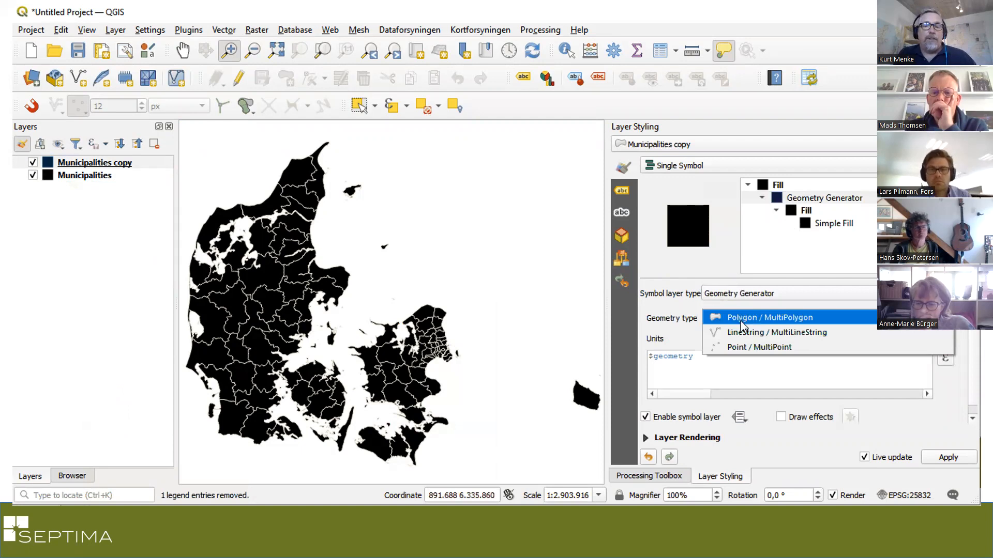
Set the geometry generator type to Point / MultiPoint and enter the expression centroid($geometry)
click(742, 348)
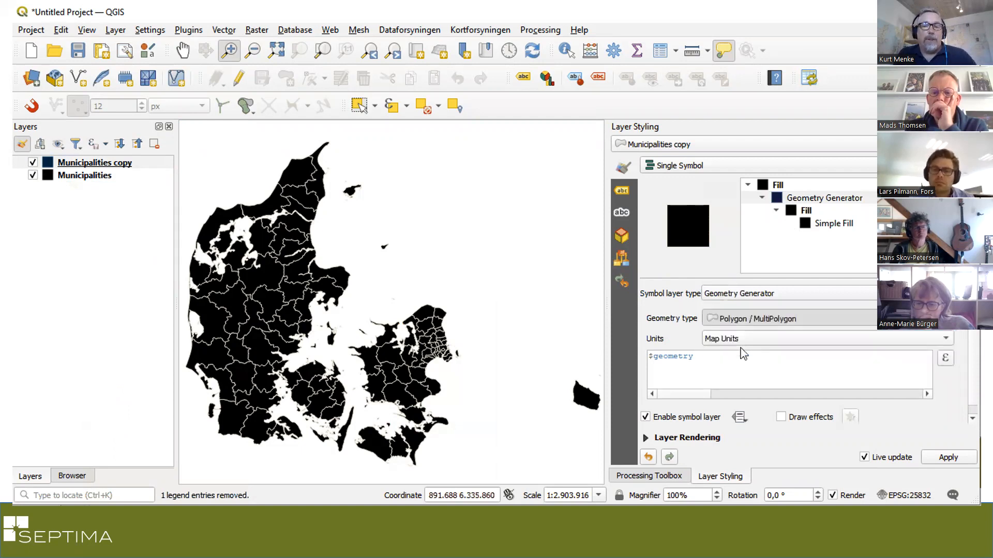
click(649, 356)
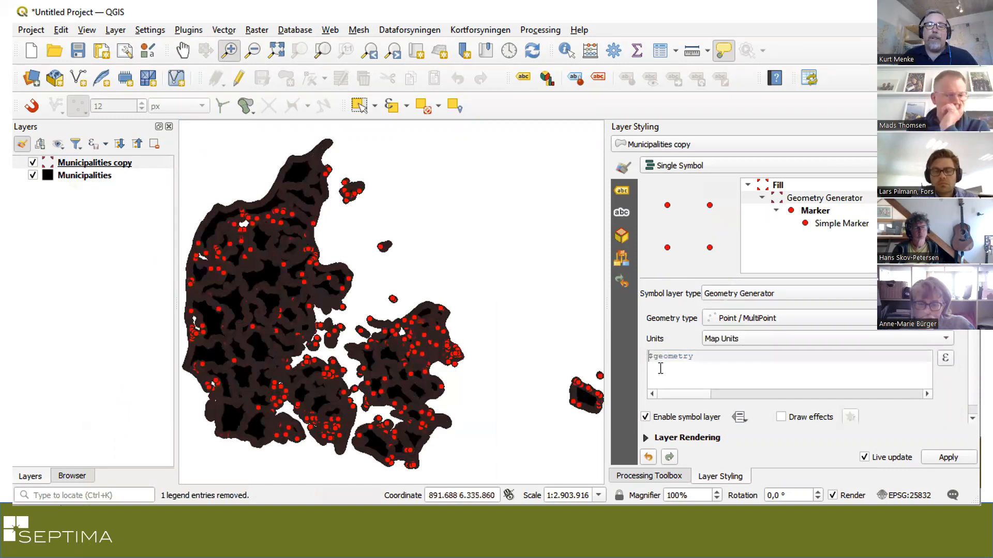
text(centroid()
key(Right)
key(Right)
key(Right)
key(Right)
key(Right)
key(Right)
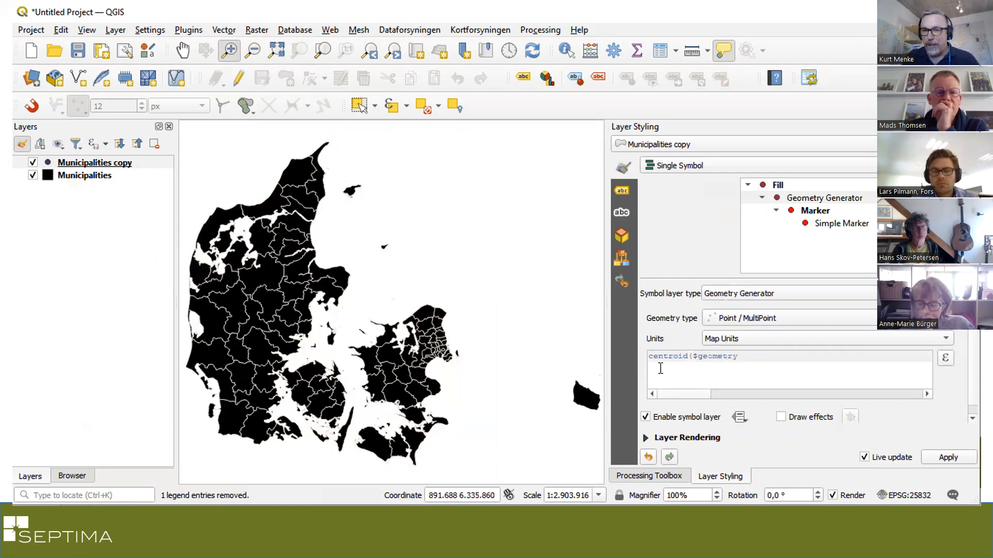
text())
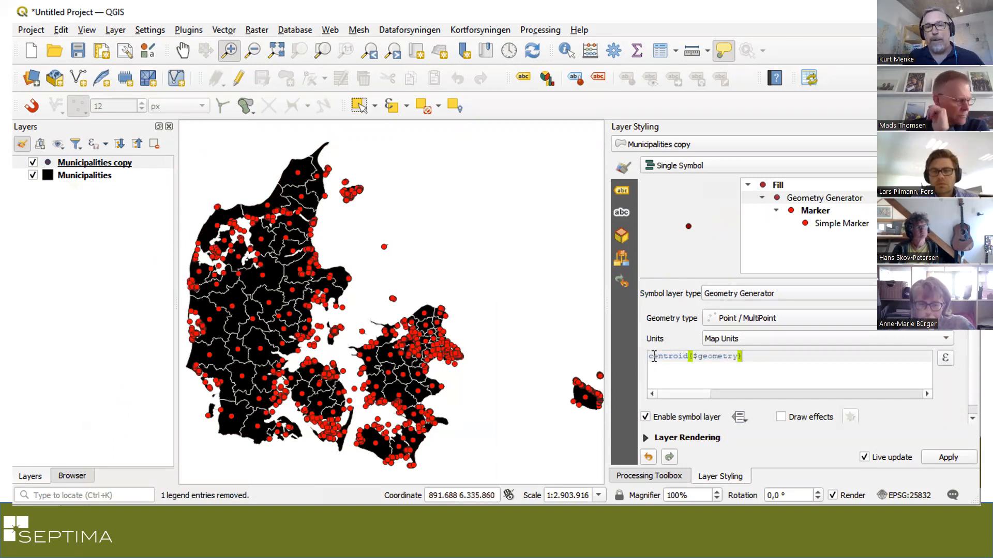
Start replacing centroid in the geometry generator expression with a pole function
double_click(654, 356)
text(pole)
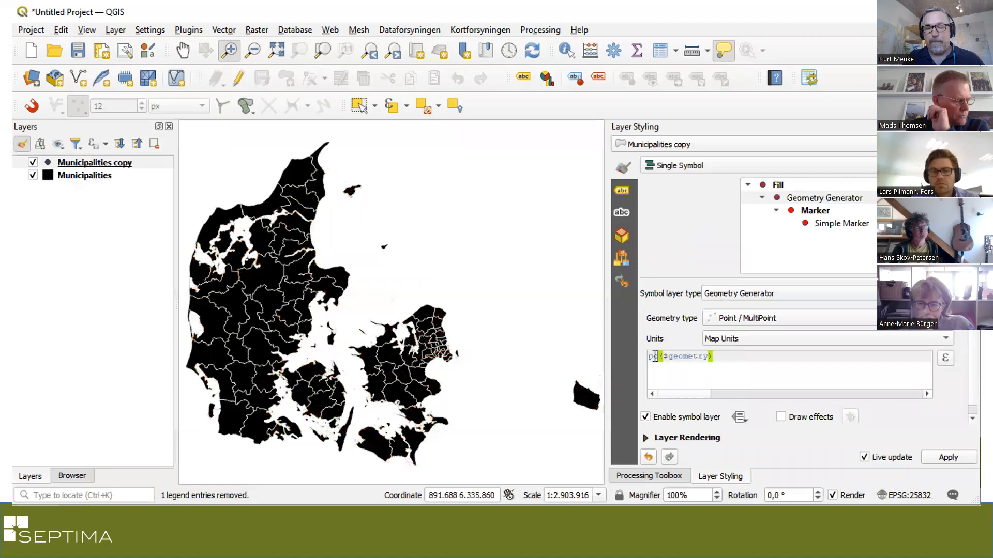
key(Right)
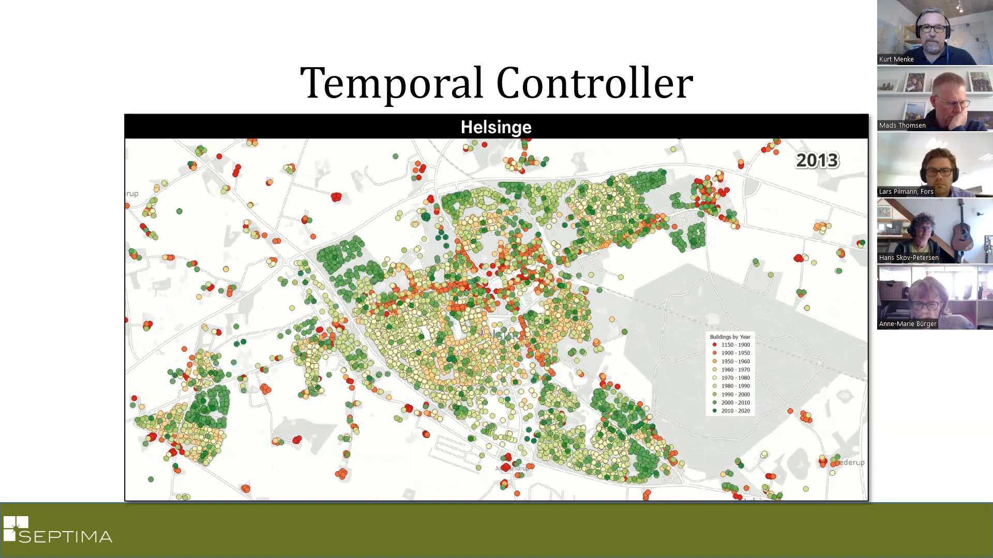
key(Right)
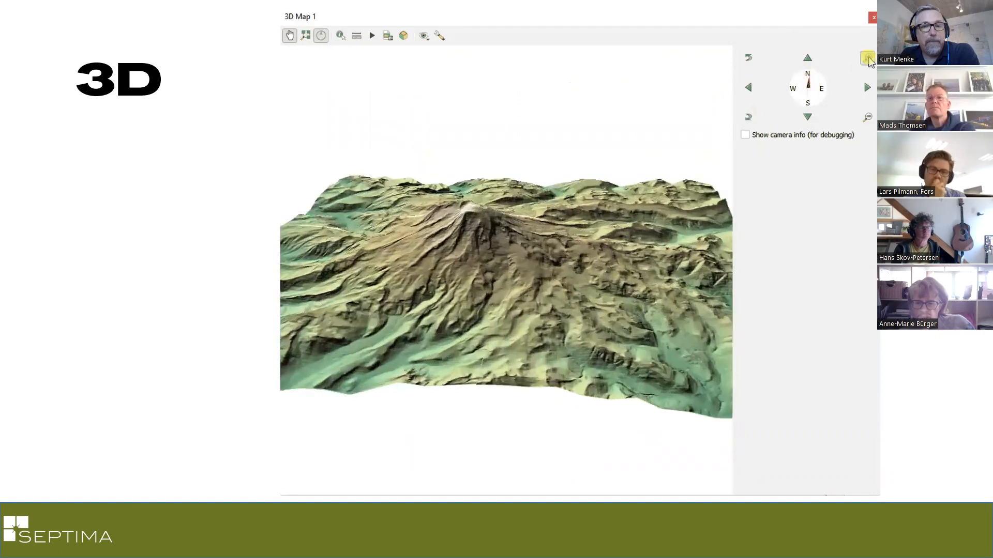
key(Right)
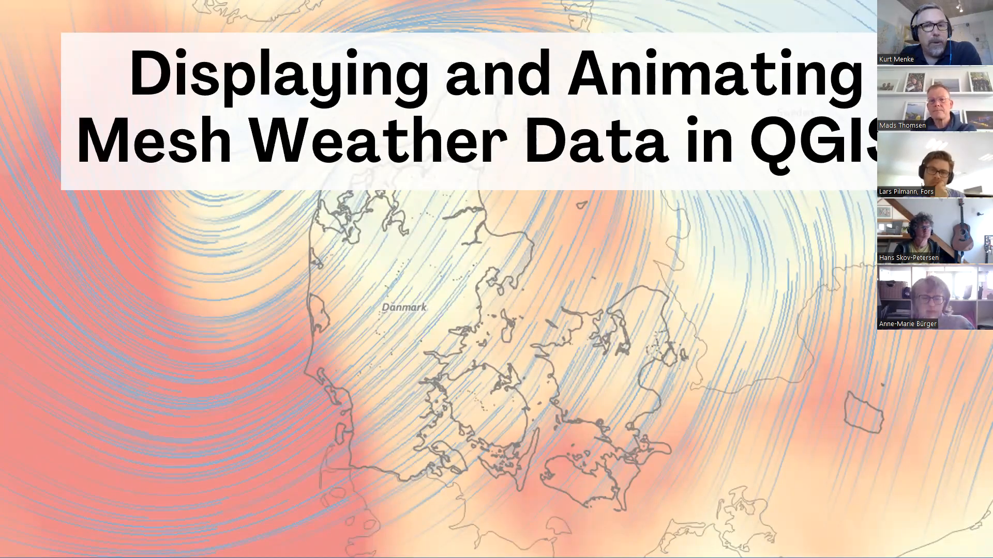
key(Right)
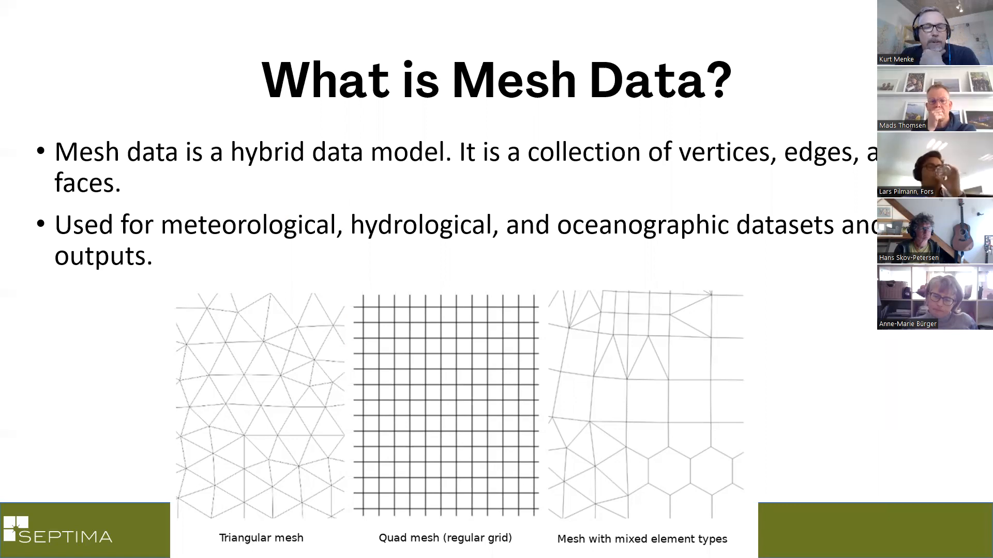
key(Right)
key(Right)
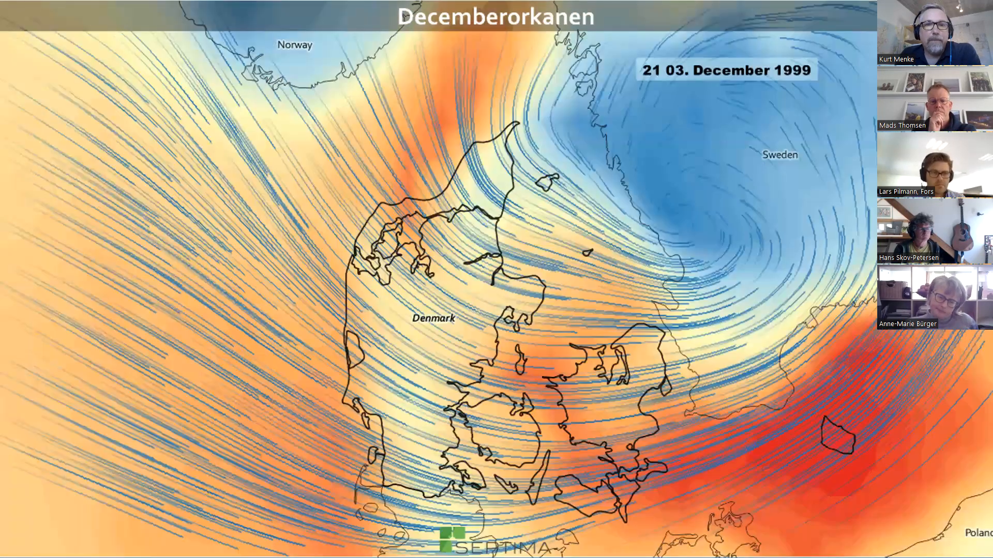
key(Right)
key(Escape)
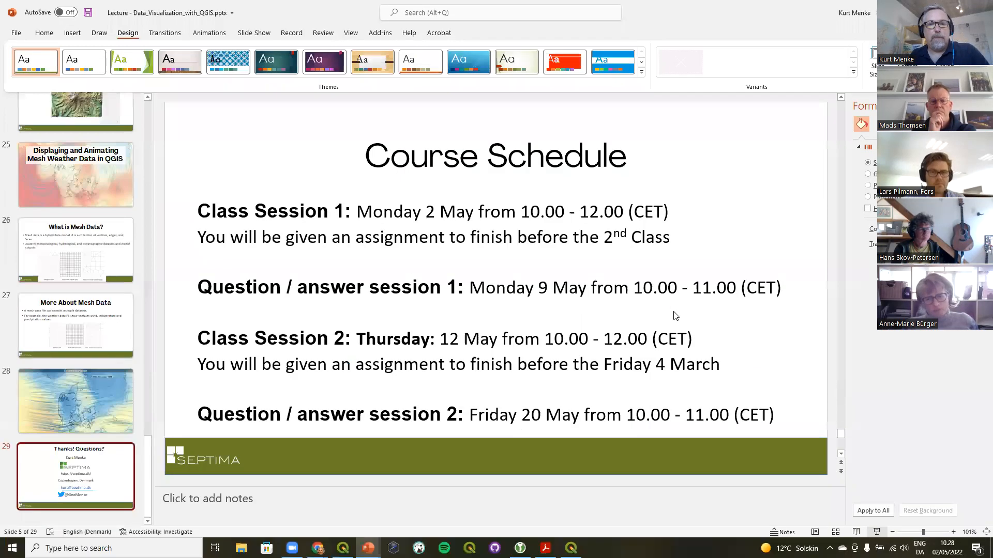
Switch to QGIS and open the Denmark project stored in the Denmark.gpkg GeoPackage
key(alt+Tab)
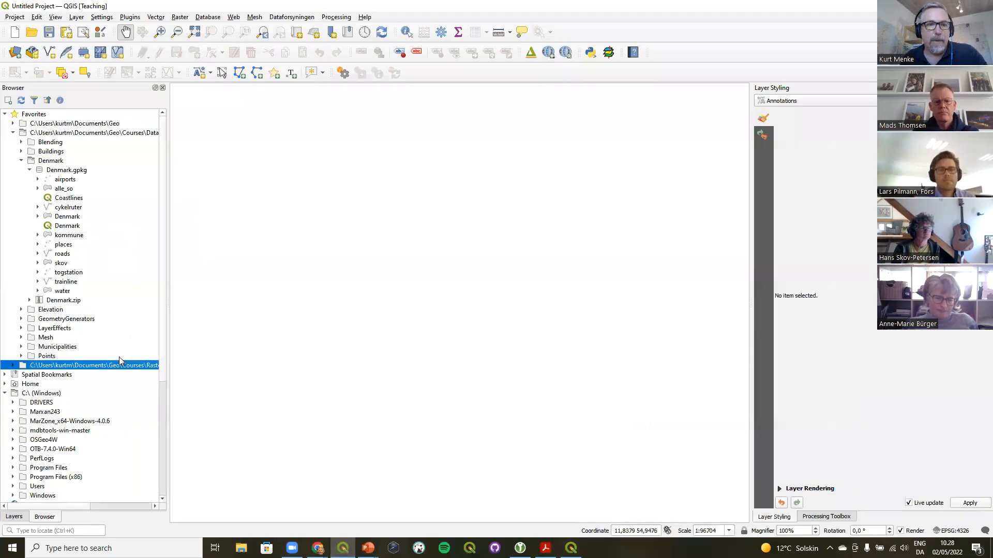
click(11, 517)
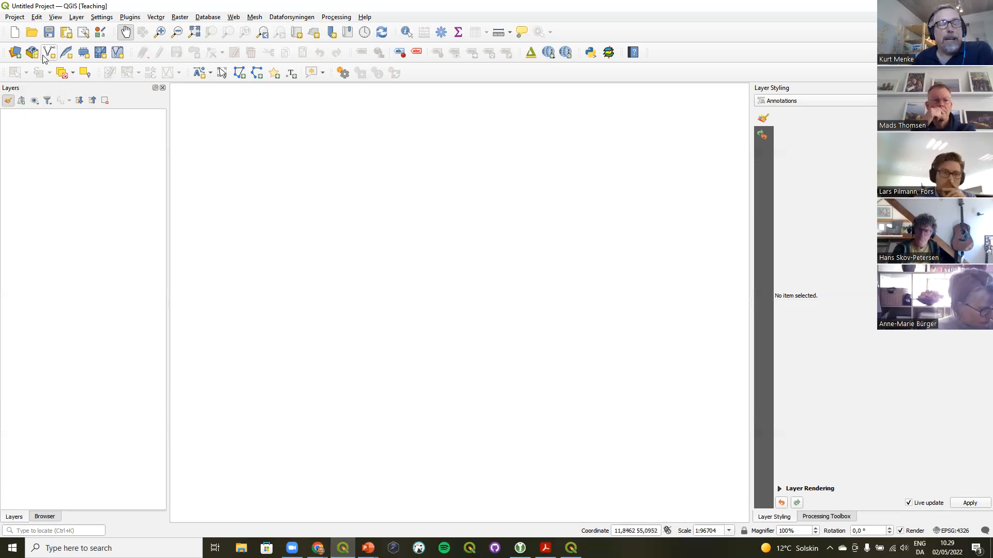
click(13, 18)
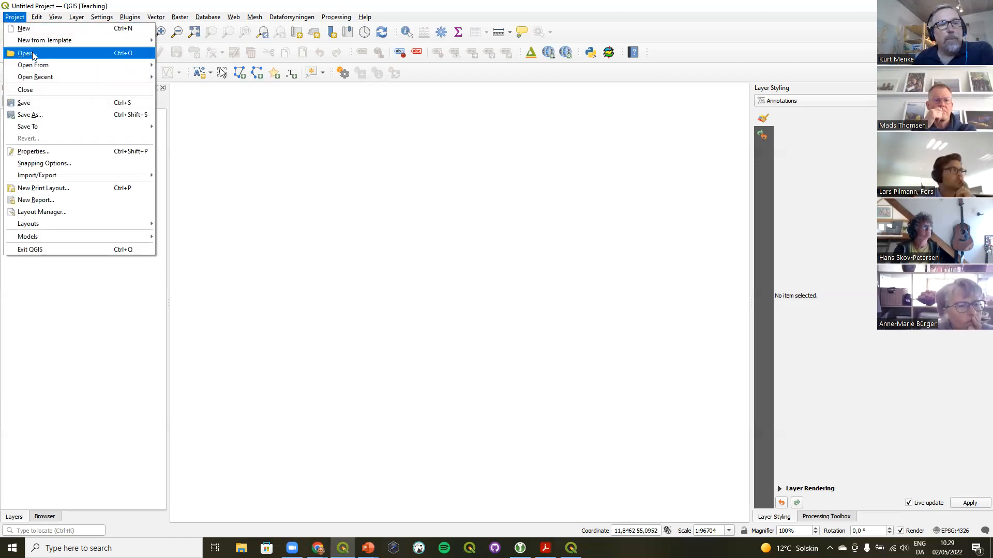
mouse_move(43, 69)
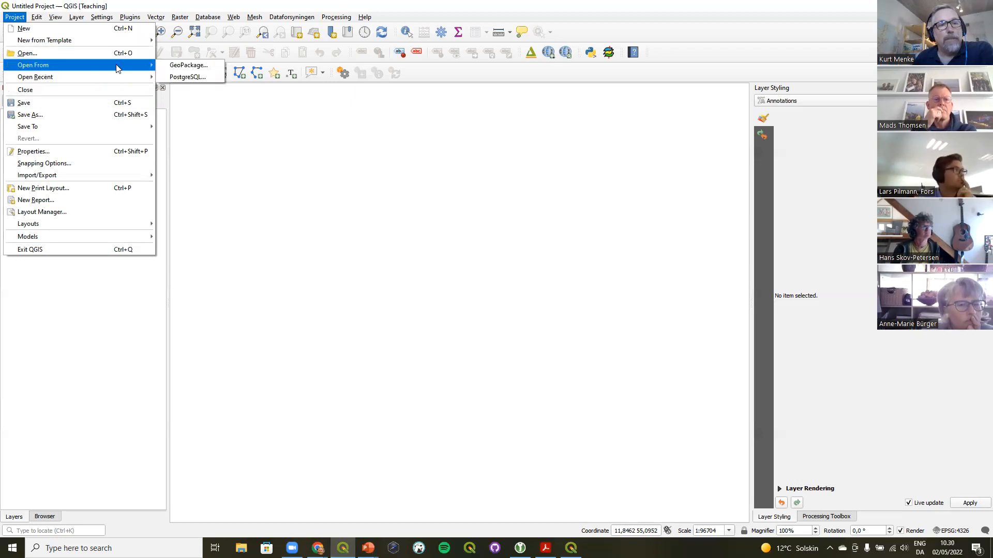
click(188, 66)
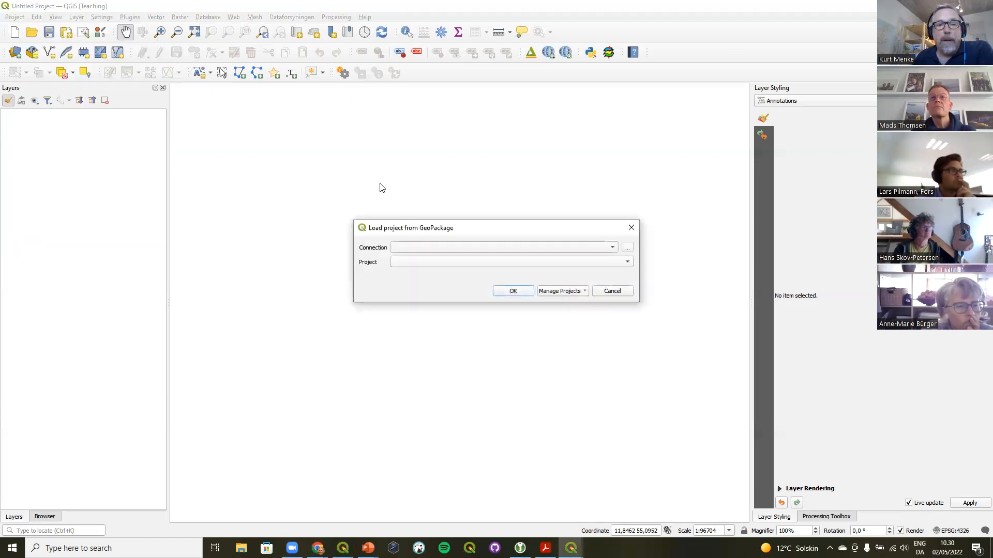
drag(417, 224, 356, 145)
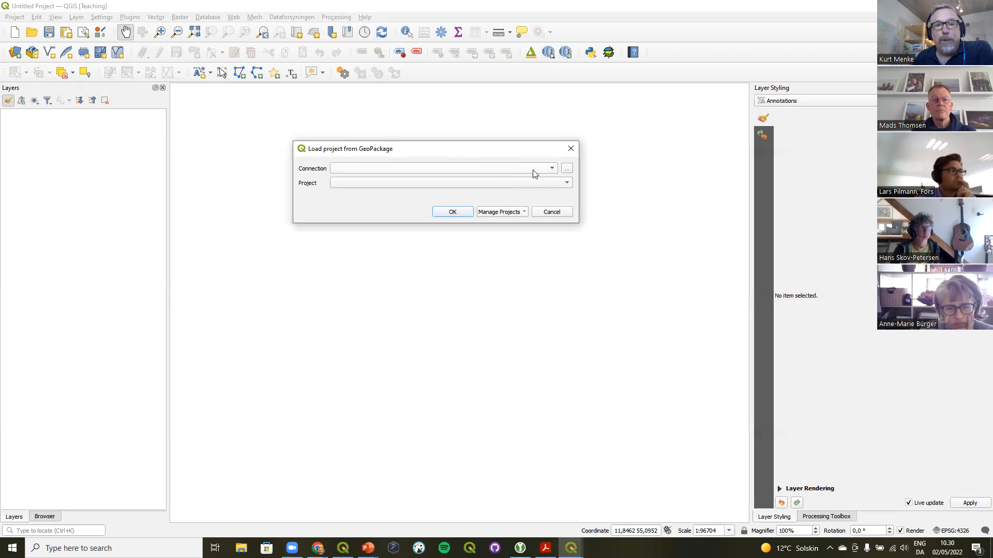
click(566, 168)
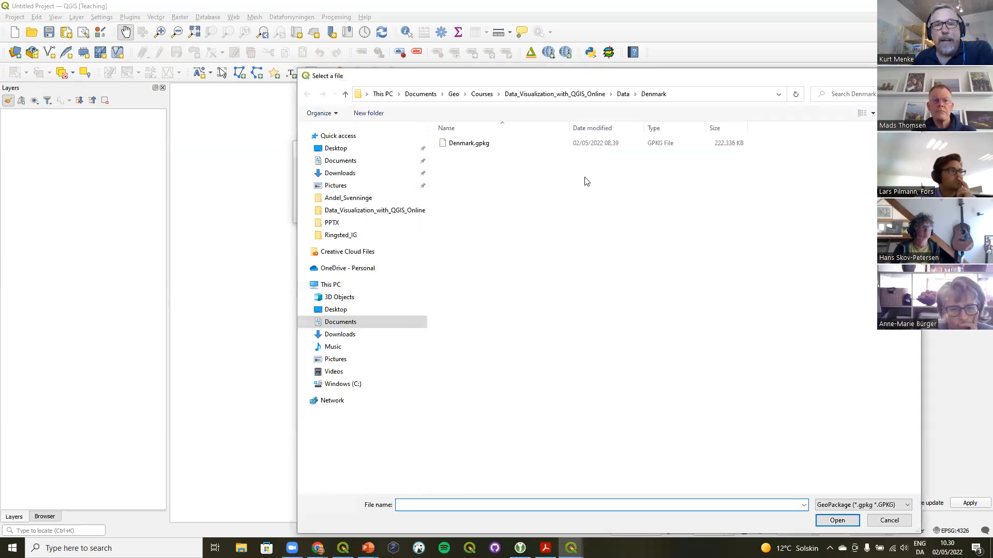
click(473, 149)
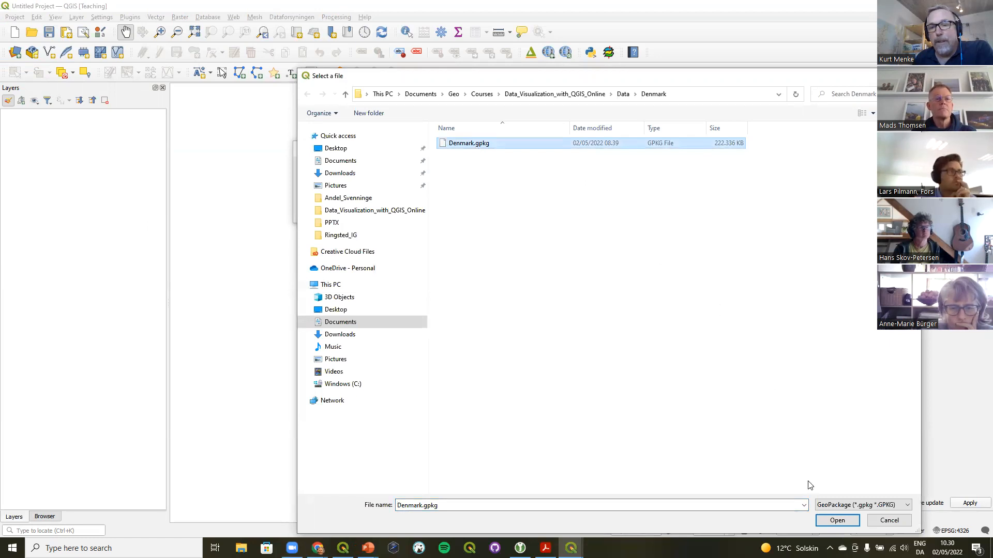
click(838, 521)
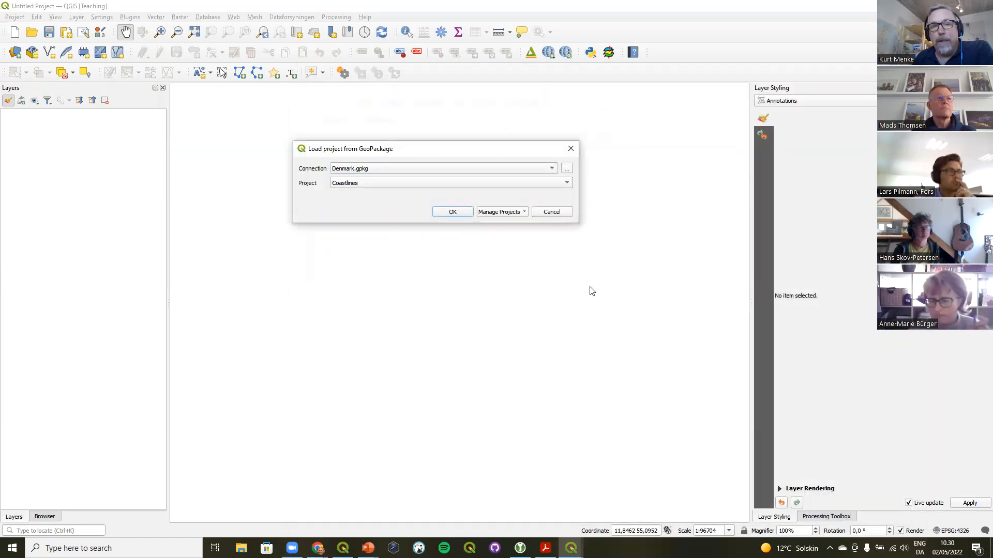
click(551, 184)
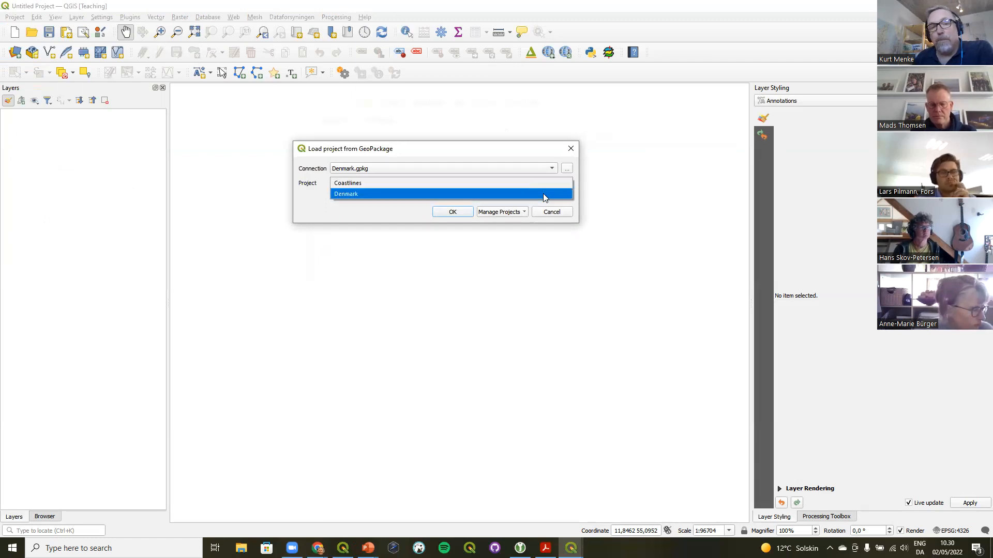
click(541, 194)
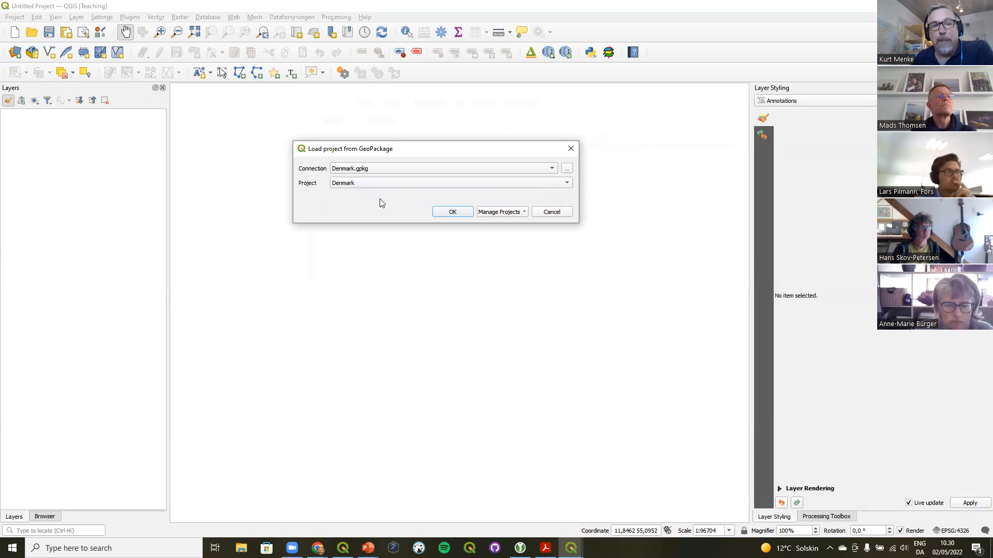
click(452, 213)
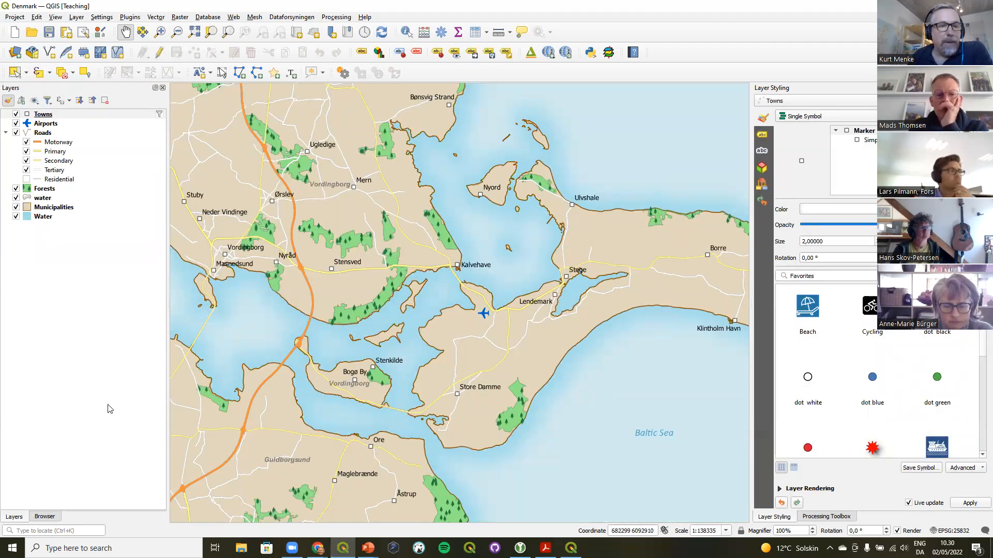
Browse the contents of Denmark.gpkg, examining its stored Coastlines and Denmark projects
click(45, 517)
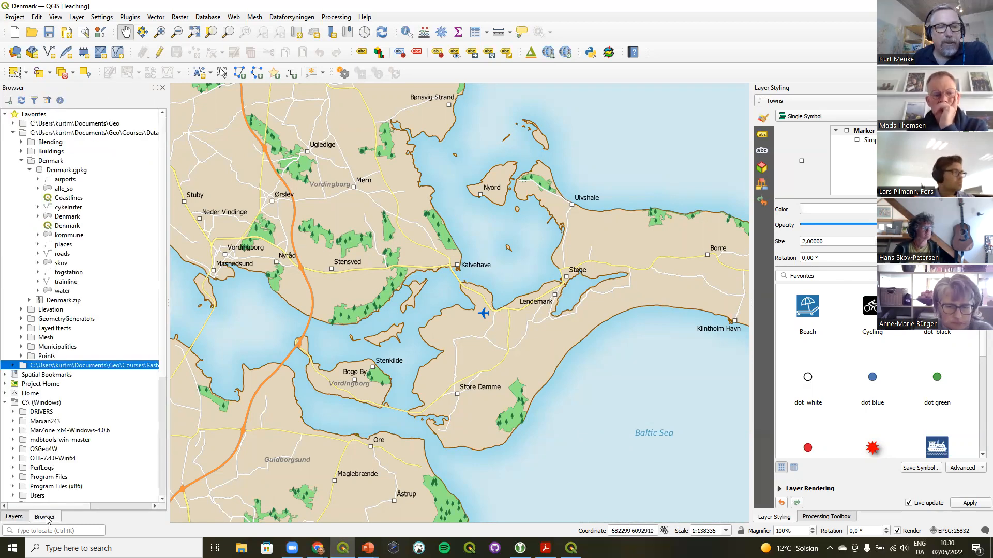
click(13, 133)
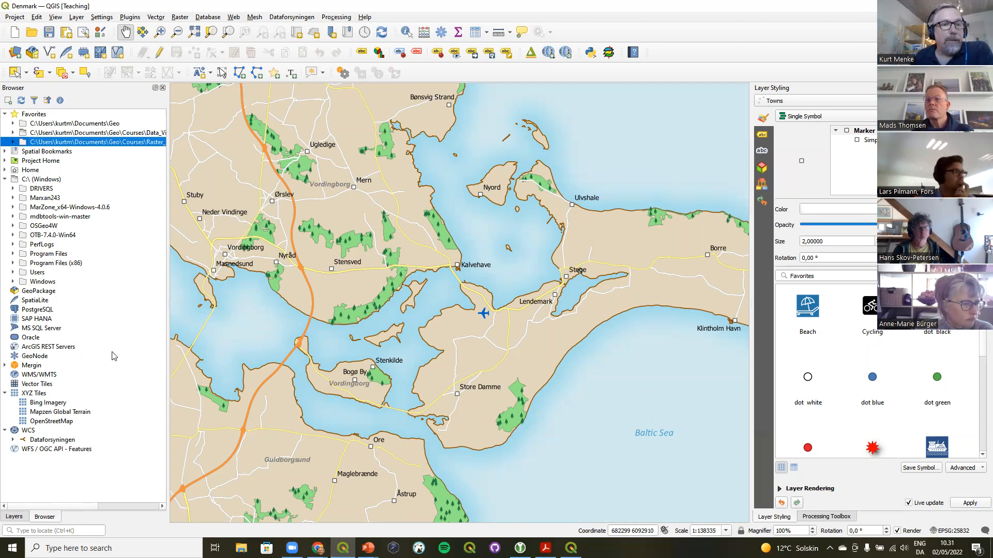
right_click(40, 189)
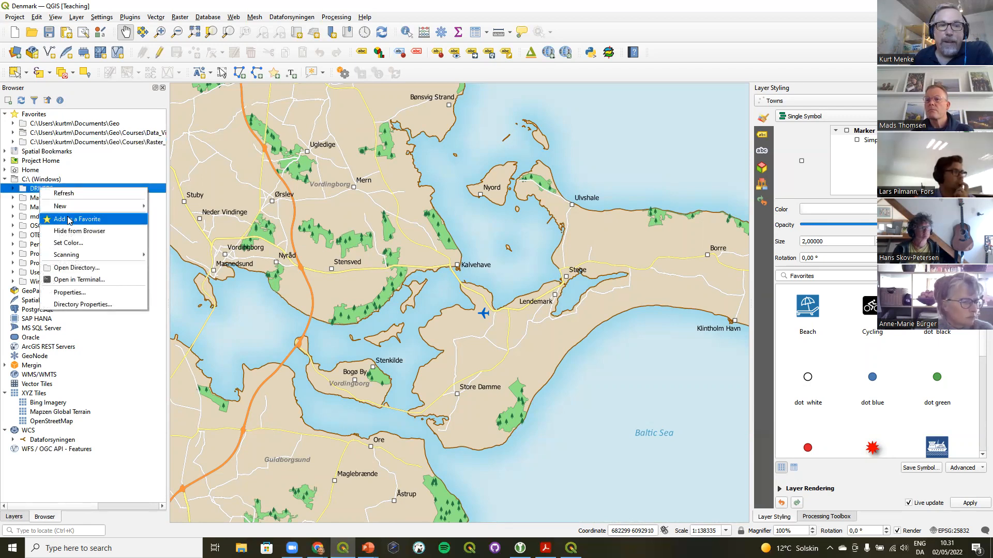
click(80, 135)
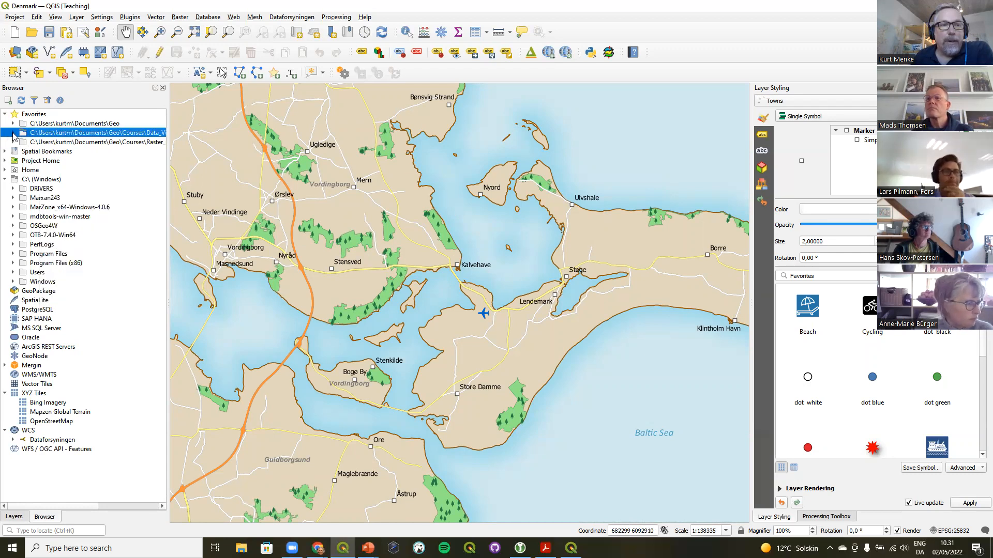
click(13, 133)
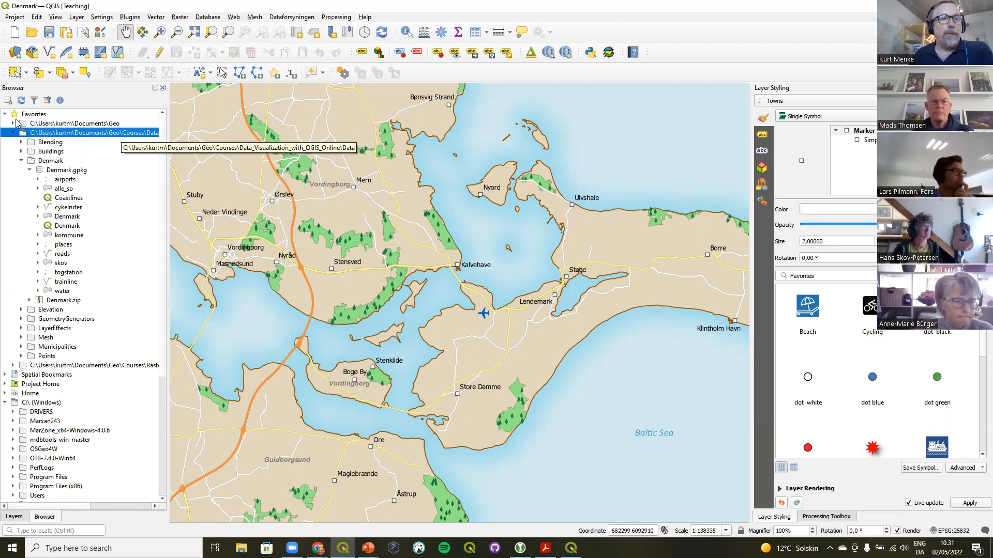
click(75, 176)
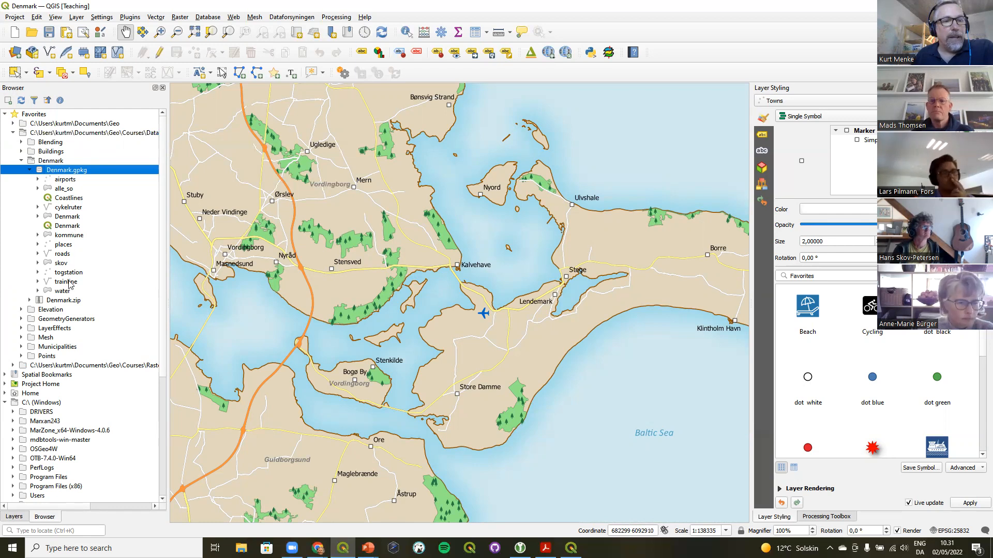
click(67, 226)
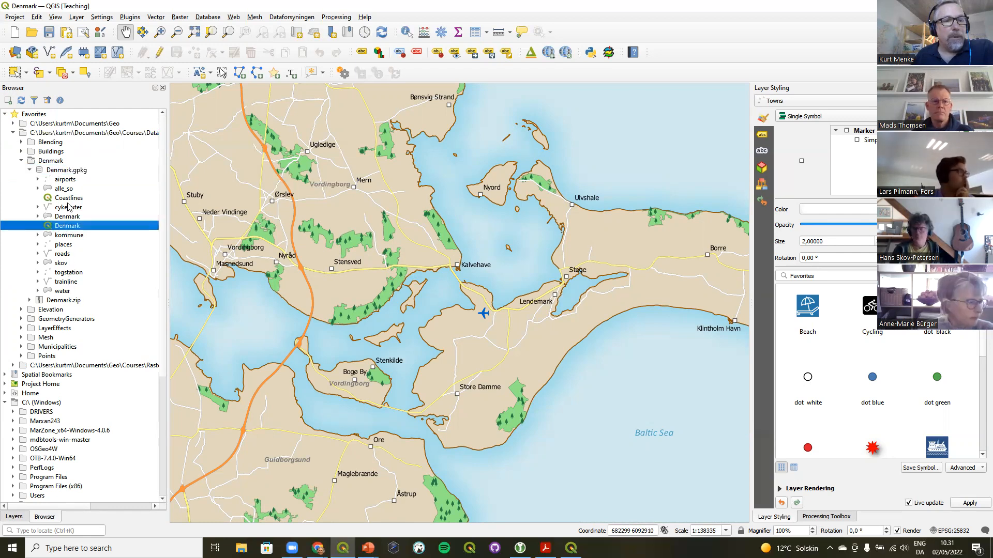
click(68, 198)
click(69, 226)
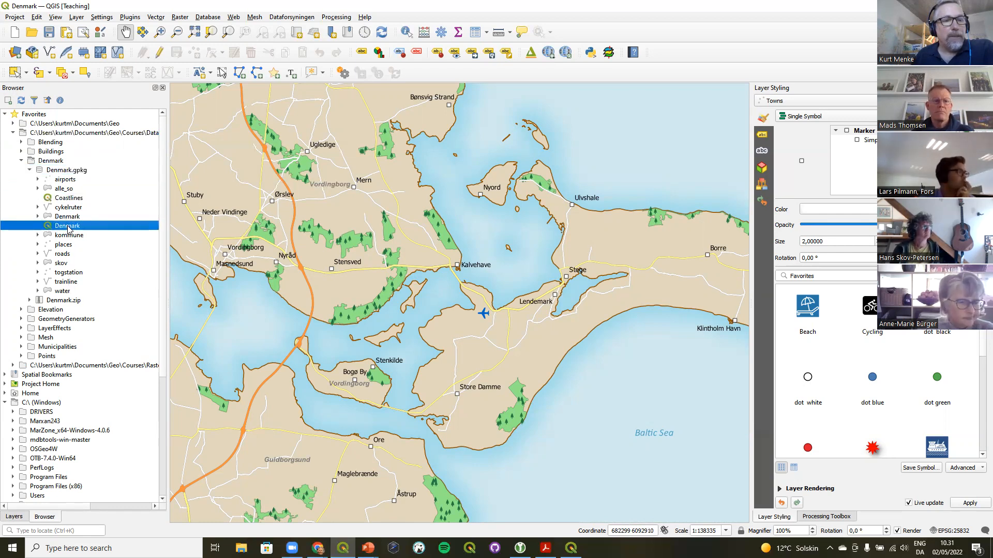
click(69, 199)
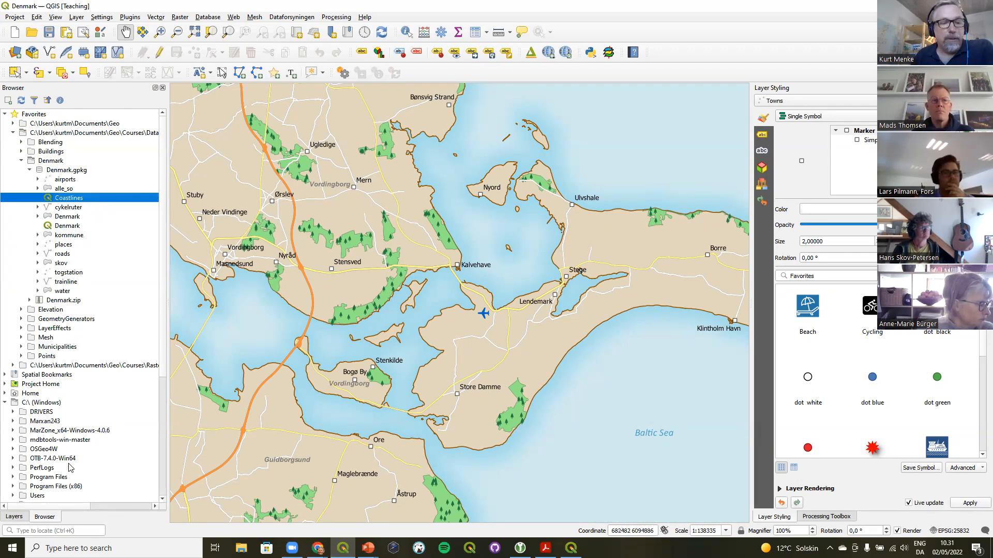
Select the Water layer and toggle its visibility off and back on
click(14, 517)
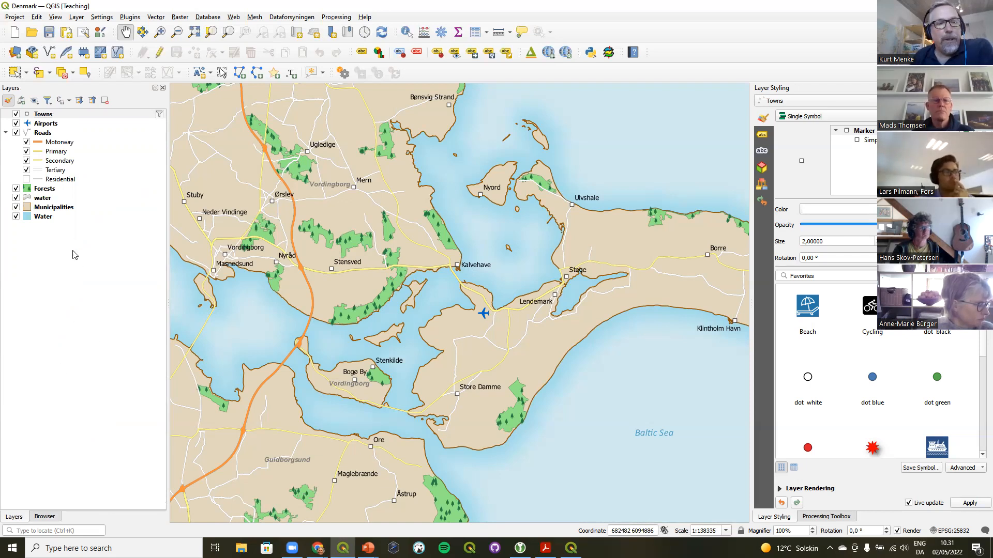
click(52, 217)
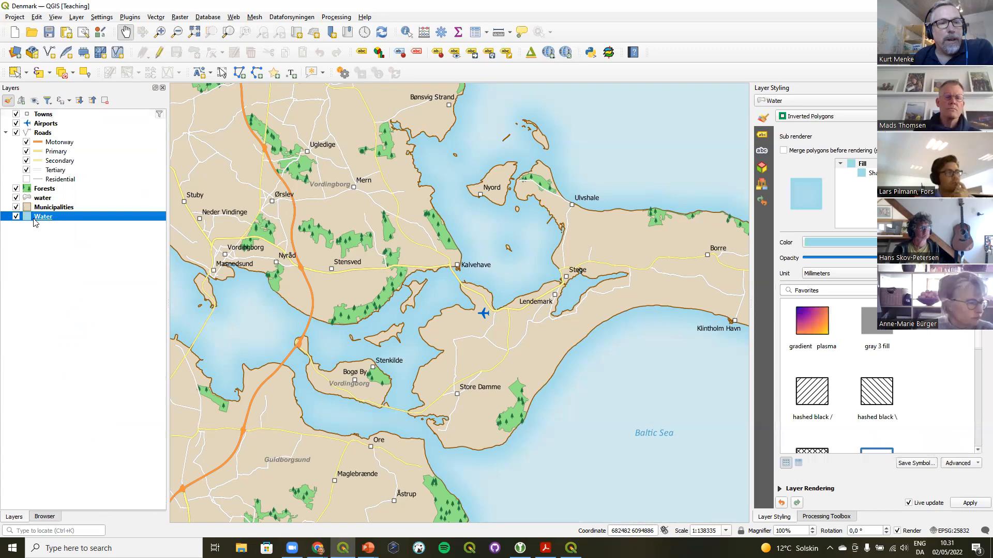
click(16, 217)
click(16, 216)
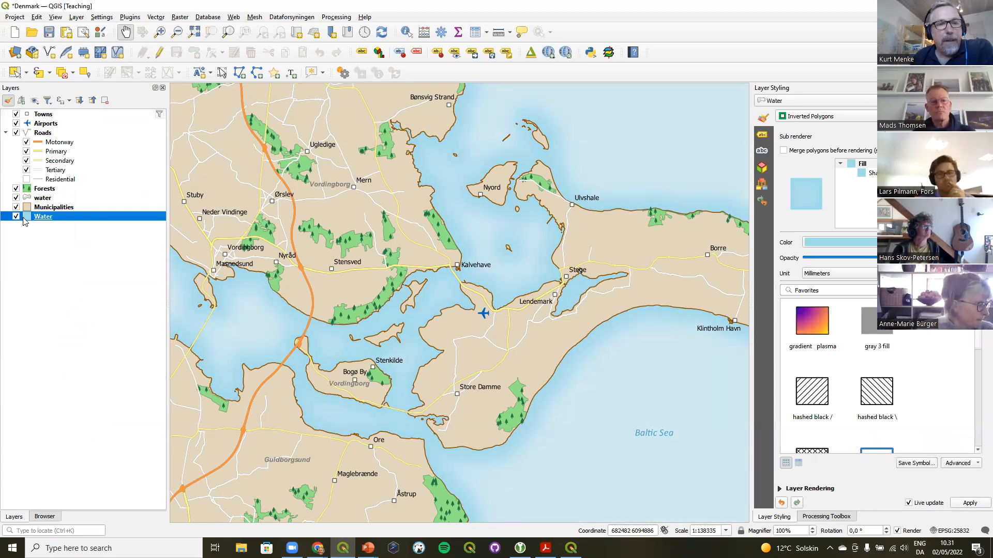
Inspect the styling of the Municipalities and Water layers, including the Water layer's symbology in its layer properties
click(56, 207)
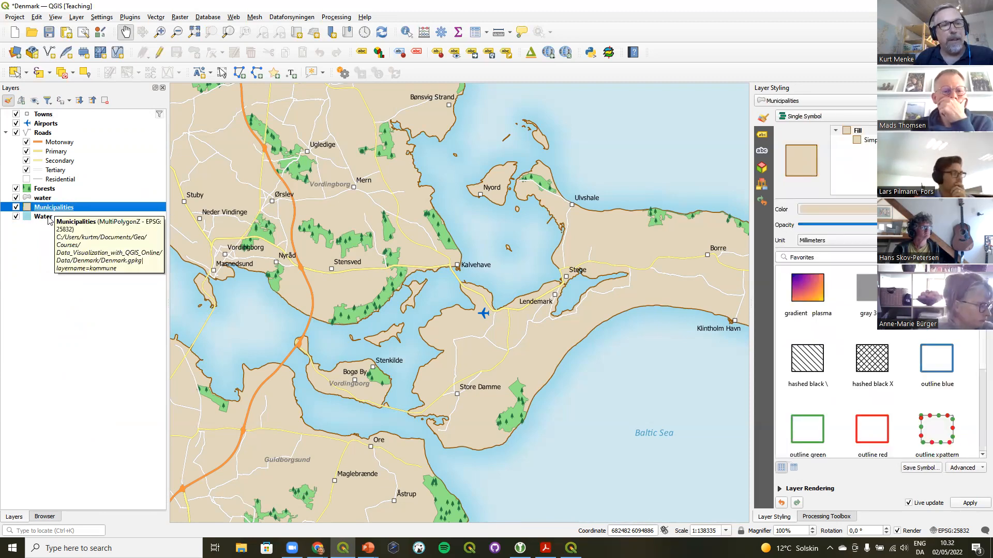
click(39, 217)
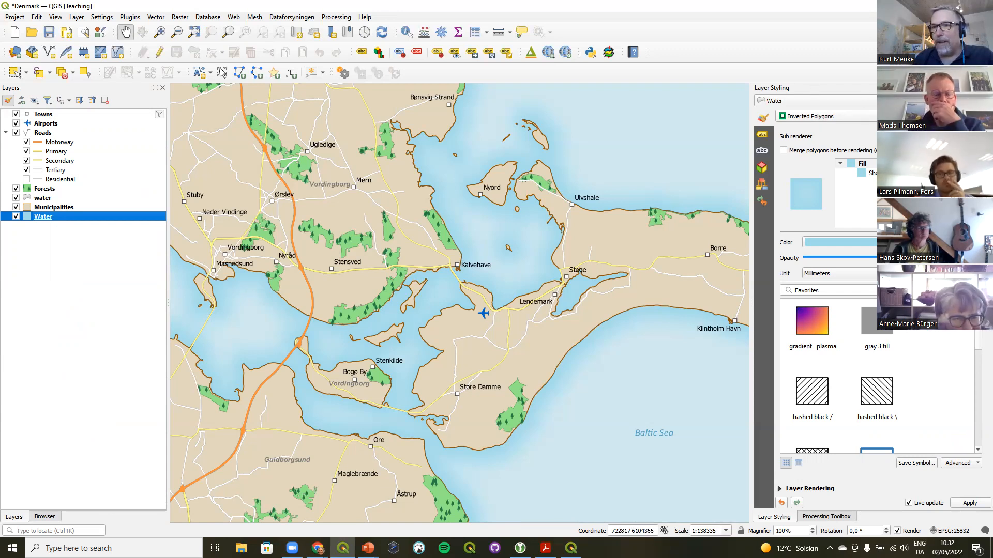
click(987, 88)
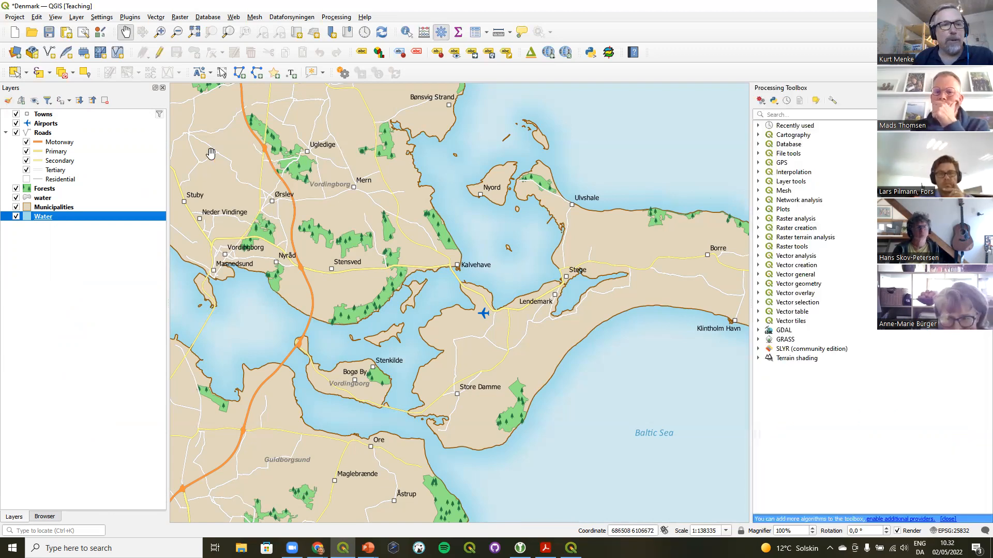
mouse_move(42, 221)
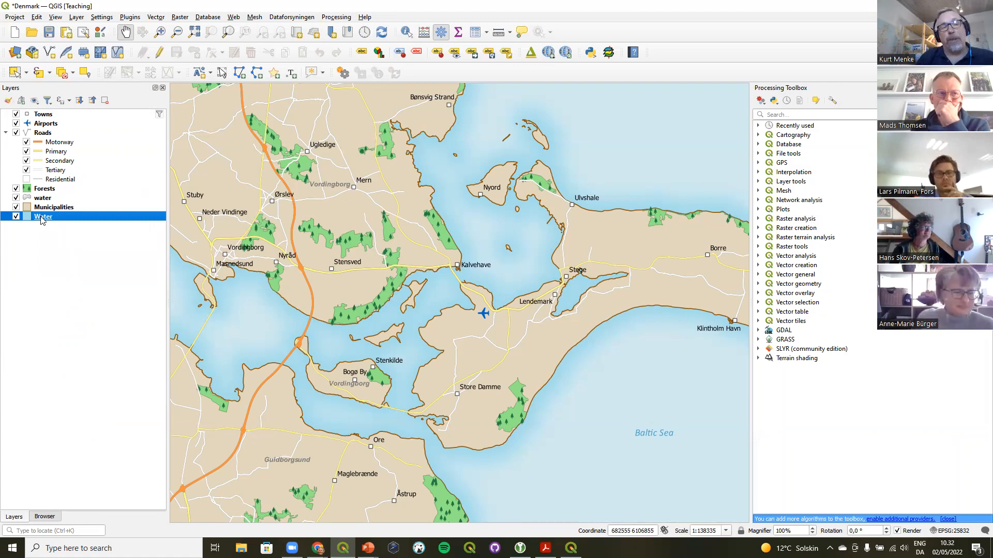
double_click(41, 217)
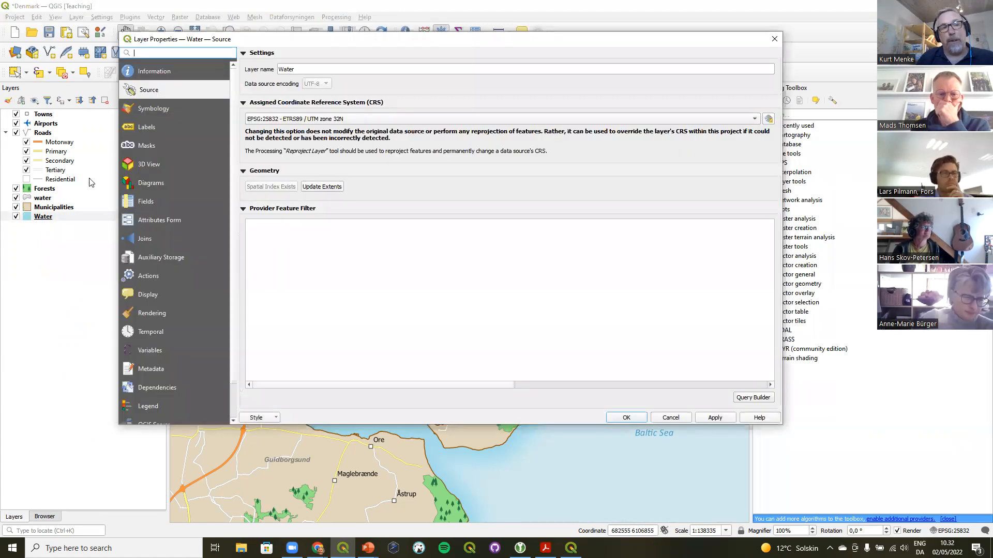
click(152, 107)
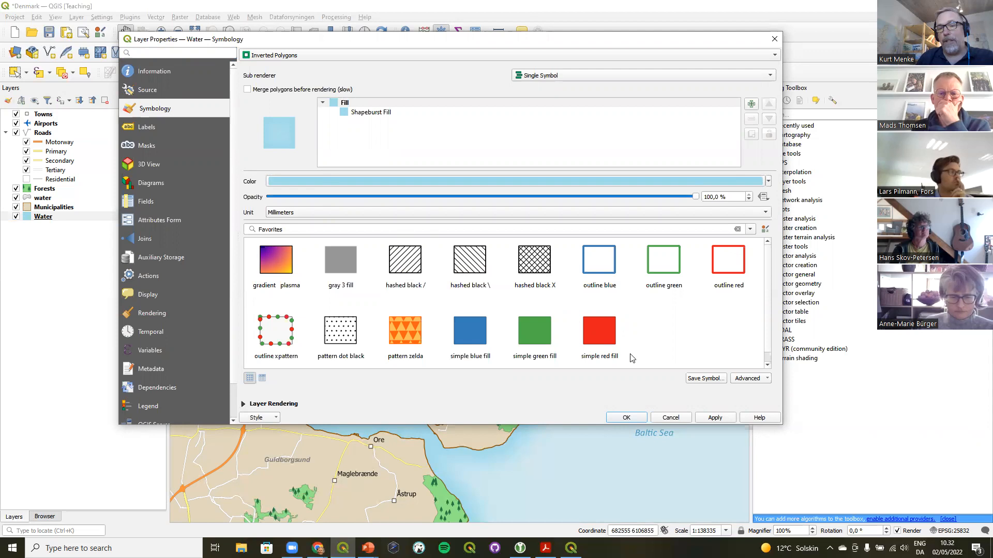
click(626, 417)
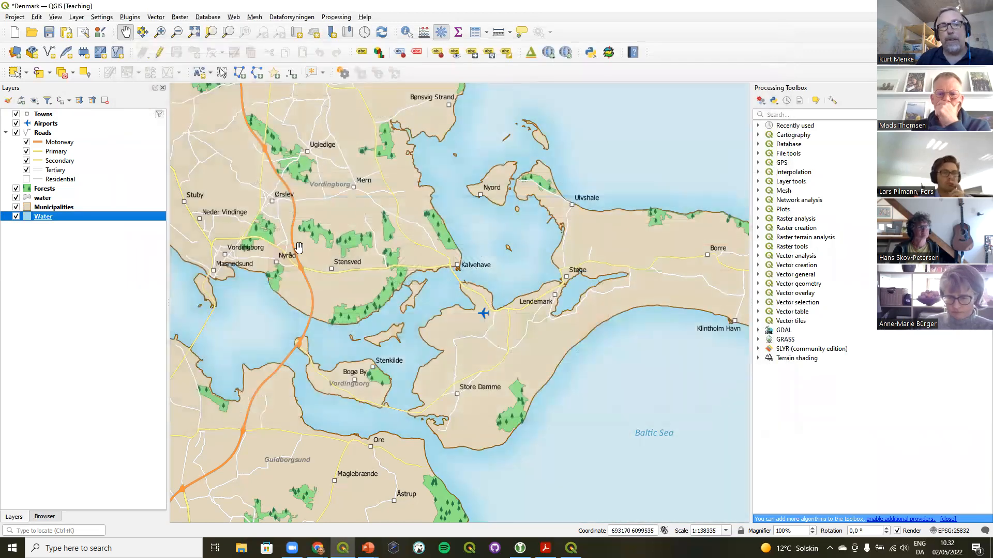
click(8, 102)
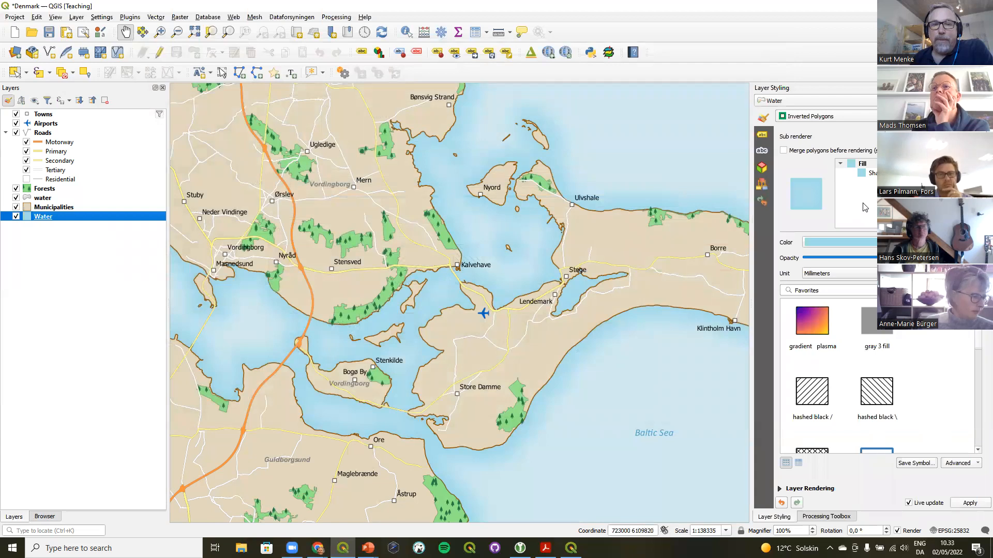
Change the Municipalities simple fill colour to a lighter beige, #dfd4b9
click(60, 208)
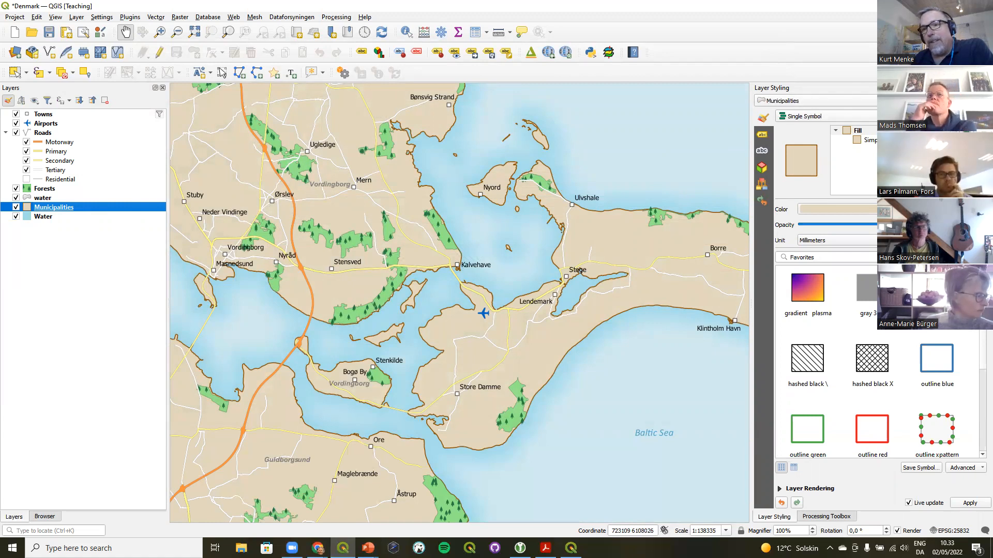
click(859, 132)
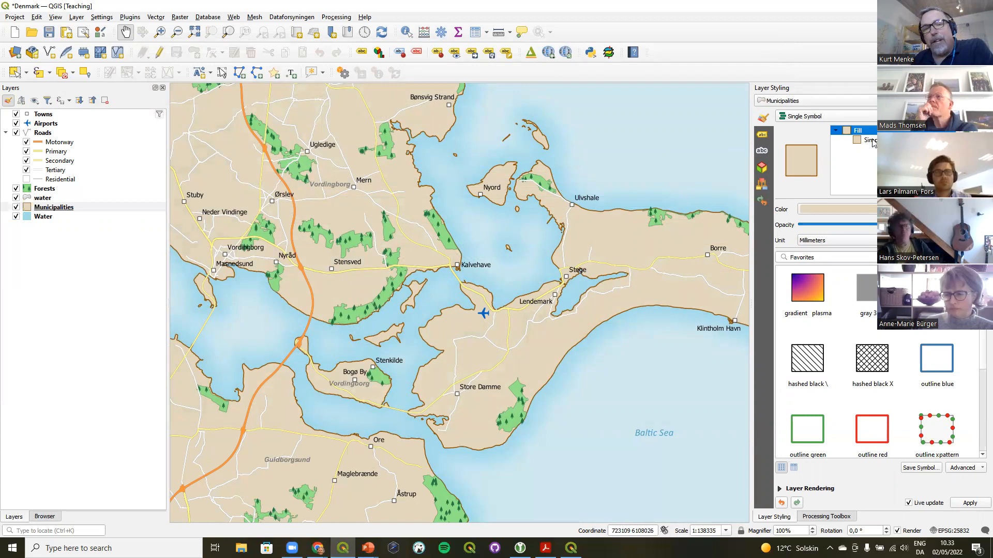
click(872, 140)
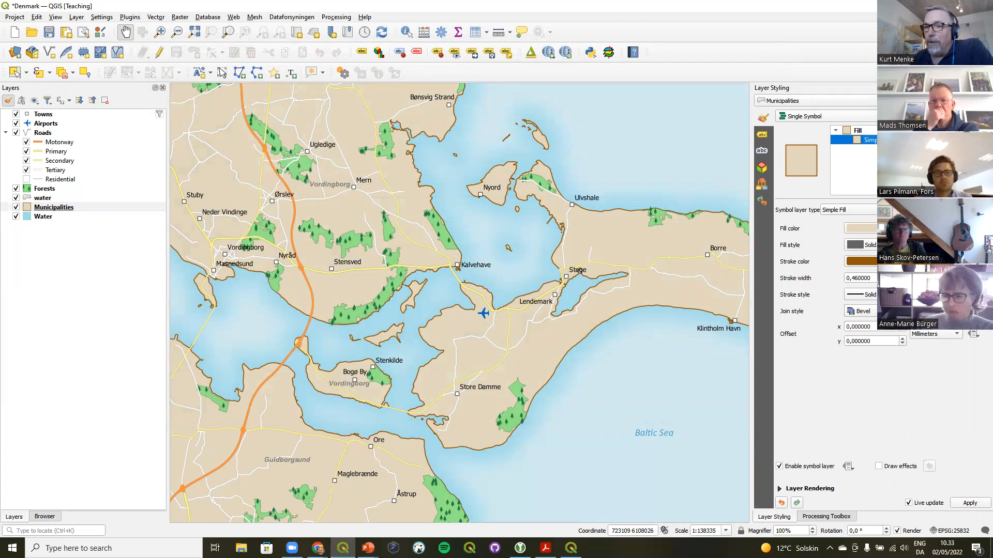
click(895, 229)
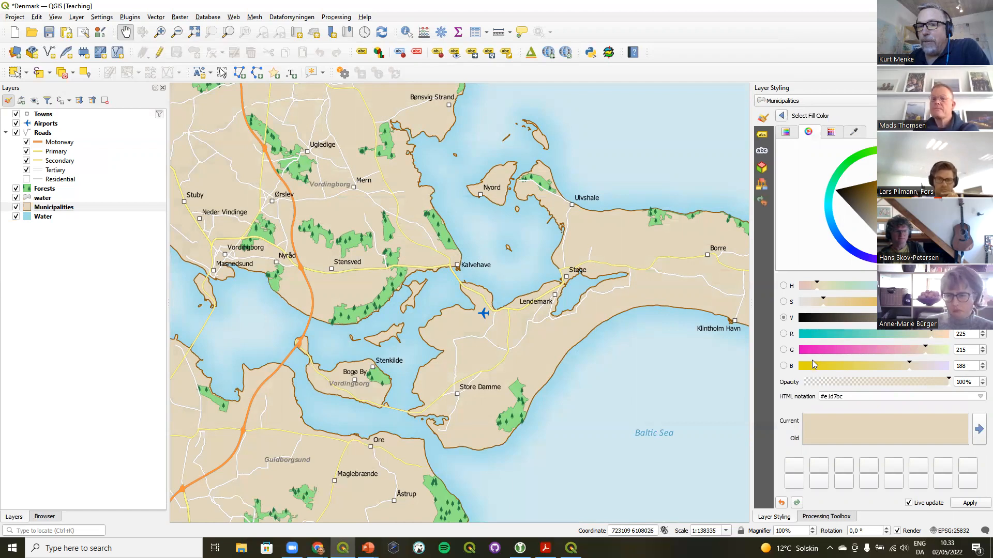
click(828, 398)
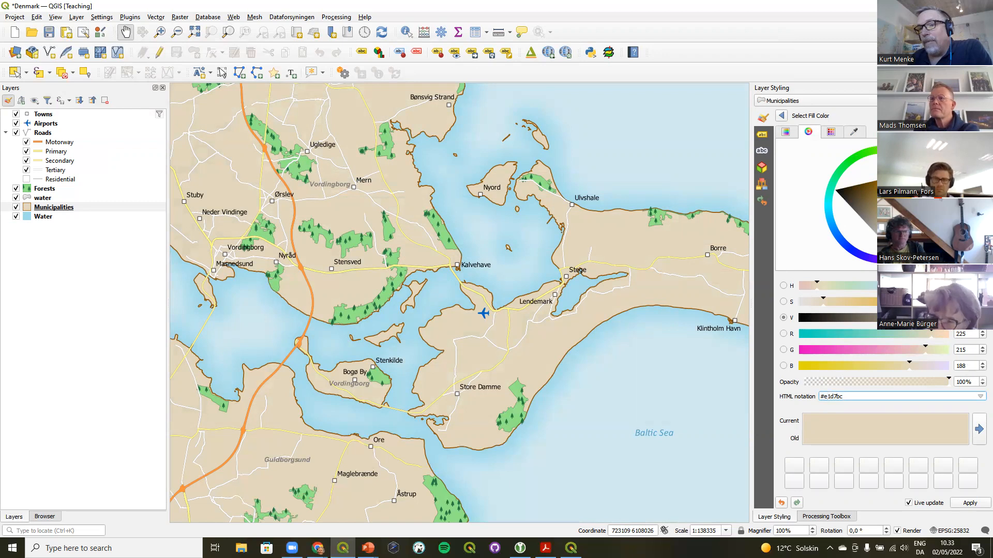
click(897, 227)
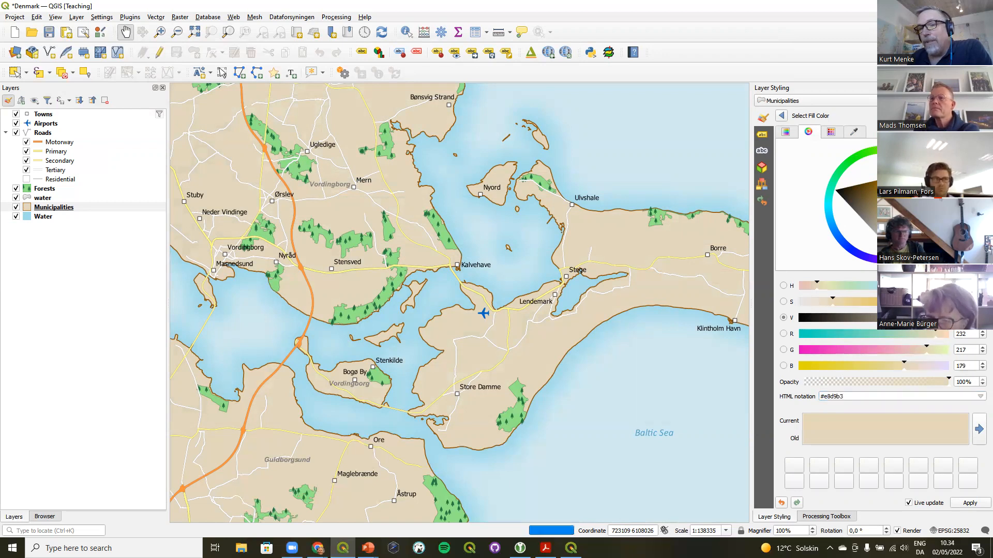
mouse_move(895, 226)
mouse_down()
mouse_move(894, 204)
mouse_move(891, 231)
mouse_up()
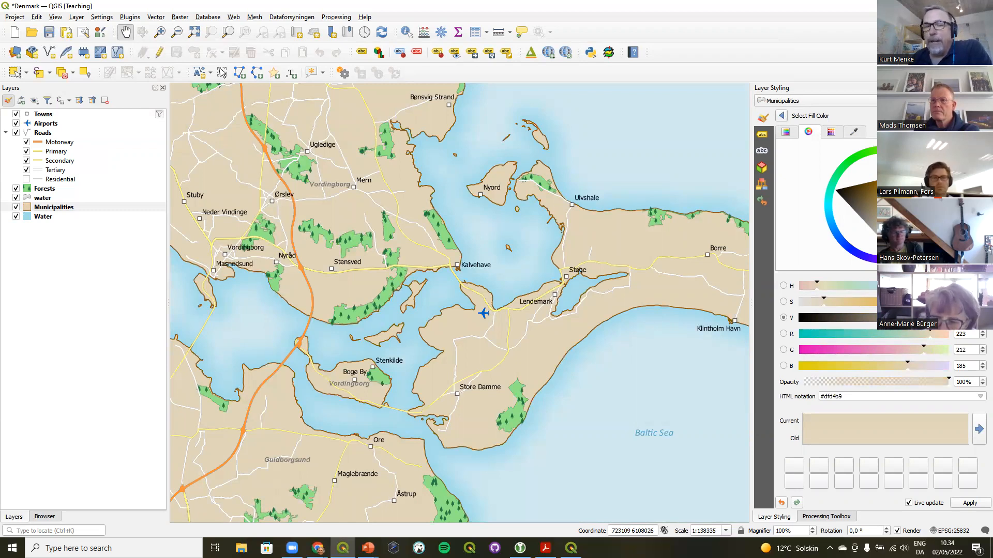
click(781, 116)
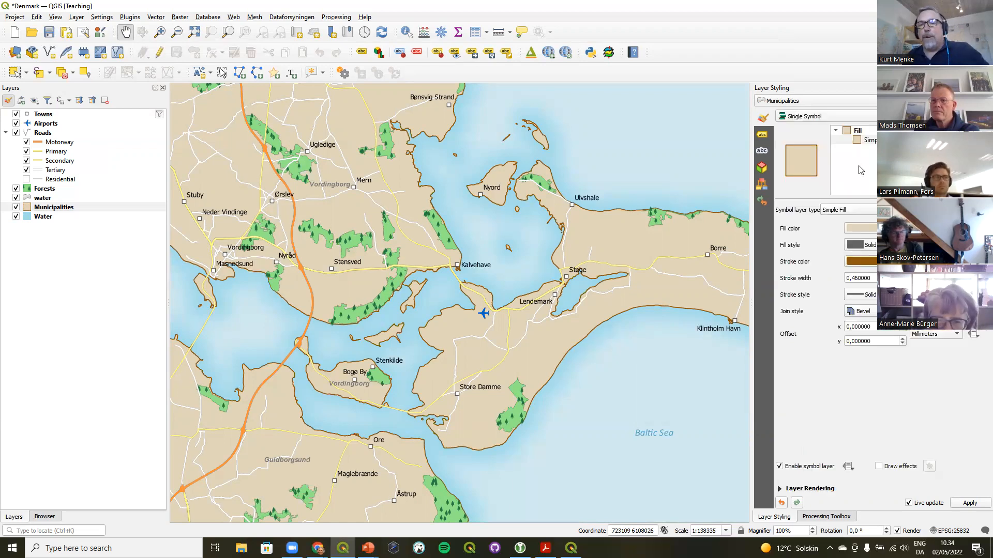
click(957, 229)
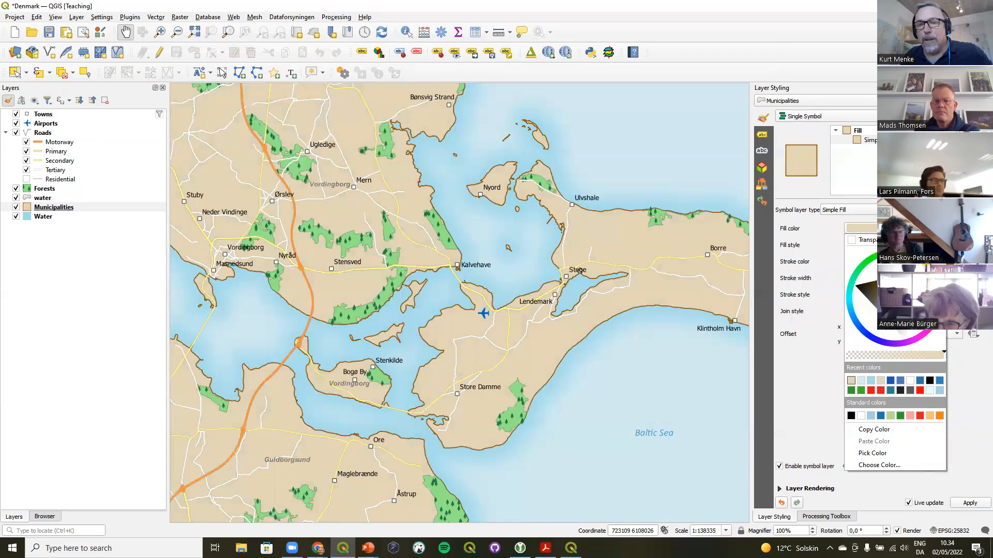
click(820, 233)
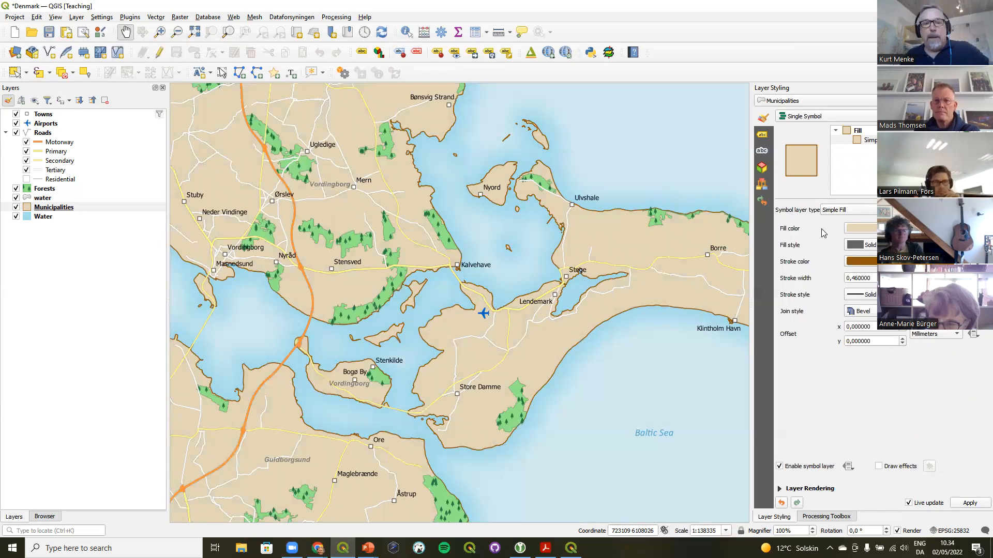
Inspect the Water layer's shapeburst fill and the Forests layer's simple fill and random marker fill symbol layers
click(49, 217)
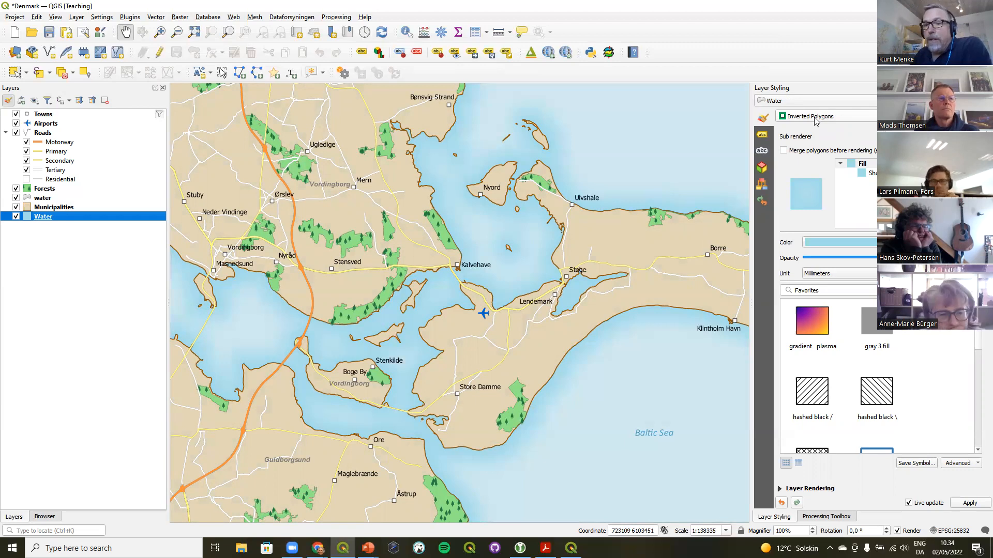
click(874, 174)
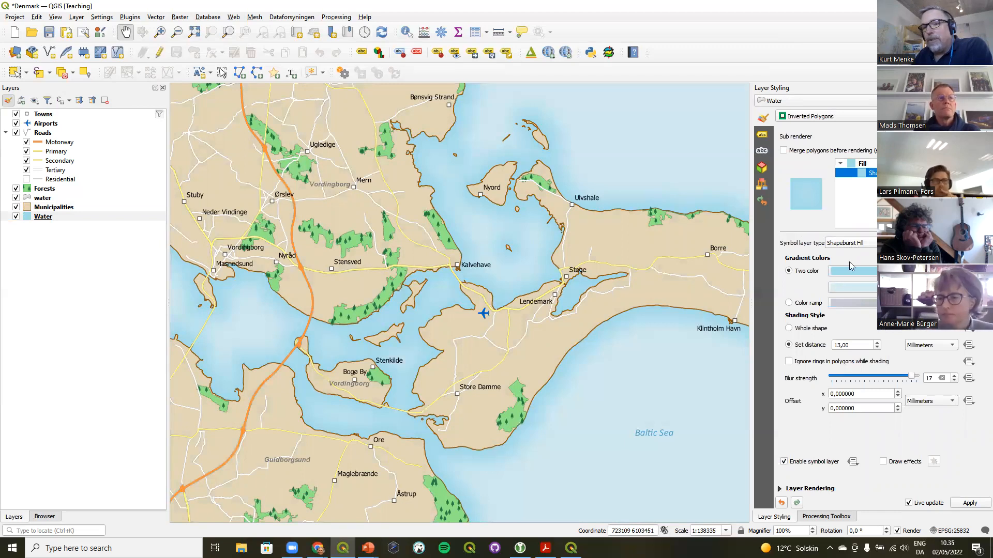
mouse_move(848, 287)
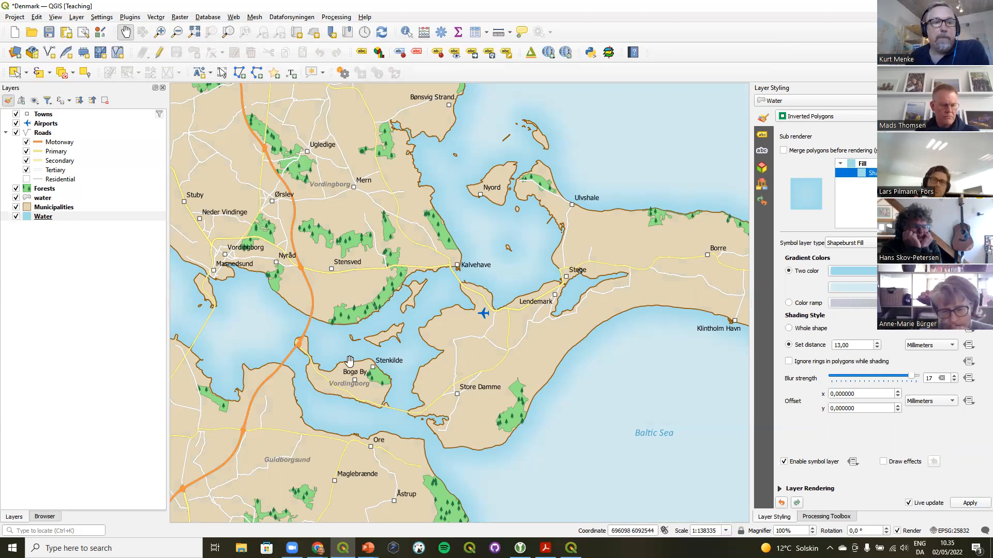
click(51, 191)
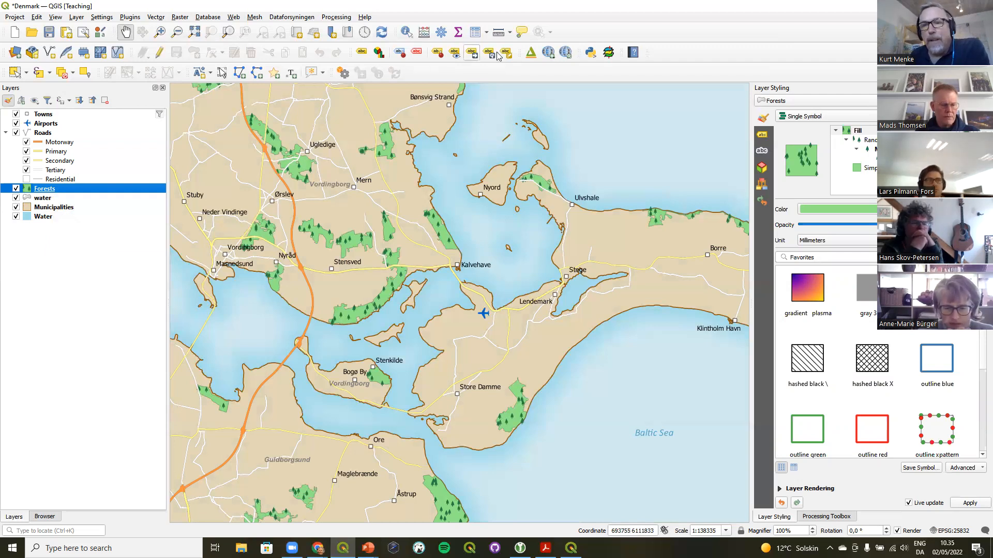
click(873, 168)
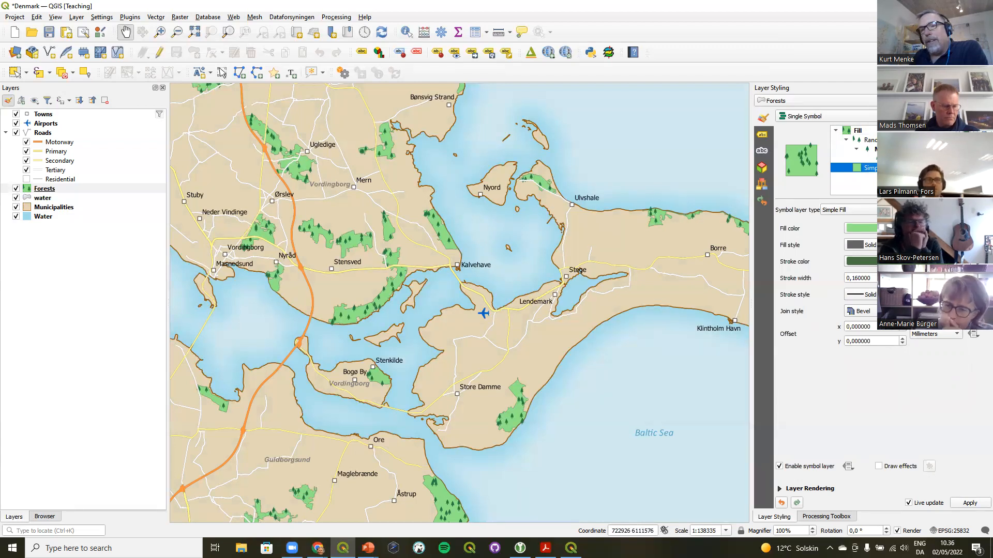
click(869, 140)
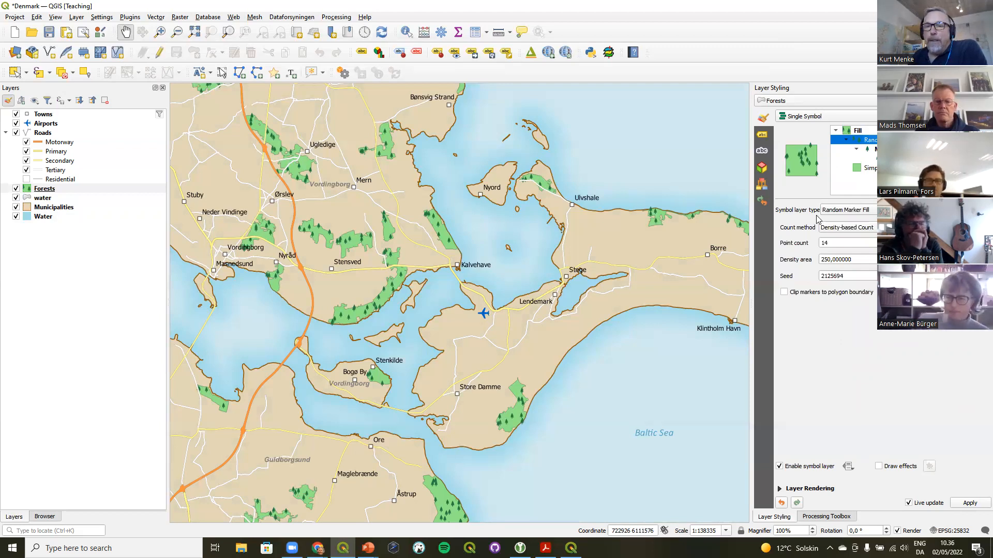
click(837, 212)
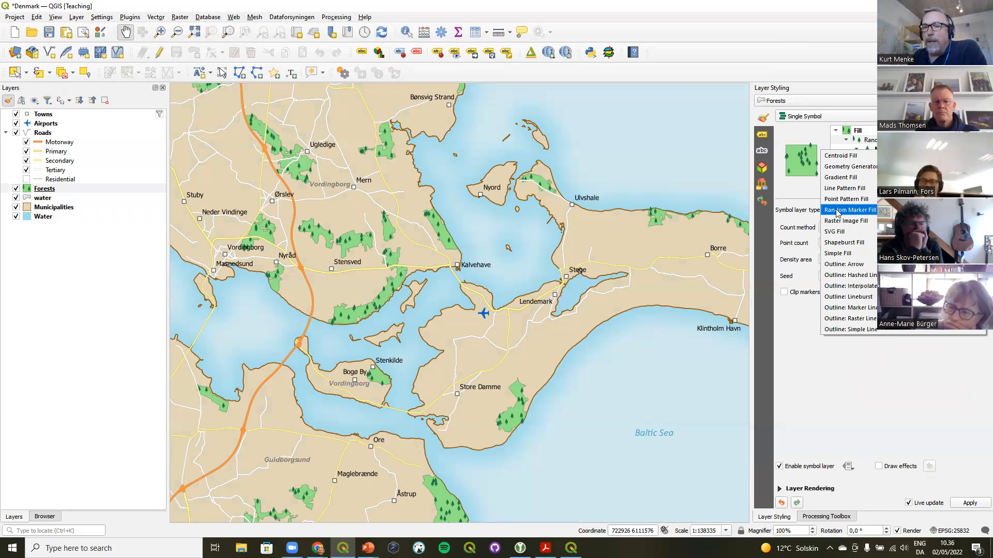
click(838, 211)
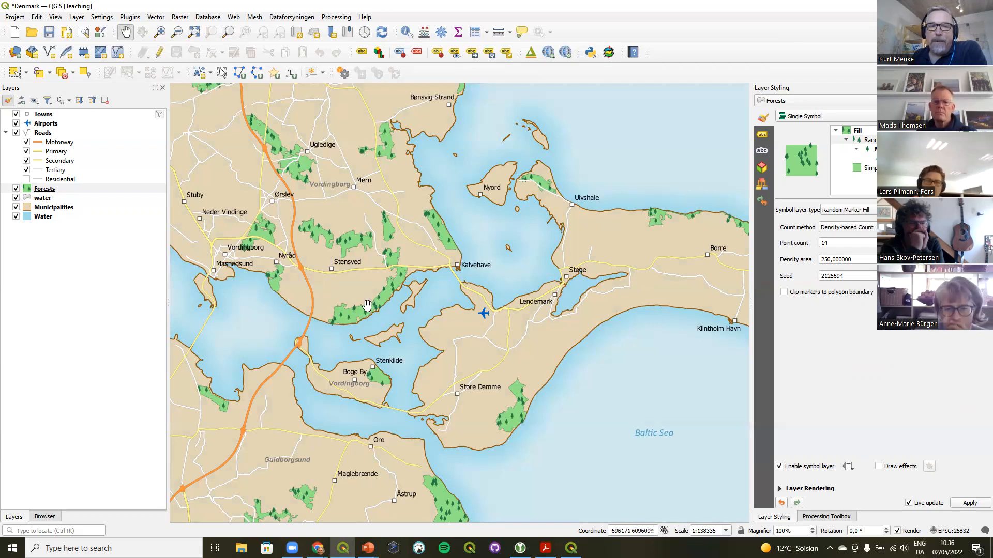
Zoom in on the forests north of Stensved and examine the forest SVG marker and random marker count method settings
click(160, 32)
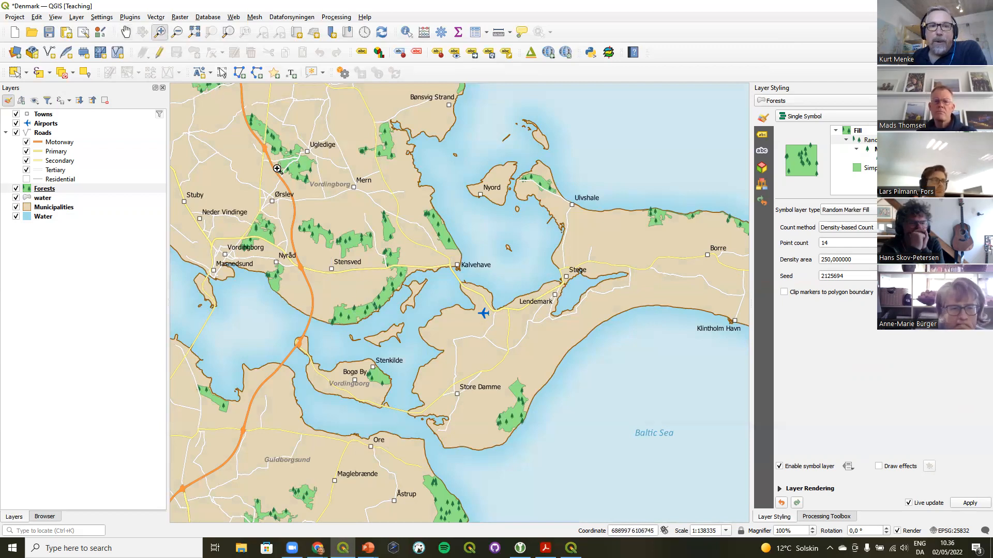
drag(298, 213, 389, 271)
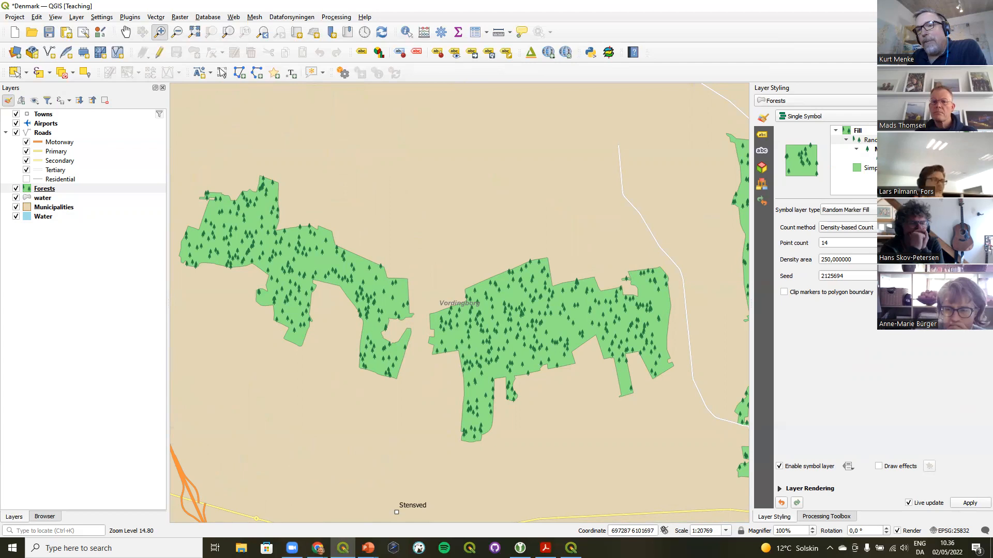
click(893, 158)
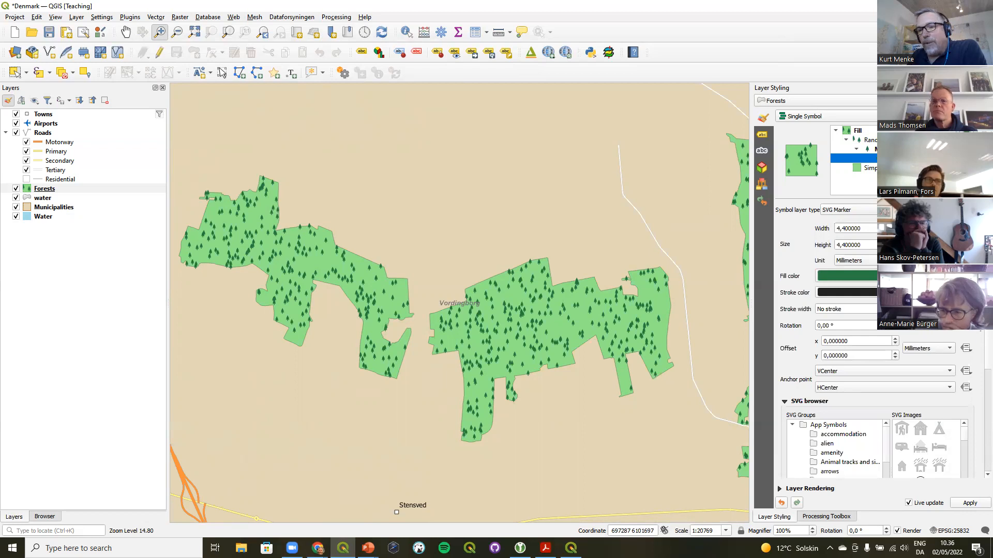
scroll(979, 354, down, 2)
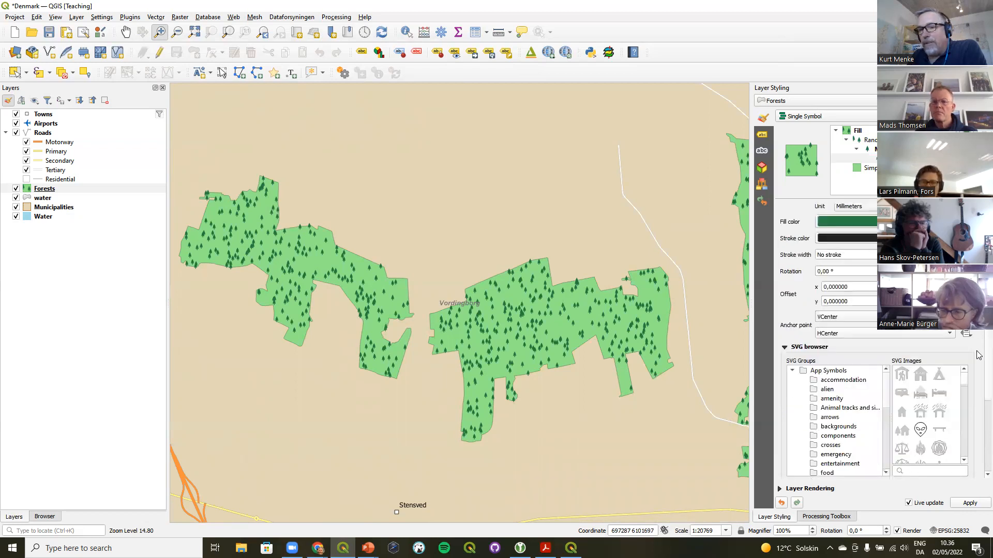
scroll(979, 355, down, 2)
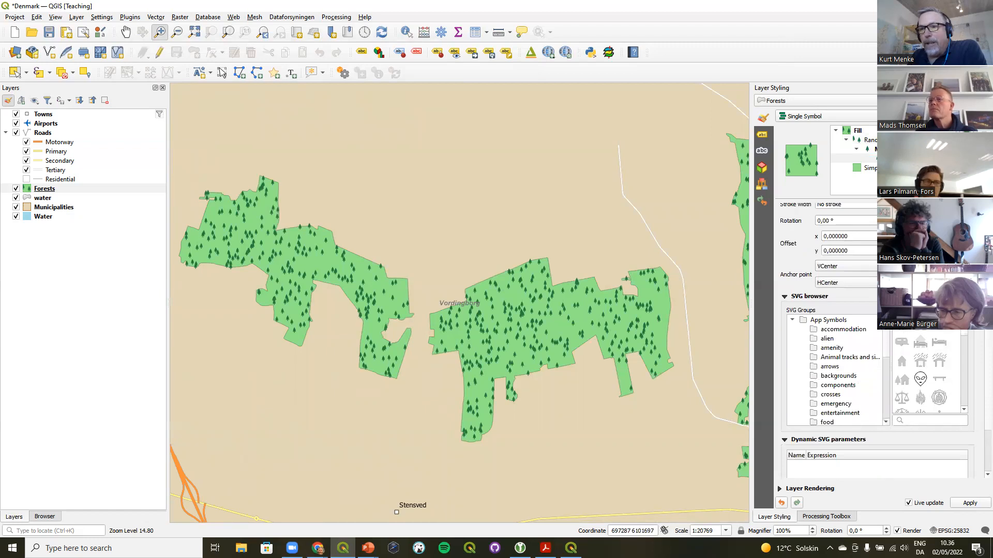
scroll(877, 390, up, 4)
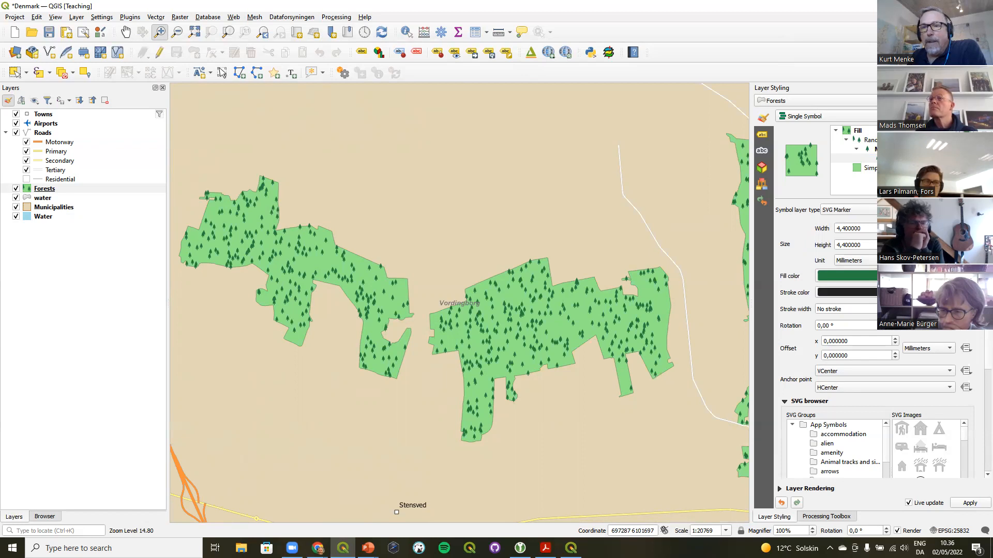
click(886, 141)
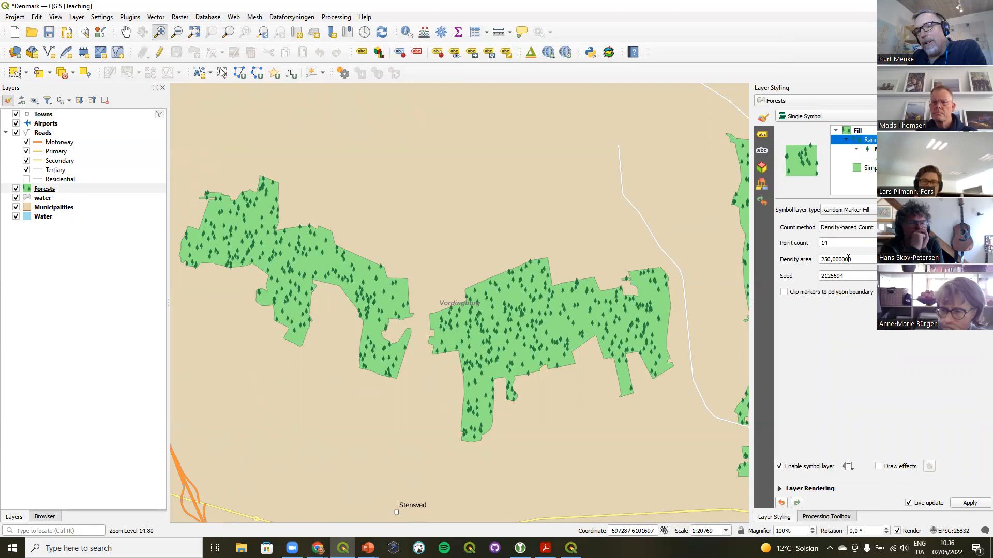
click(827, 230)
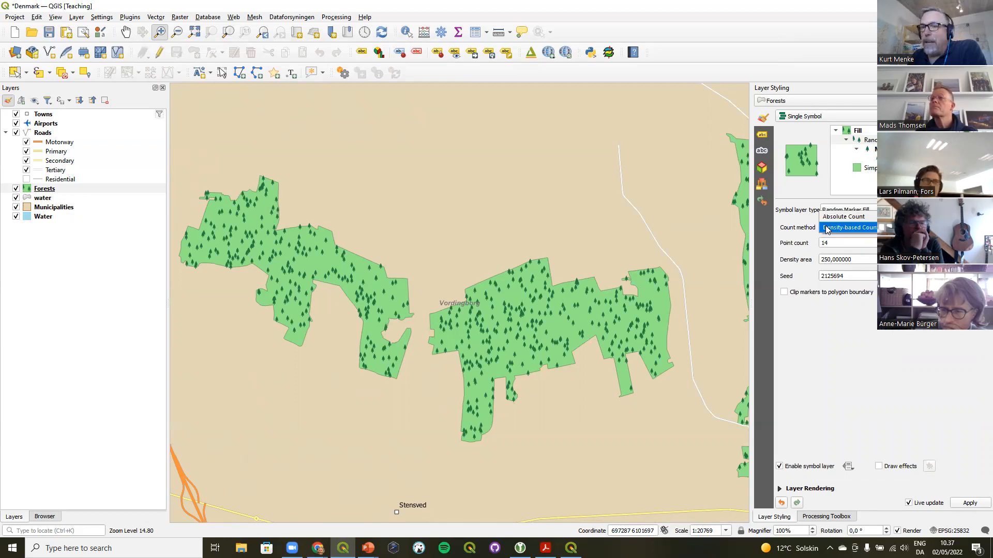
click(827, 228)
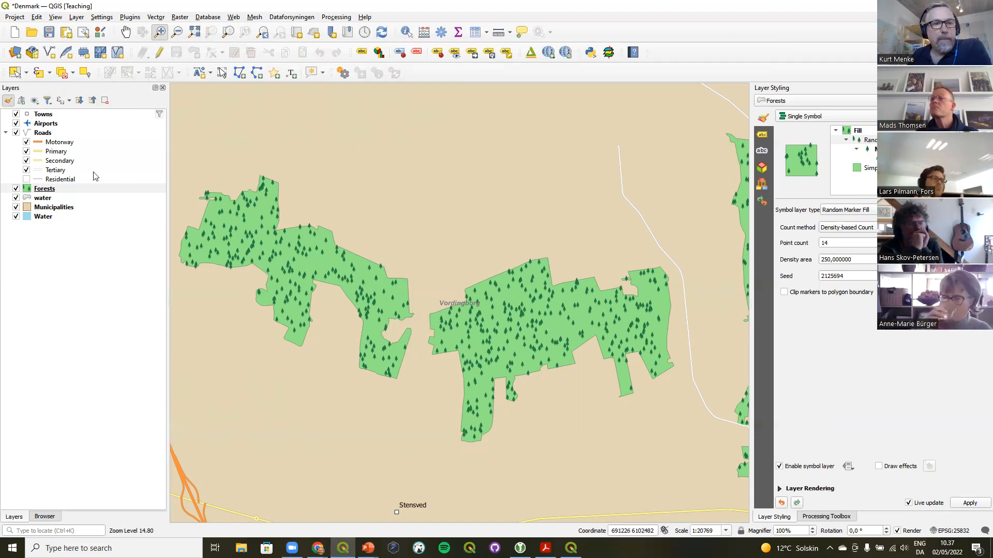
Zoom the map out to the wider Vordingborg area and open the print layout named Layout, fitting the whole page in view
click(264, 33)
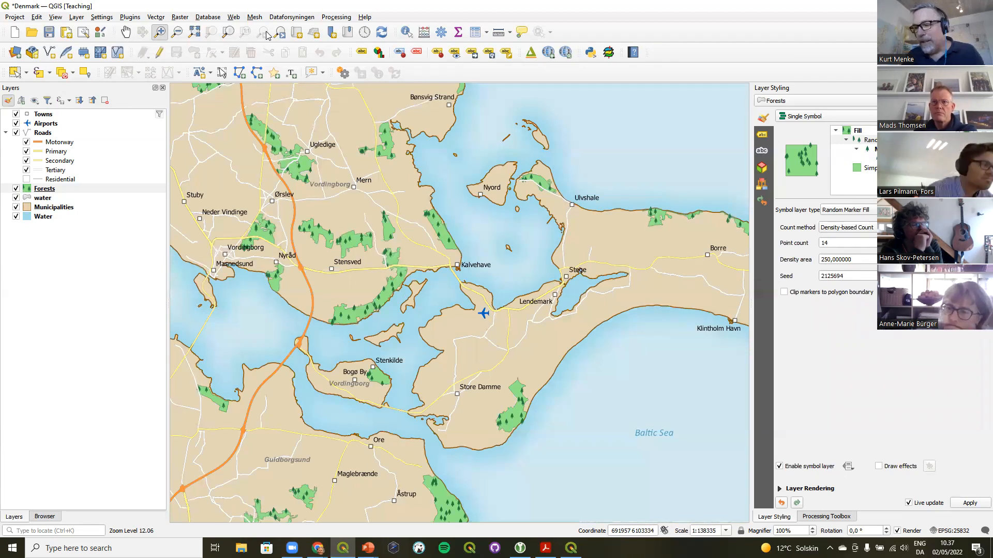
click(15, 17)
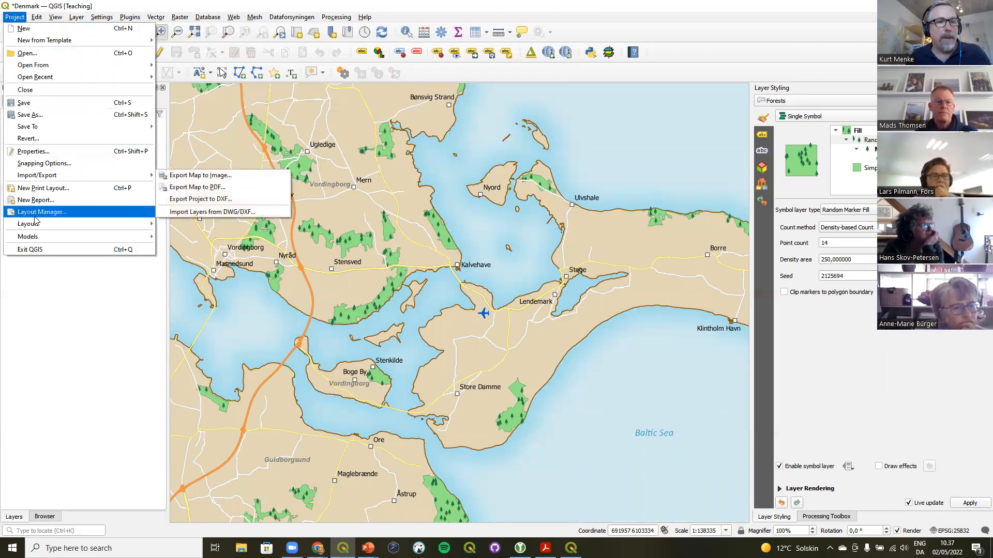
mouse_move(38, 228)
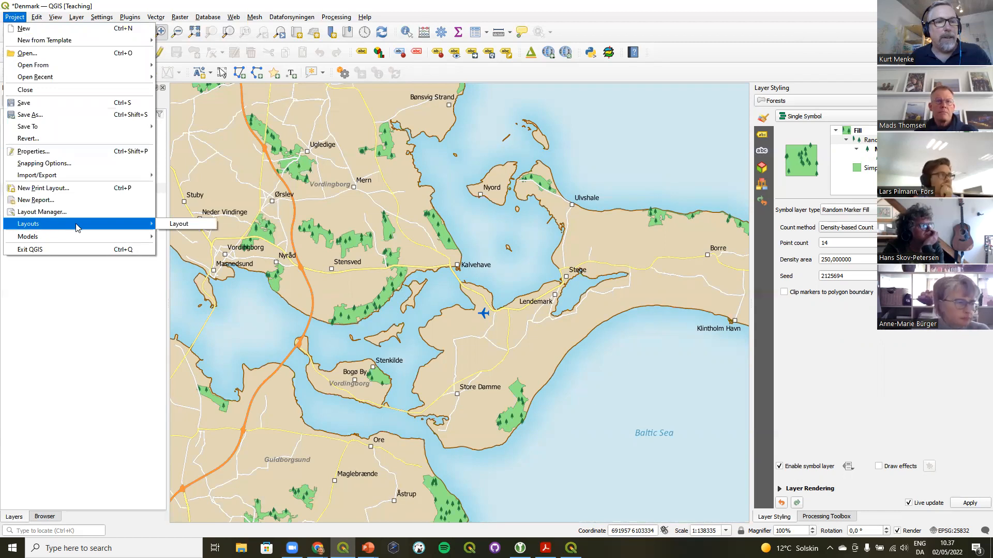
mouse_move(140, 226)
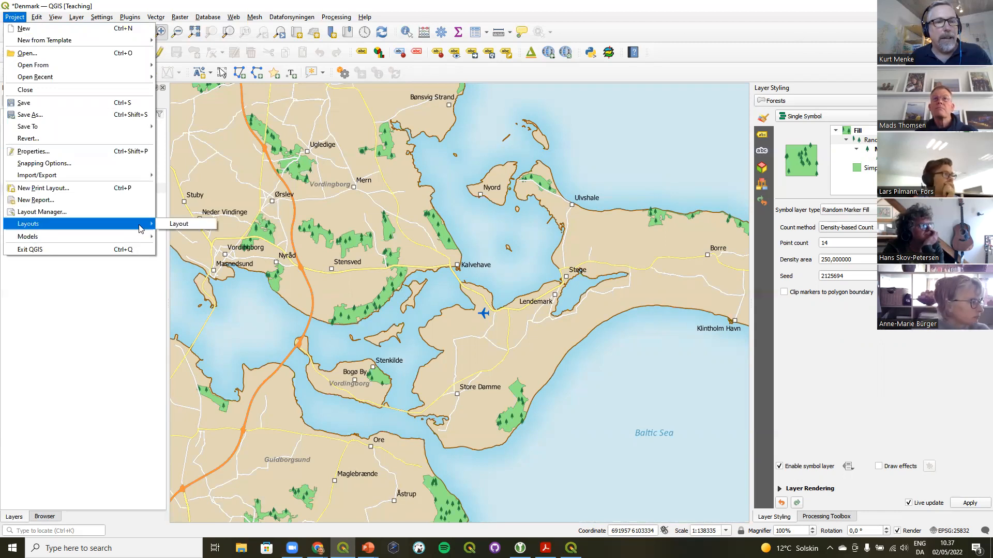
click(182, 226)
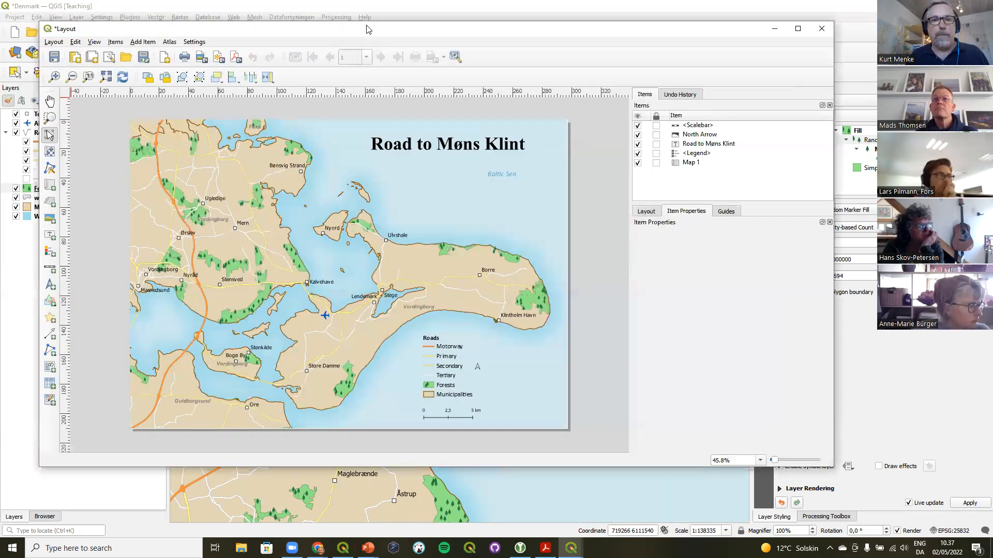
double_click(368, 28)
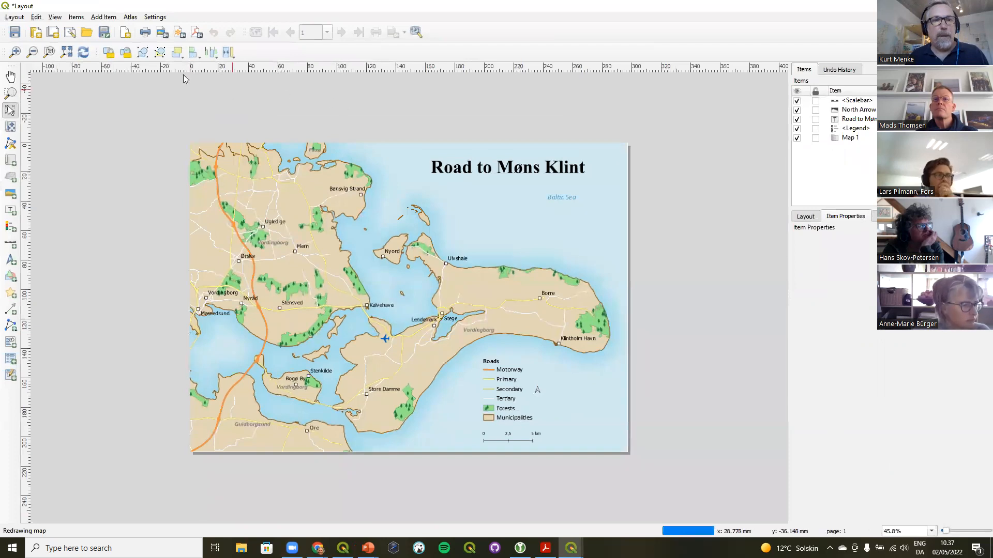
click(69, 53)
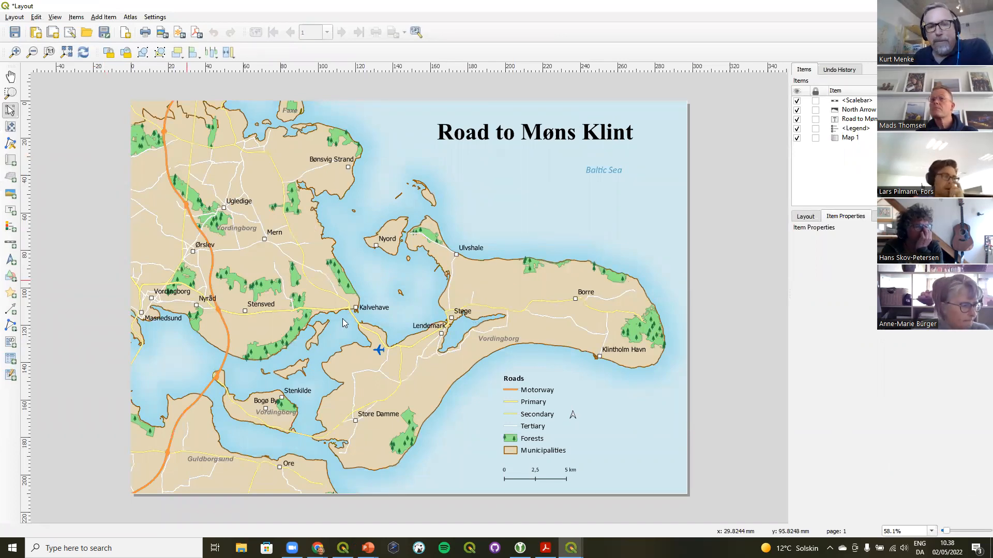
Inspect the layout's legend, north arrow, scale bar and map items one after another
click(552, 424)
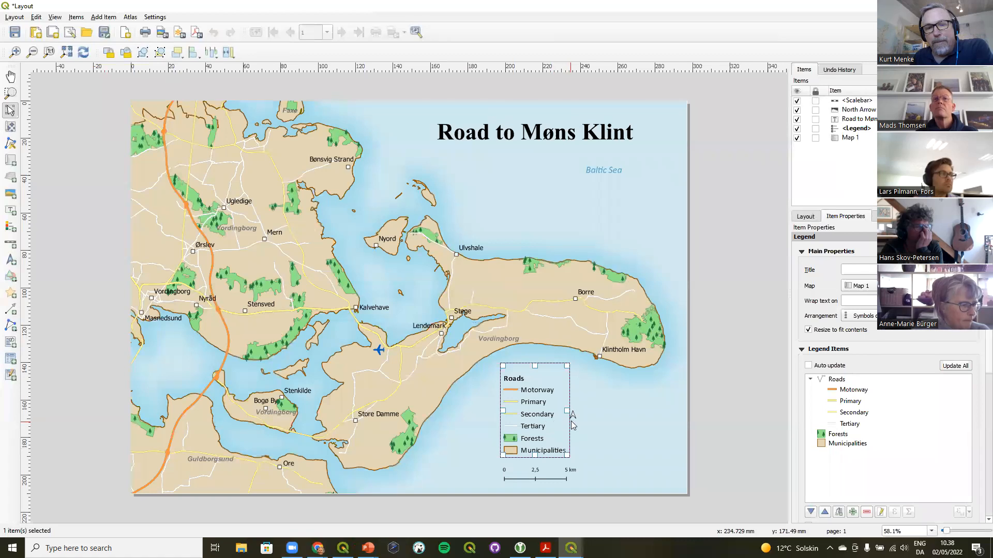
click(573, 419)
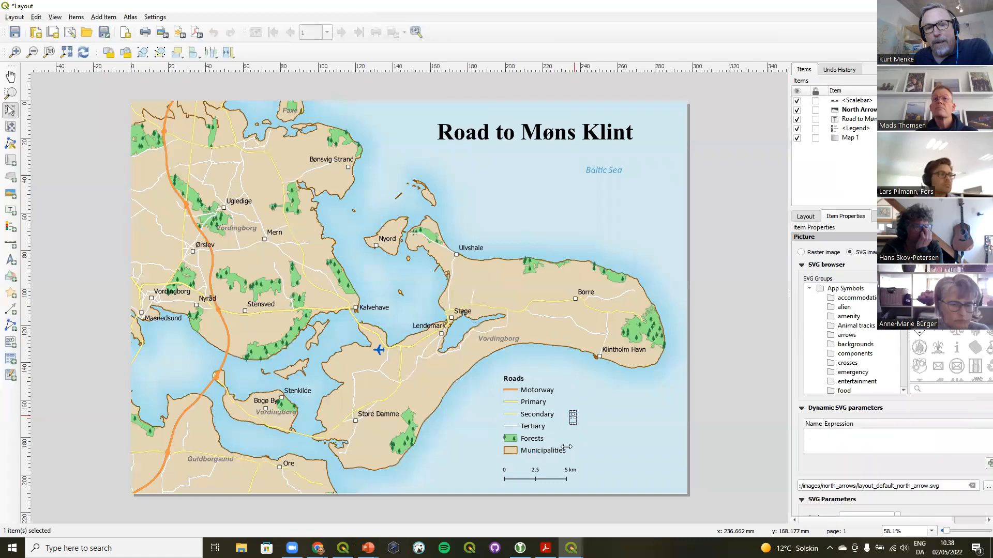
click(555, 476)
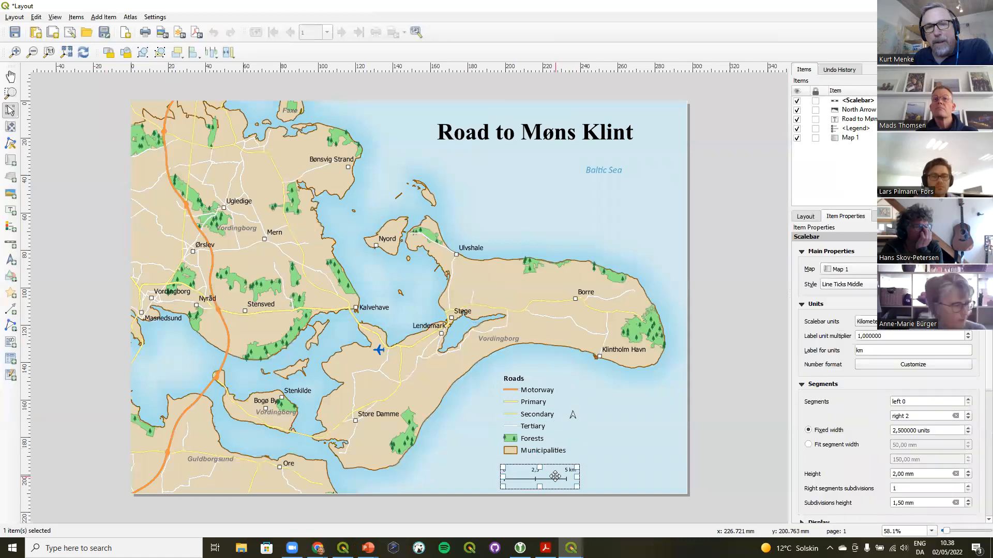
click(600, 168)
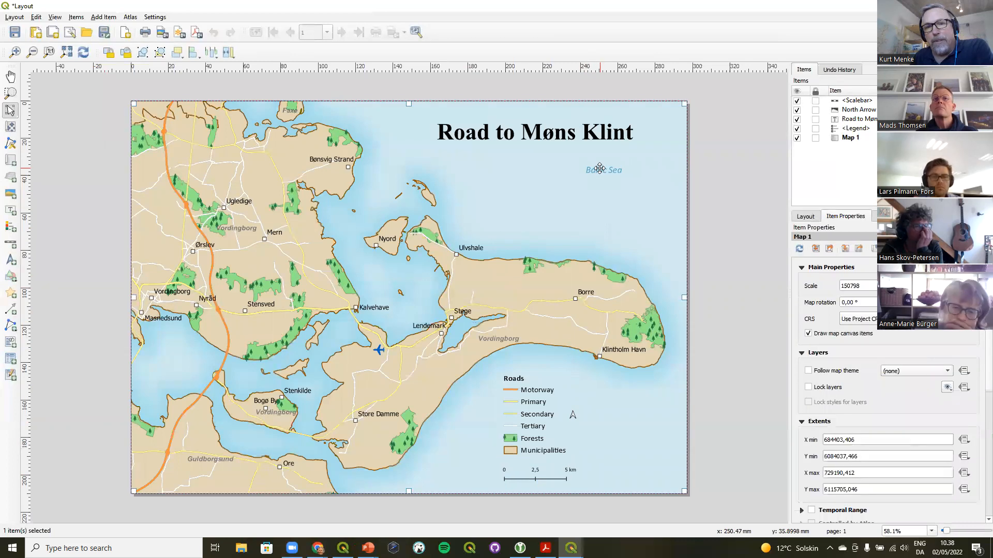
click(711, 160)
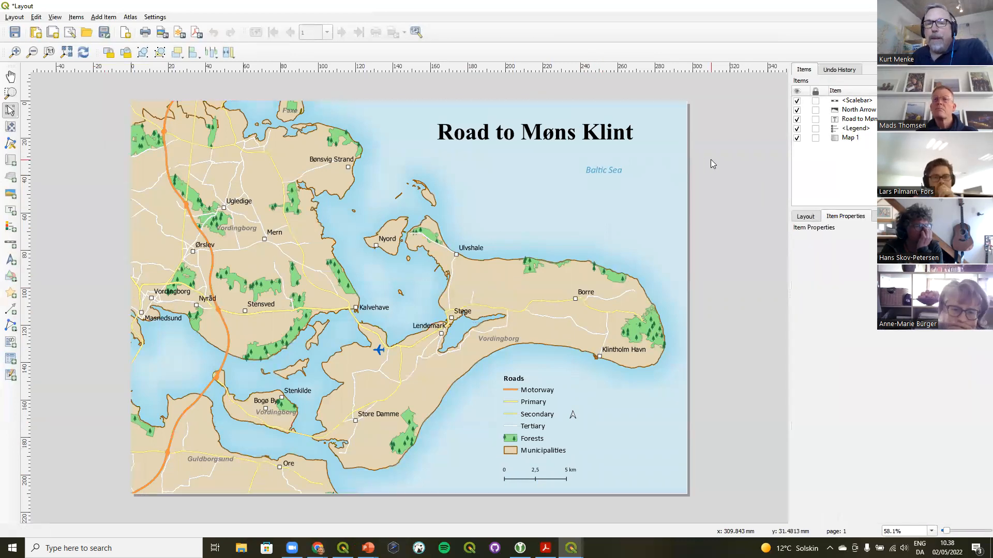
Break the title label's text onto two lines after 'Road to'
click(599, 137)
drag(563, 129, 561, 149)
click(828, 268)
key(Return)
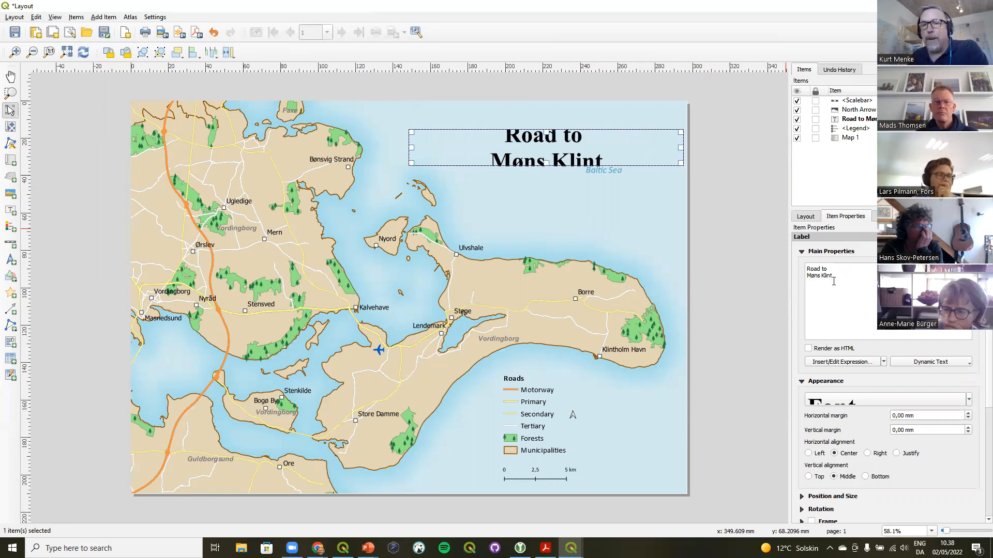
Resize the title label box to fit the two-line text and nudge it upward near the top-right corner
drag(676, 164, 650, 207)
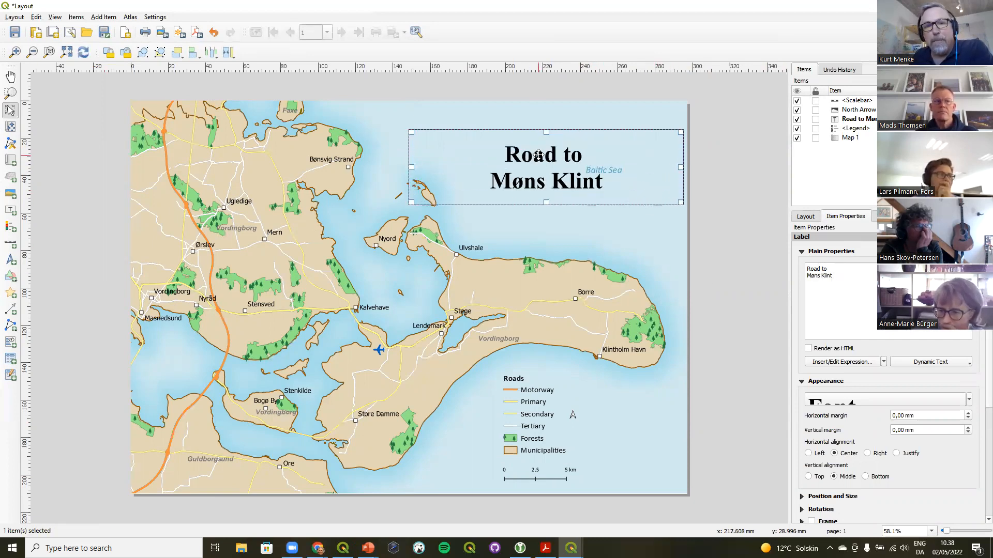
drag(412, 168, 478, 165)
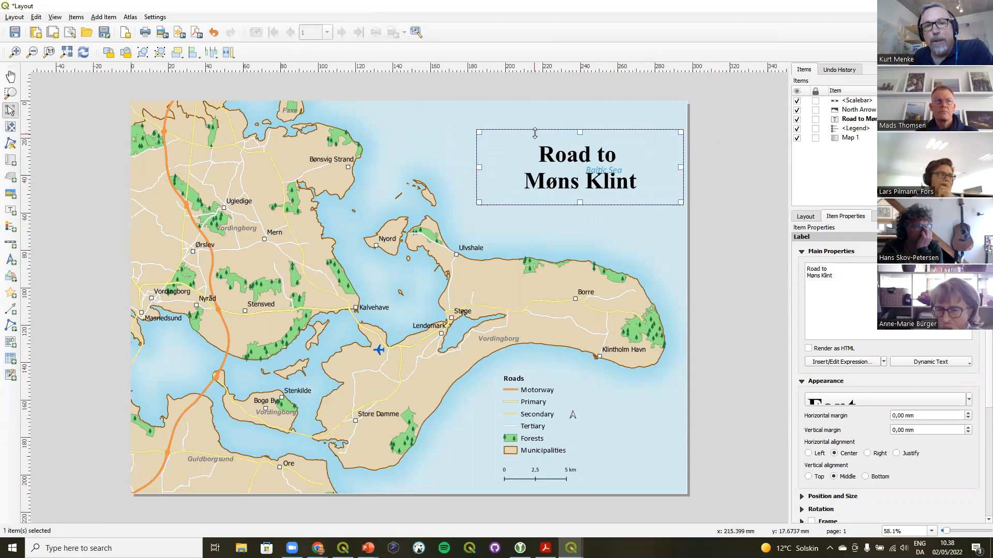
drag(545, 150, 541, 142)
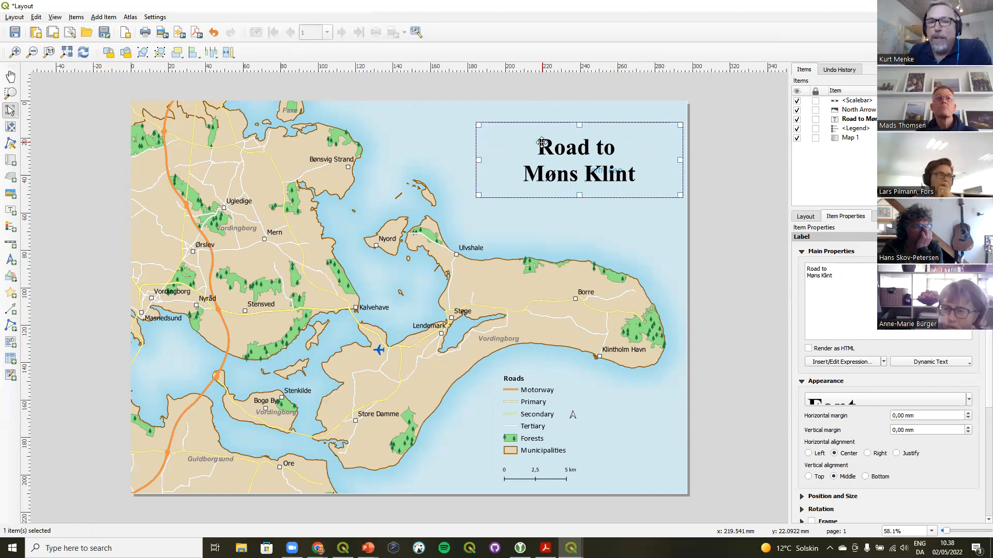
In the map item's label settings, make the 'Road to Møns Klint' title a label-blocking item
click(644, 241)
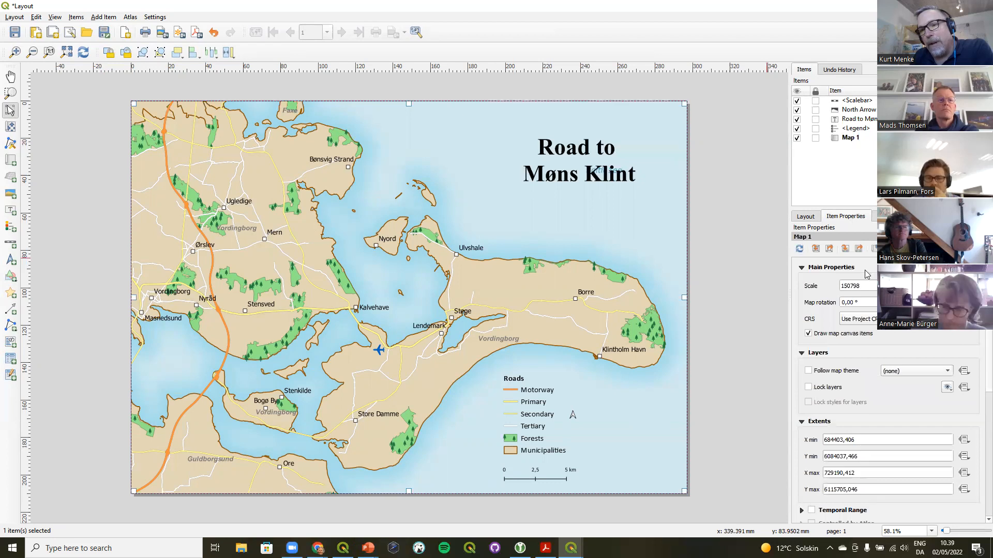
click(560, 149)
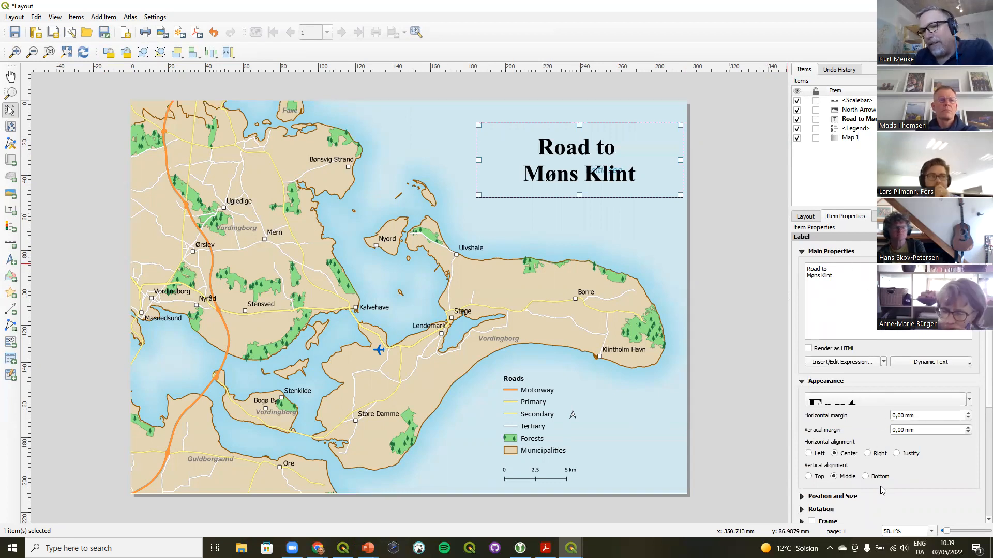
click(636, 232)
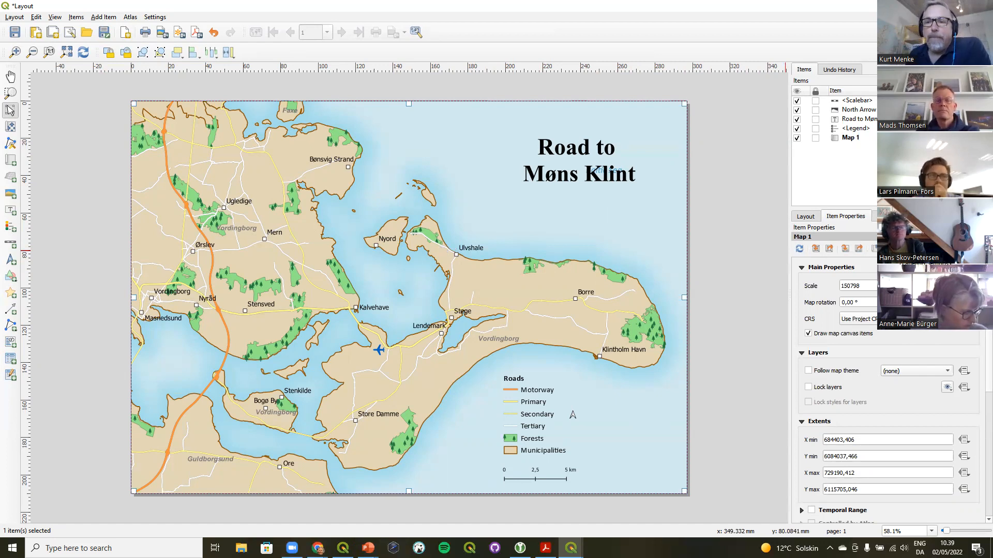
click(908, 249)
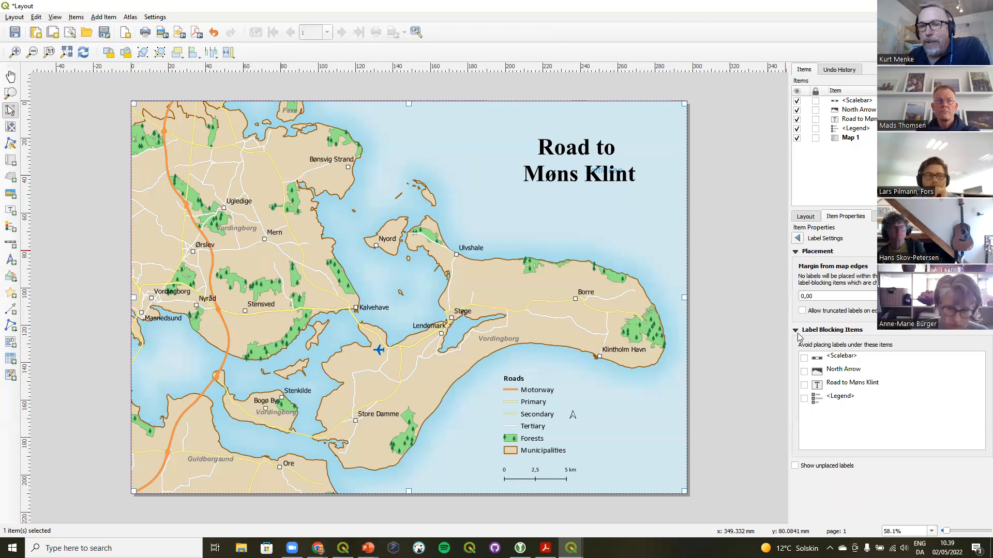
click(858, 333)
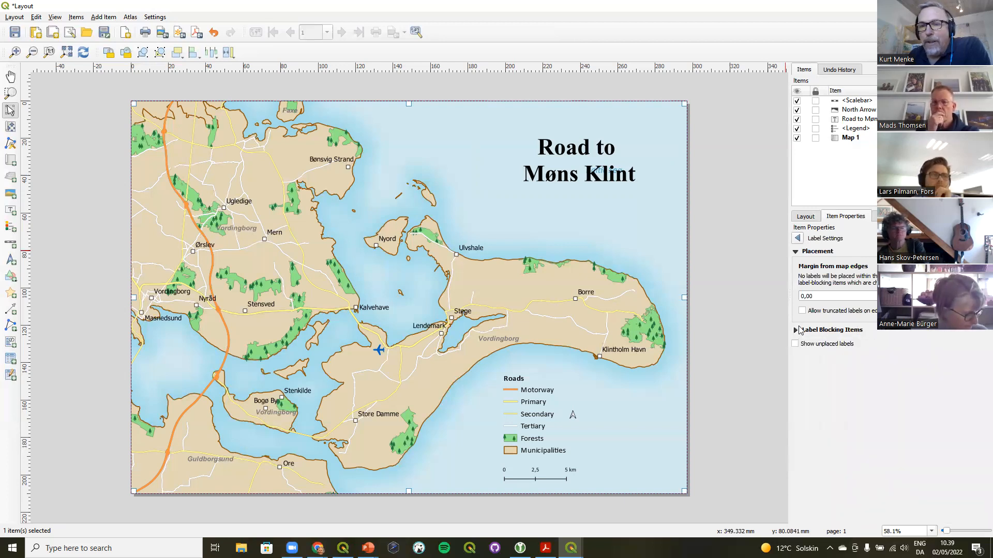
click(796, 331)
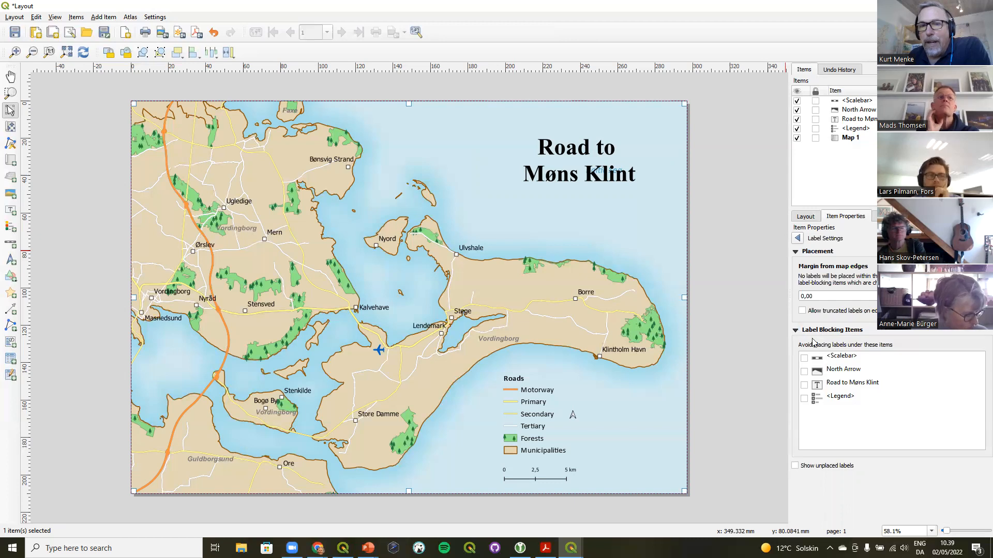
click(805, 386)
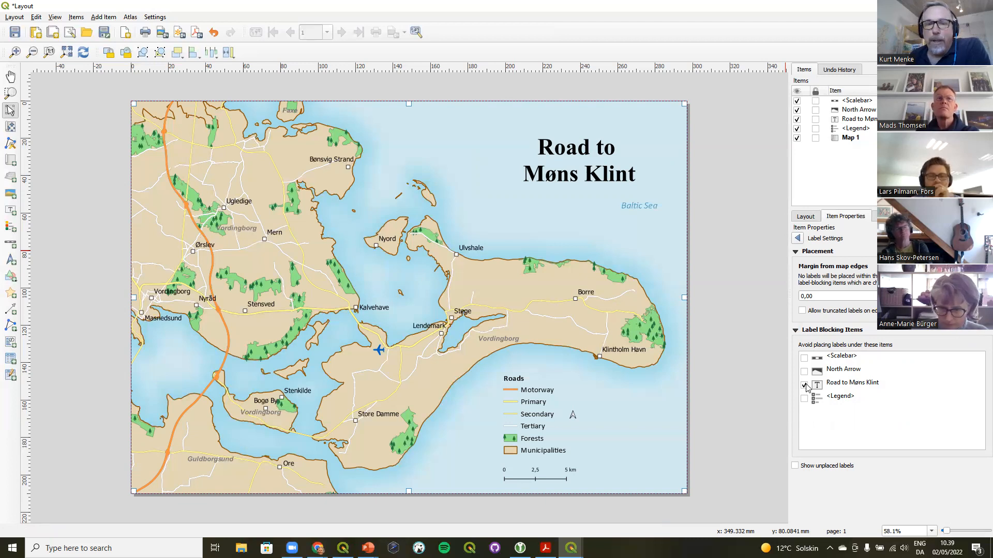
Move the title label to the top centre of the map
click(569, 148)
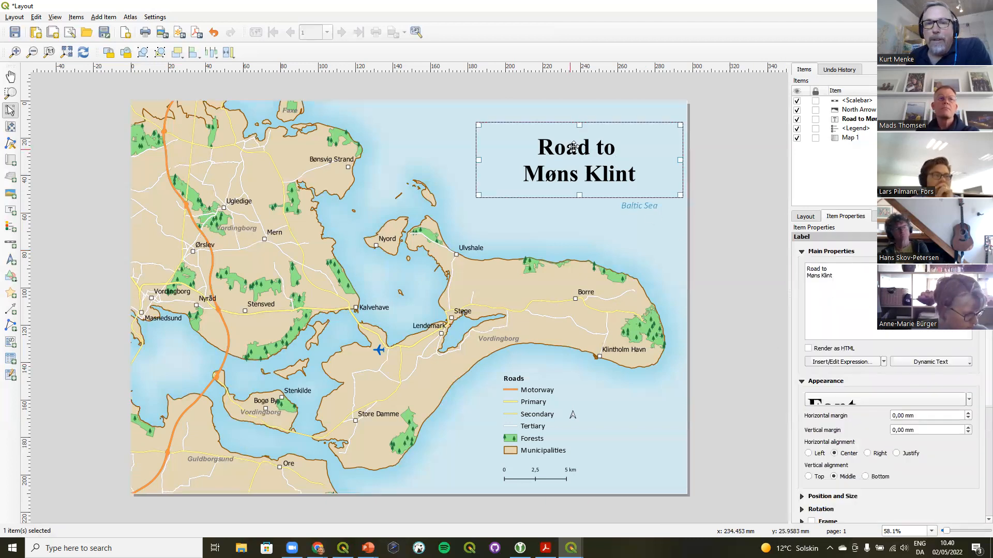
drag(568, 148, 514, 136)
drag(501, 133, 453, 130)
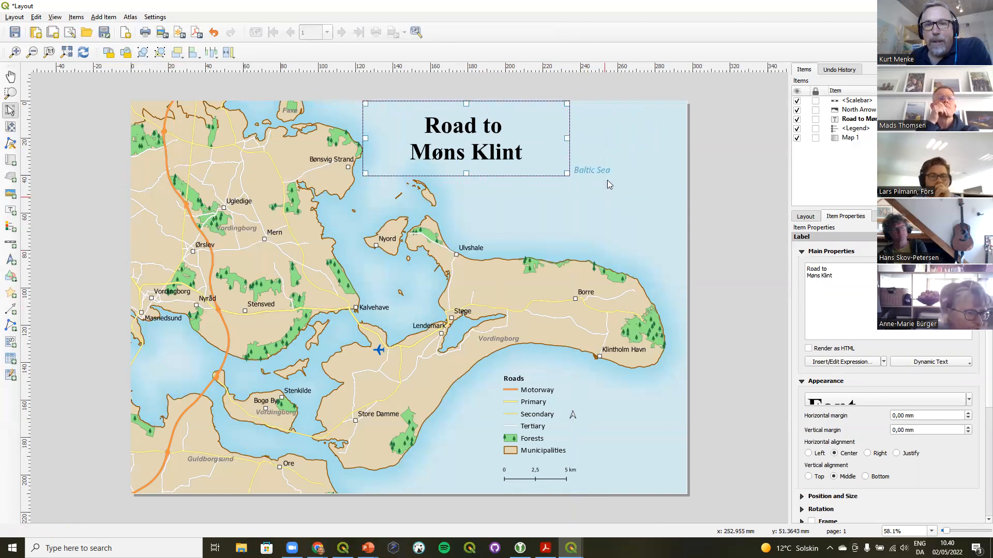
click(722, 131)
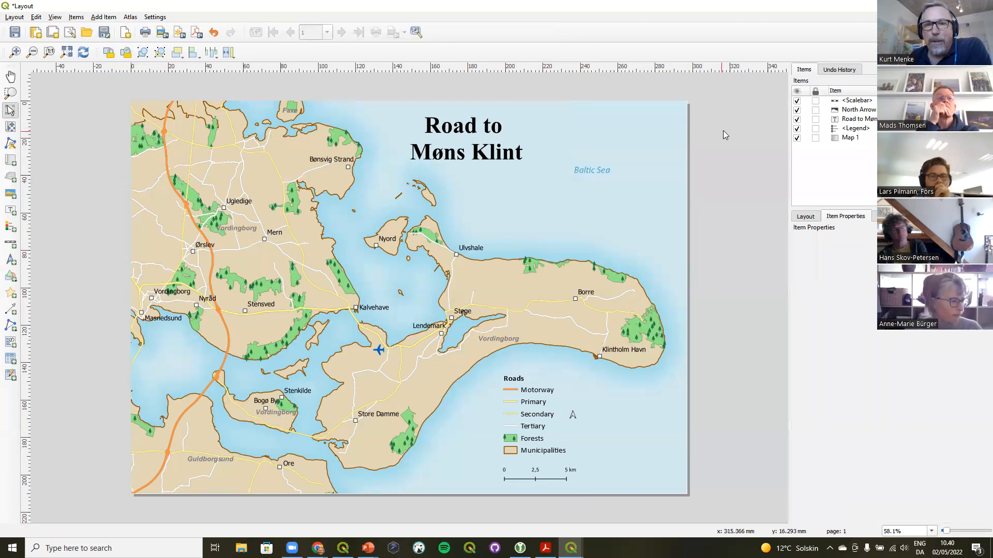
Add the legend as a second label-blocking item in the map item's label settings
click(531, 411)
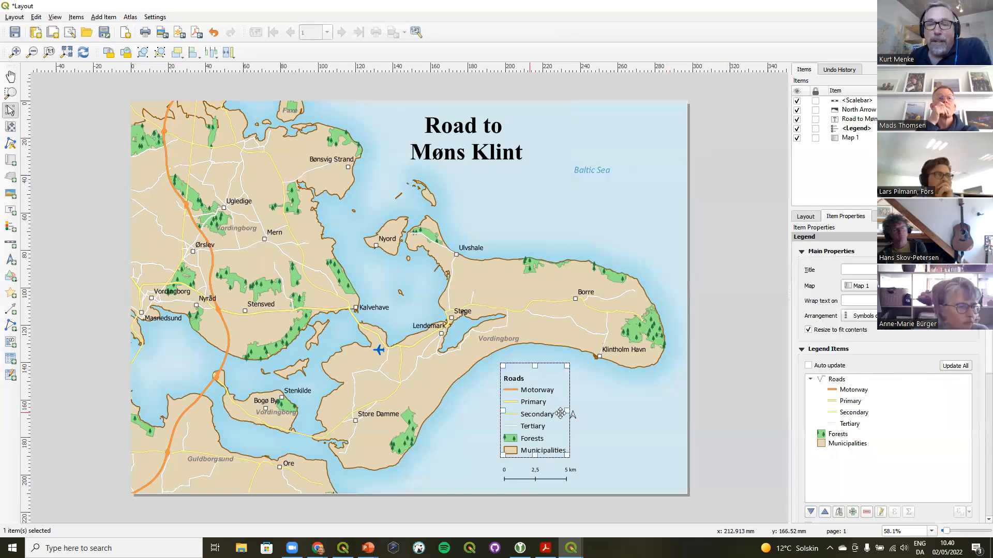
click(656, 232)
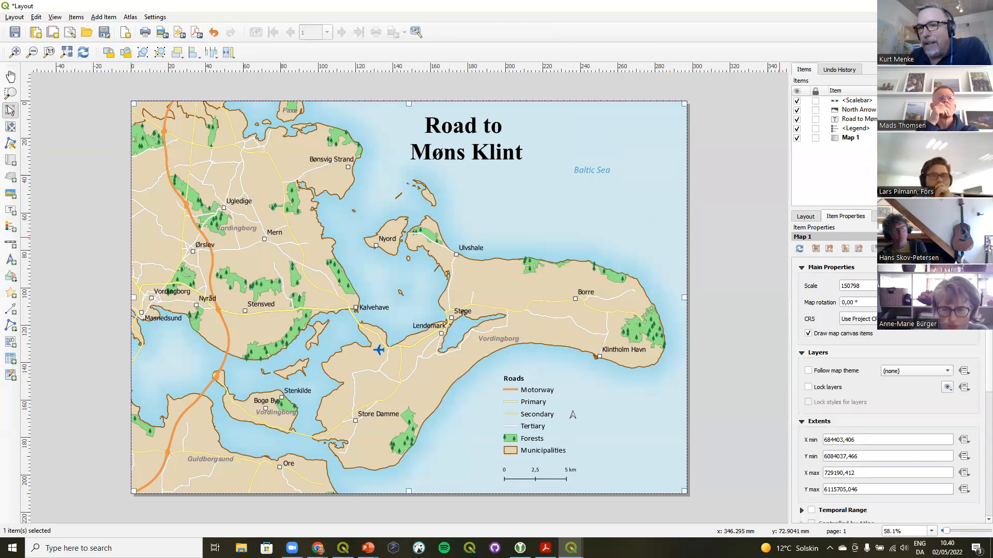
click(908, 248)
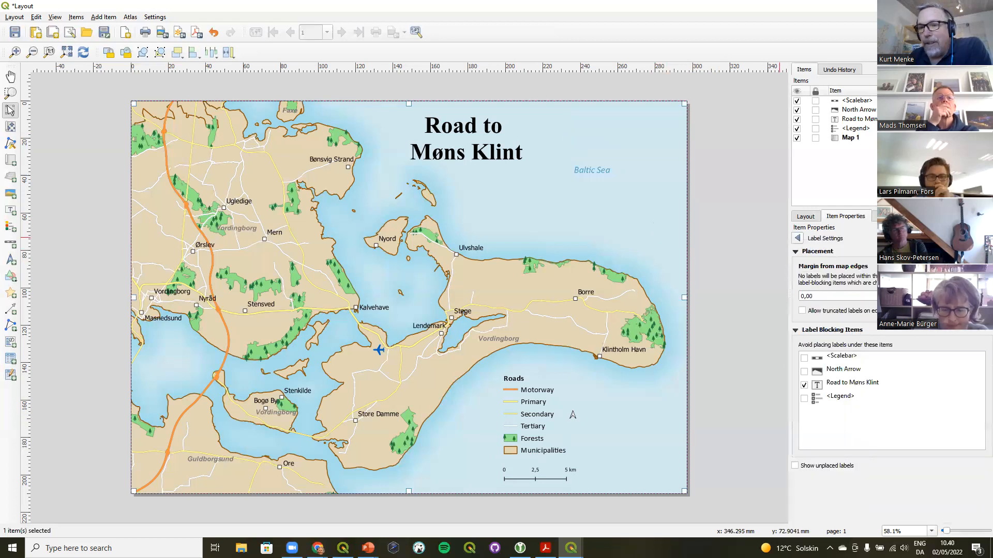
click(804, 398)
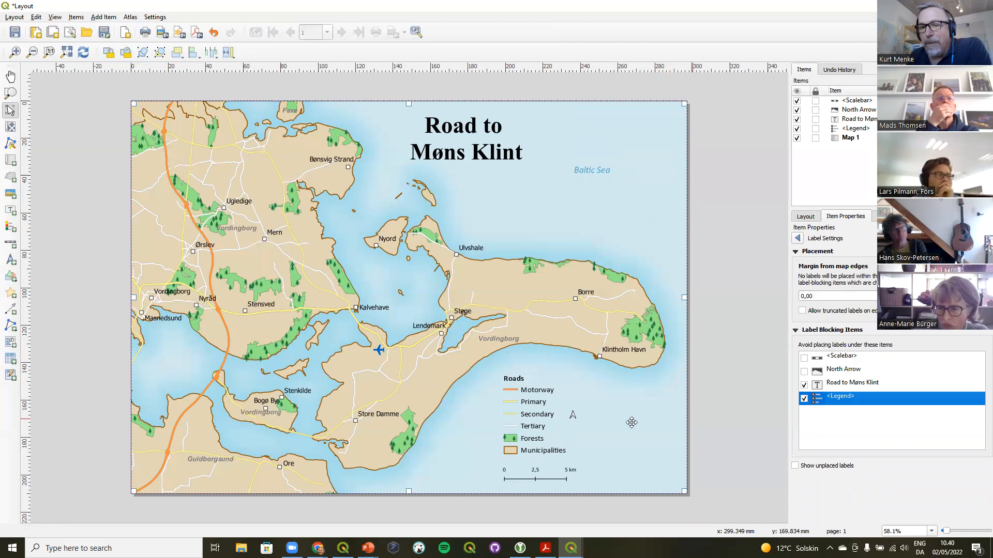
Drag the legend over the Baltic Sea label and back to its place near the scale bar
click(533, 420)
drag(532, 420, 595, 184)
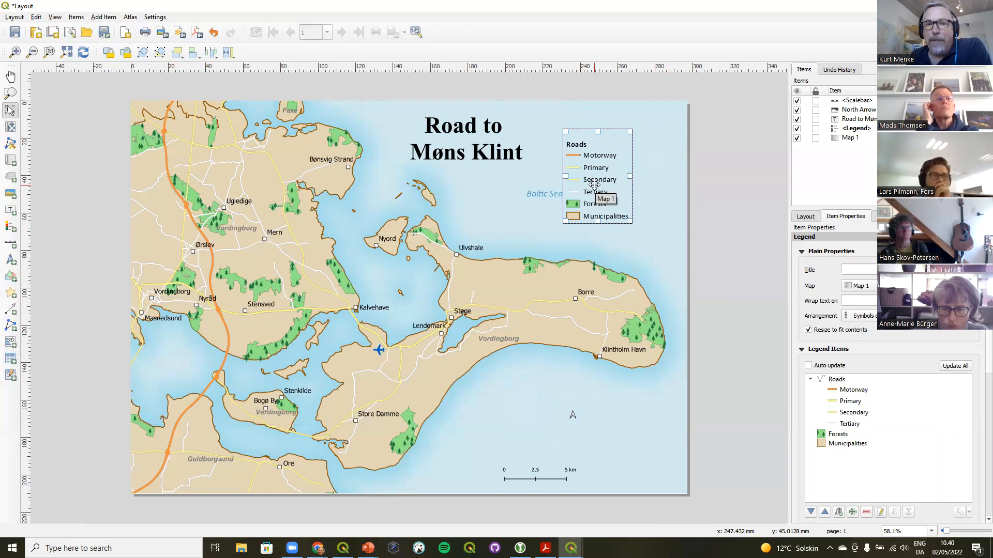
drag(595, 185, 526, 412)
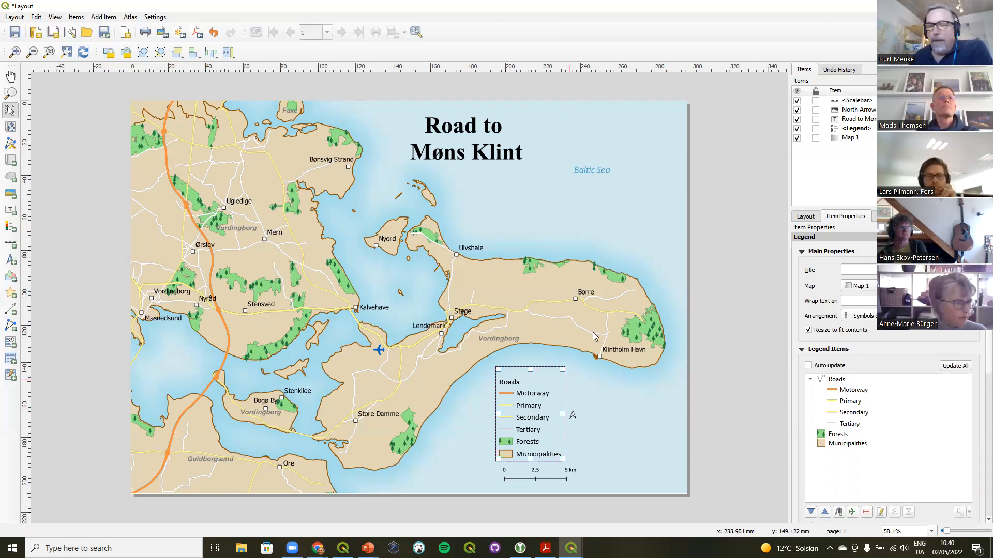
Return to the main project window and open the Style Manager
click(698, 484)
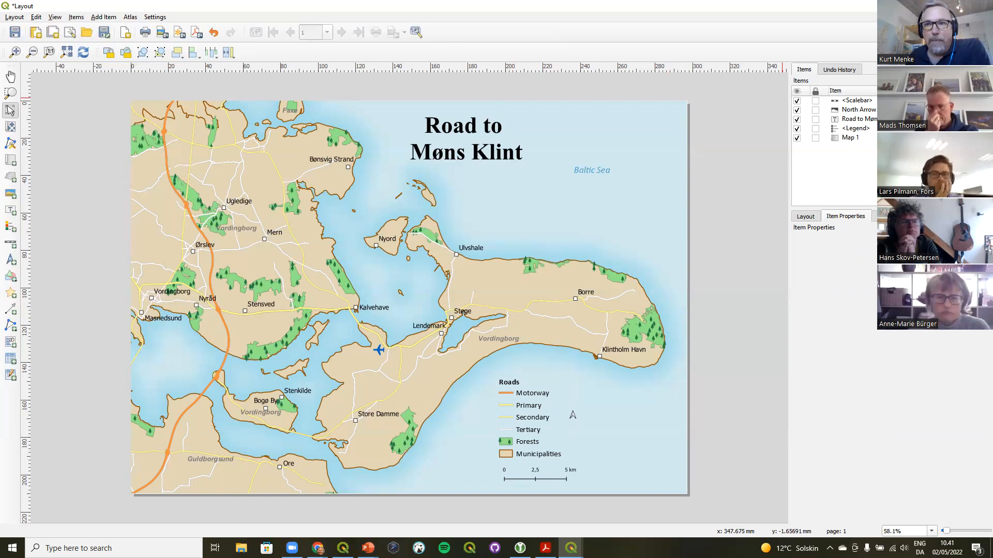
click(933, 5)
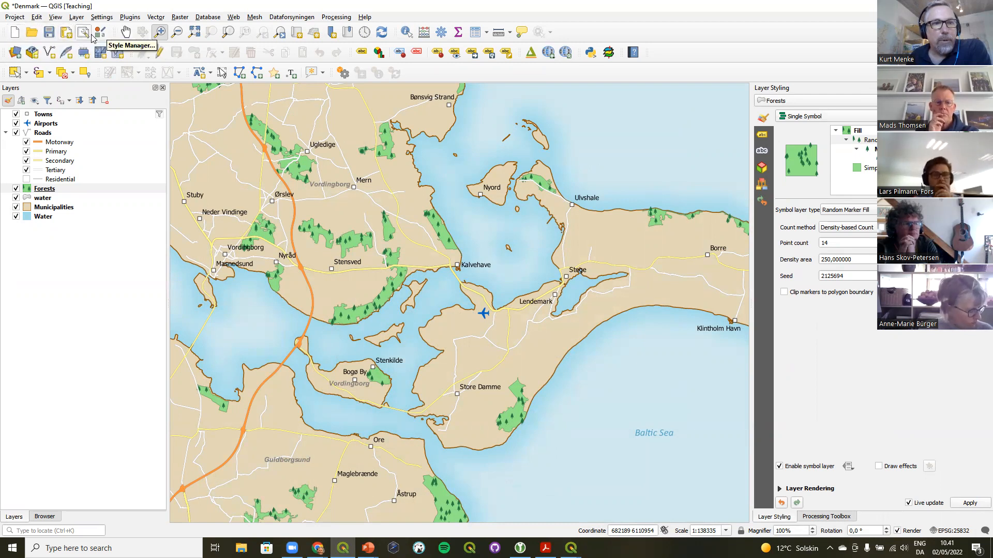
click(100, 33)
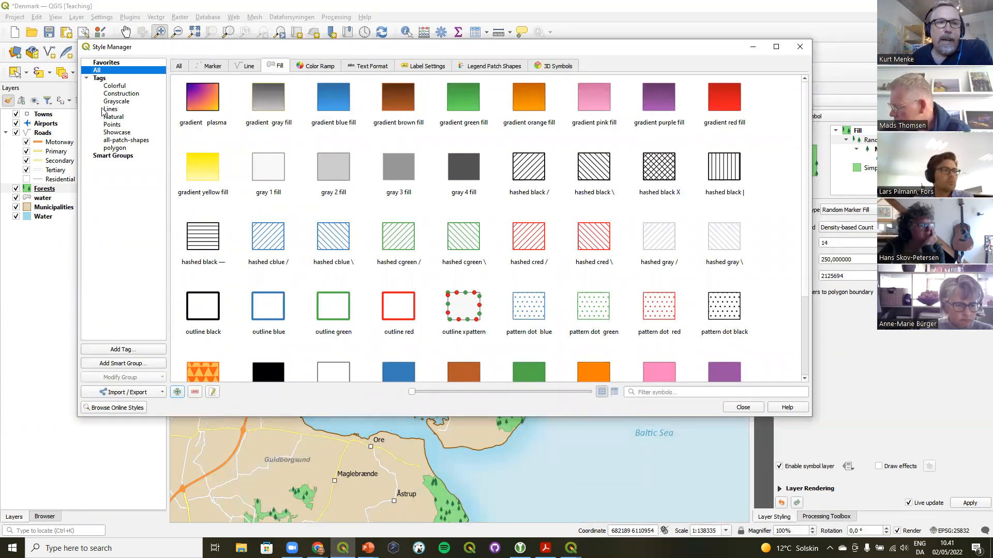
Browse each symbol category of the Style Manager, from All through Legend Patch Shapes
click(174, 70)
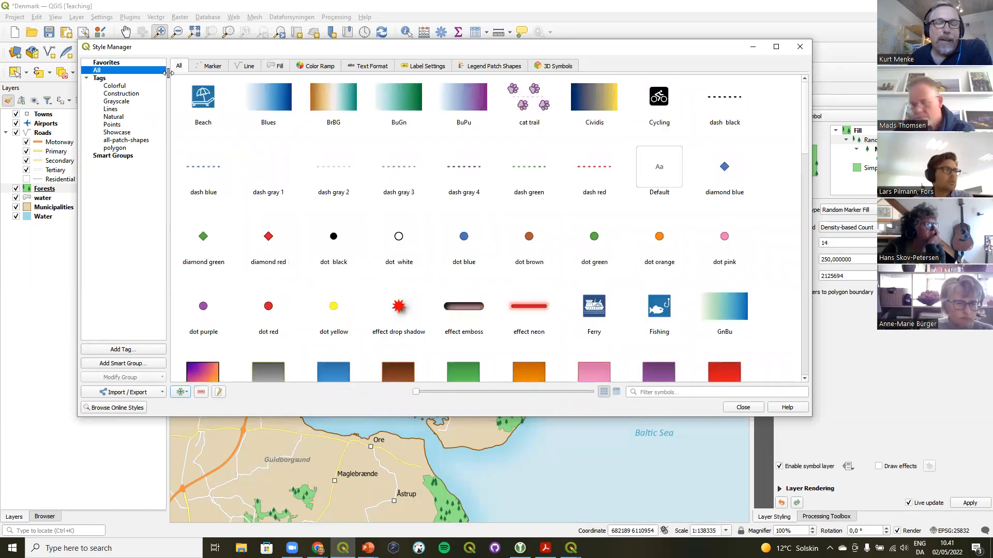
click(205, 67)
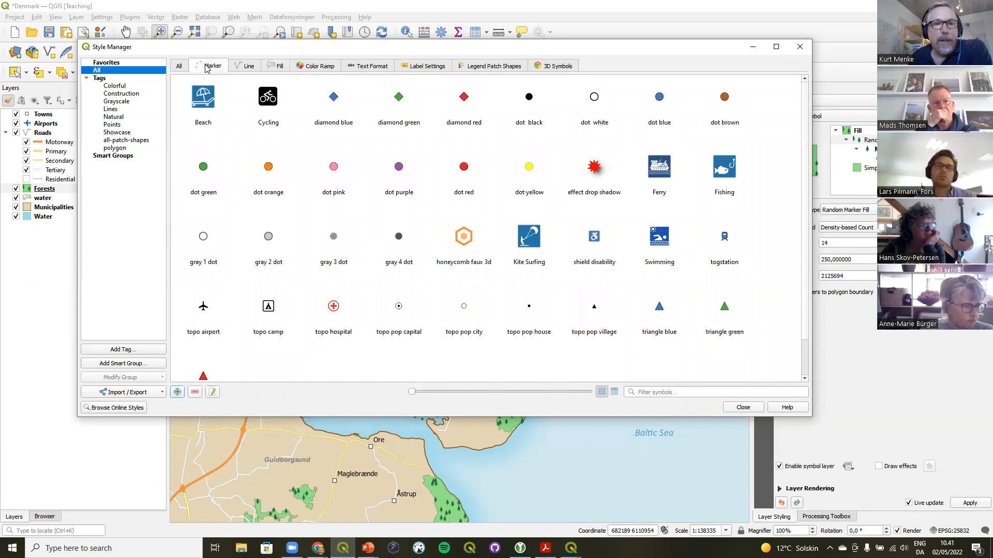
click(246, 69)
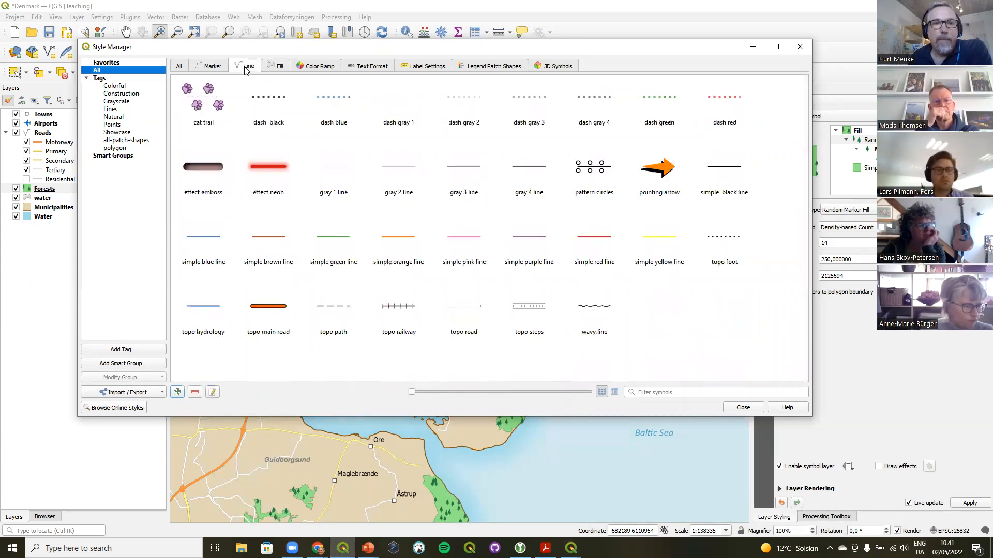
click(274, 70)
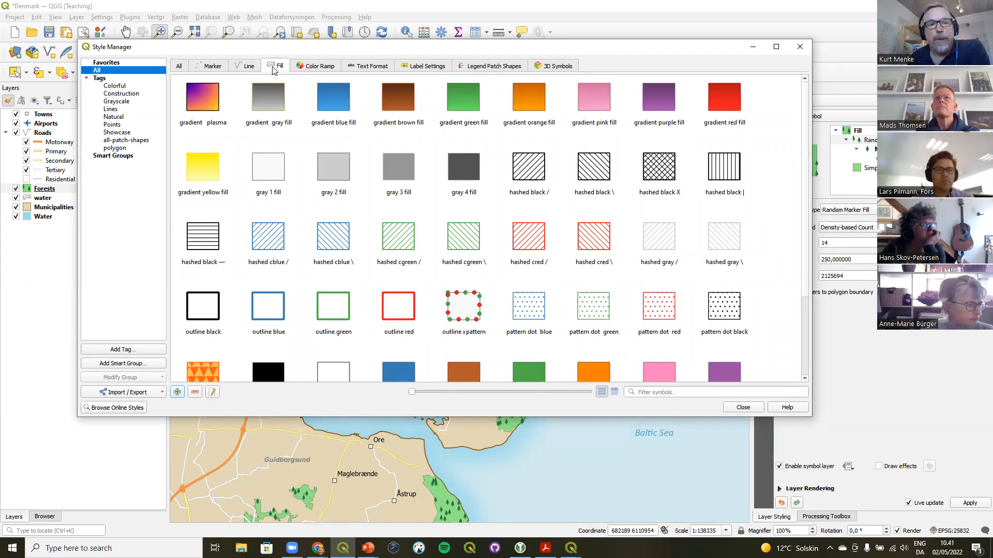
click(312, 66)
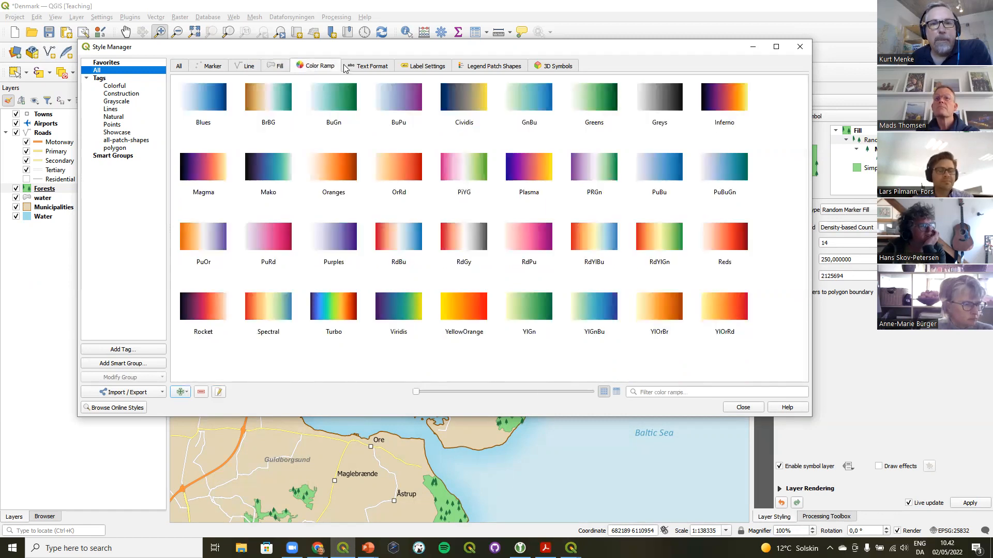
click(364, 68)
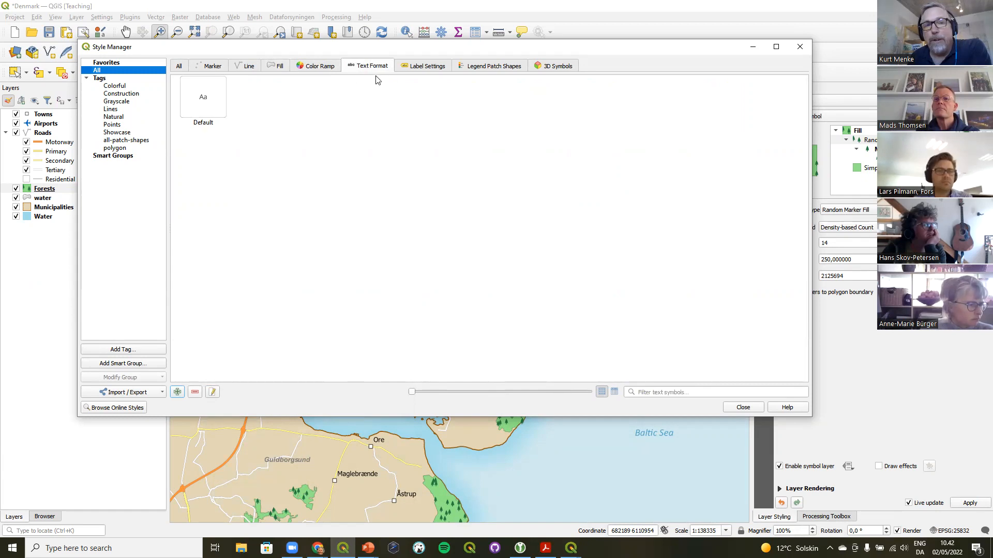
click(416, 66)
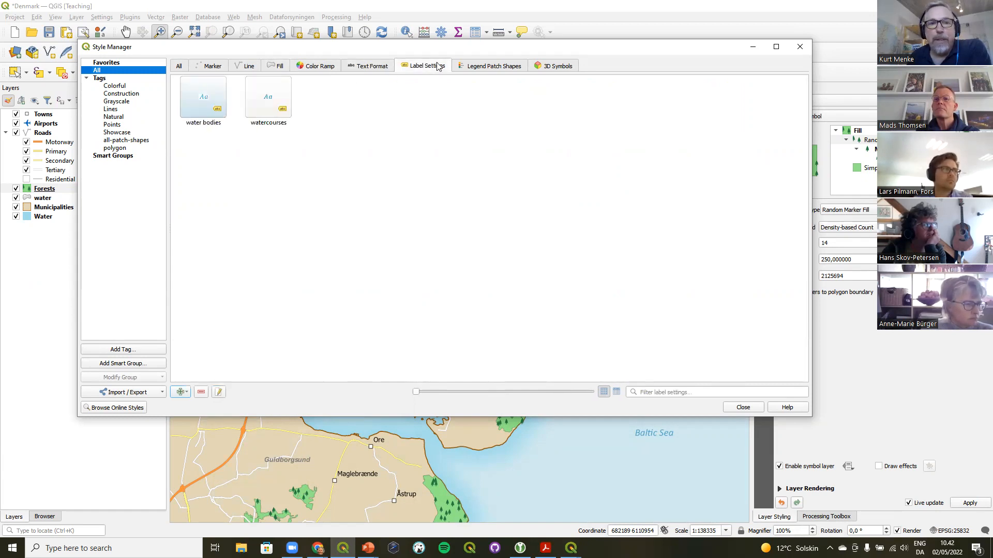
click(481, 67)
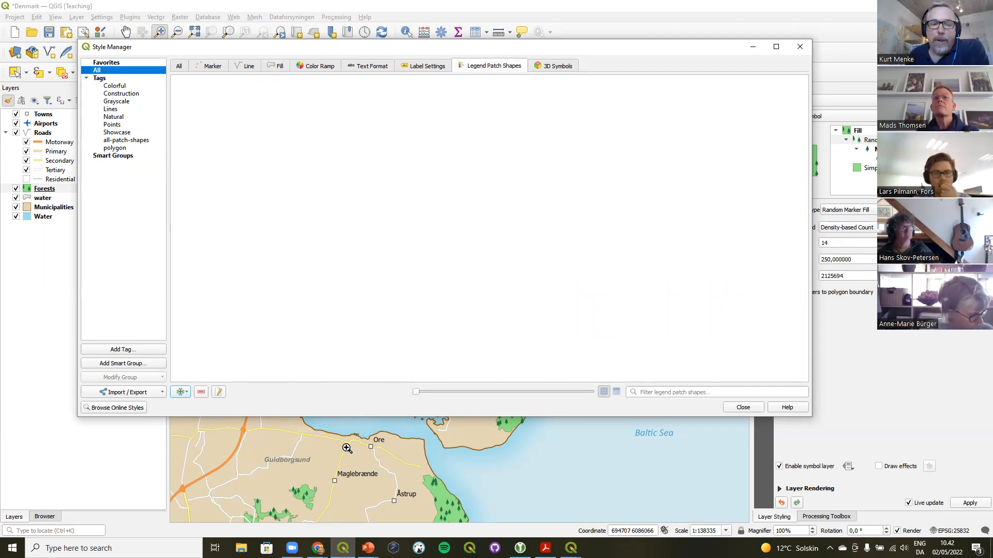
Switch to the browser and read the kartoza QGIS-Legend-Patches repository page and its README
click(318, 548)
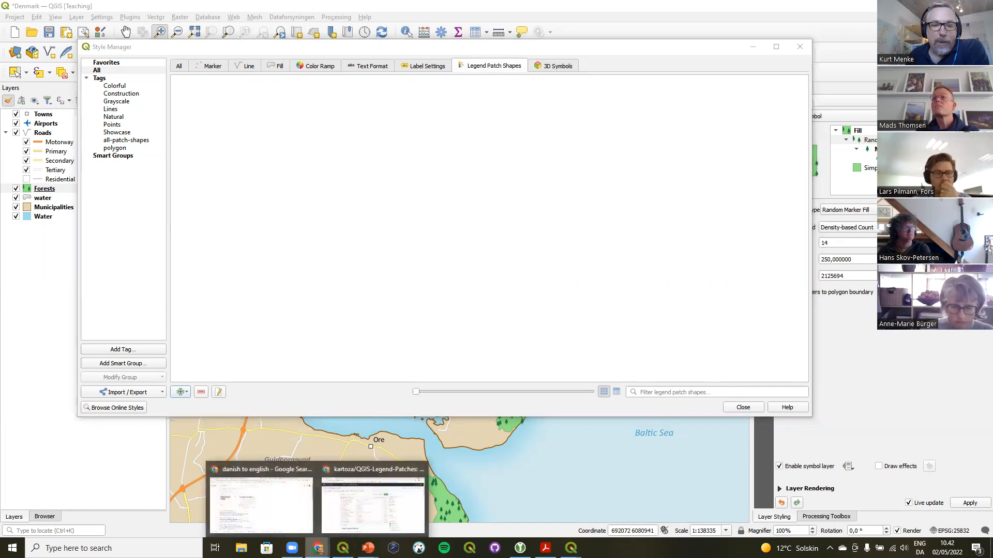
click(366, 515)
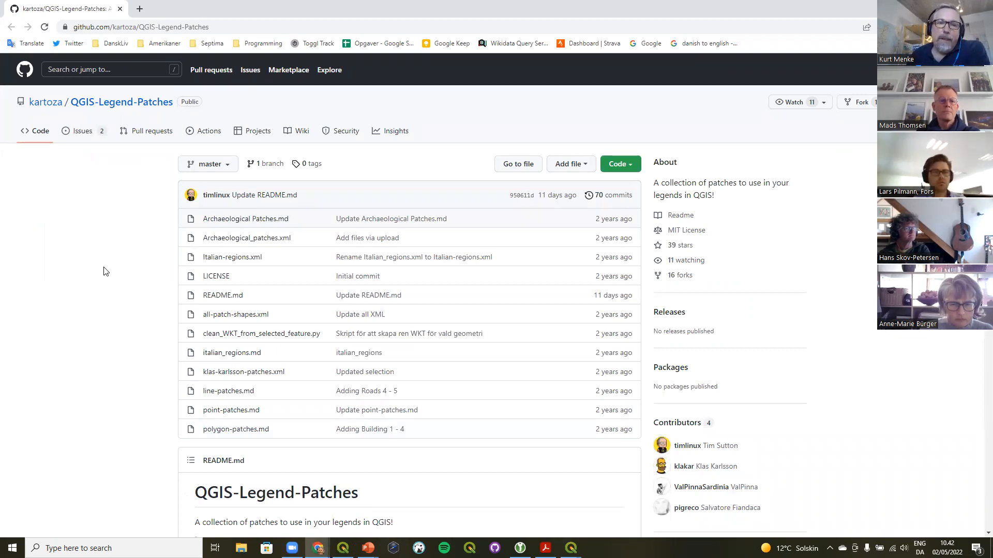
click(223, 27)
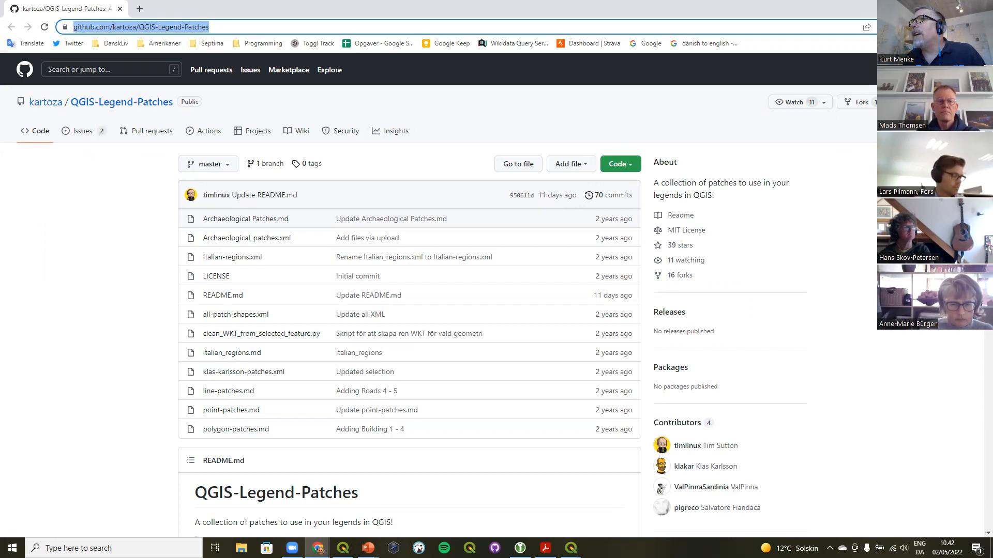
key(alt+Tab)
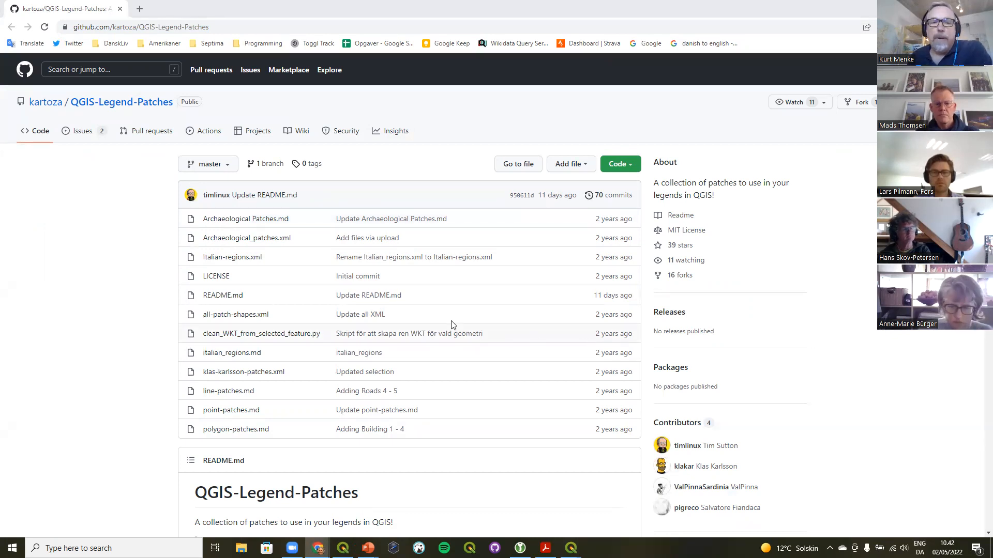
scroll(80, 295, down, 8)
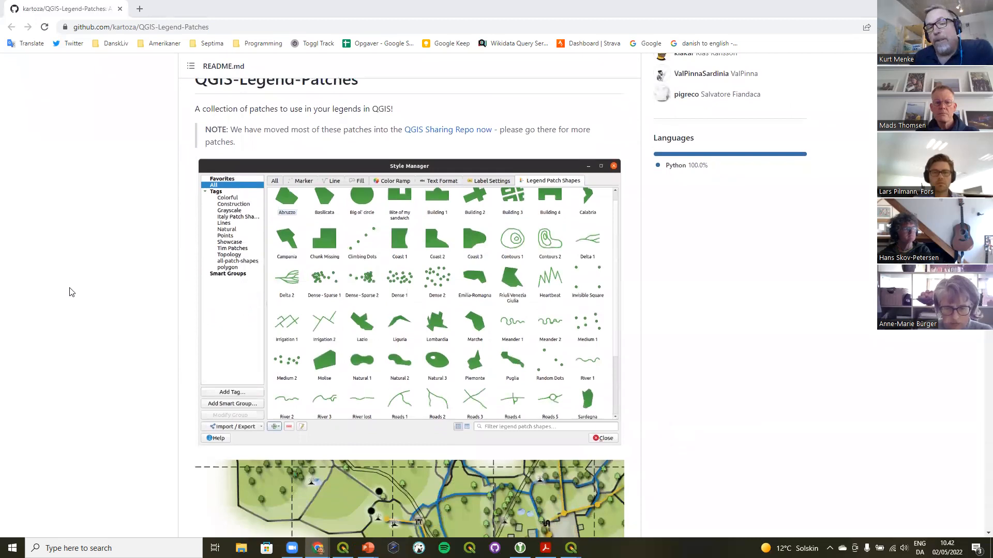
scroll(71, 292, down, 6)
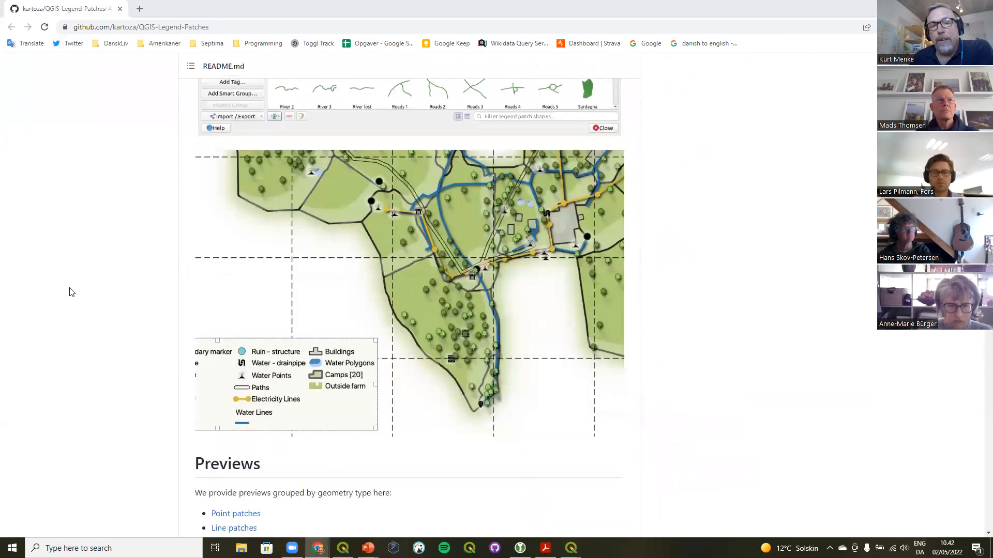
scroll(72, 292, down, 10)
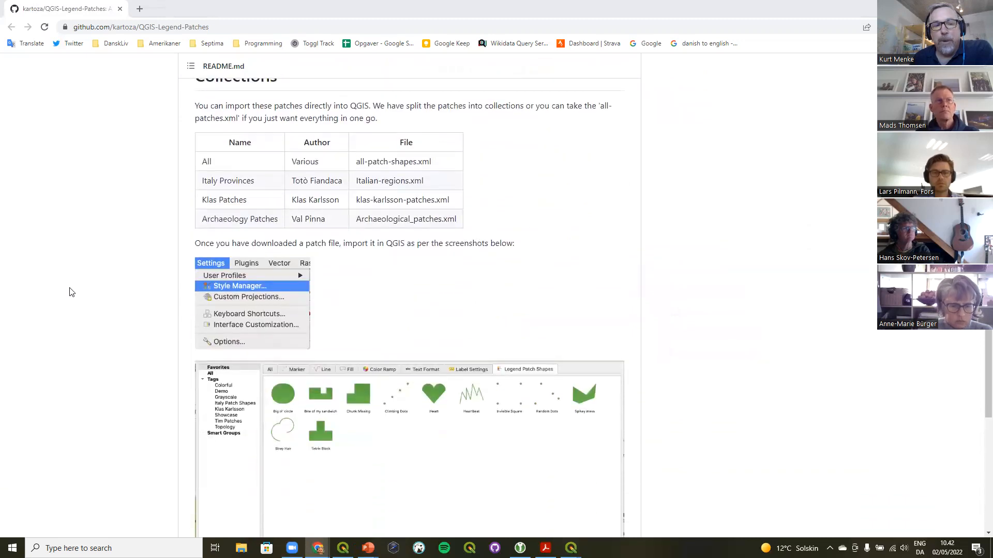
scroll(71, 292, up, 18)
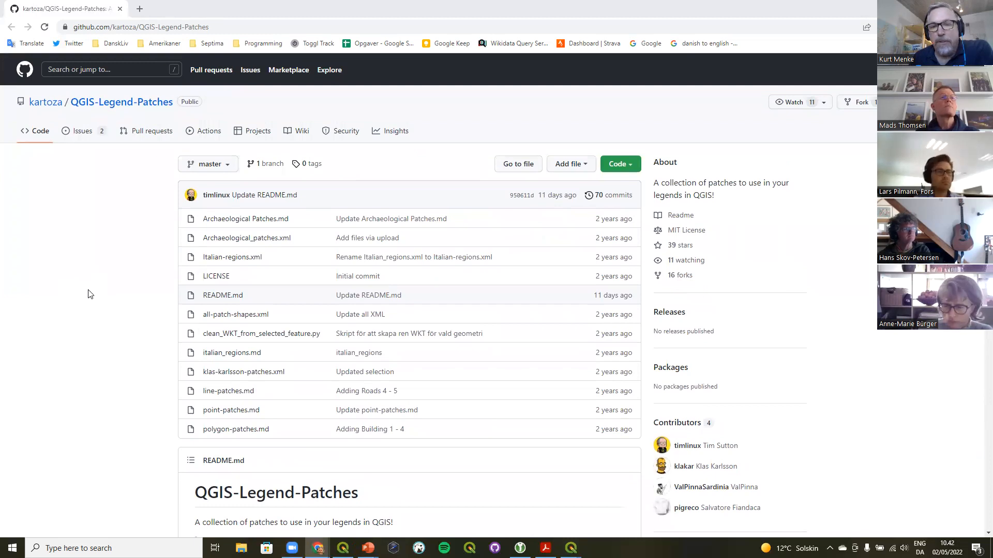
Open the raw version of klas-karlsson-patches.xml in the repository and copy its web address
click(239, 373)
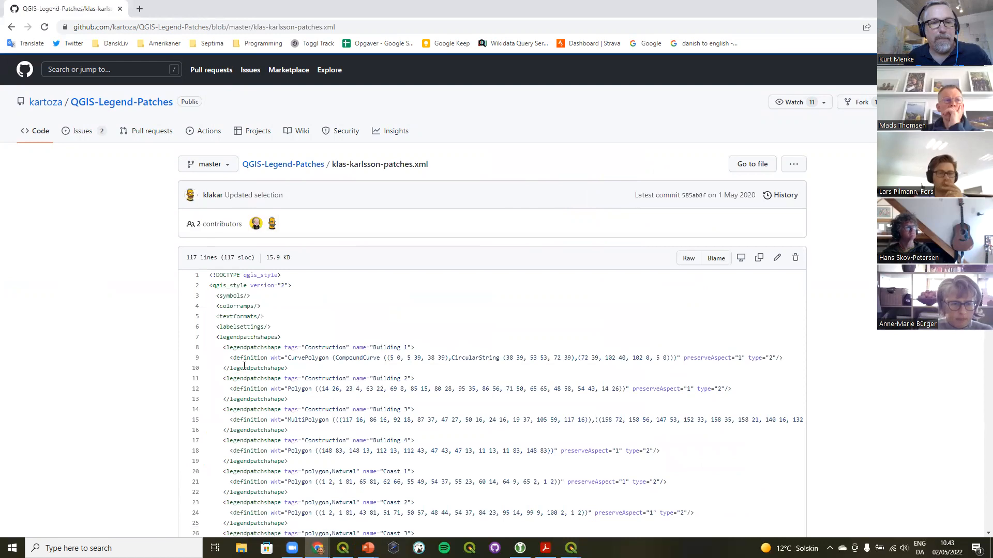
scroll(445, 310, down, 8)
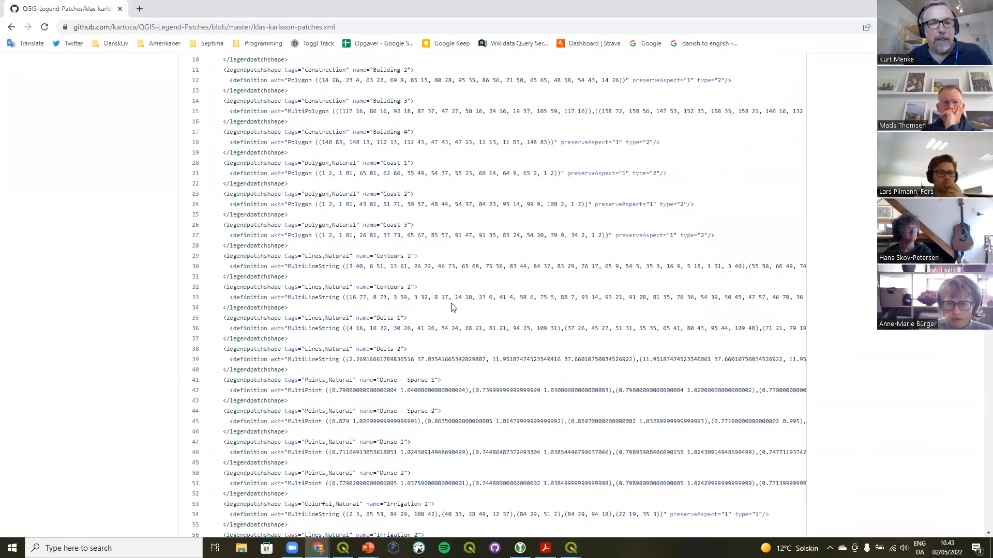
scroll(449, 309, up, 8)
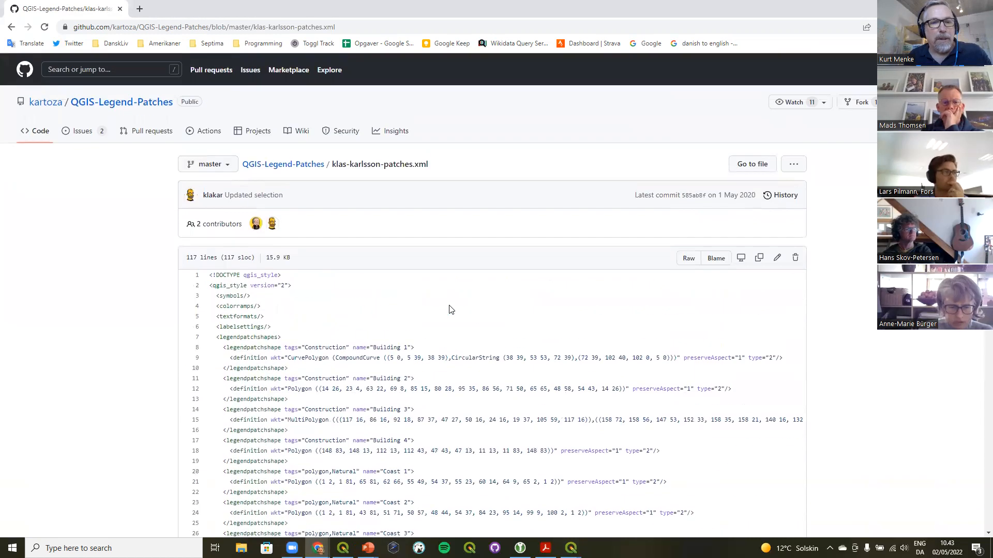
click(690, 260)
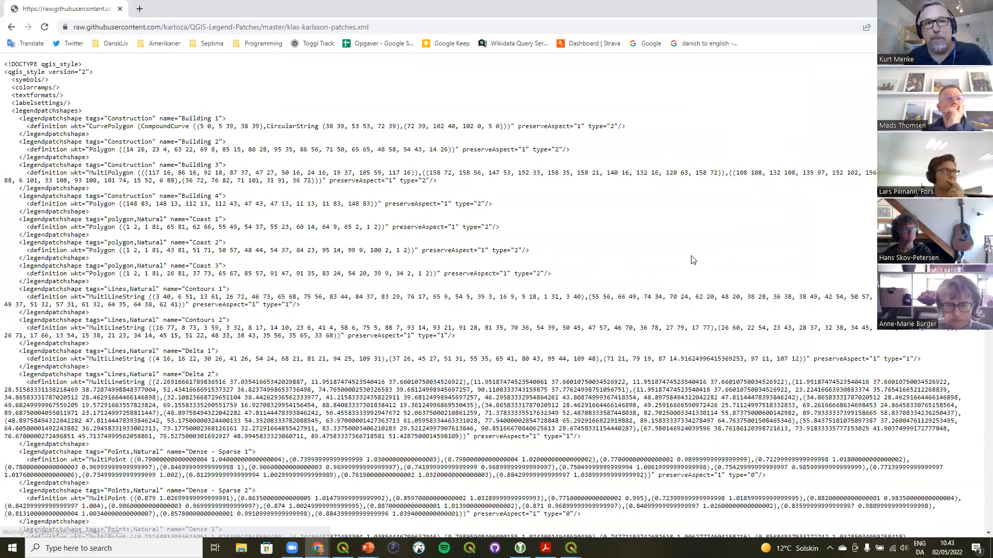
click(413, 24)
key(ctrl+c)
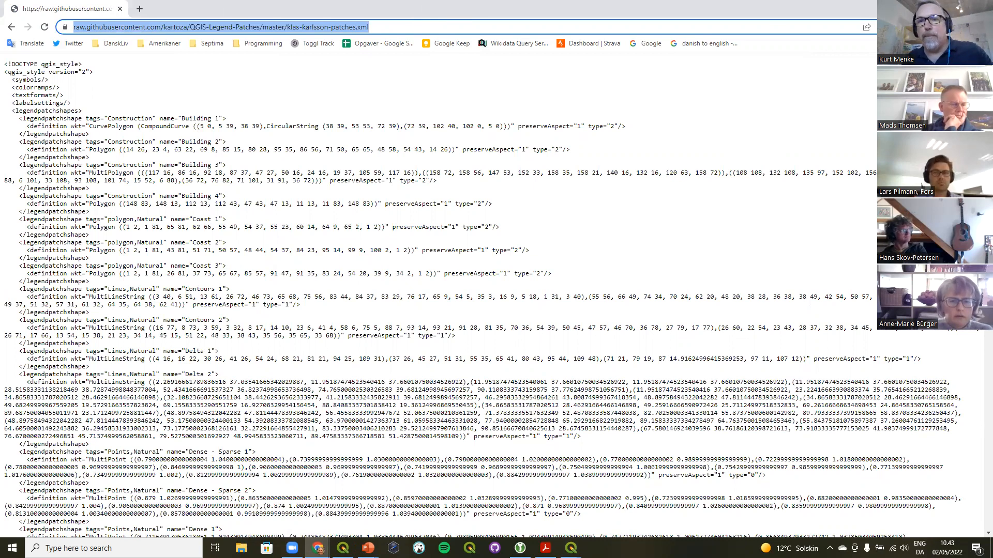
key(alt+Tab)
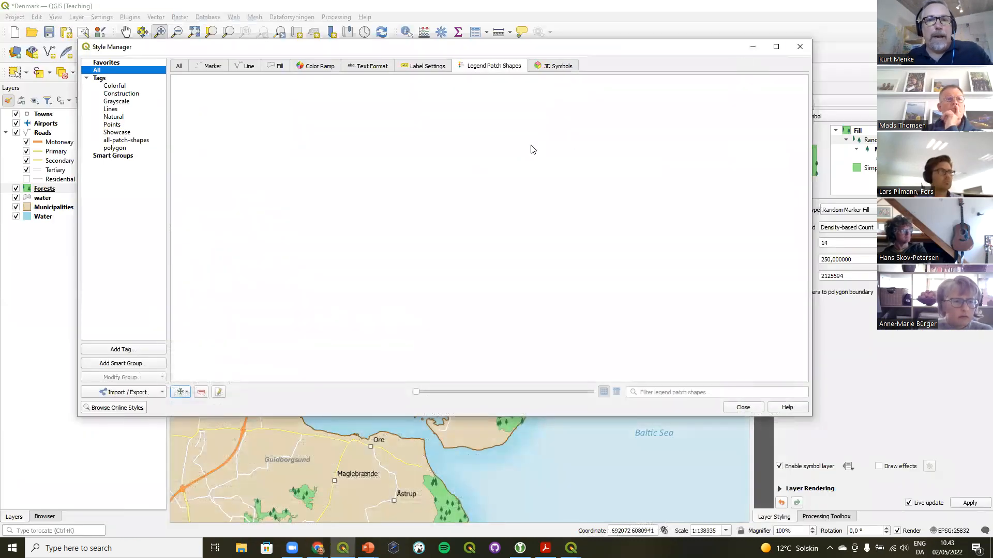
Start importing items into the Style Manager from a URL, paste the raw klas-karlsson-patches.xml address and fetch its items
click(119, 395)
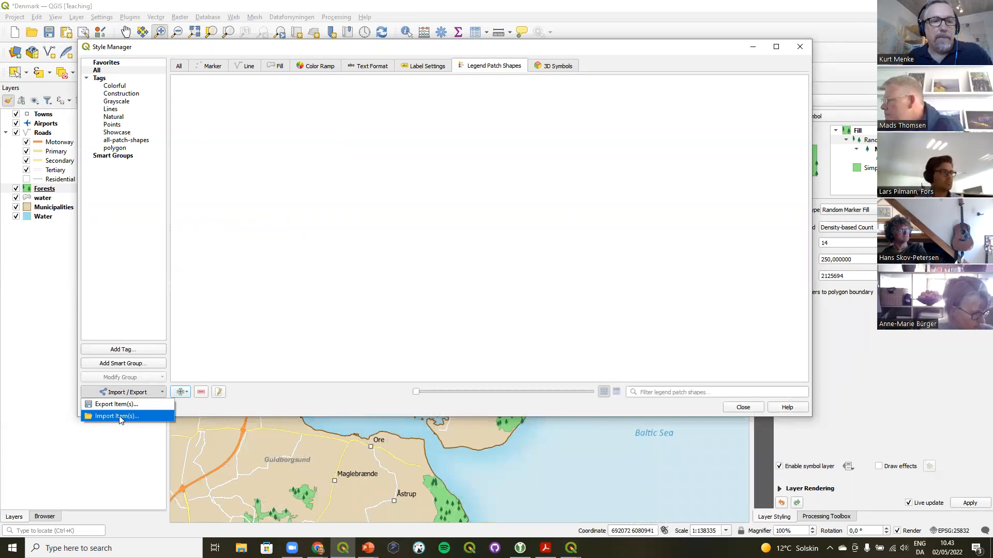
click(119, 416)
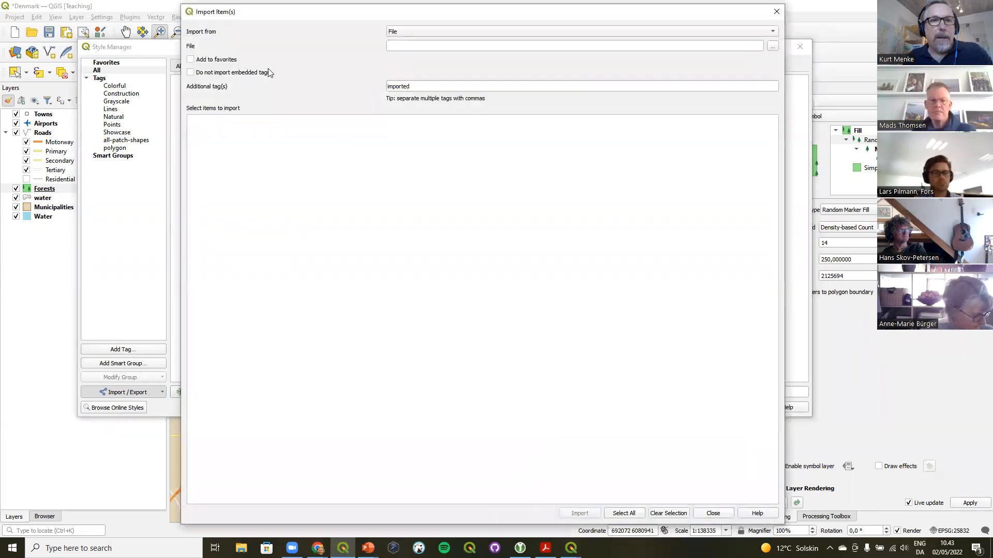
drag(295, 10, 268, 55)
click(373, 70)
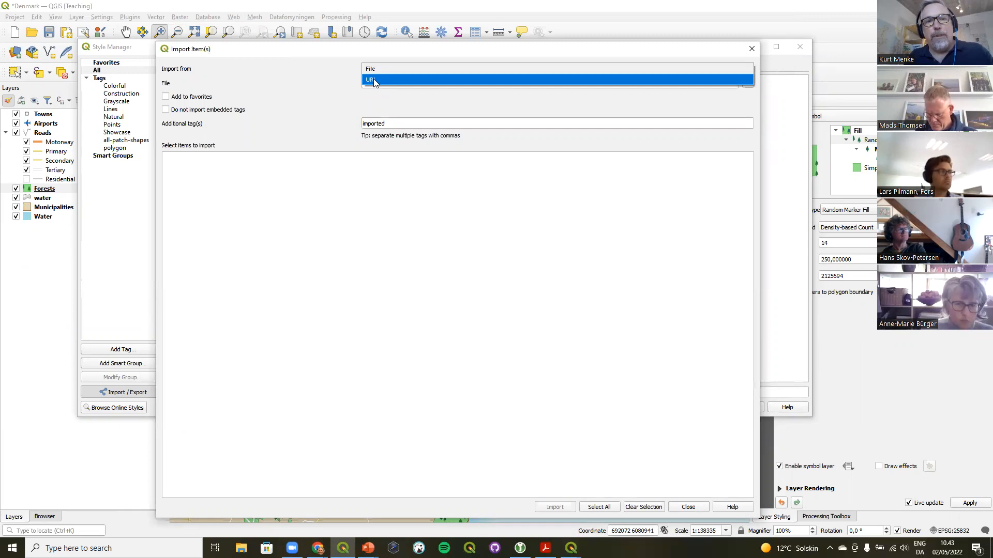
click(374, 81)
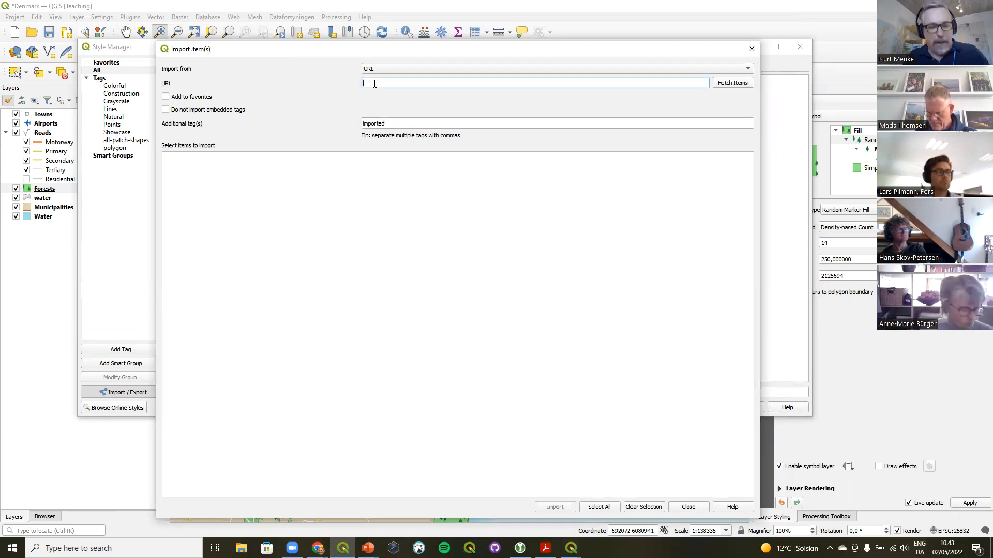
key(ctrl+v)
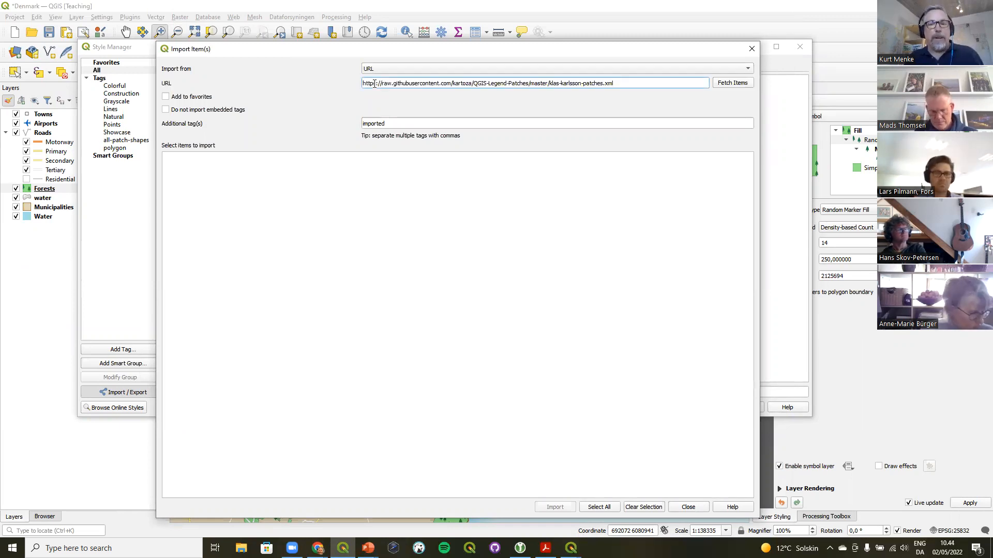
click(730, 84)
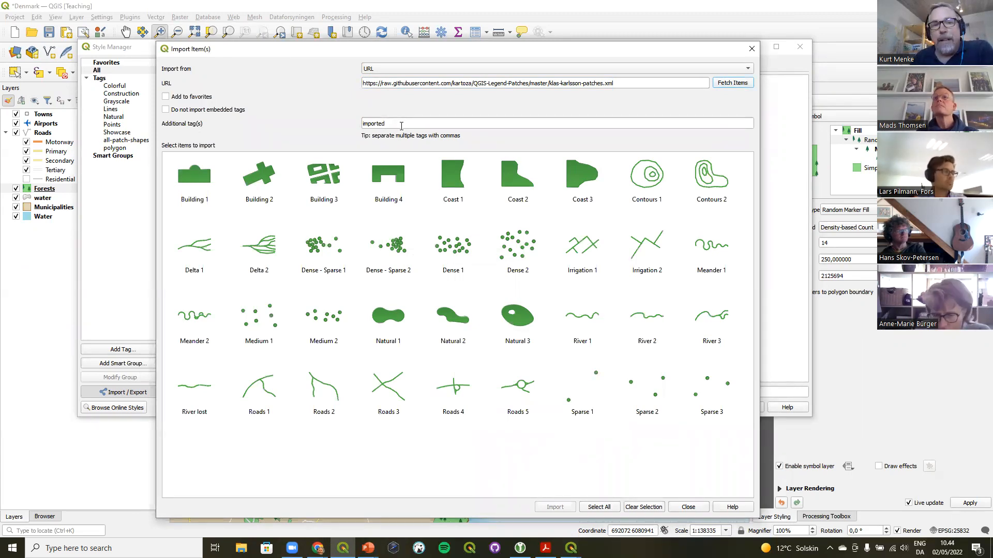
Clear the additional tag, enable Add to favorites and Do not import embedded tags, then import all patches, overwriting existing ones
drag(401, 126, 332, 119)
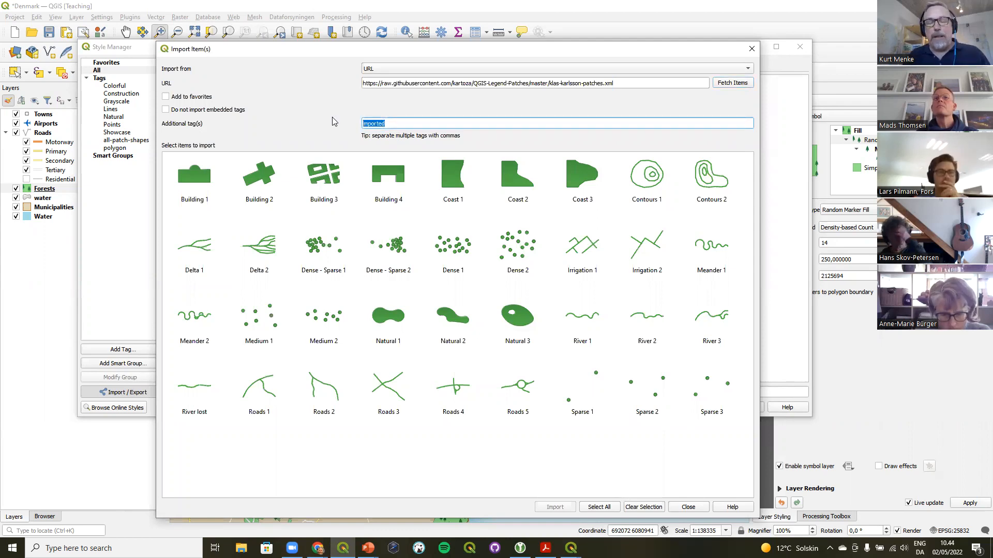
key(BackSpace)
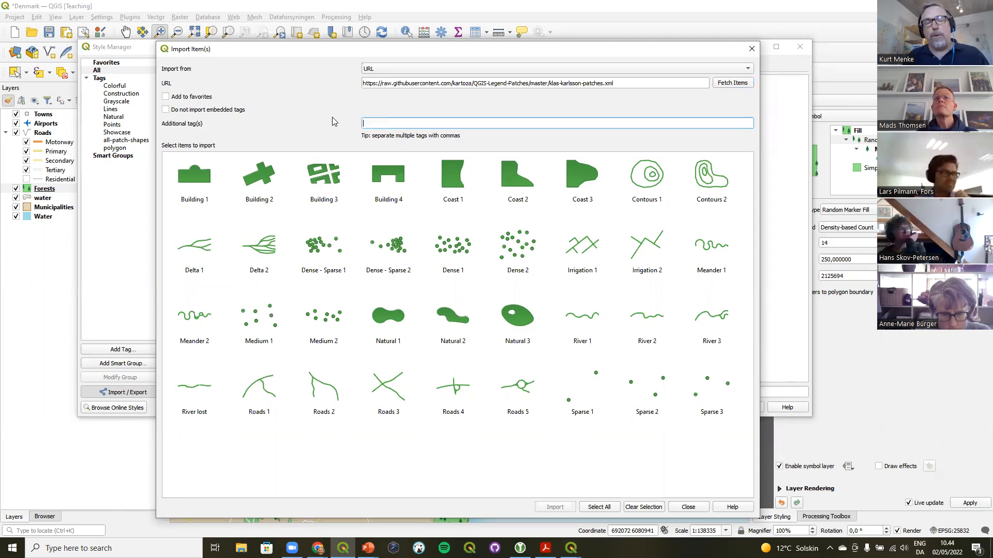
click(192, 98)
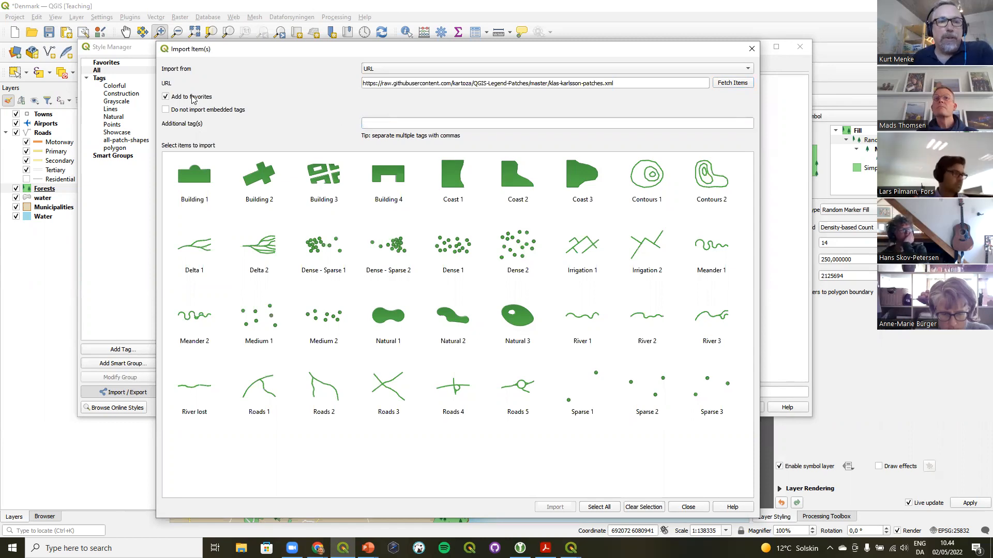
click(232, 112)
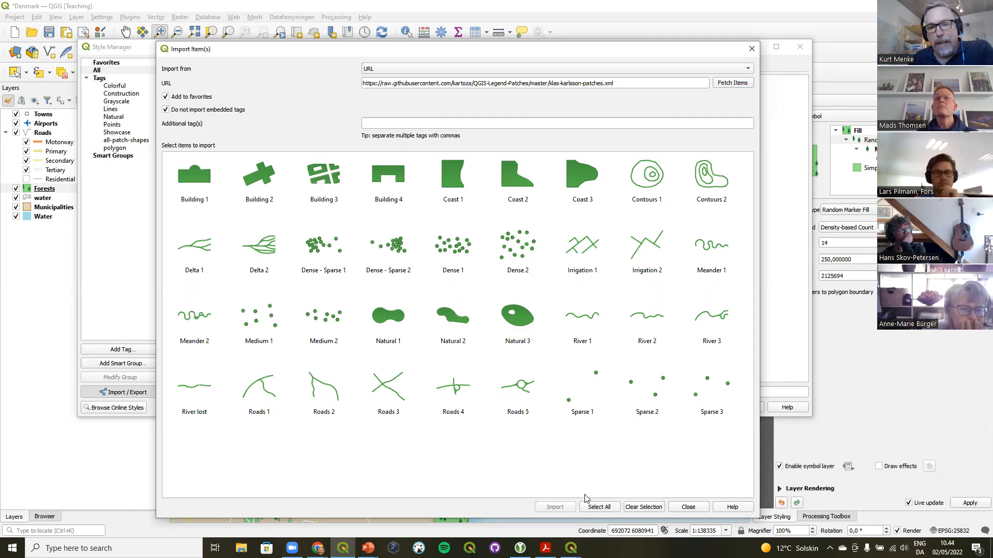
click(597, 508)
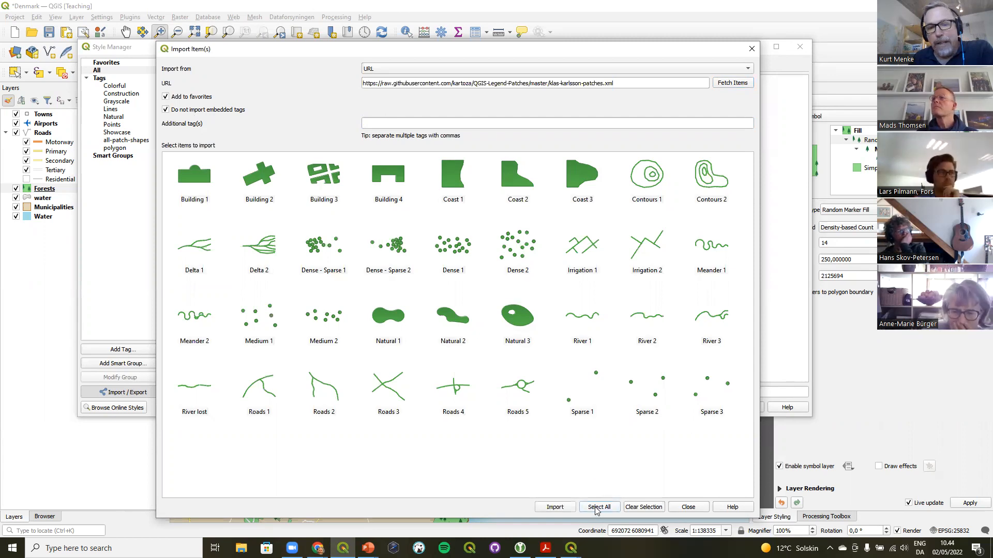
click(555, 508)
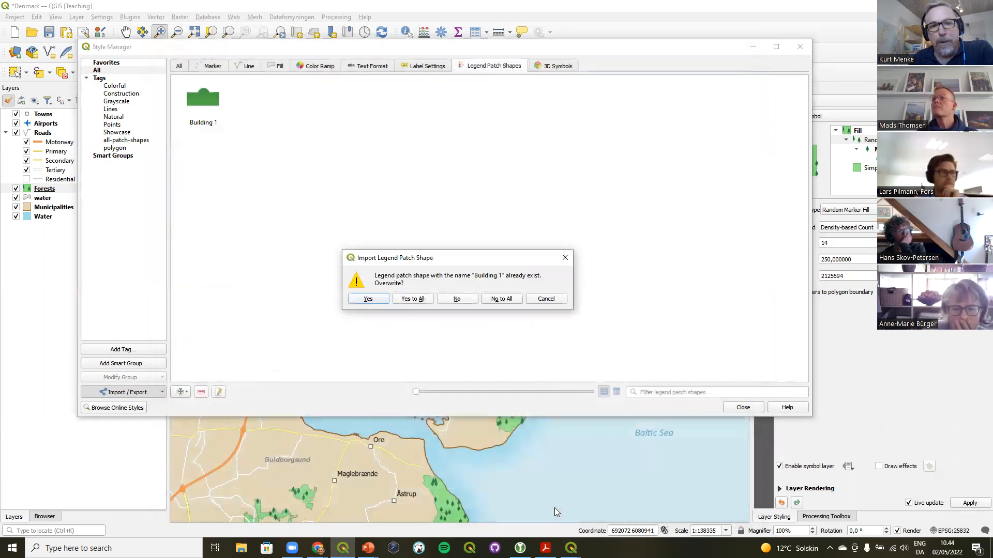
click(414, 298)
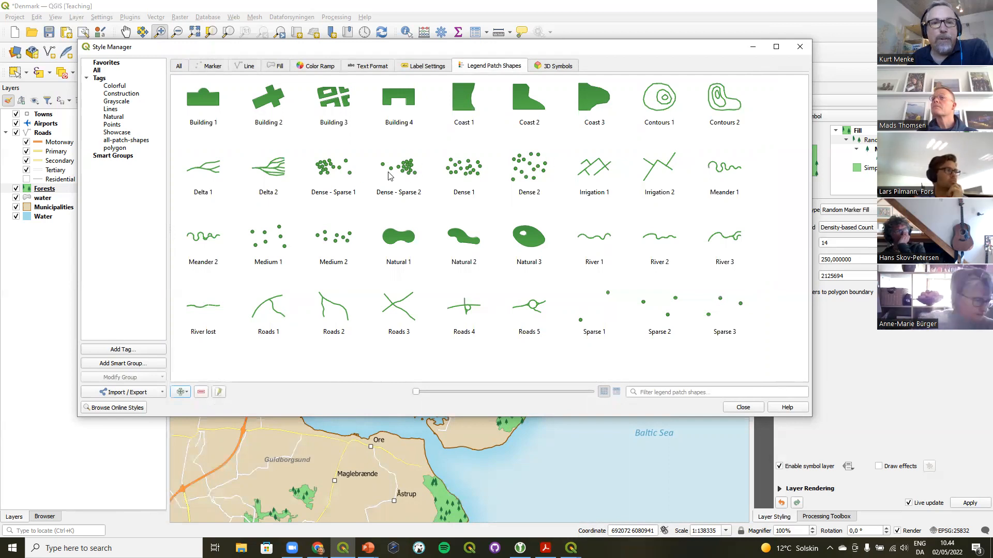
Browse the imported legend patch shapes in the Style Manager, then close it
mouse_move(398, 169)
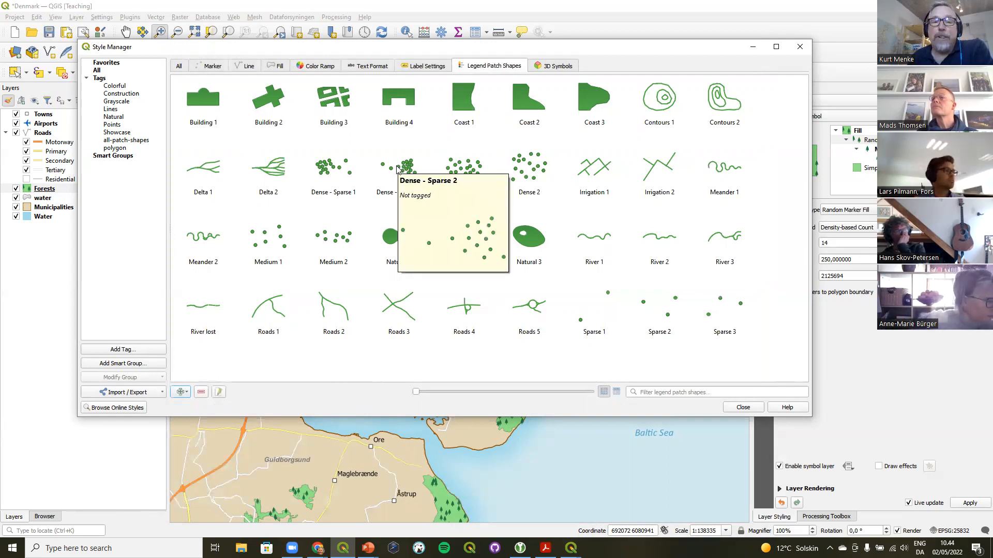
mouse_move(267, 174)
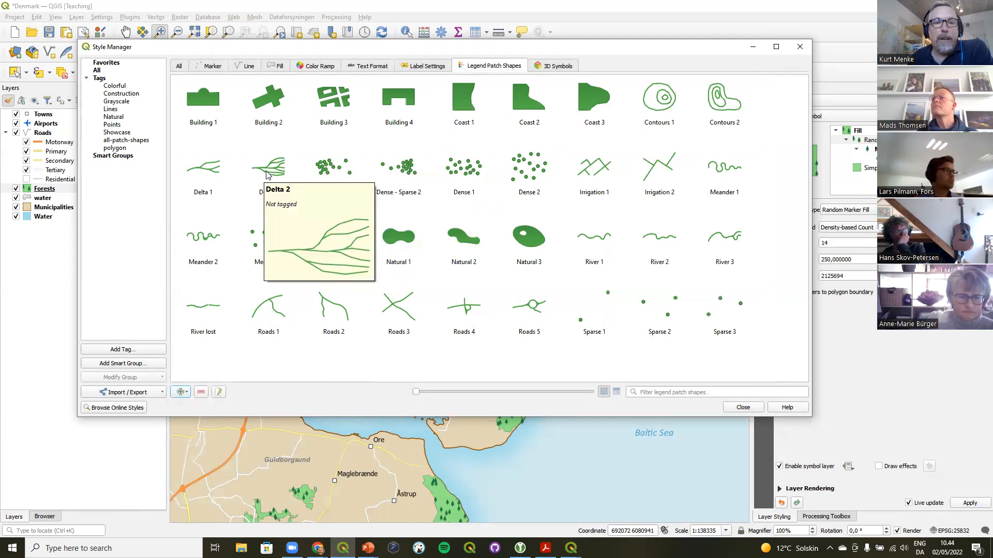
mouse_move(251, 110)
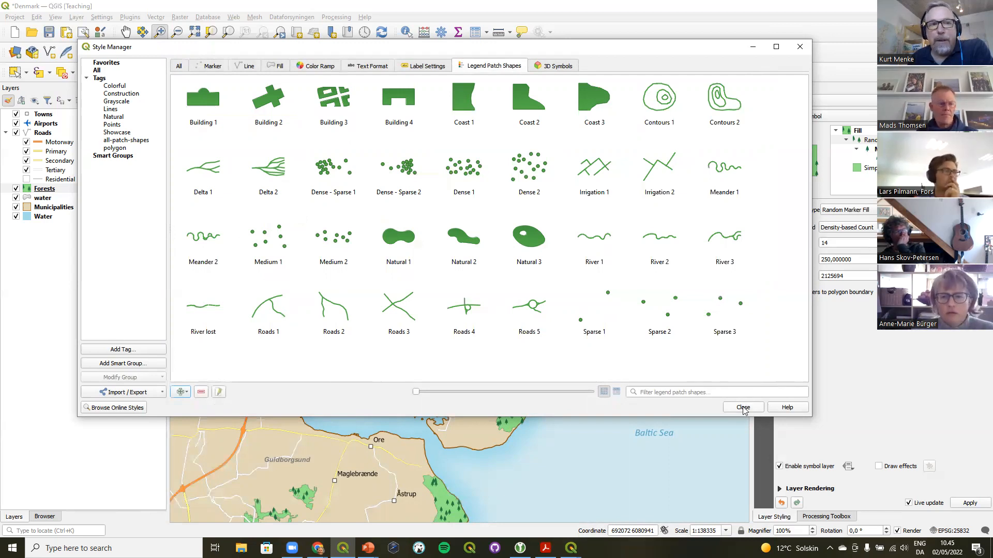
drag(392, 50, 419, 76)
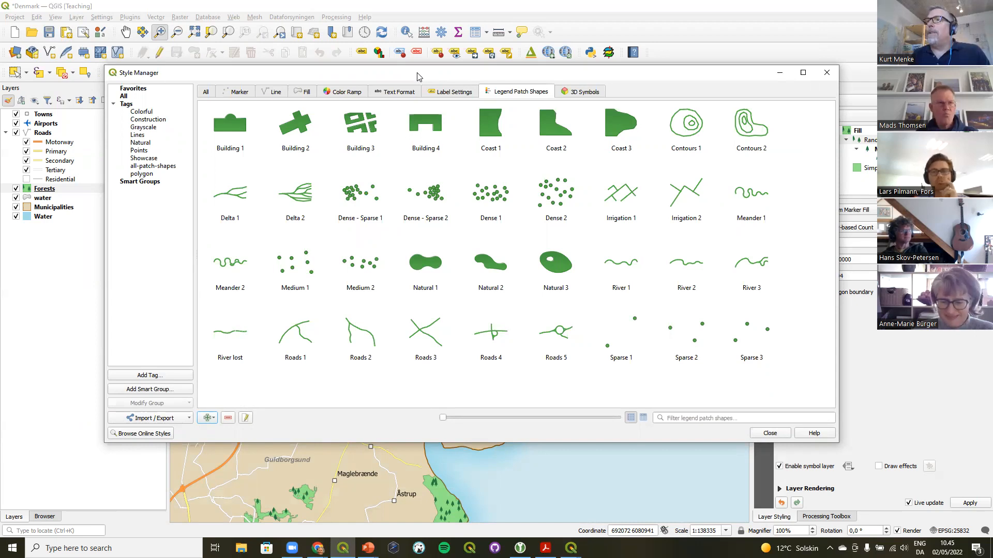
click(827, 73)
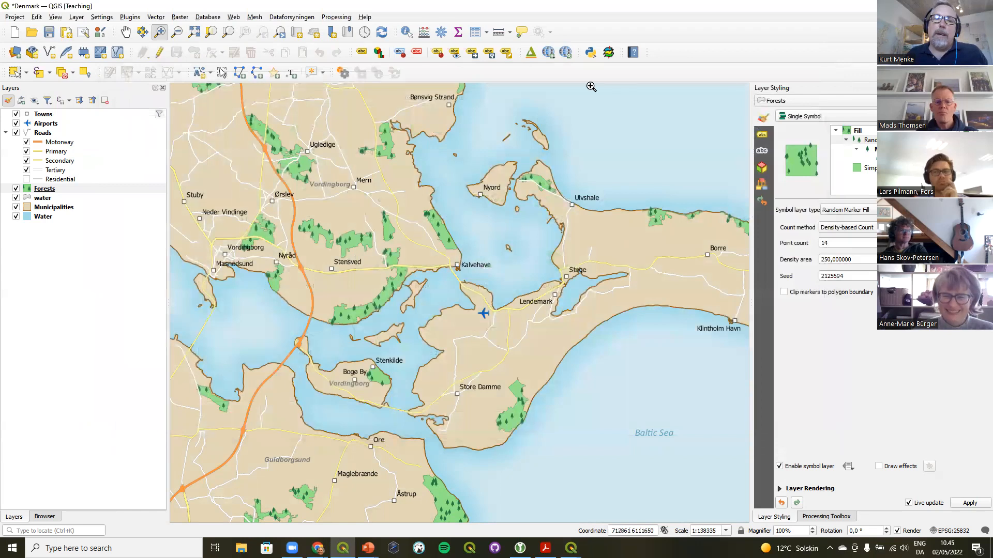
click(101, 19)
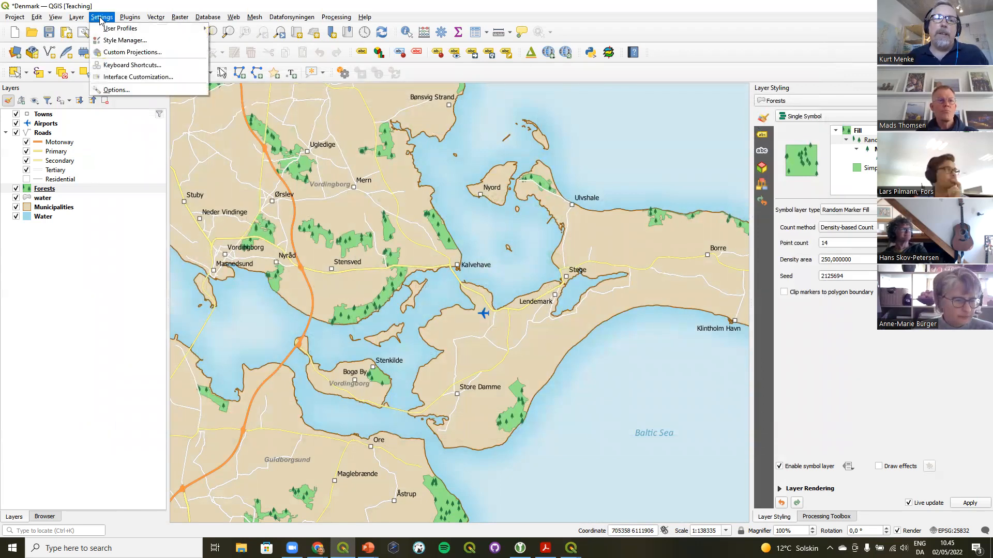
mouse_move(114, 30)
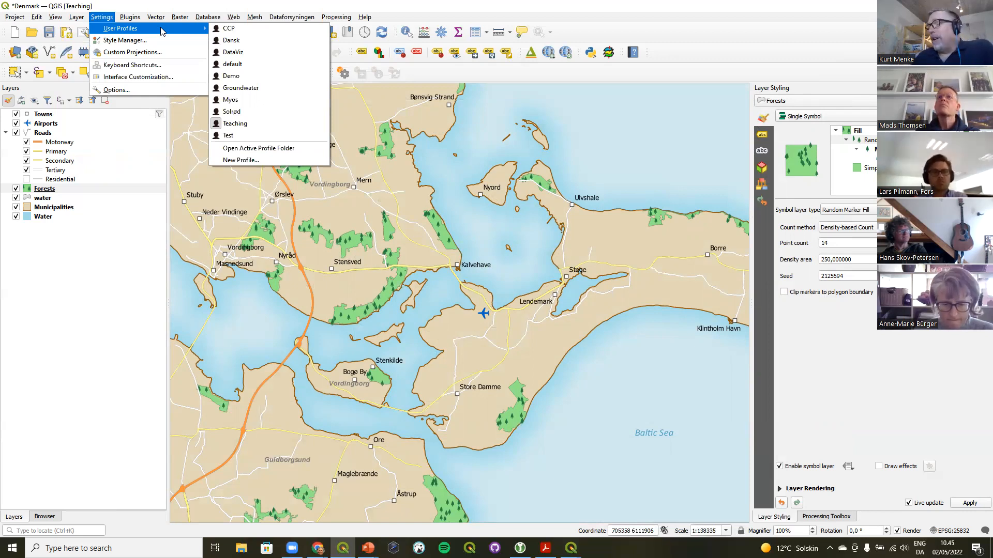
mouse_move(155, 16)
click(123, 4)
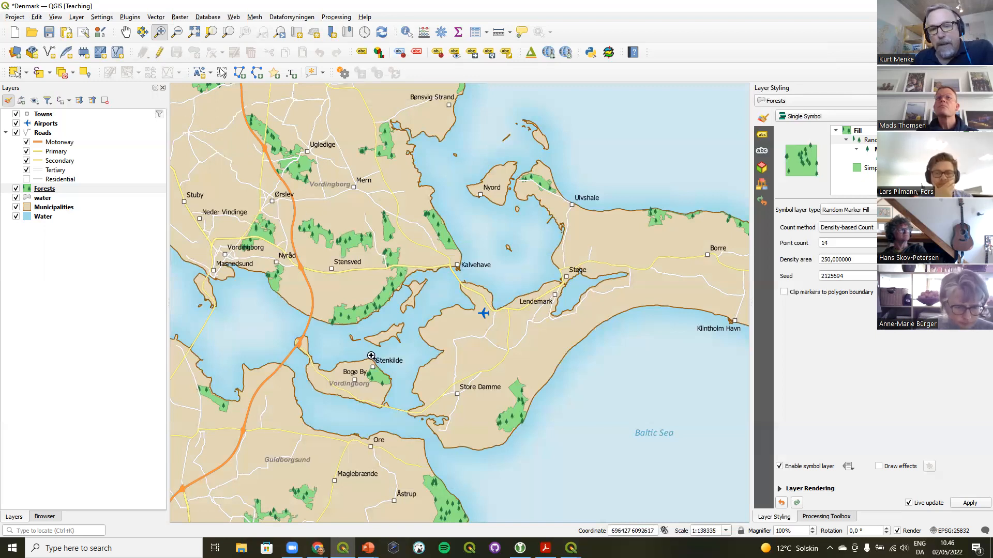
Switch to the Layout window and open the patch shape editor for the legend's Roads group
mouse_move(343, 548)
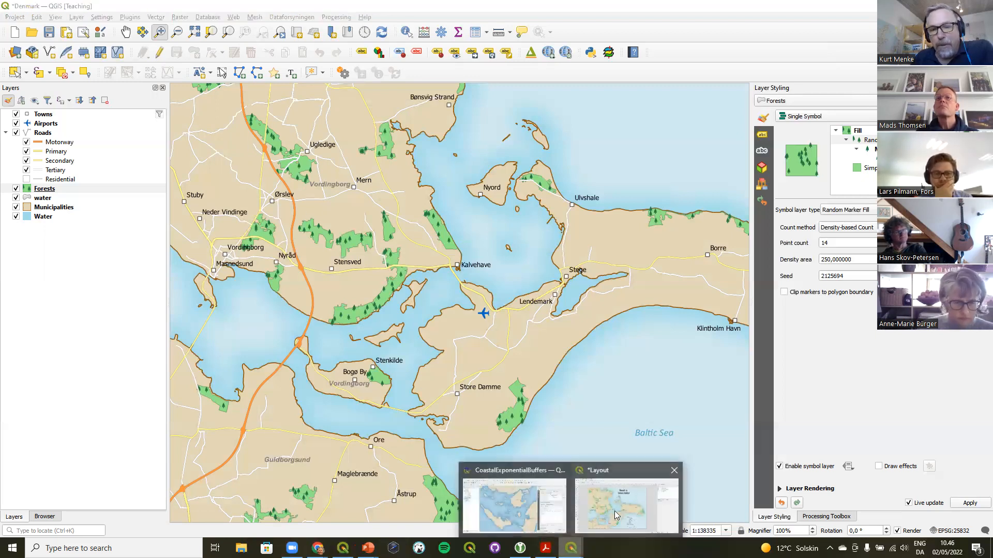
click(614, 511)
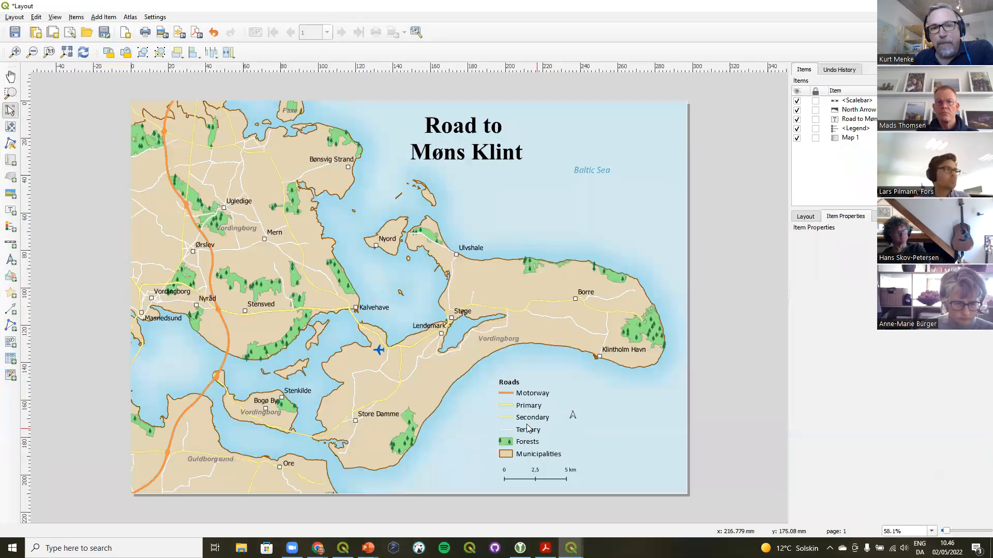
click(524, 408)
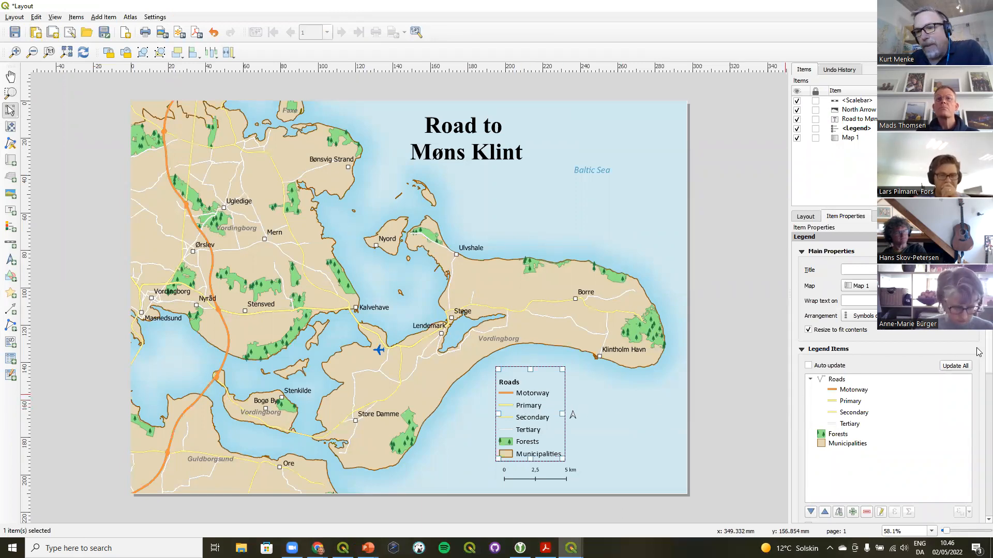
scroll(978, 362, down, 3)
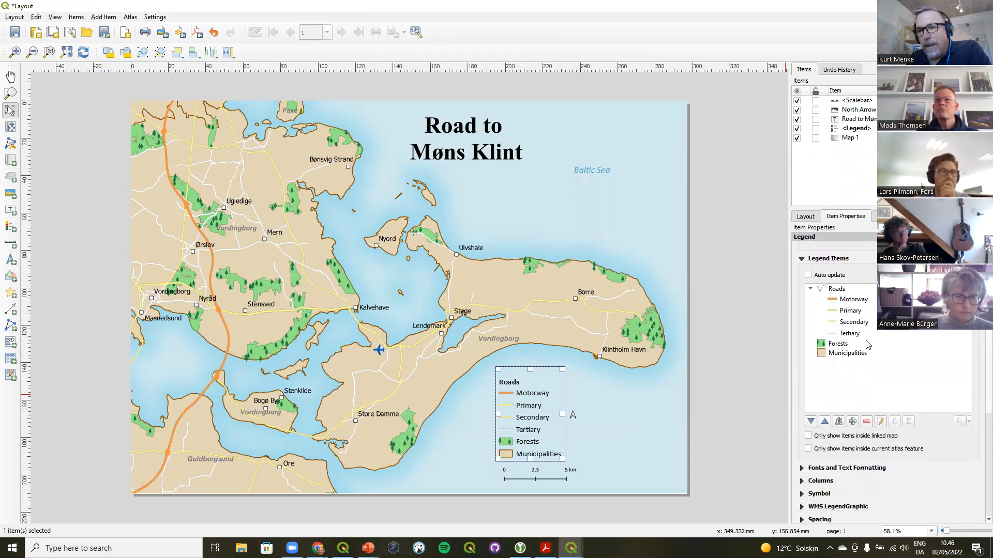
double_click(837, 290)
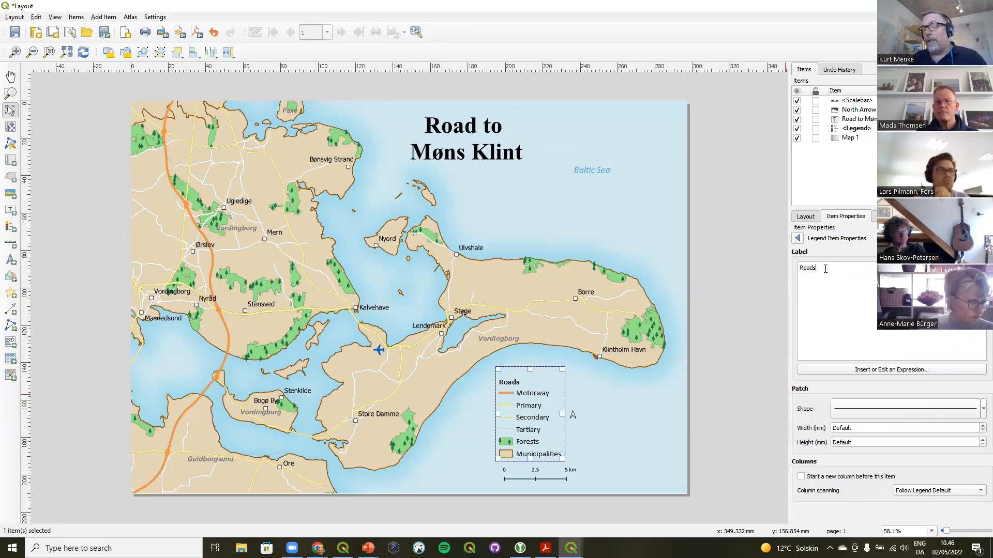
click(951, 408)
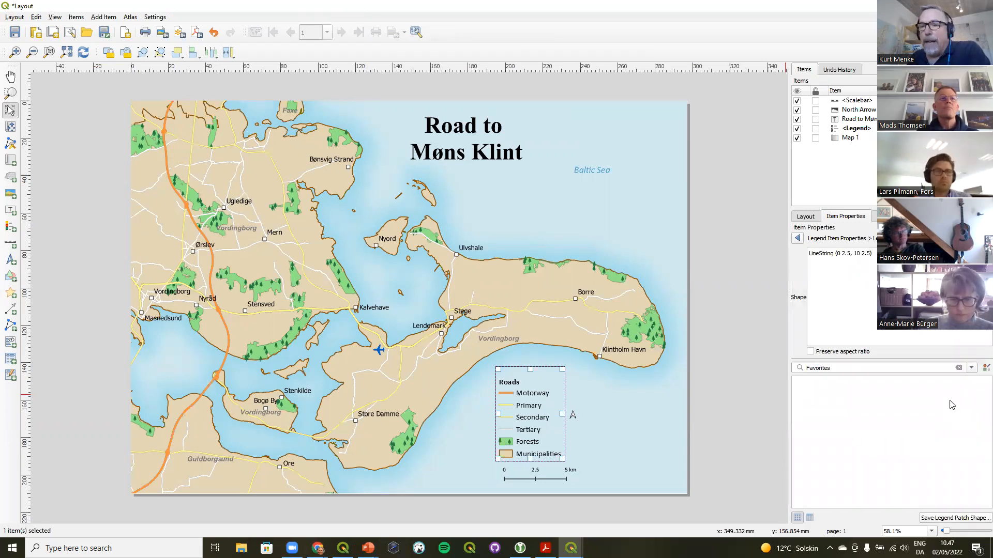
Examine the line geometry definition of the Roads group's current patch shape
drag(873, 254, 798, 247)
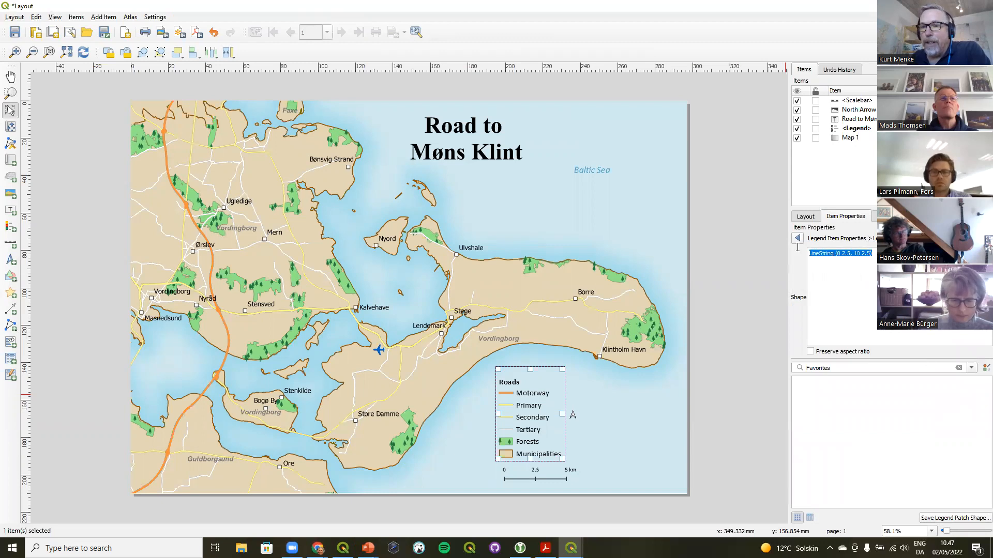
click(817, 254)
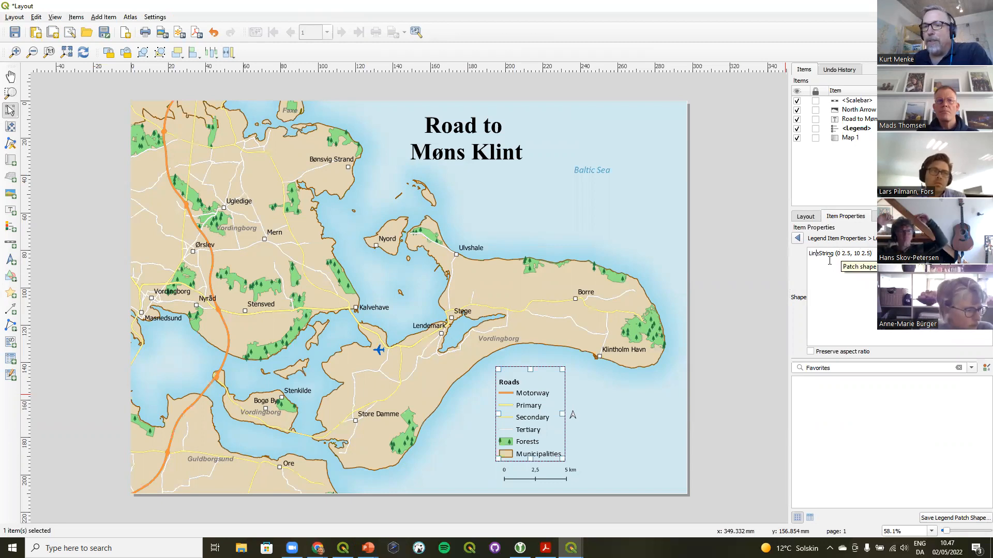
drag(810, 253, 836, 253)
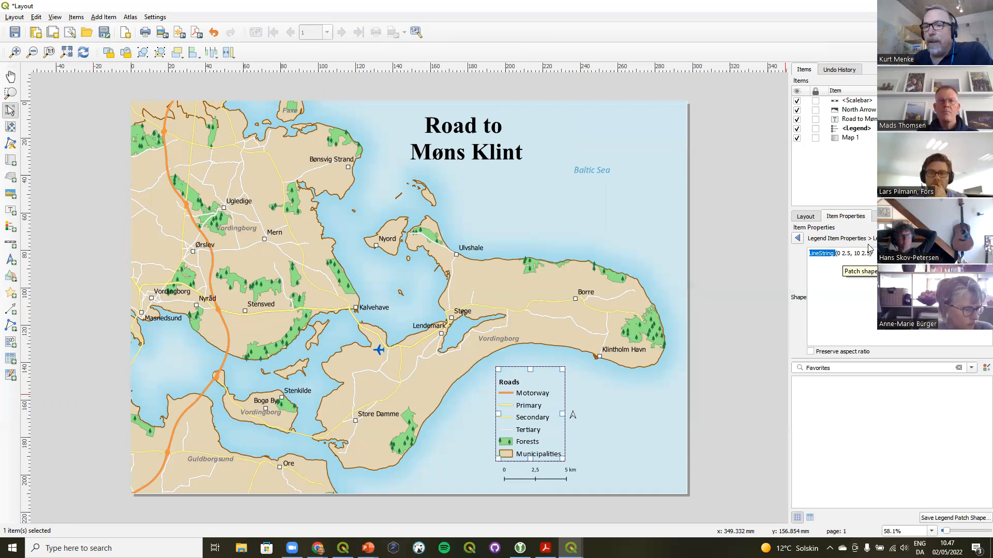
drag(873, 254, 797, 255)
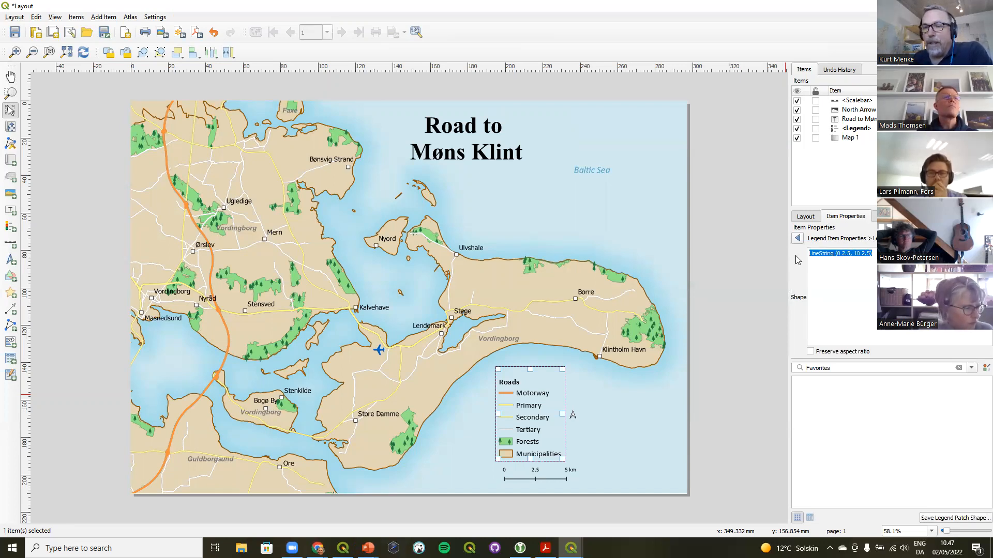
Clear the symbol filter and apply the Roads 1 patch shape to the Roads legend group
click(959, 368)
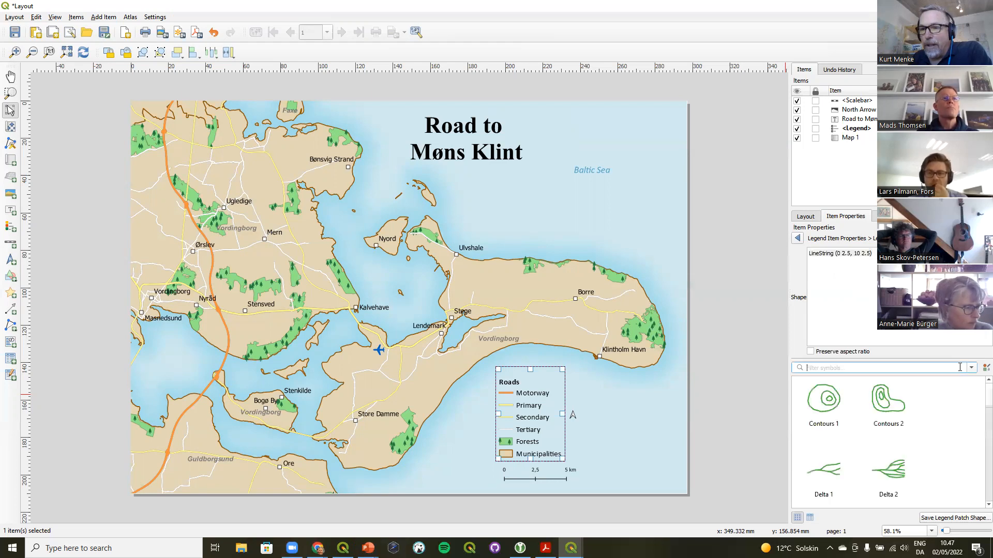
scroll(978, 398, down, 1)
scroll(979, 398, up, 1)
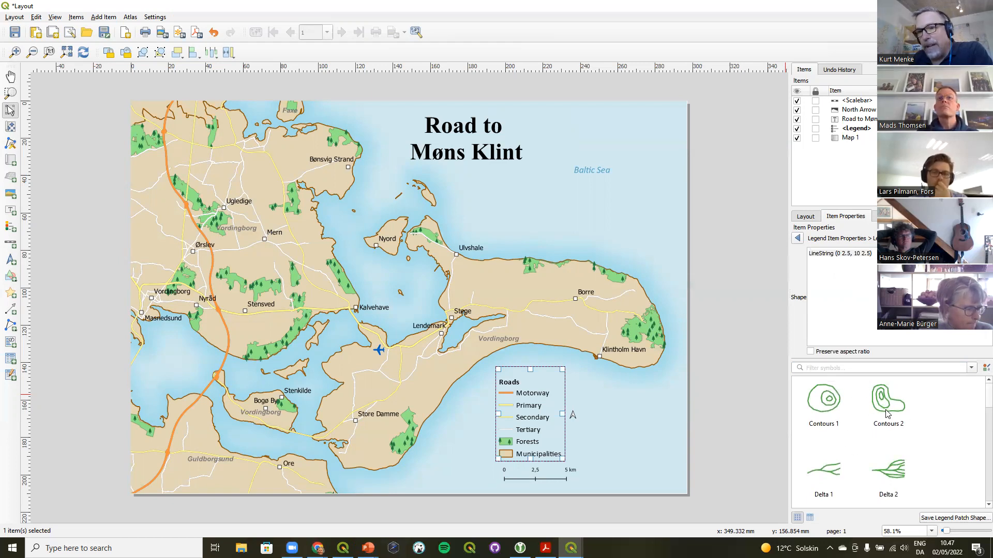
mouse_move(886, 414)
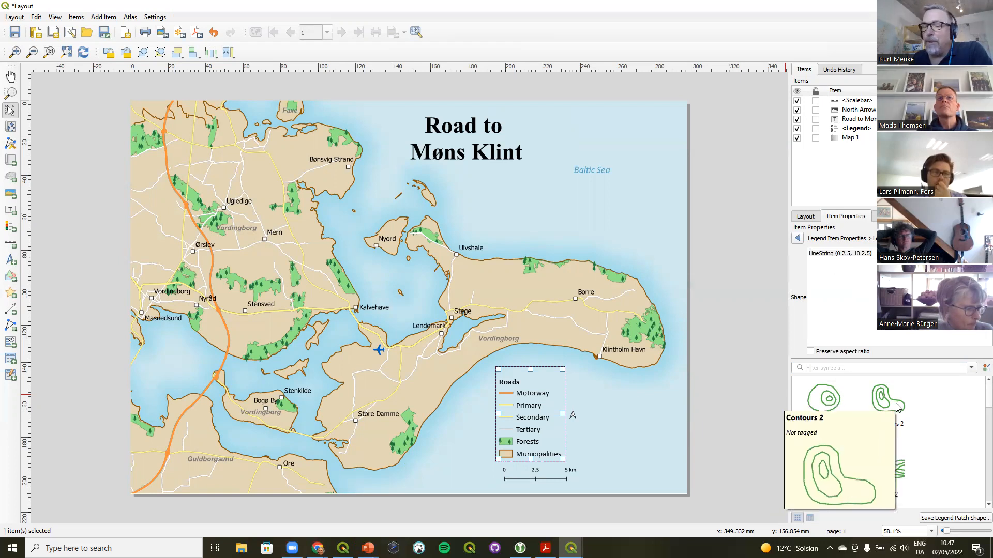
scroll(979, 402, down, 5)
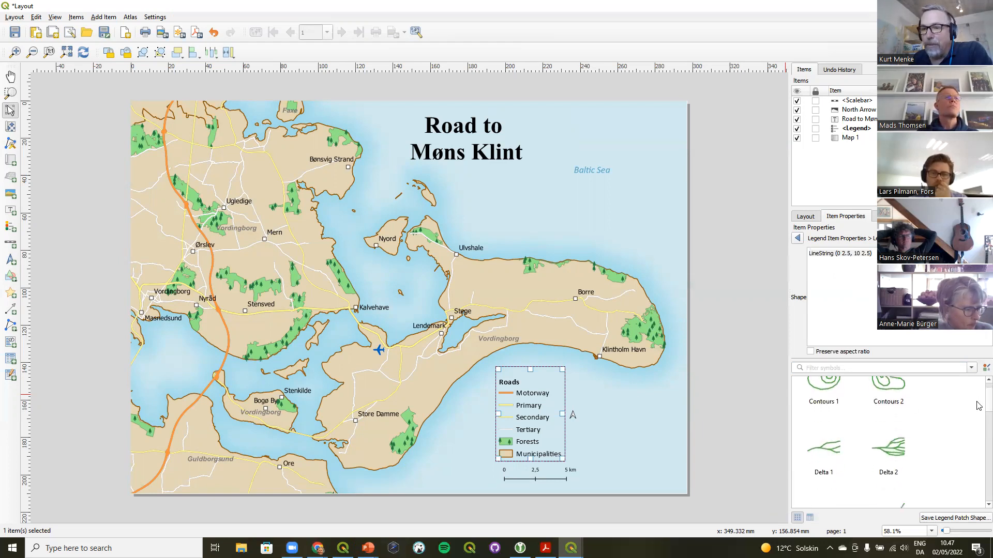
scroll(979, 427, down, 5)
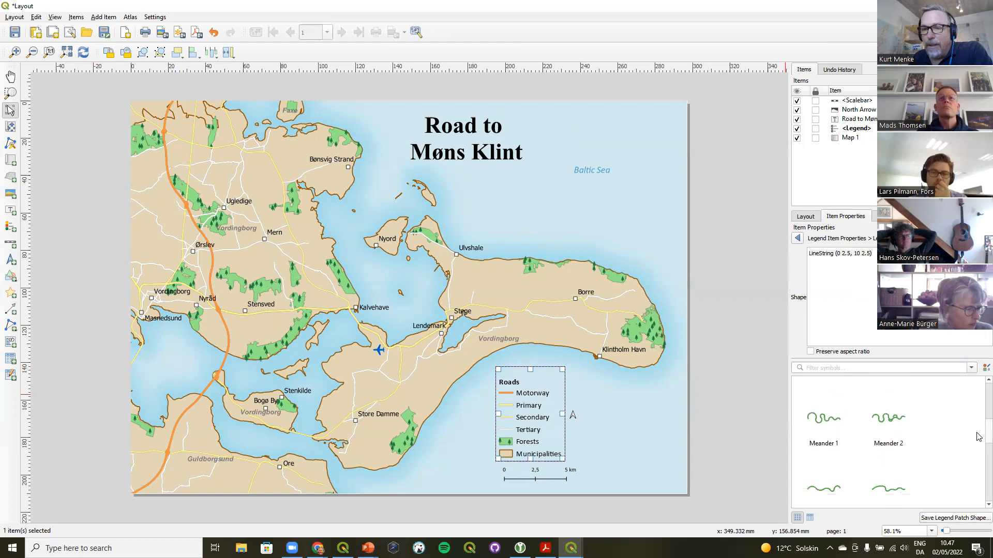
scroll(979, 465, down, 2)
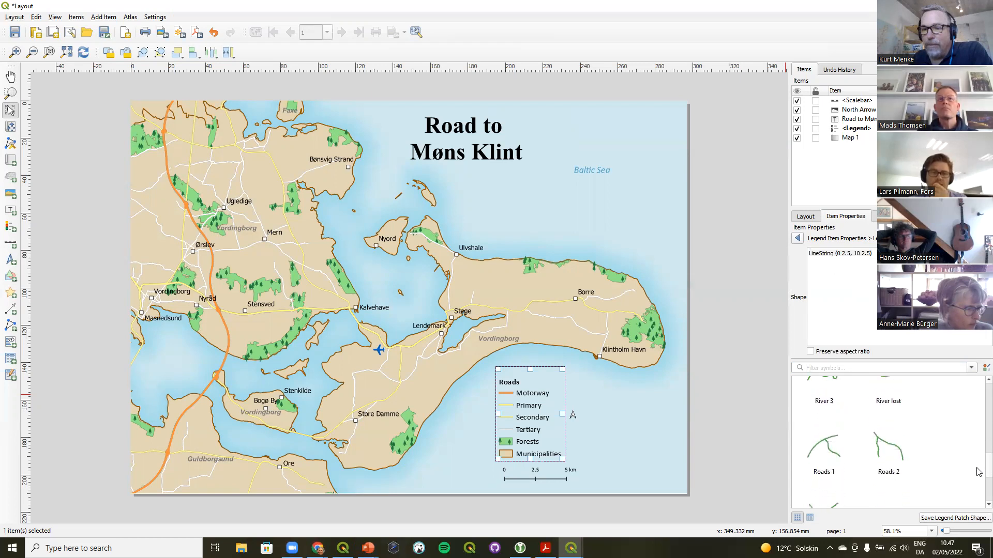
click(833, 442)
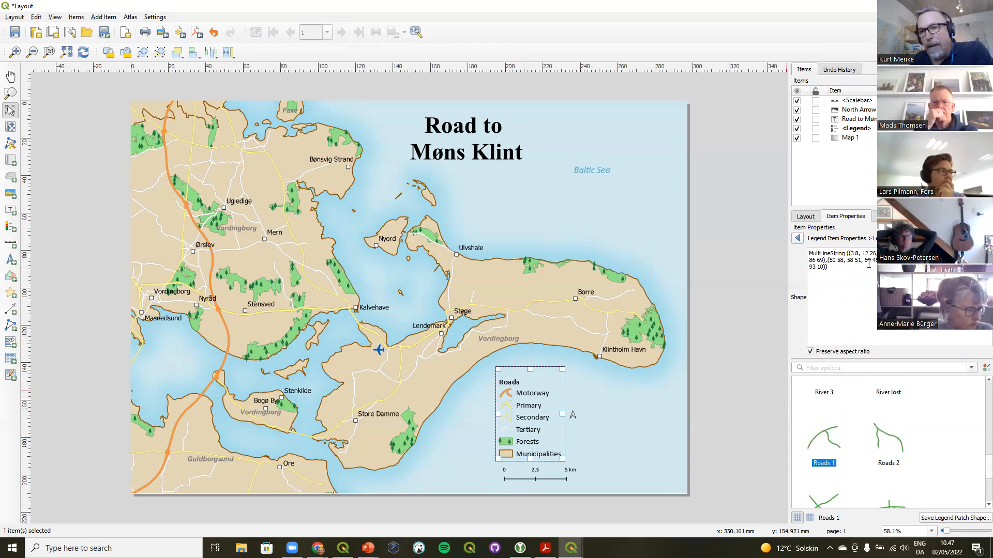
Inspect the Roads 1 geometry definition and return to the legend items list
text())
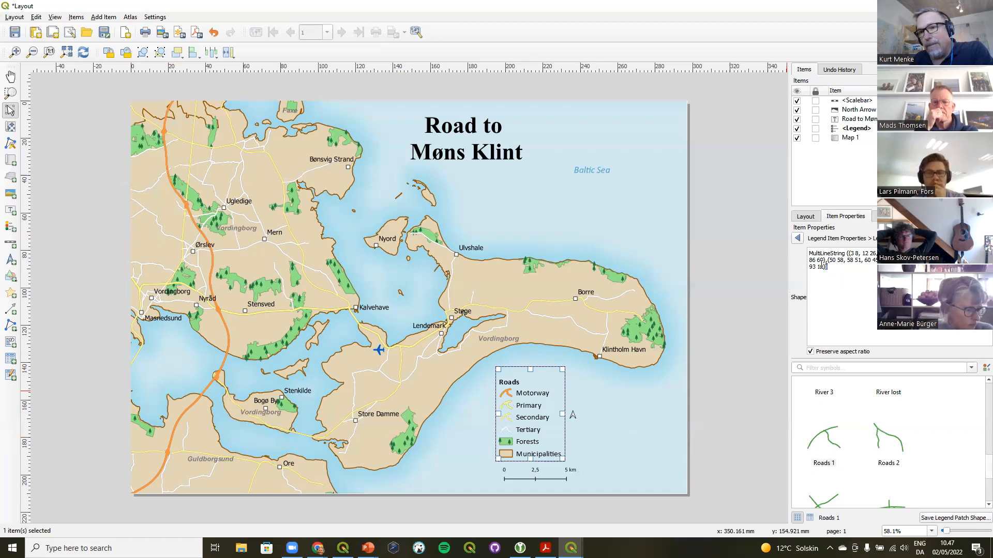
drag(830, 268, 799, 250)
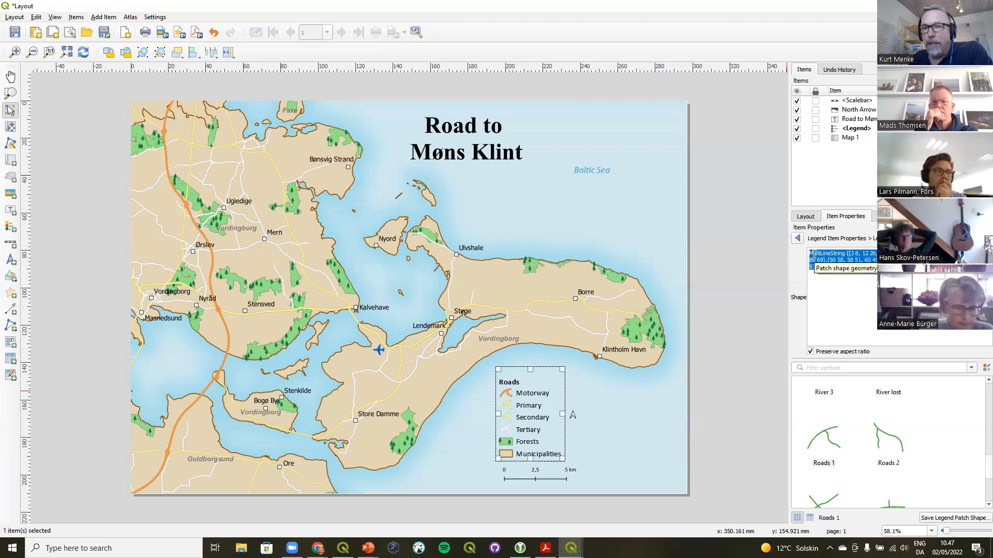
click(814, 254)
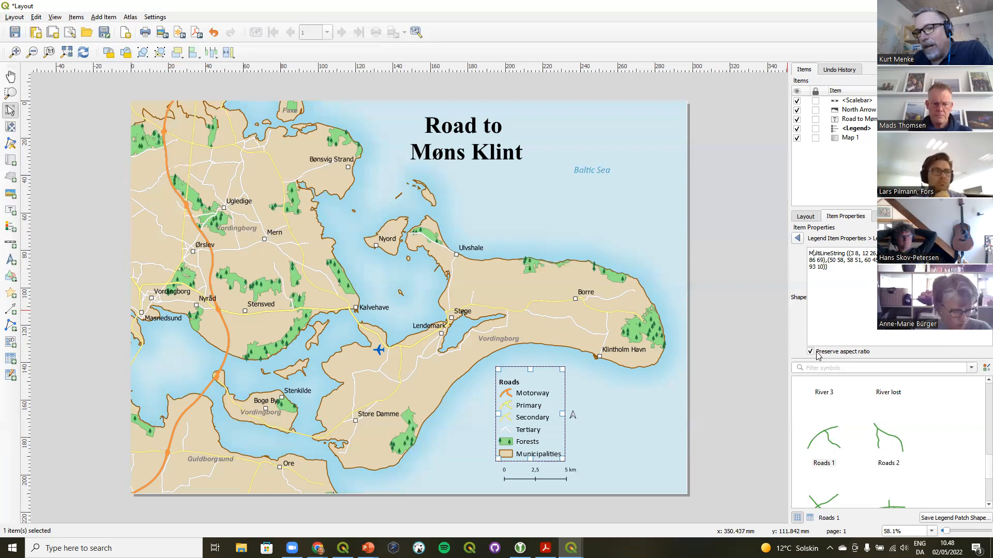
click(797, 239)
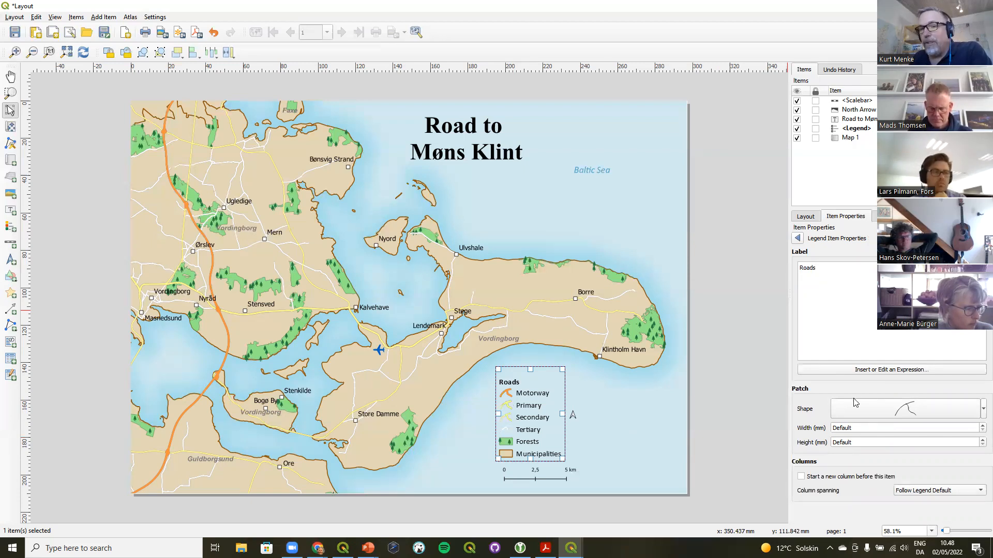
click(798, 239)
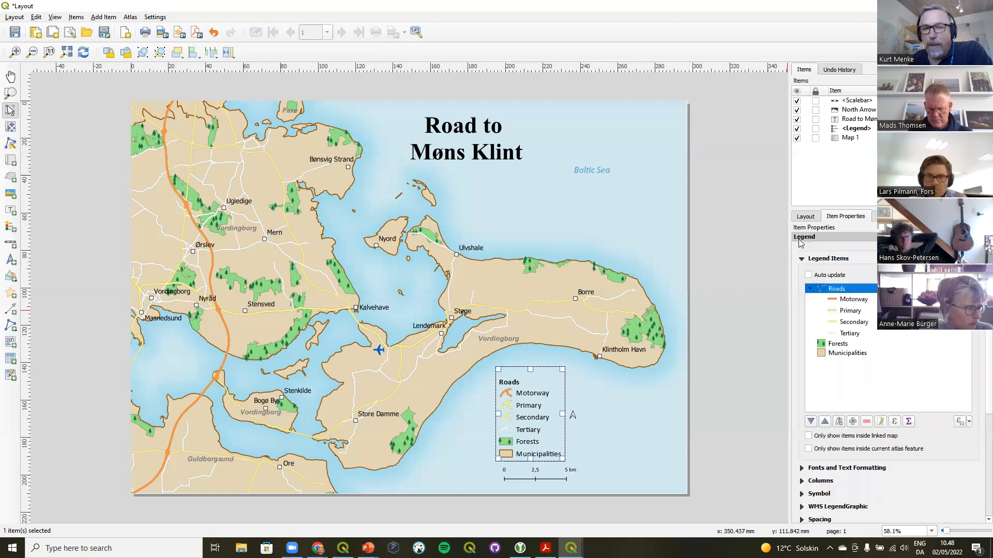
Set the Motorway legend item's patch shape to Roads 3
double_click(834, 301)
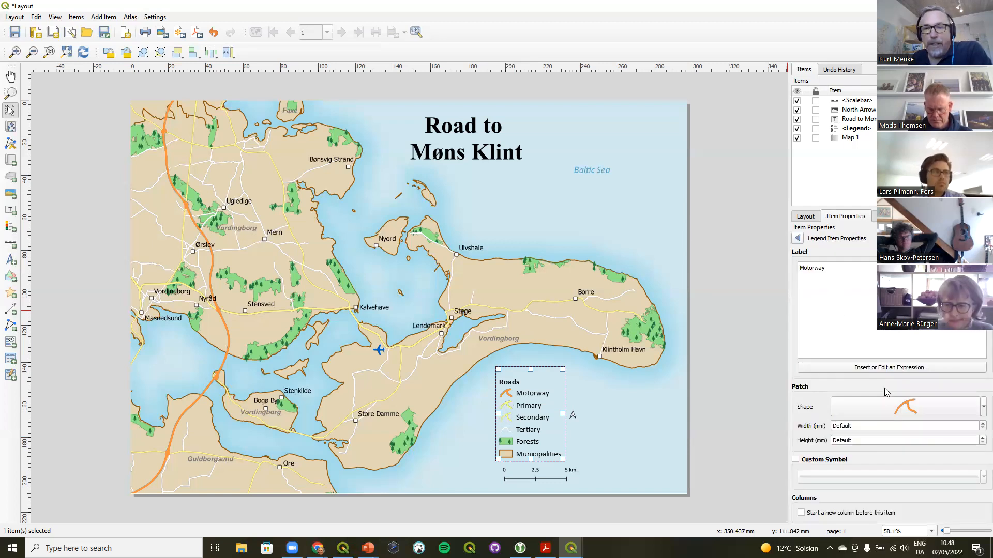
click(911, 408)
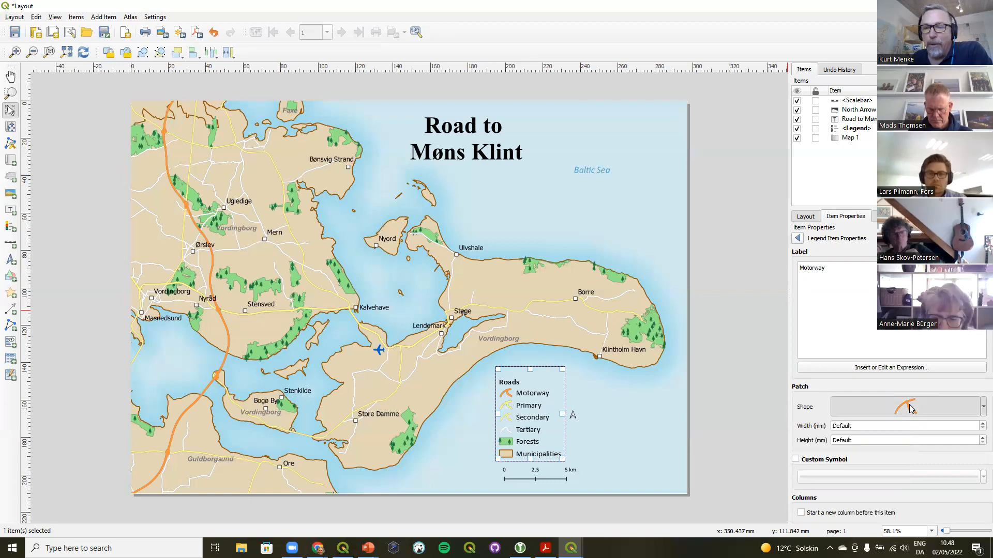
click(960, 368)
scroll(890, 424, down, 5)
click(885, 428)
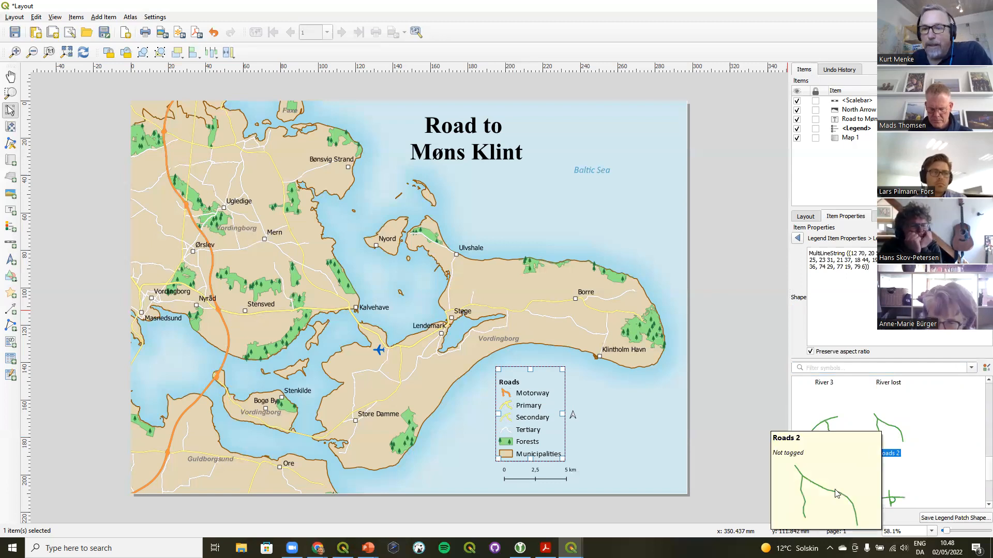
click(816, 492)
scroll(929, 476, down, 1)
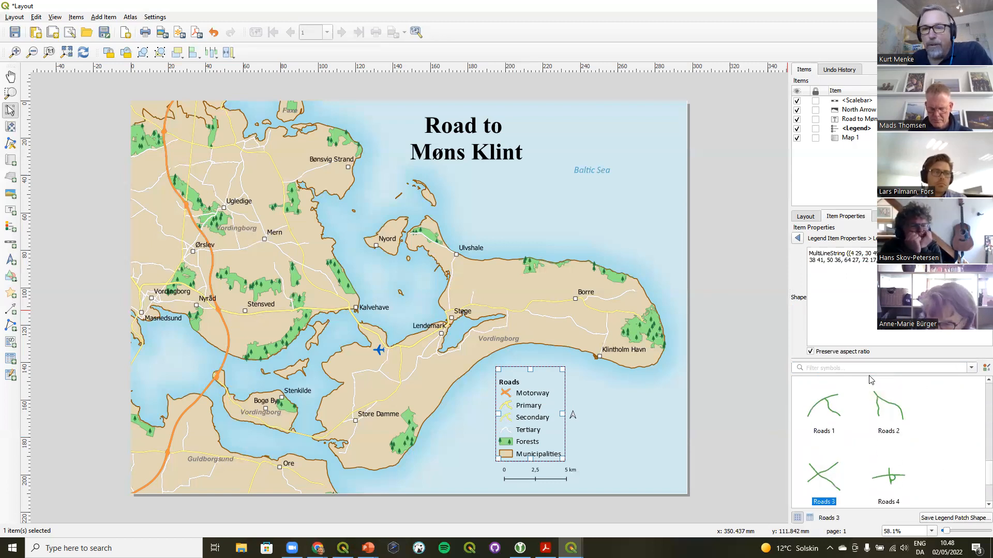
click(798, 239)
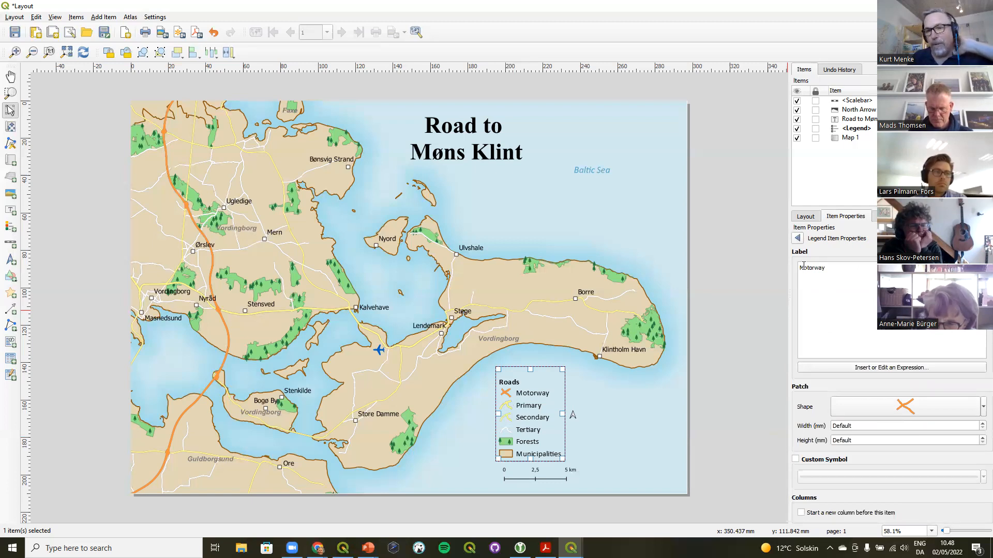
Set the Municipalities legend item's patch shape to Coast 3
click(798, 238)
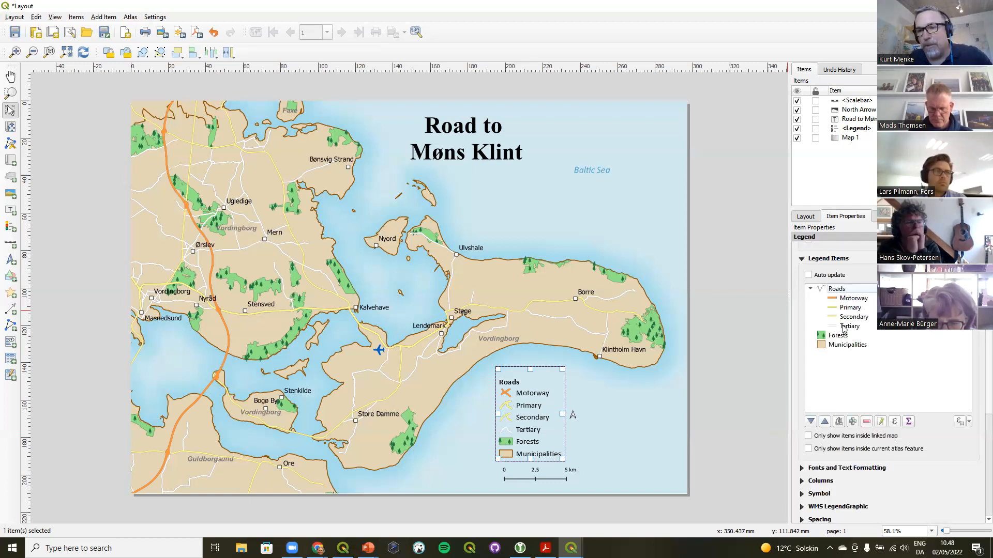
double_click(847, 345)
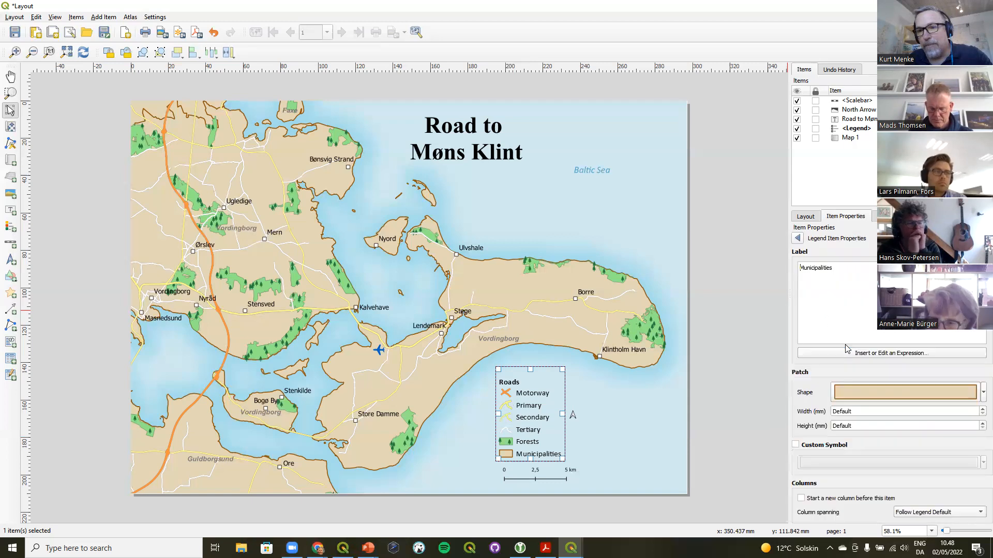
click(919, 395)
click(958, 368)
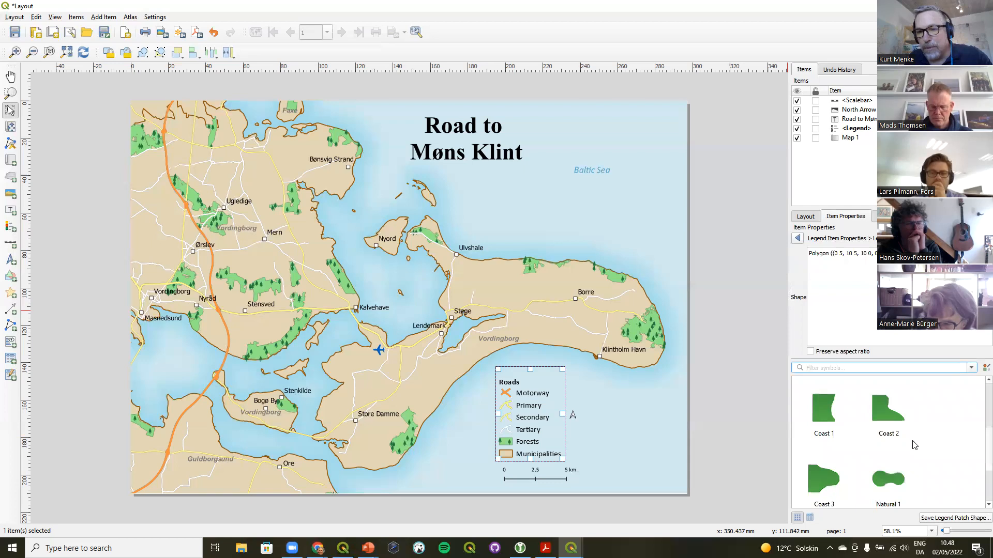
click(831, 479)
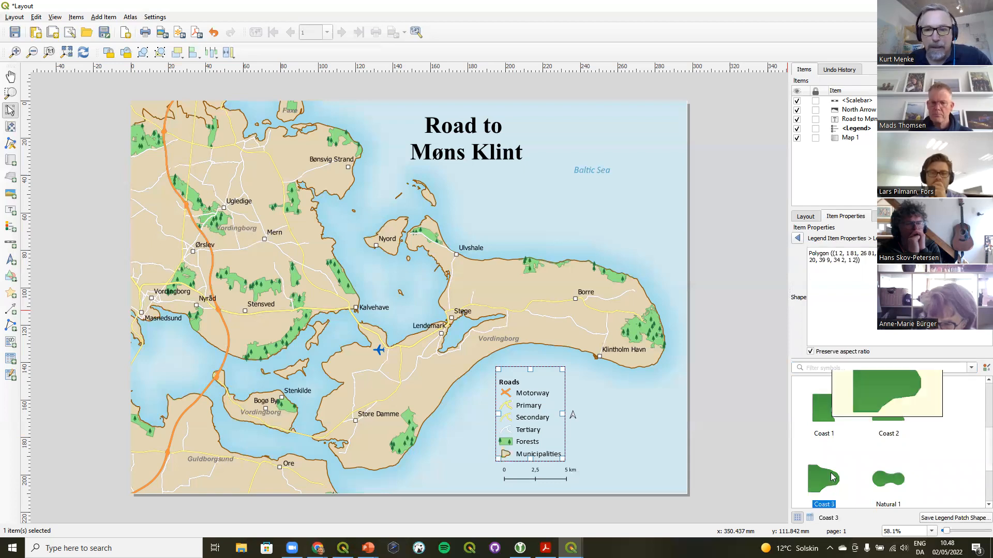
click(797, 238)
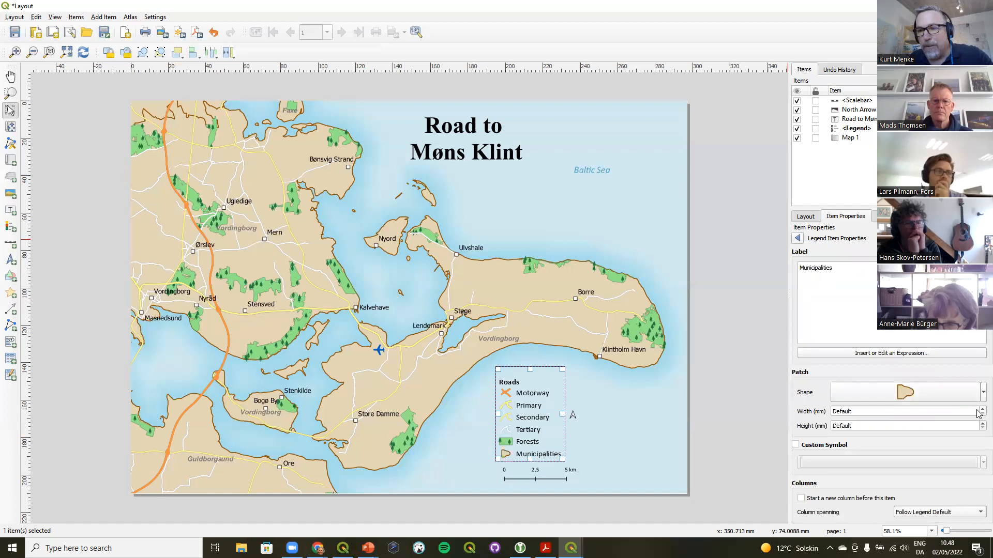
Set the Municipalities patch width to 8 mm and increase its patch height
click(980, 409)
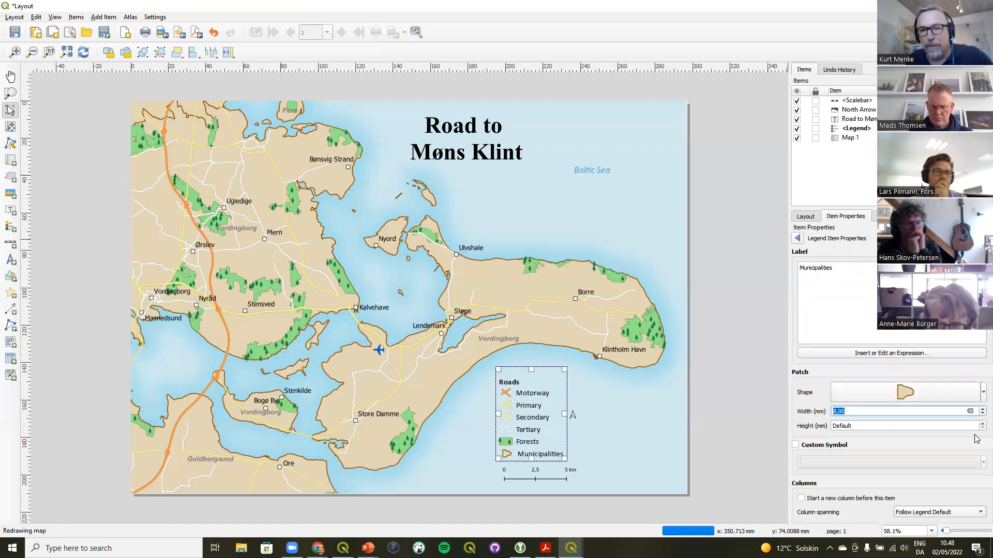
click(979, 424)
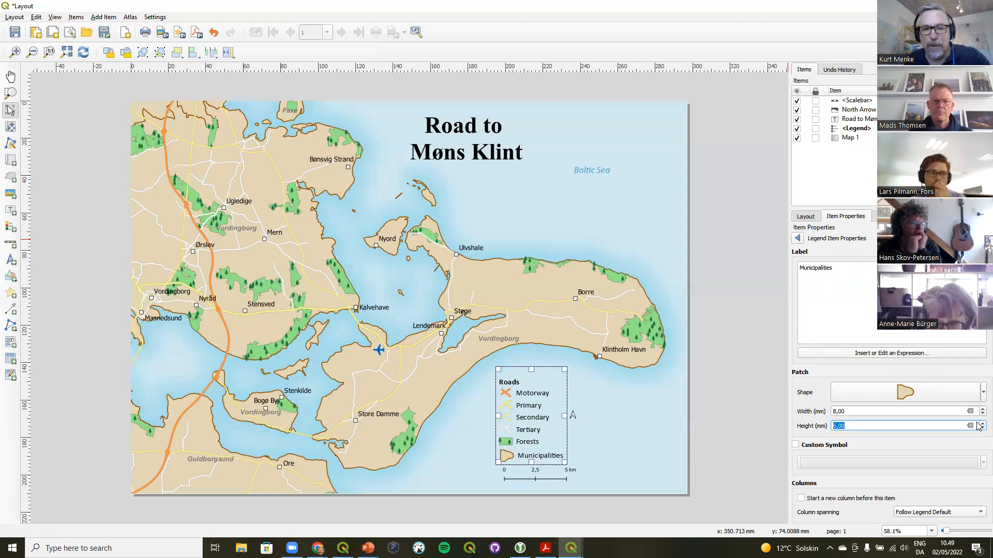
click(635, 457)
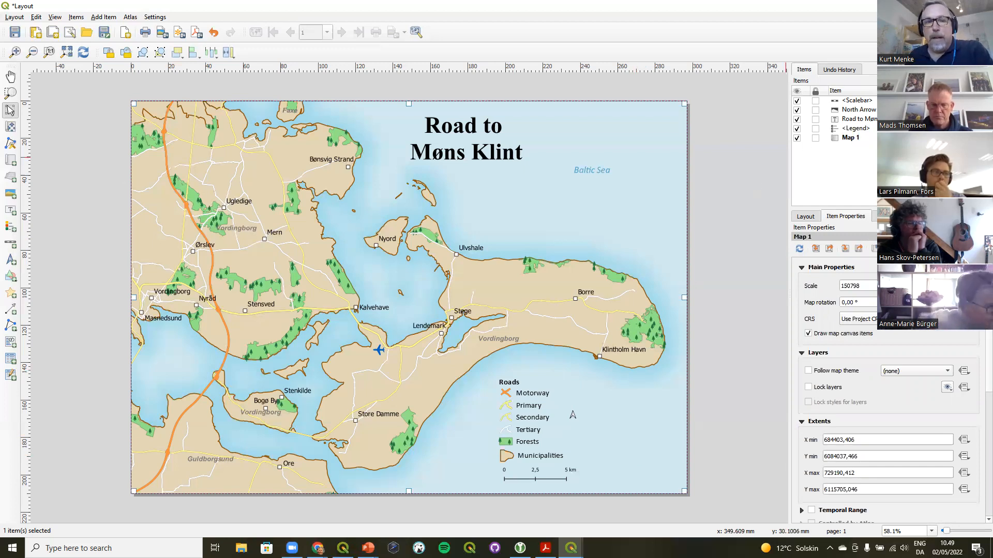
Switch back to the main QGIS project window
key(alt+Tab)
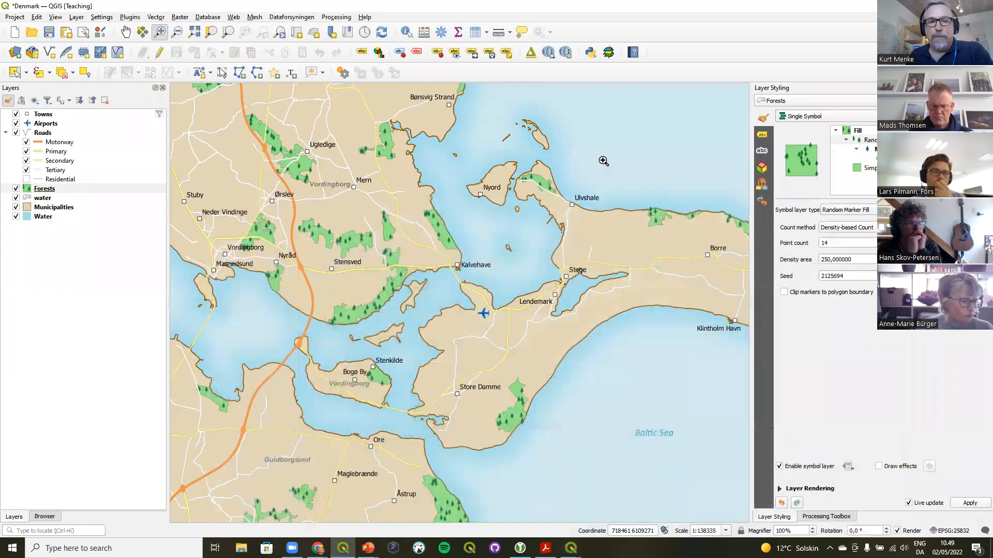
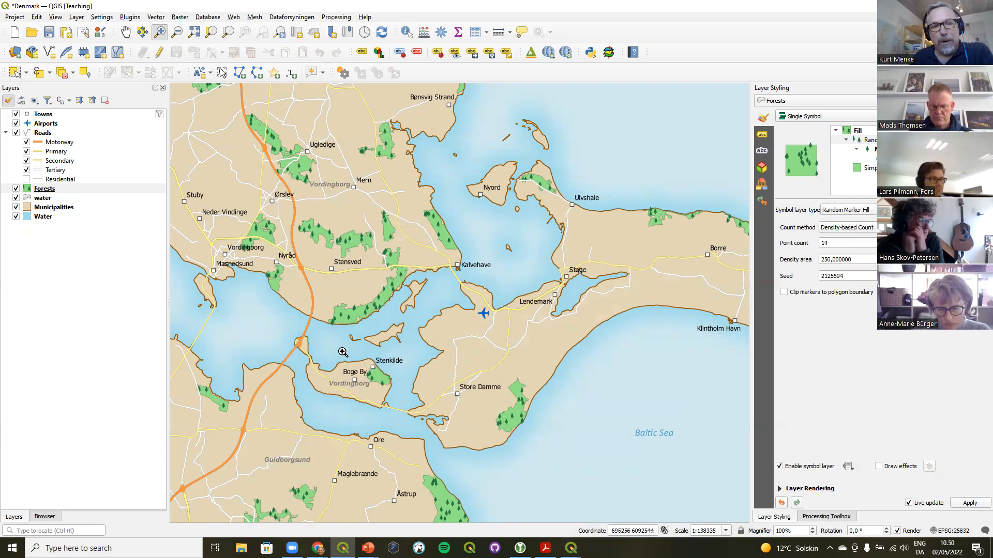
Select the forest polygon near Bogø By in the Forests layer
drag(268, 291, 497, 479)
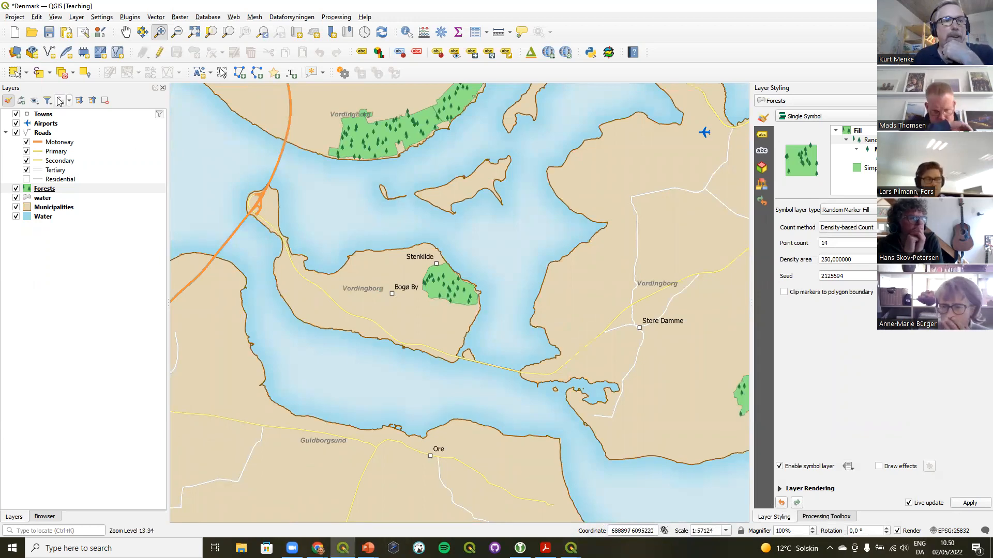
click(14, 74)
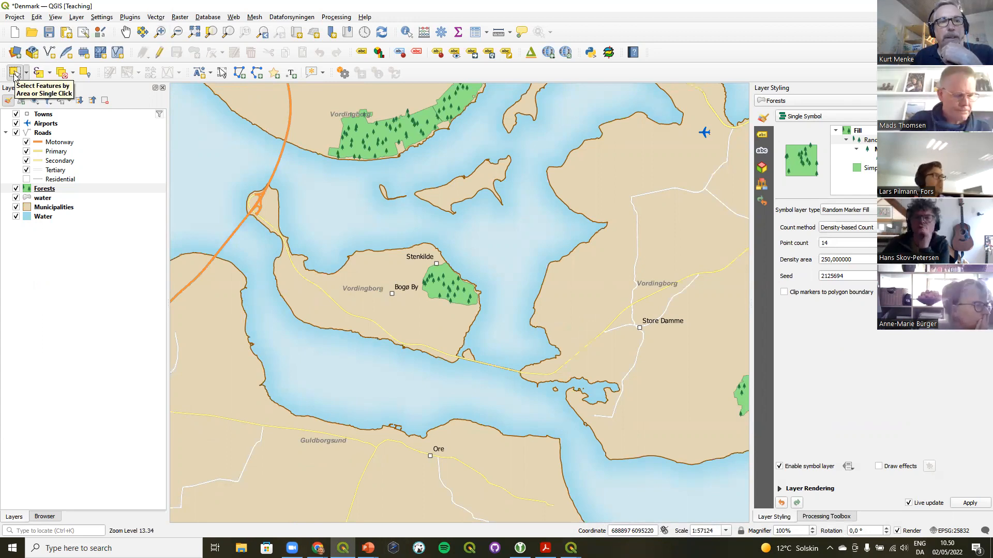
click(45, 190)
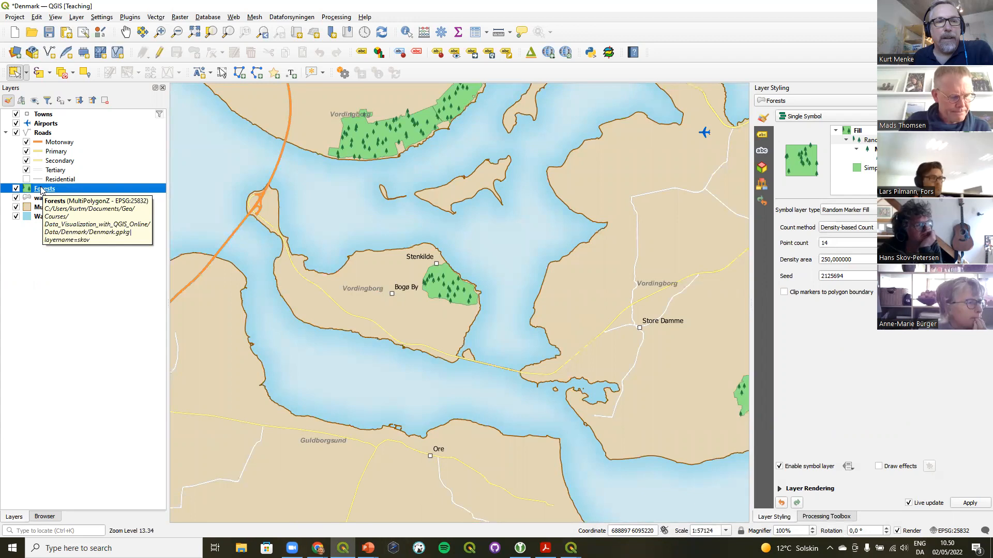
click(442, 288)
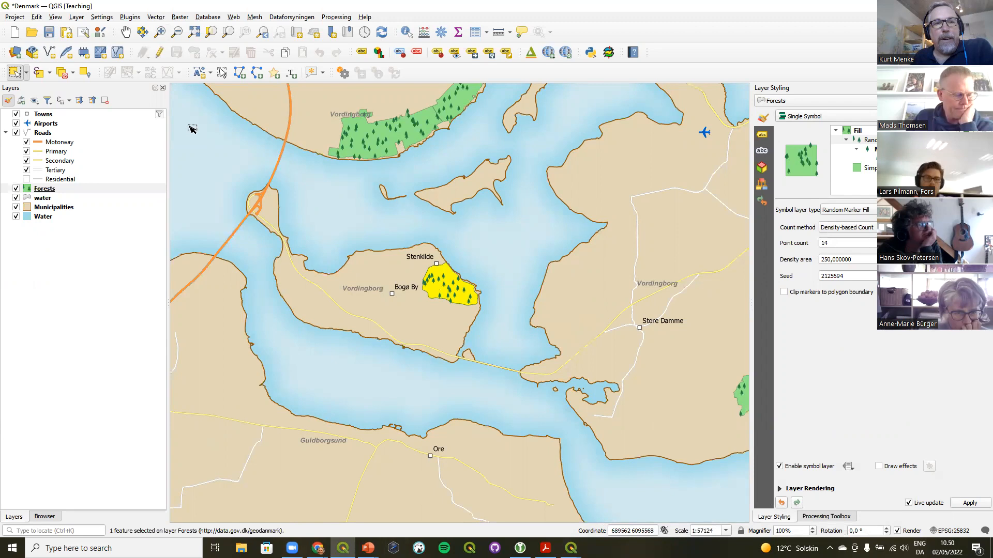
Toggle editing on and off for the Forests layer to copy the selected forest feature
click(160, 53)
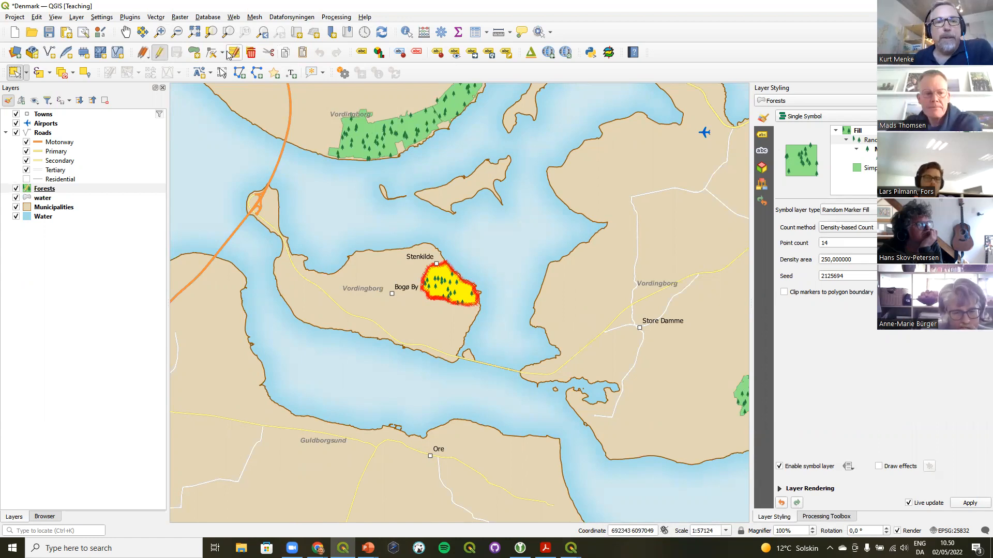
click(161, 54)
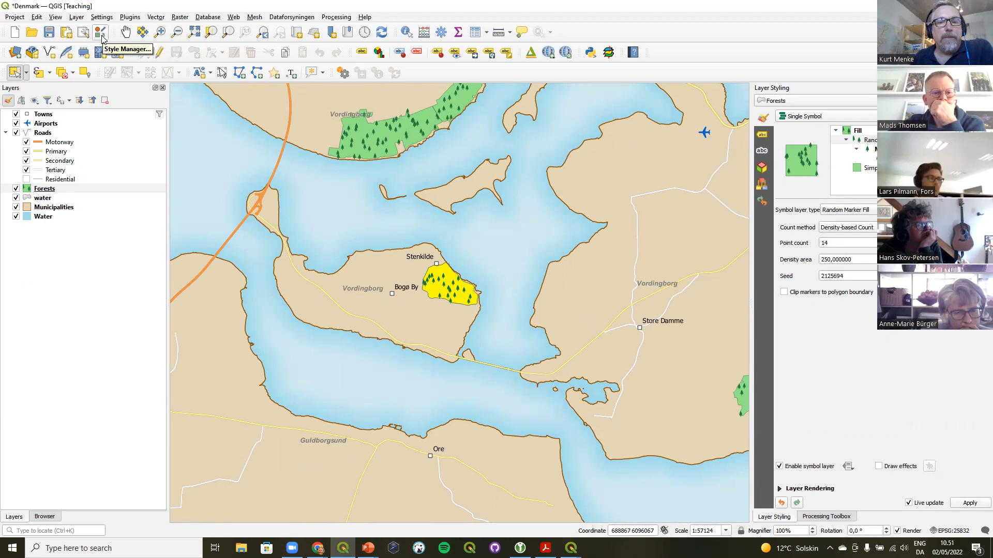
Open the Style Manager and start a new fill legend patch shape
click(101, 34)
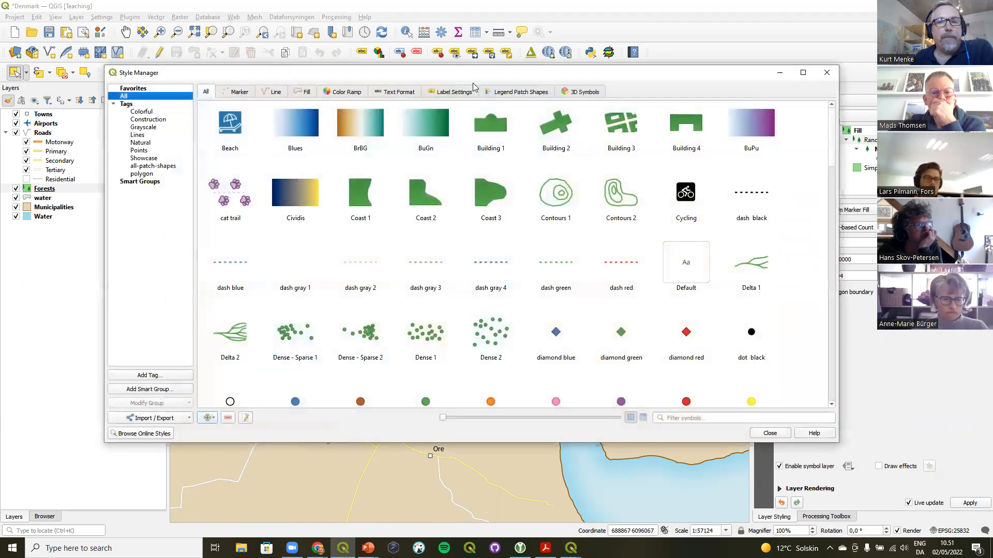
click(502, 95)
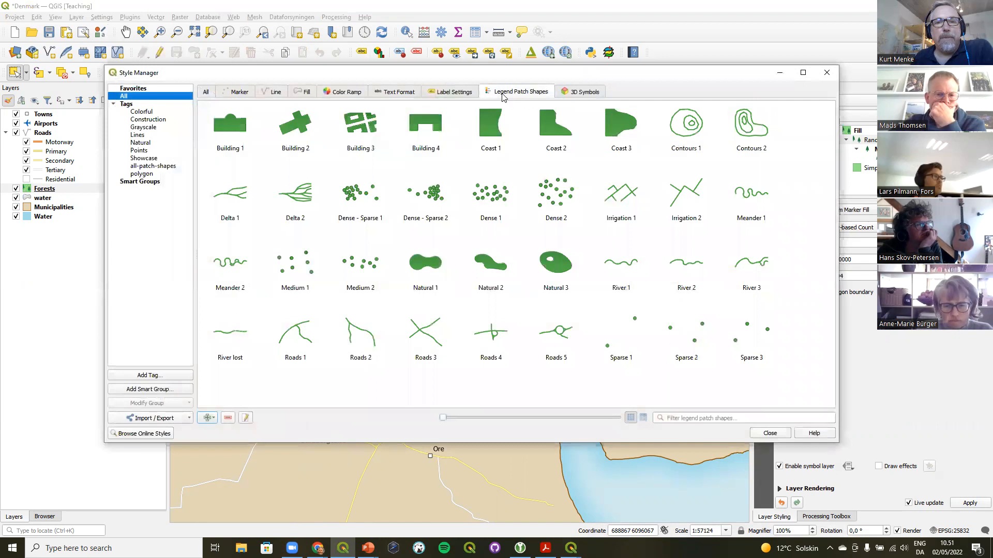
click(214, 420)
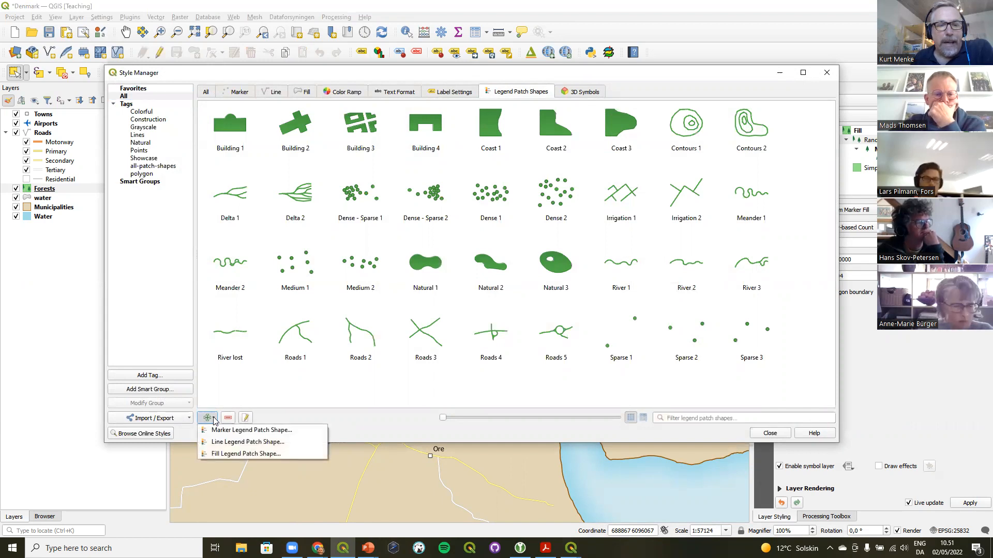
click(229, 455)
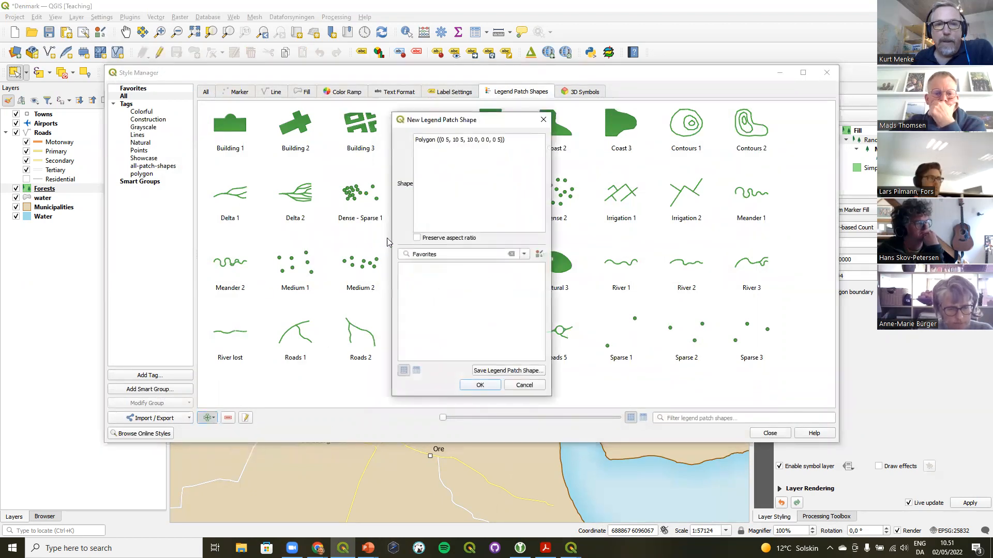
Replace the default patch shape geometry with the copied forest feature's WKT
drag(506, 140, 392, 137)
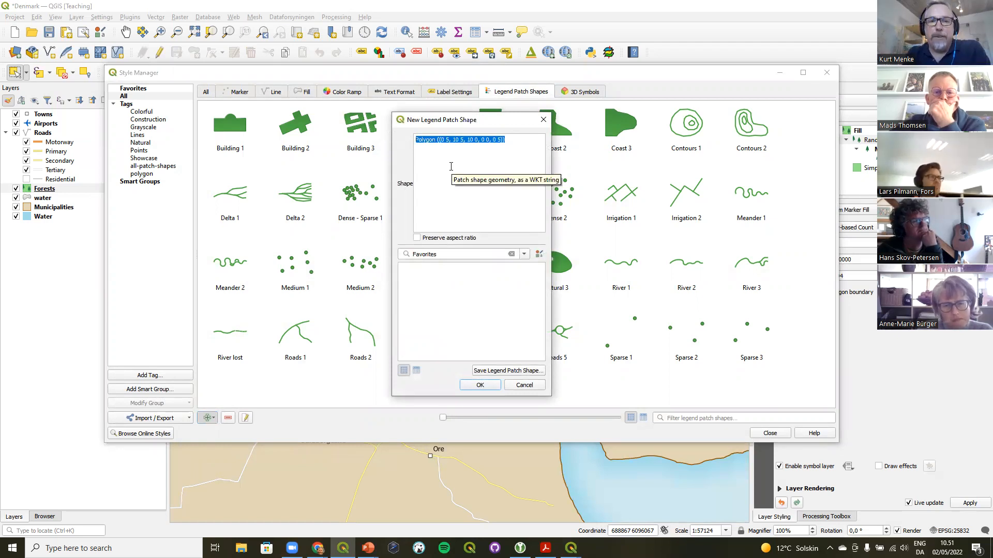
key(BackSpace)
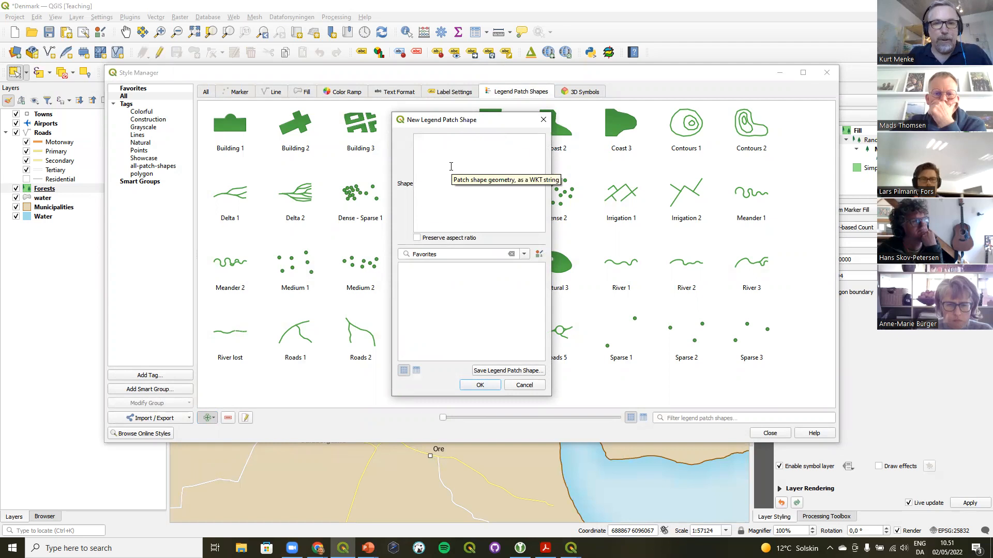
key(ctrl+v)
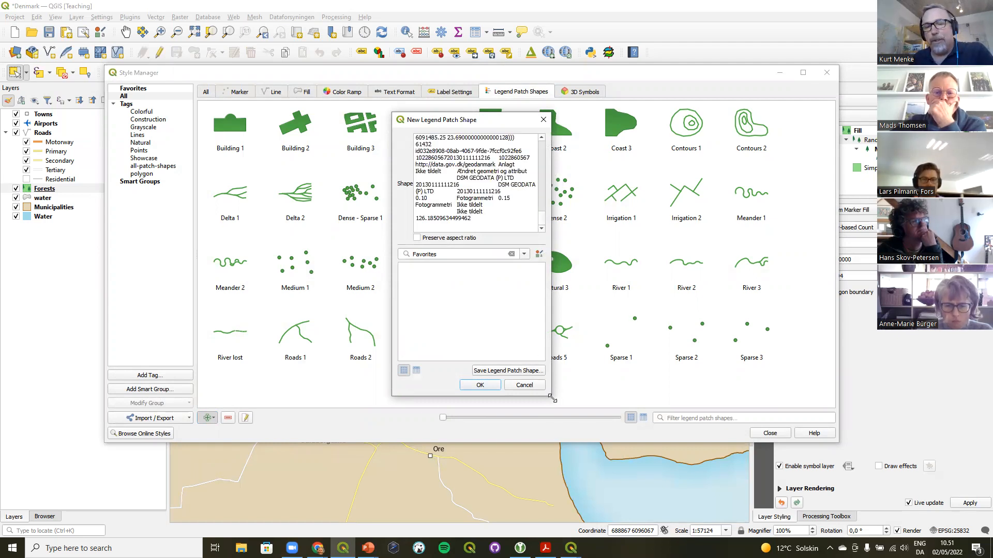
Delete the trailing attribute text after the geometry's closing brackets in the shape definition
drag(553, 399, 803, 516)
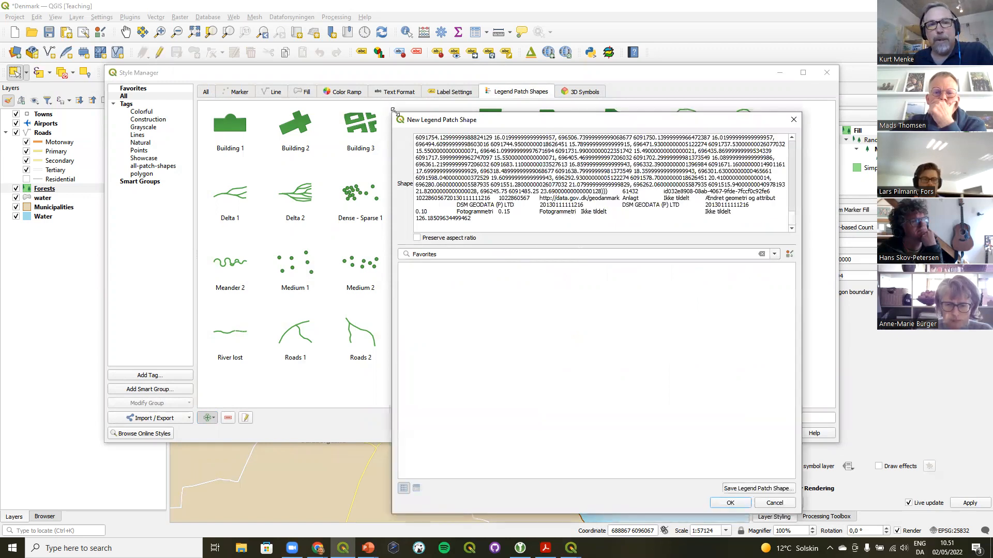
drag(394, 111, 215, 33)
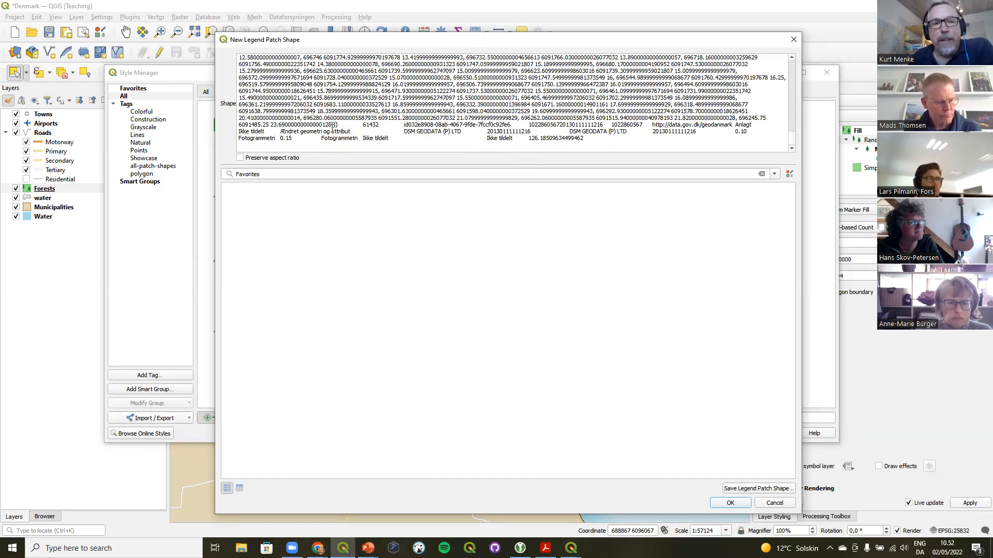
drag(331, 130, 335, 125)
click(333, 125)
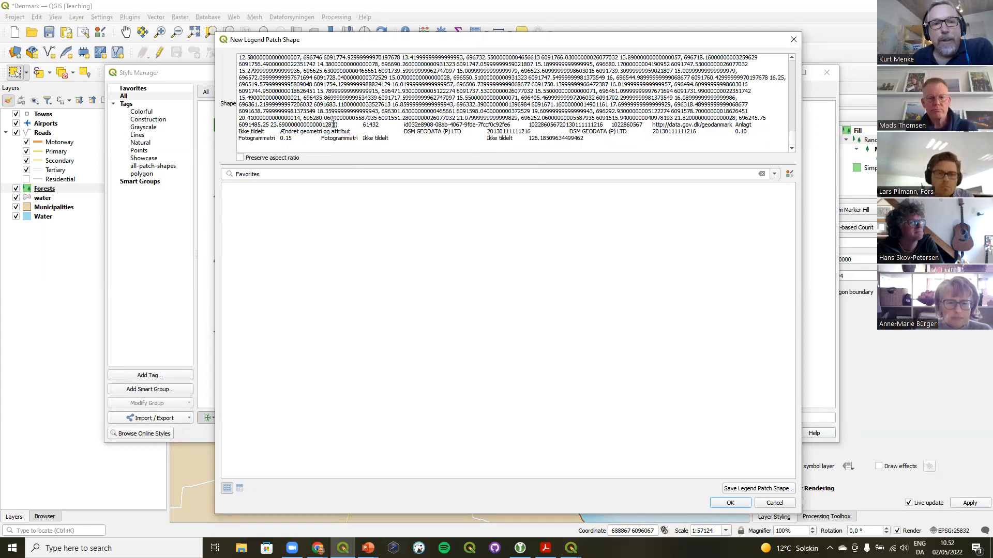
drag(335, 126, 331, 125)
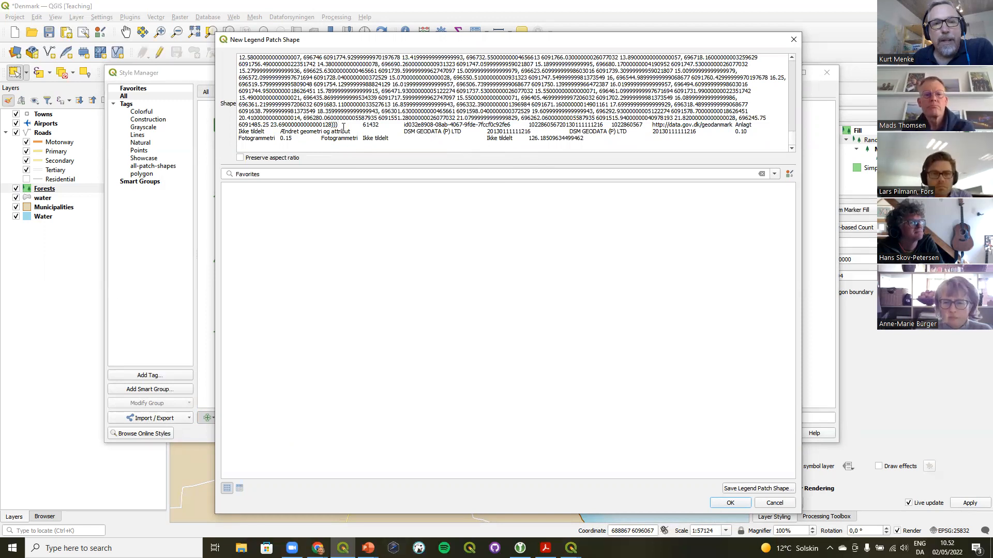
drag(340, 125, 433, 149)
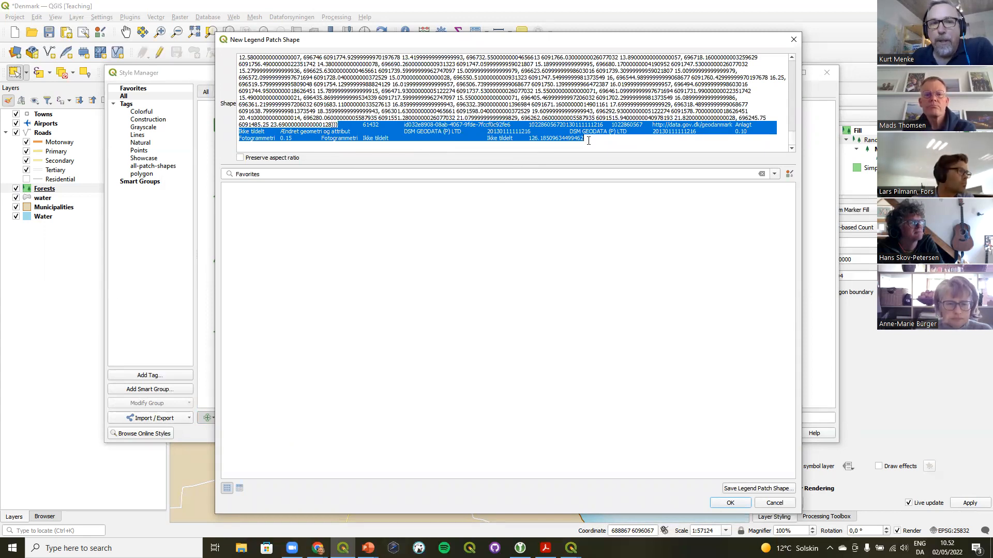
key(BackSpace)
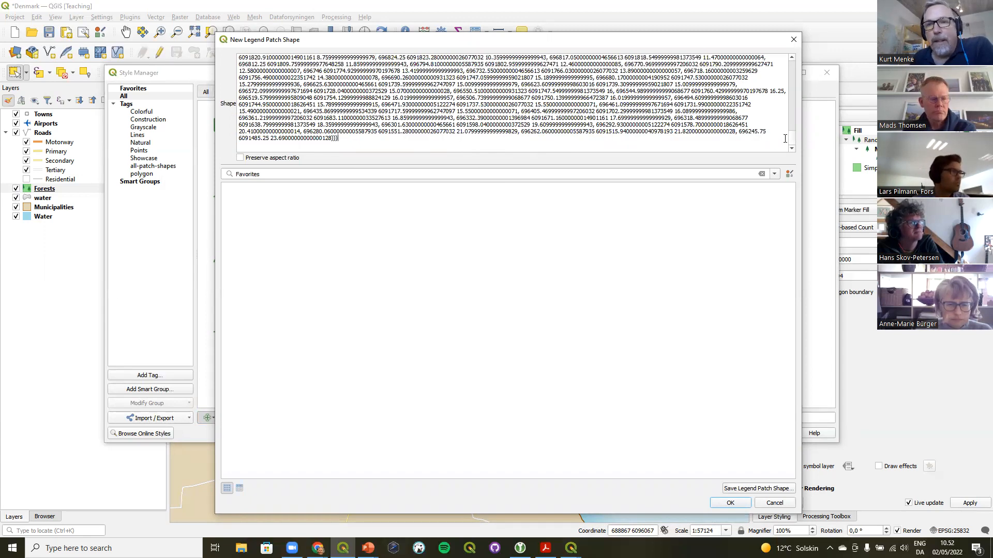
Delete the attribute header text before the MultiPolygonZ geometry in the shape definition
drag(792, 138, 799, 51)
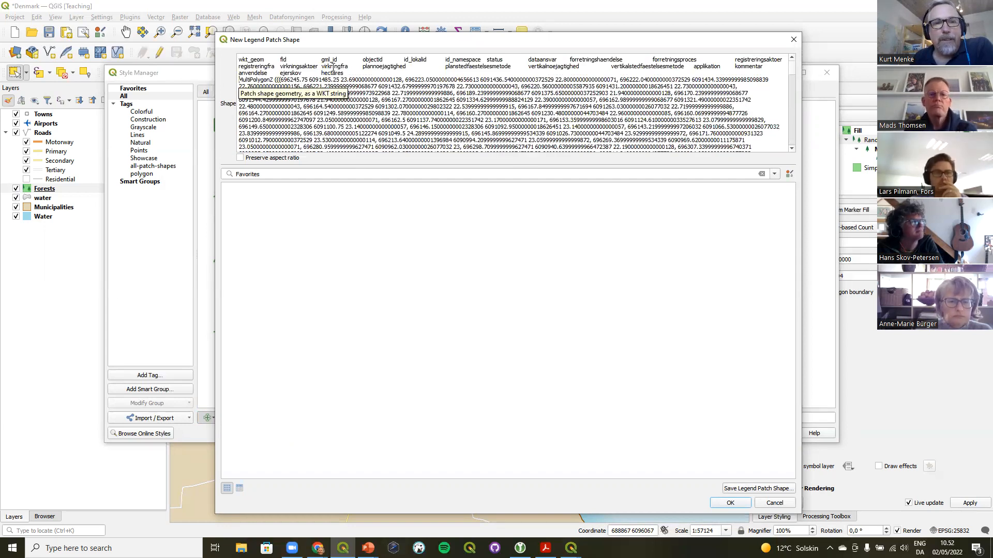
drag(239, 79, 198, 51)
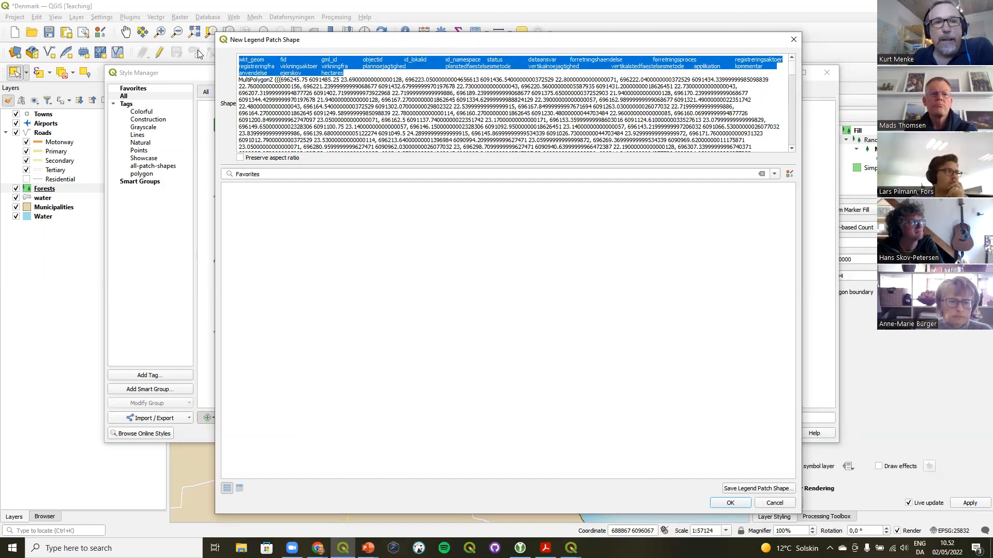
key(Delete)
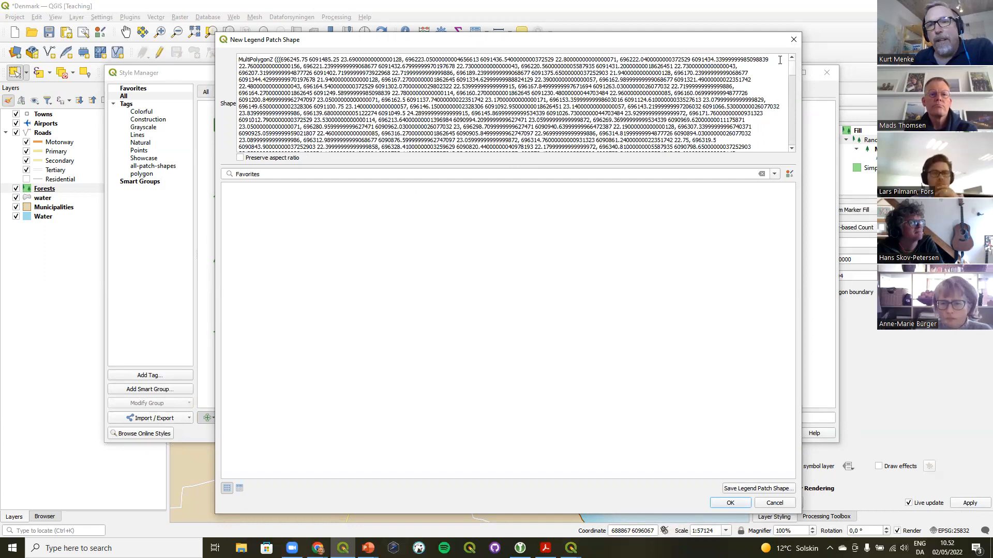
Confirm the new fill patch shape and save it with the name Forest
drag(792, 67, 799, 150)
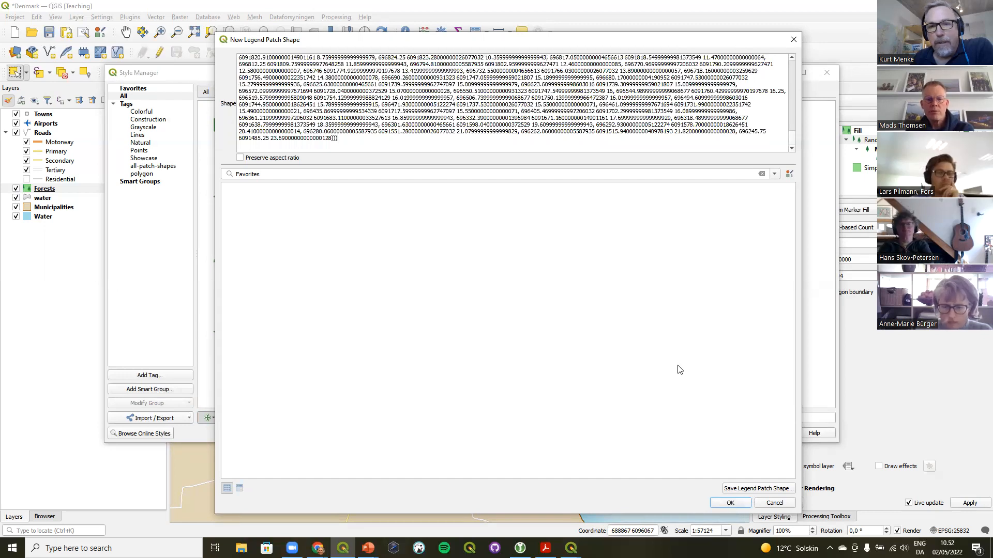
click(762, 174)
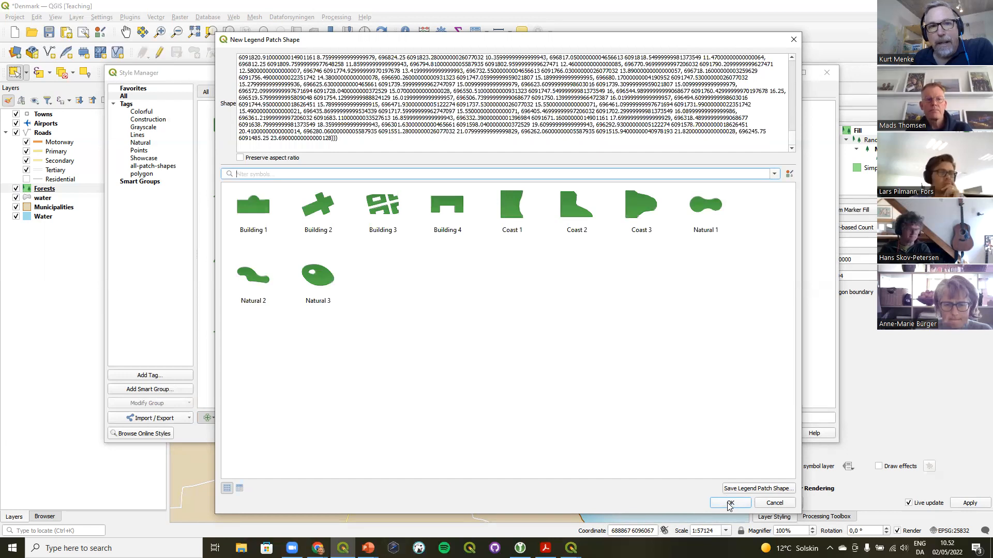
click(729, 503)
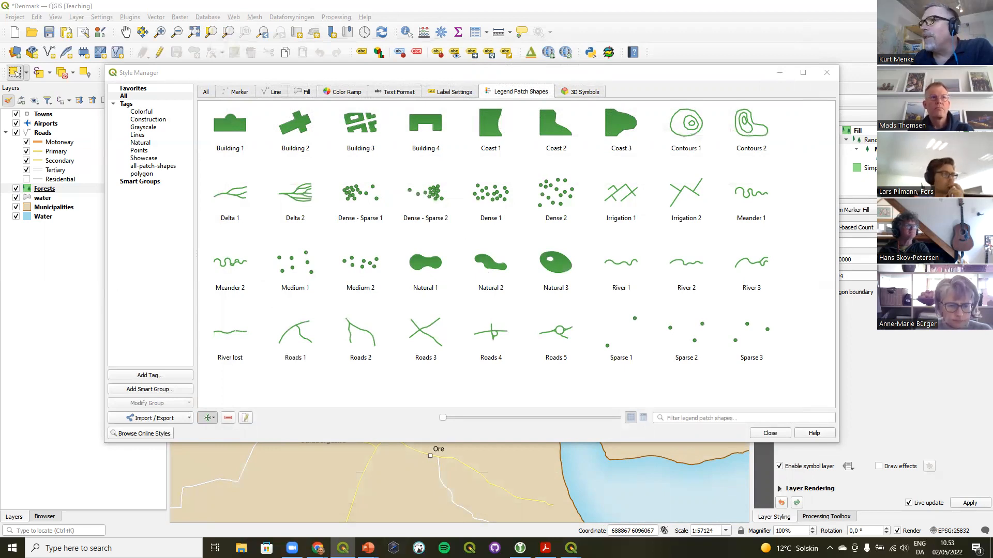
drag(320, 167, 321, 166)
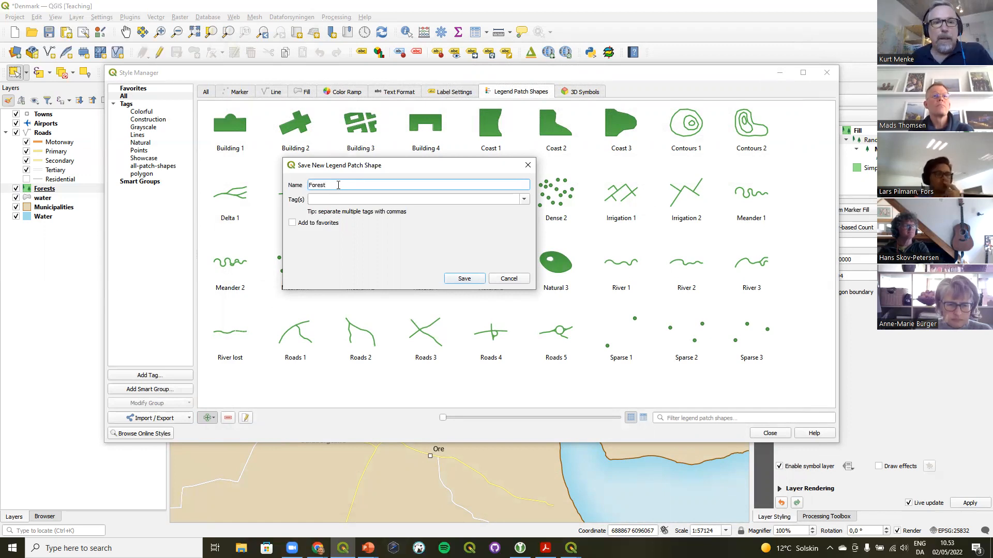
click(524, 199)
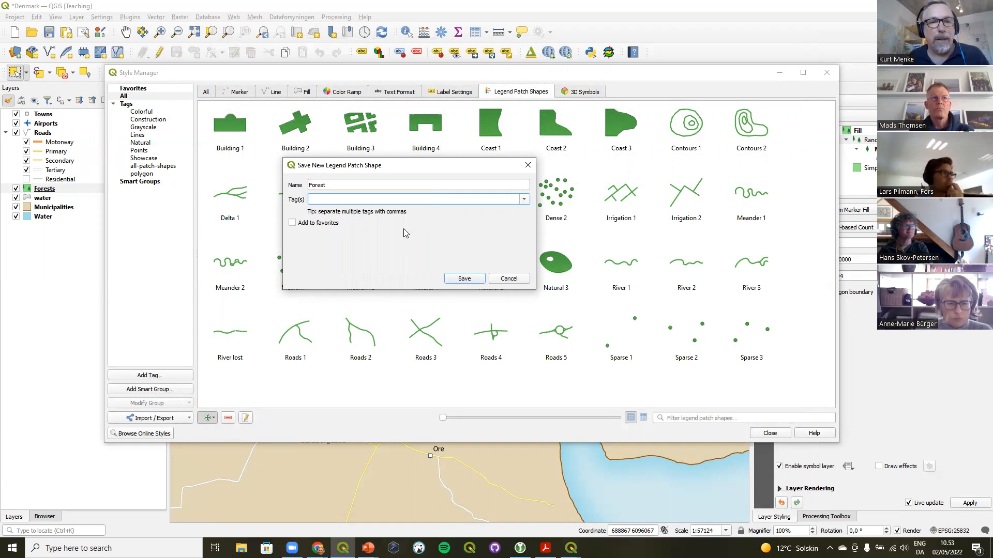
click(462, 279)
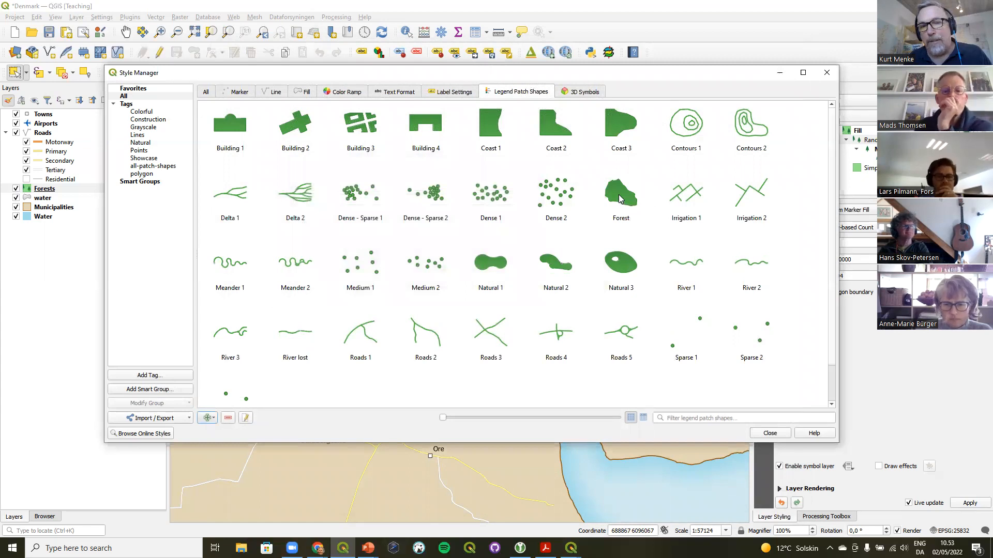
Add the Forest legend patch shape to Favorites
mouse_move(620, 199)
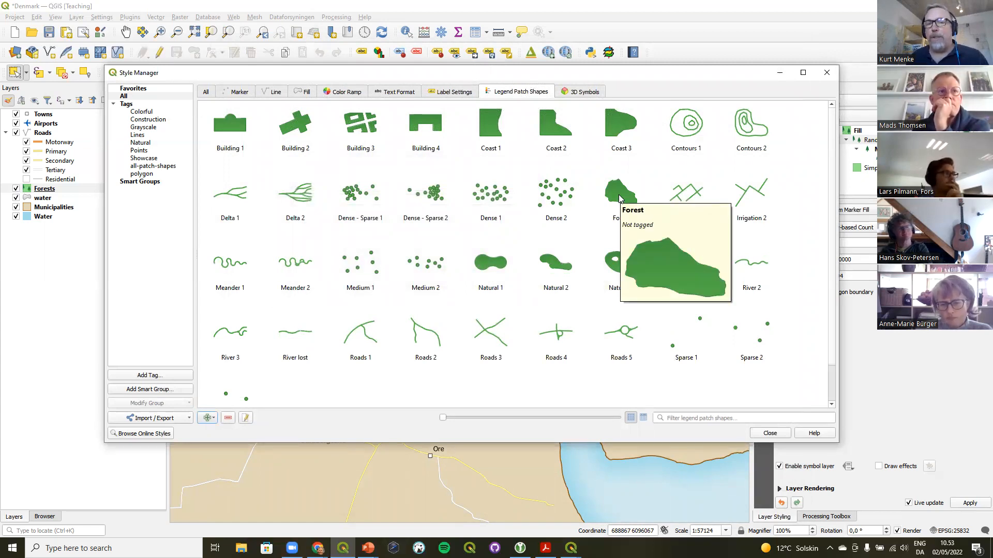
right_click(620, 197)
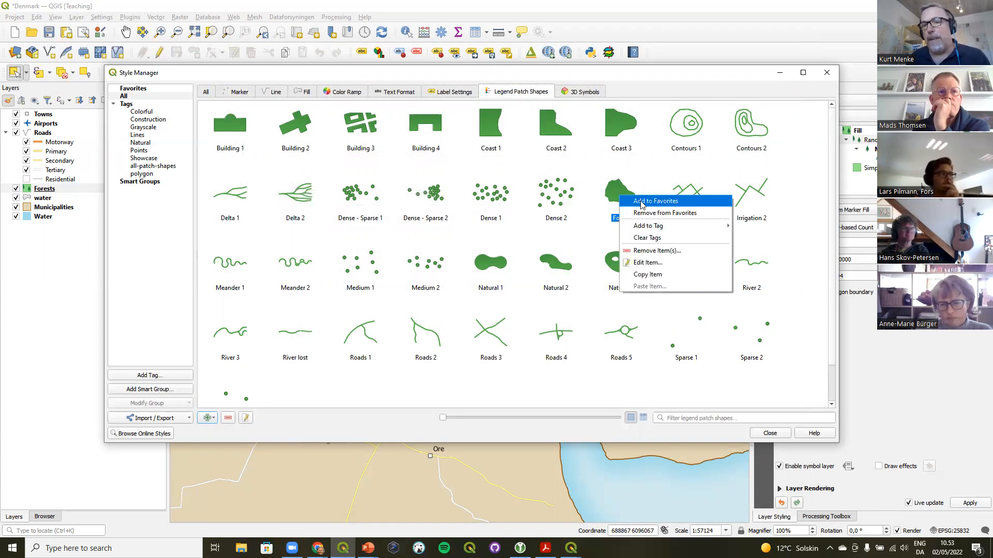
click(641, 204)
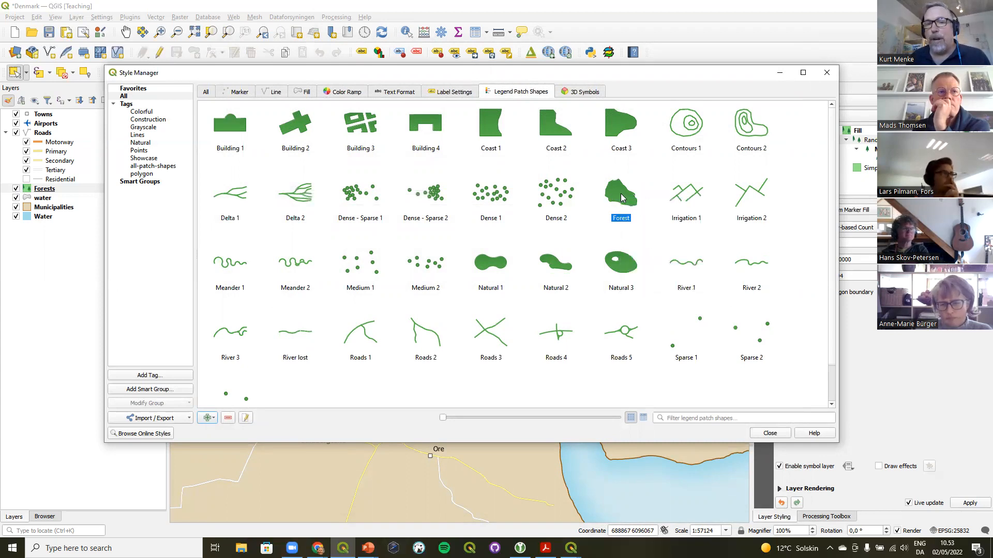
Add the Forest patch shape to the Natural tag and close the Style Manager
right_click(621, 194)
mouse_move(643, 227)
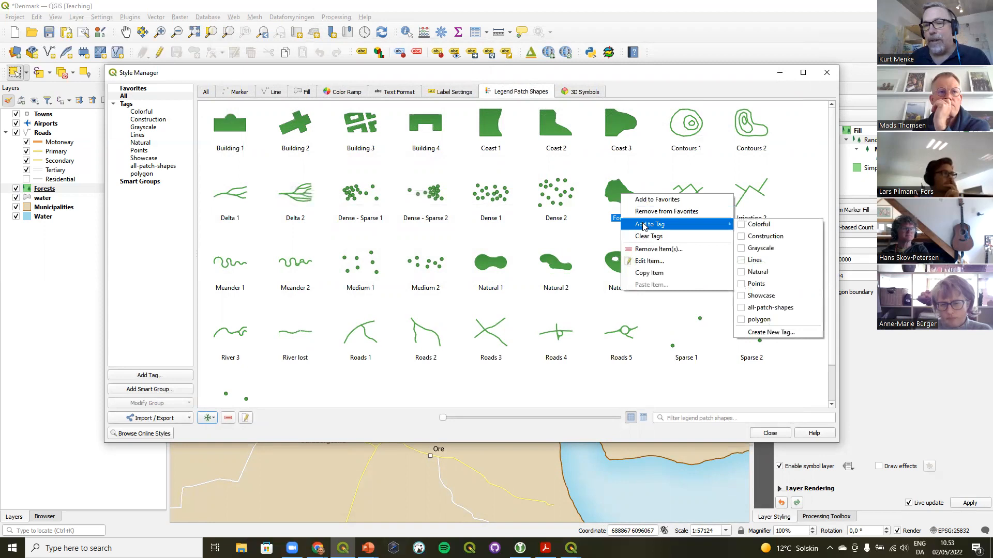
click(743, 275)
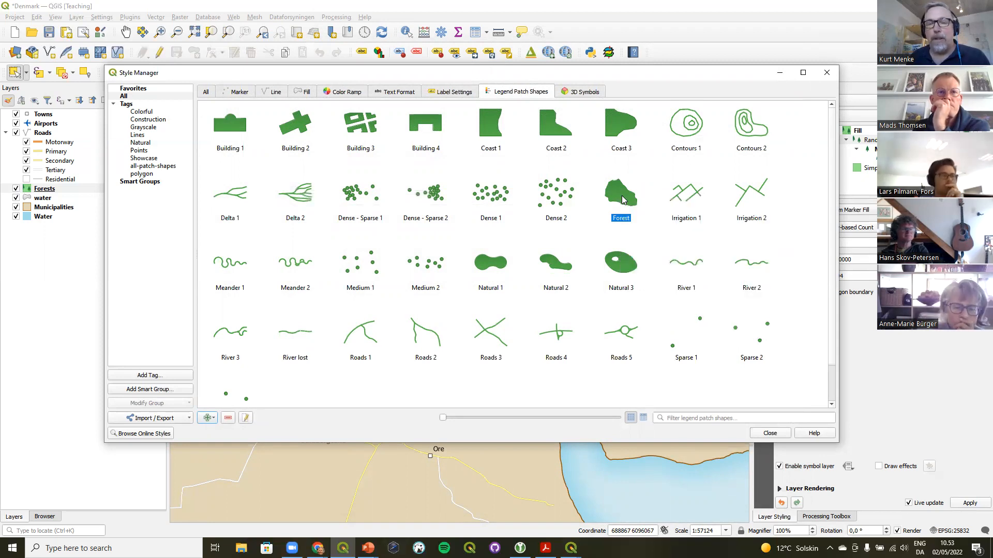
mouse_move(683, 196)
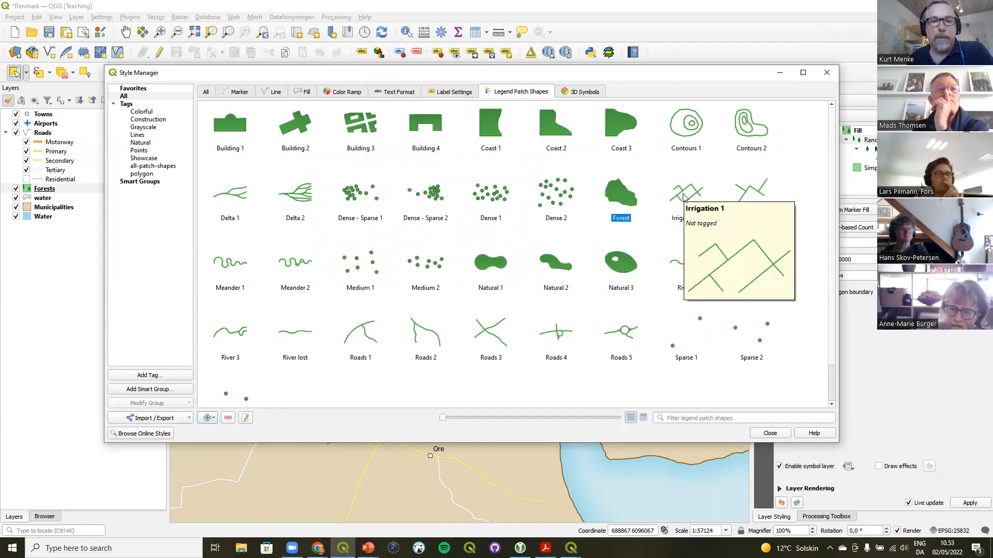
click(770, 434)
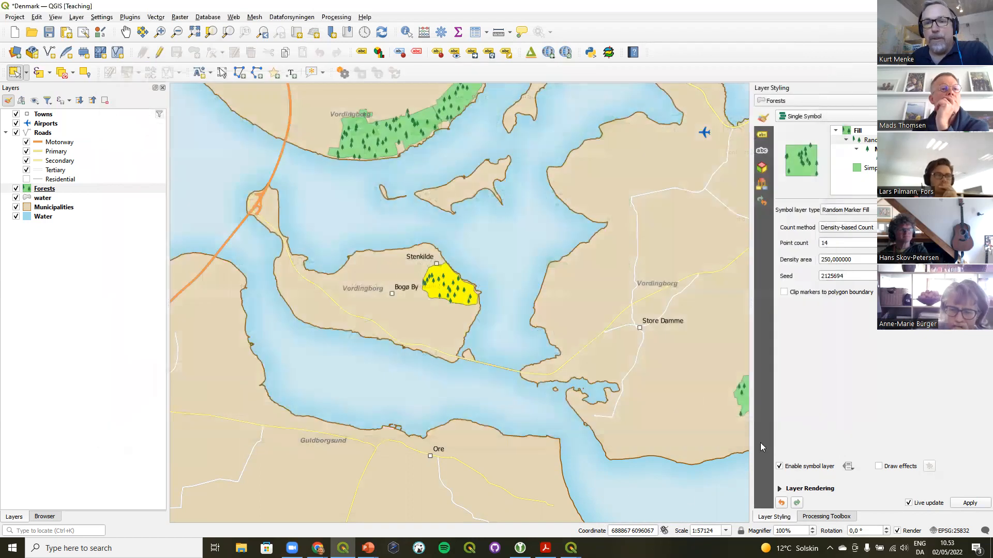
In the print layout, apply the Forest legend patch shape to the Forests entry of the legend
mouse_move(571, 547)
click(624, 515)
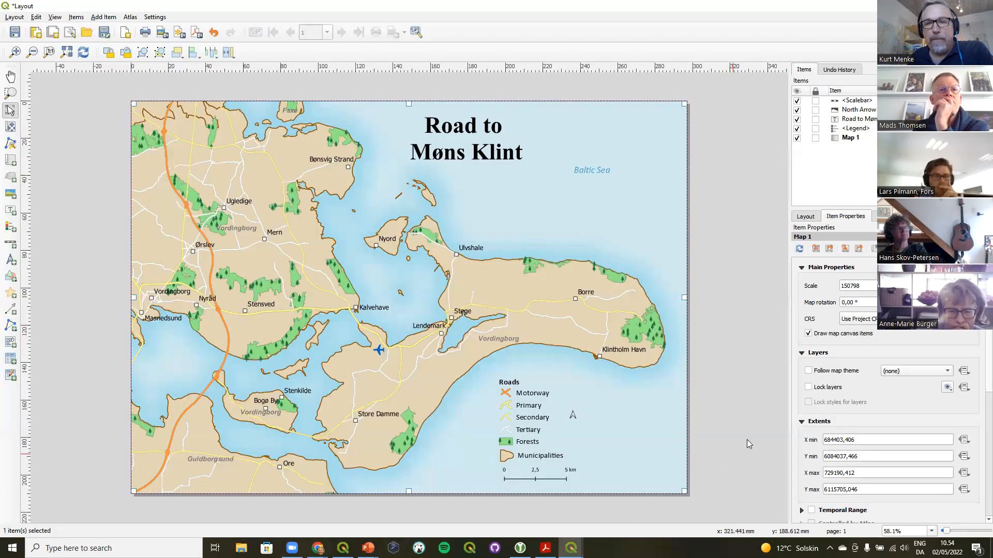
click(534, 419)
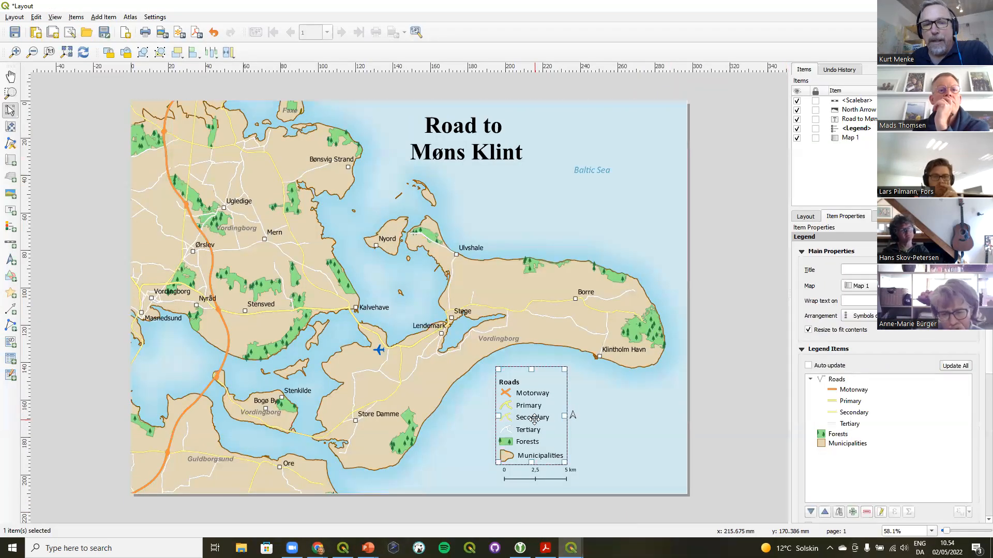
double_click(838, 435)
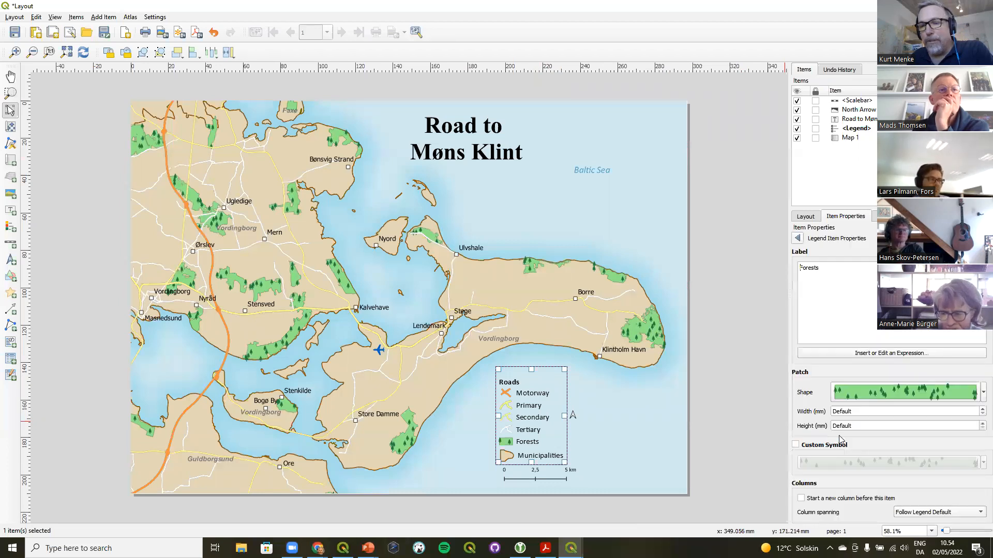
click(925, 395)
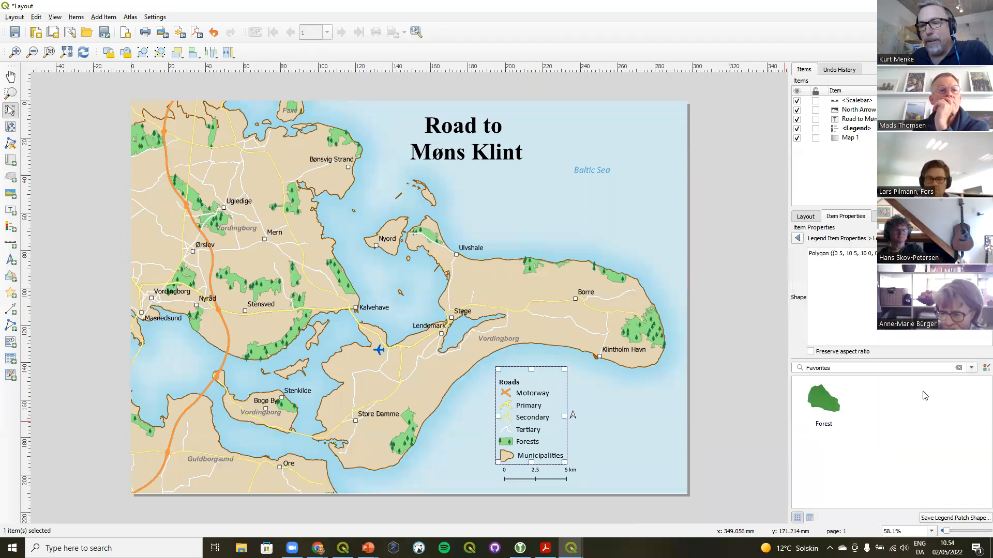
click(826, 410)
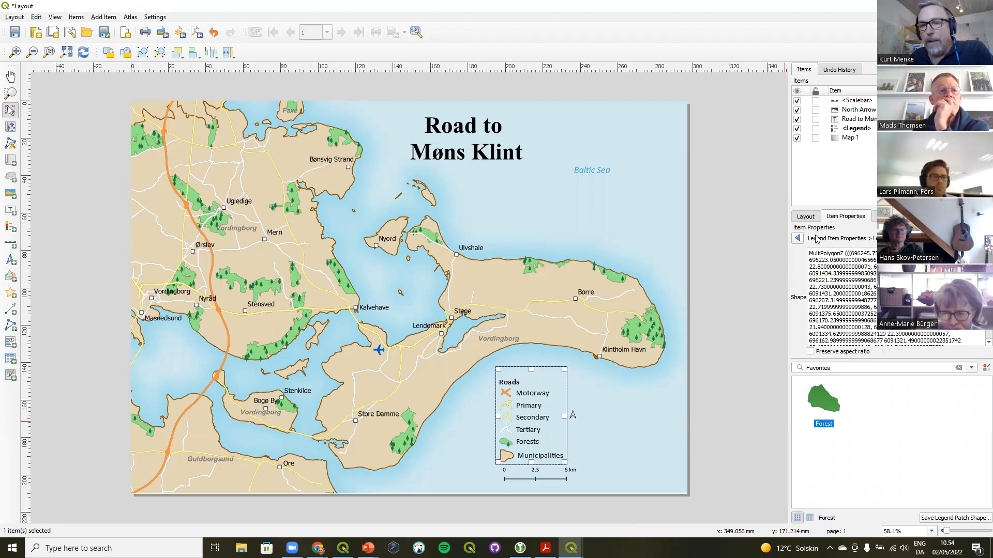
click(797, 239)
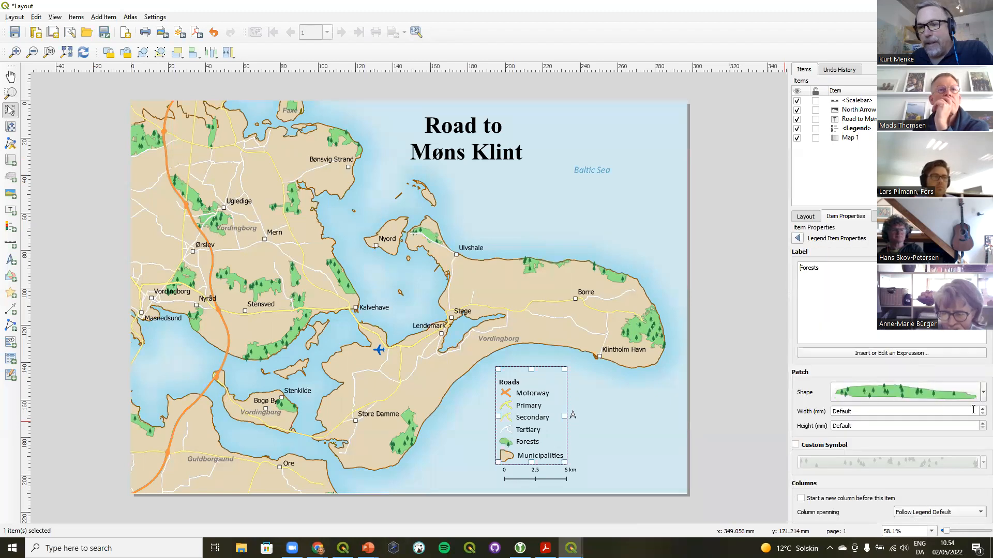
Set the Forests legend patch width and height to 8 mm each, then deselect the legend
click(981, 409)
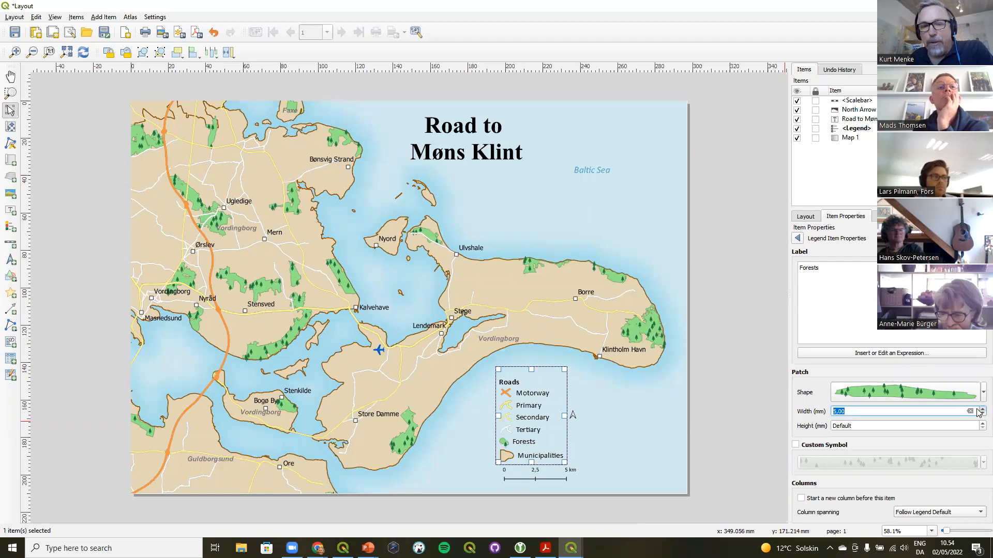
click(981, 409)
click(981, 423)
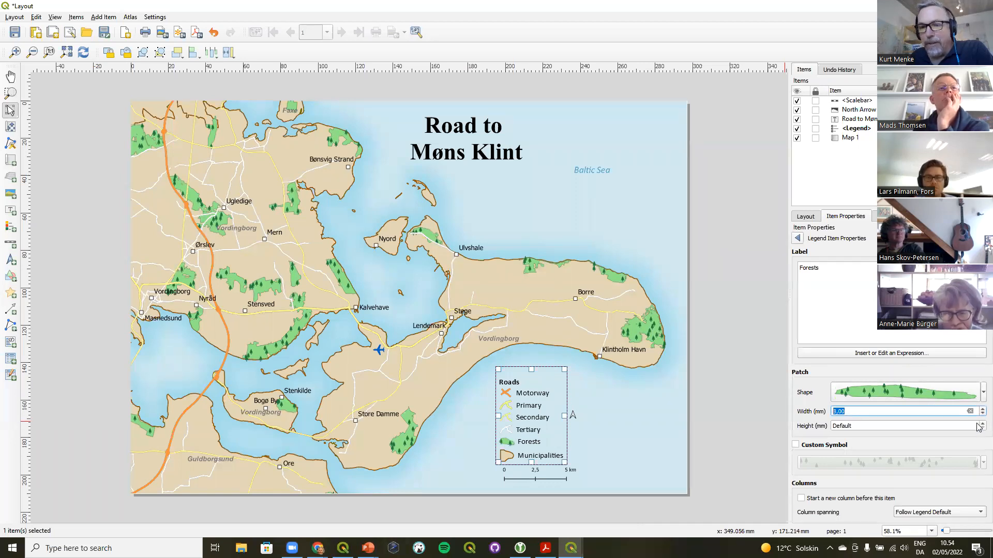
click(980, 424)
click(980, 423)
click(979, 424)
click(979, 424)
click(980, 424)
click(980, 424)
click(980, 423)
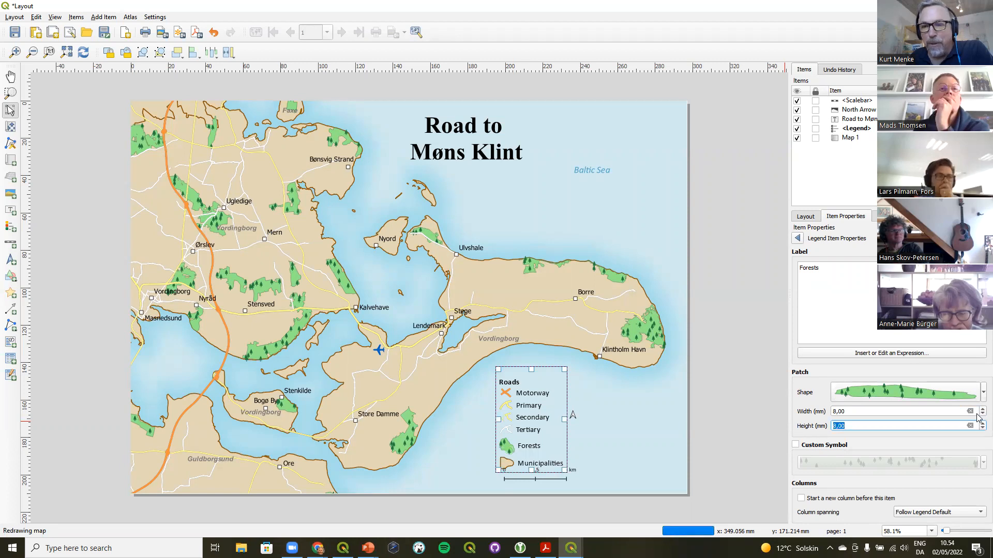
click(979, 413)
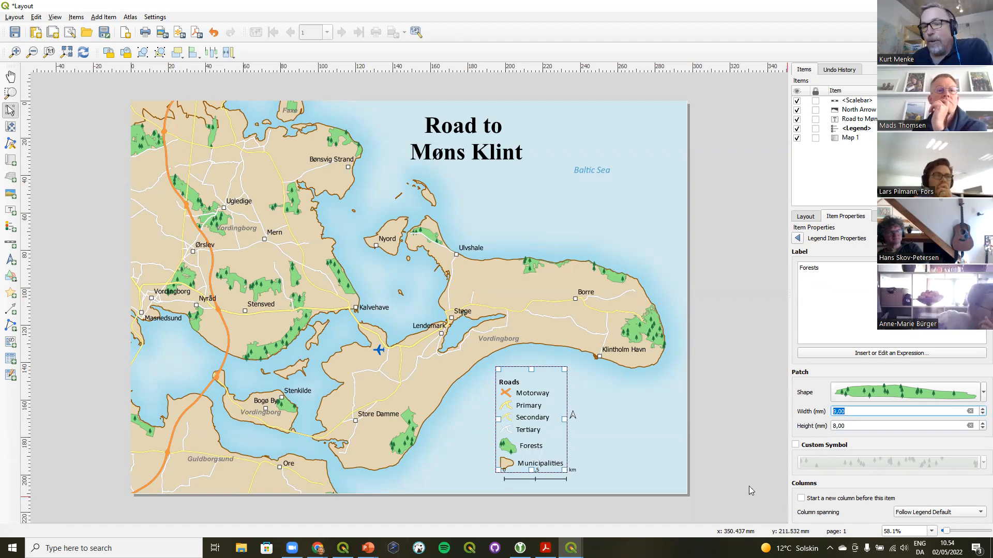
click(647, 445)
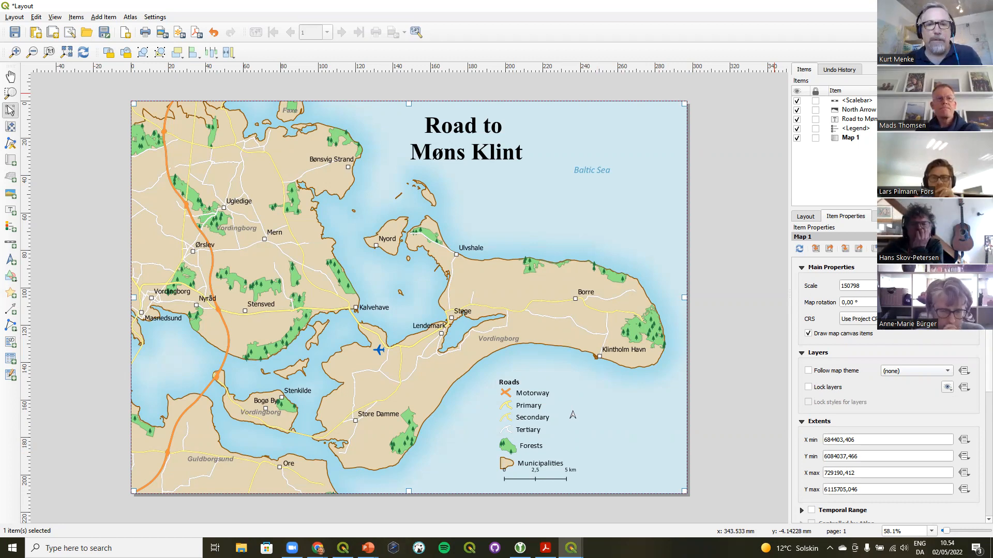
Open the Bathymetry project from the LayerEffects data folder, discarding unsaved changes to the Denmark project
click(933, 6)
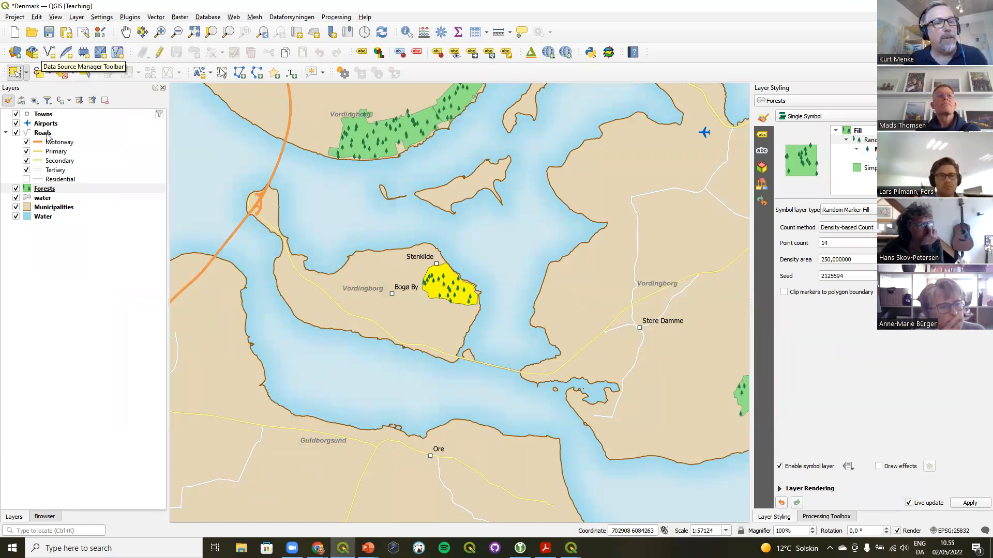
click(51, 519)
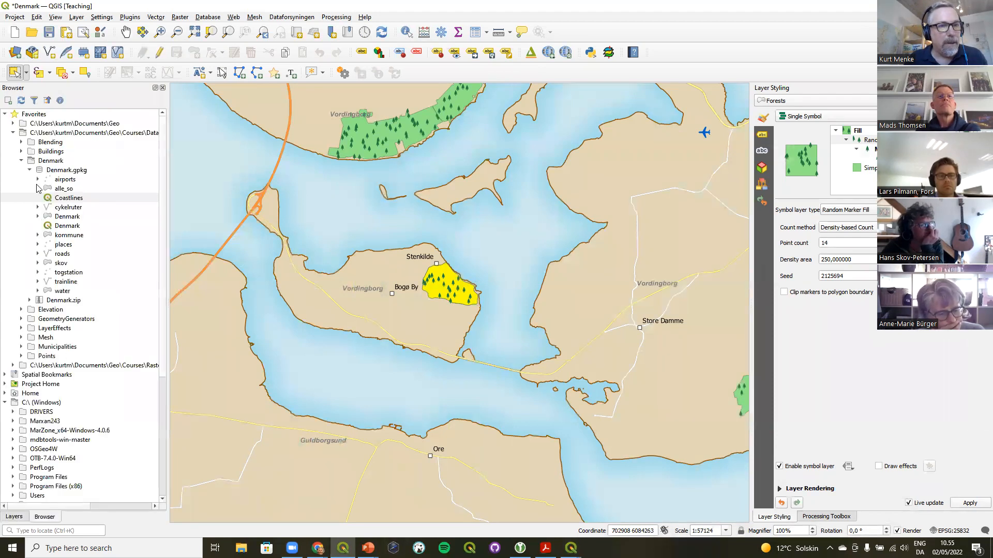
click(21, 162)
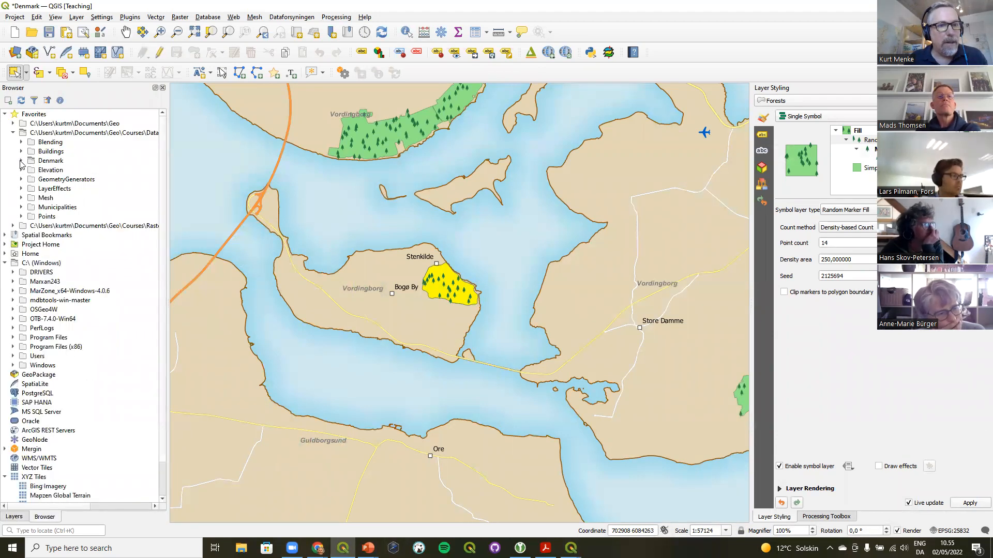
click(20, 189)
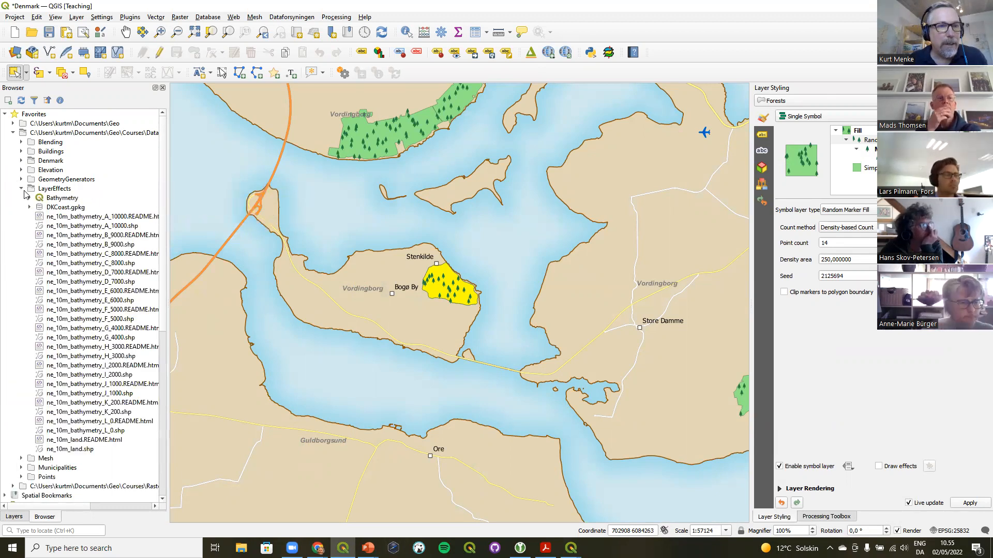
click(59, 201)
drag(58, 201, 376, 204)
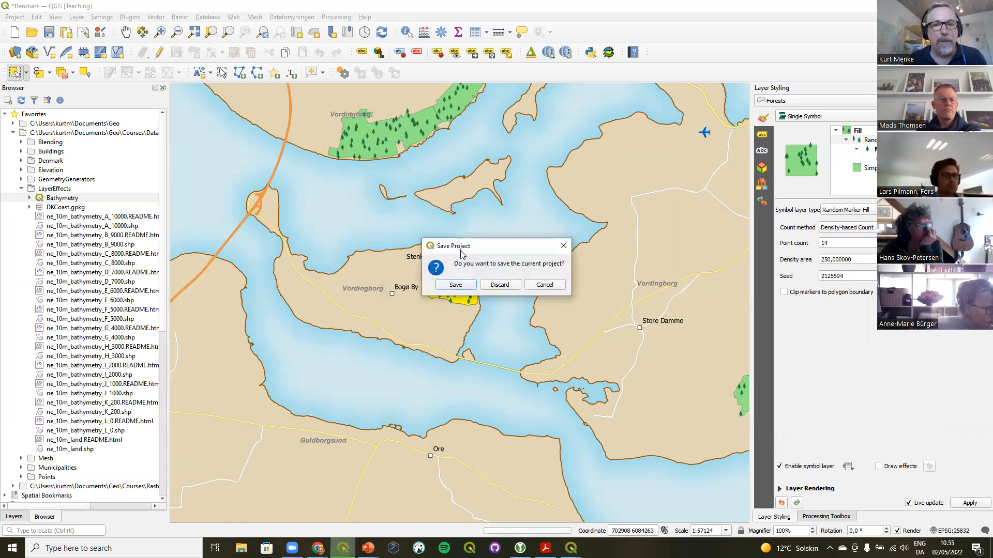
click(498, 285)
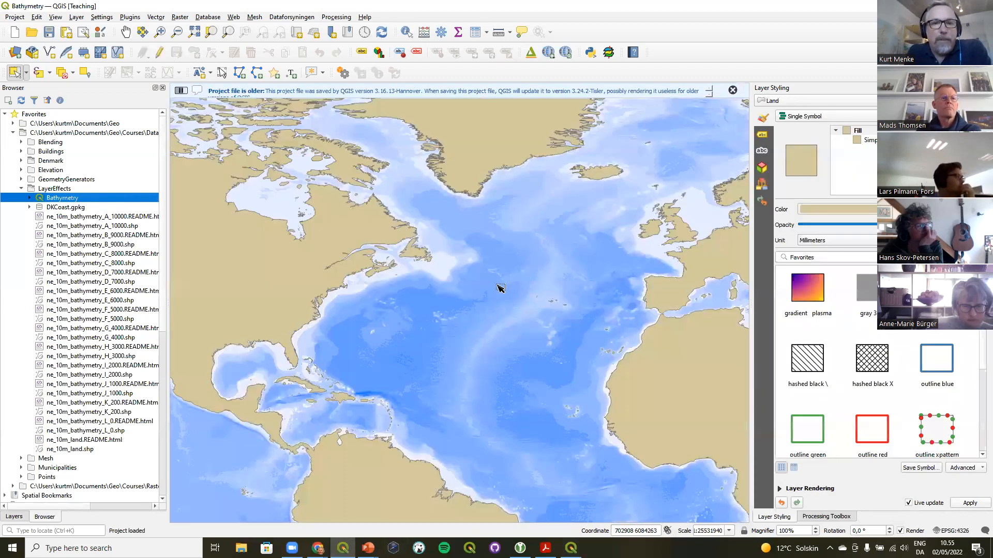
Dismiss the project version notice and inspect the symbology of the individual bathymetry layers
click(732, 91)
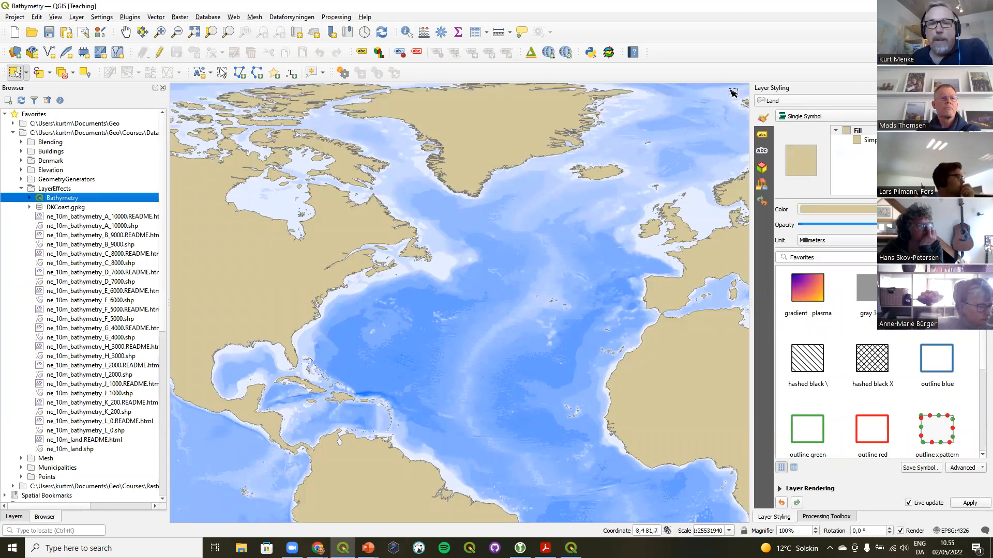
click(14, 517)
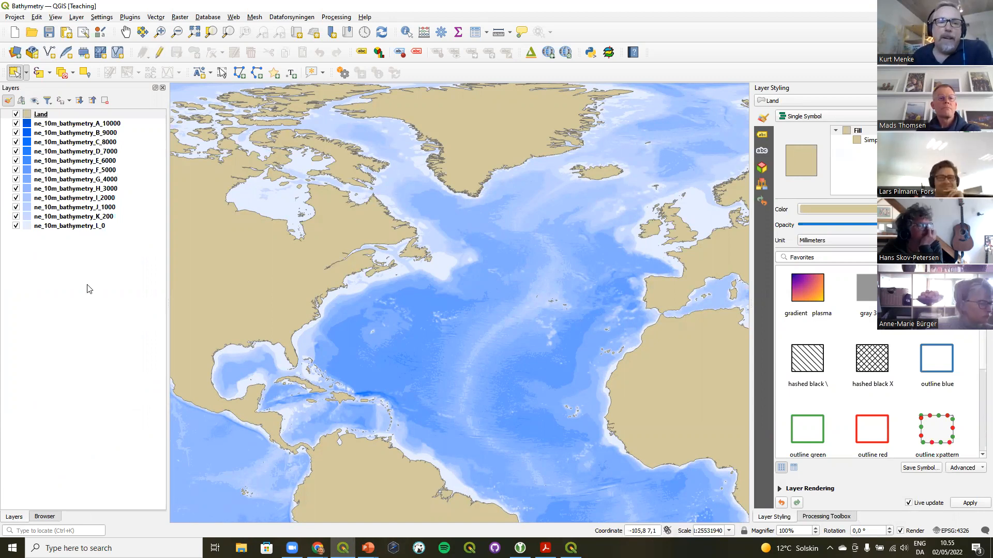
click(66, 125)
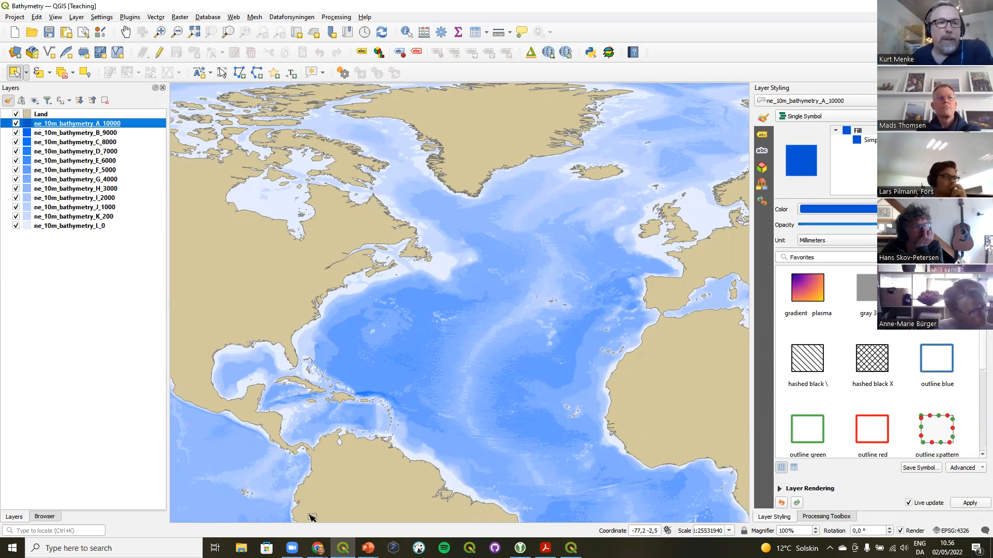
click(73, 225)
click(78, 213)
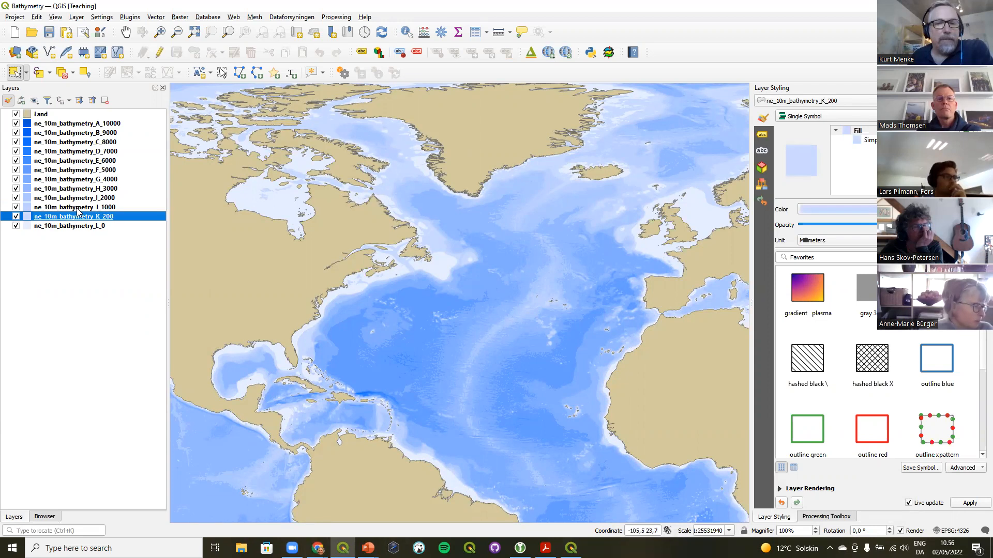
key(Up)
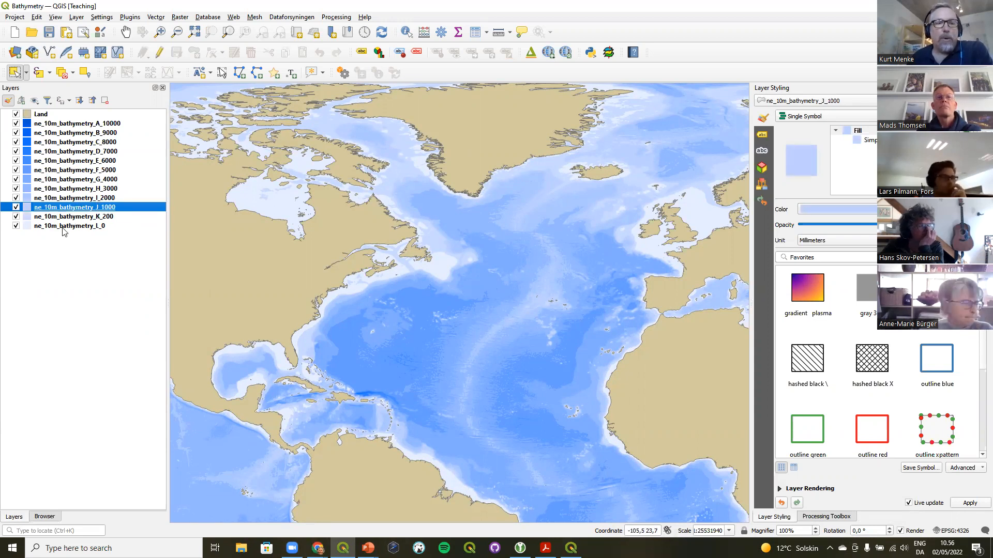
click(62, 228)
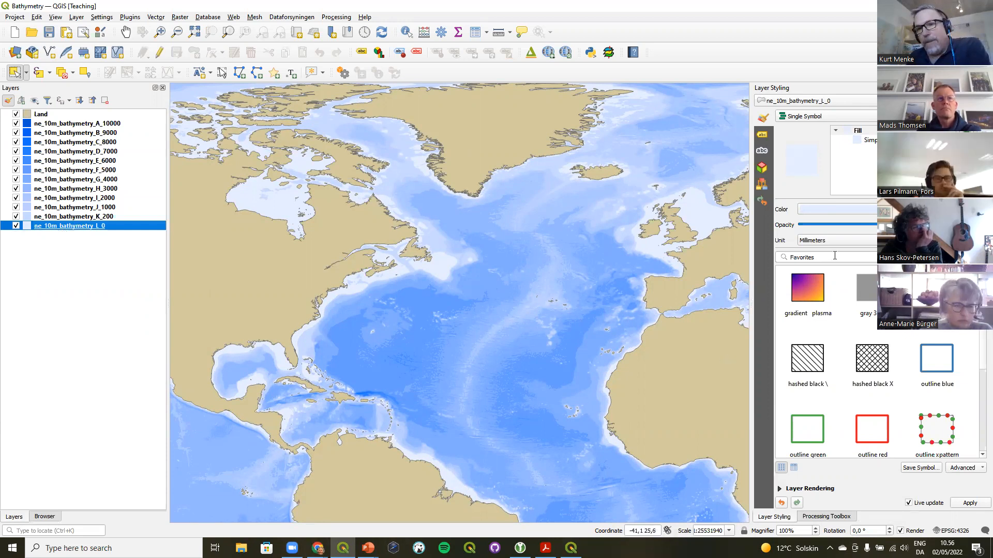
Enable Draw effects in the layer rendering settings of the ne_10m_bathymetry_L_0 layer
click(873, 141)
click(871, 131)
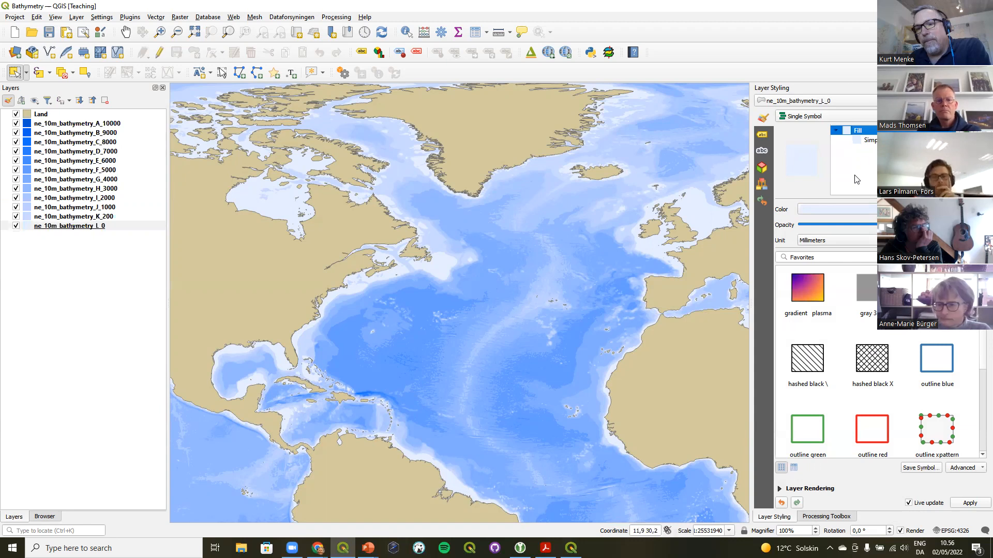
click(785, 490)
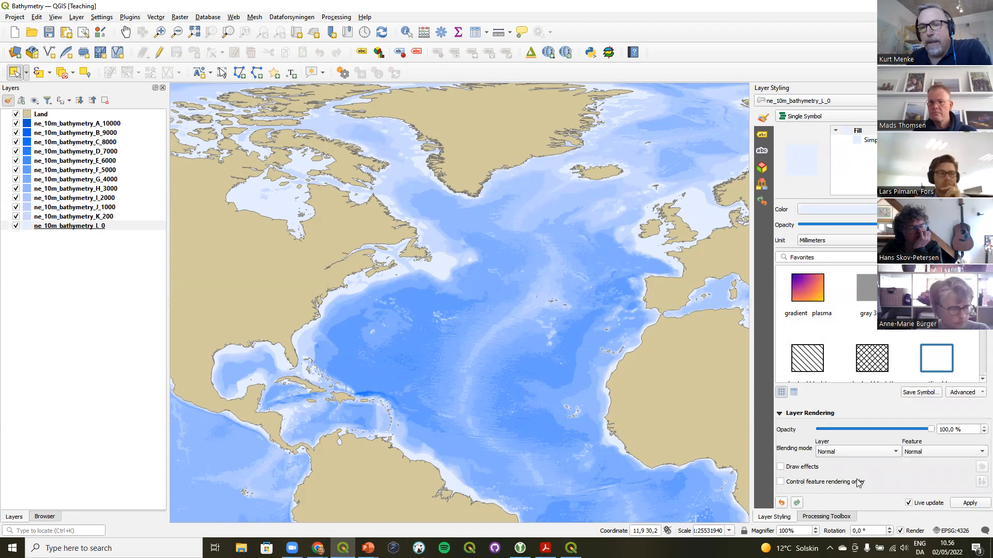
click(781, 467)
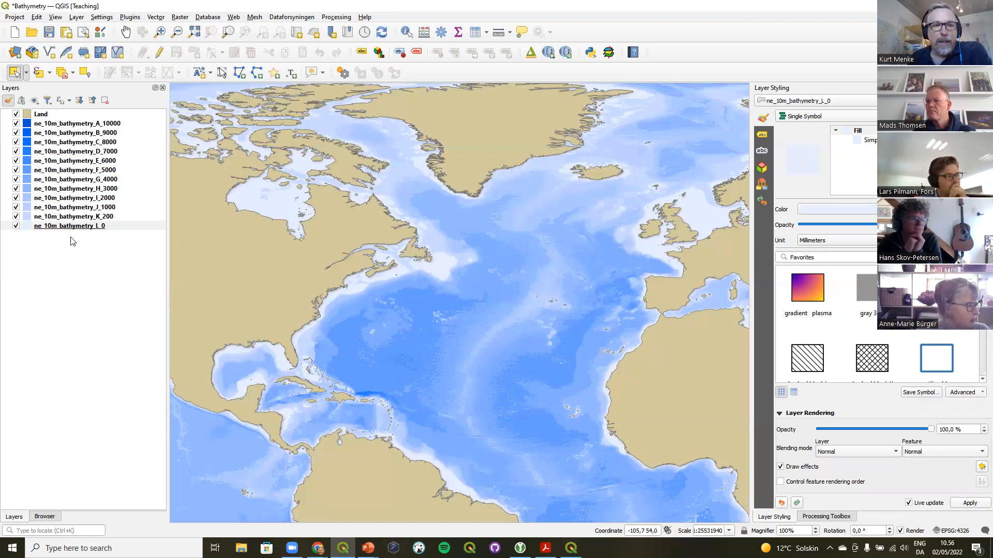
Enable Draw effects for the ne_10m_bathymetry_K_200 and ne_10m_bathymetry_J_1000 layers
click(73, 217)
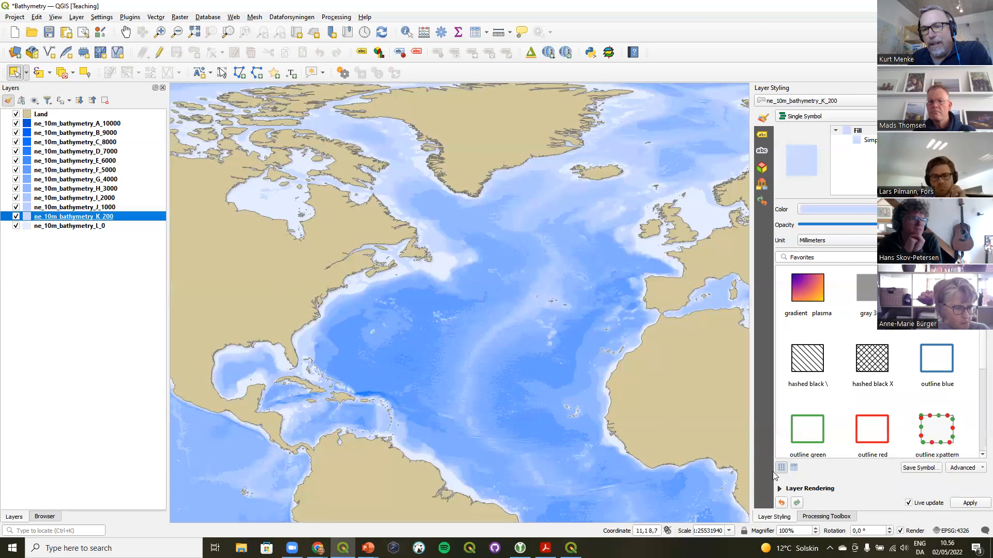
click(780, 489)
click(780, 467)
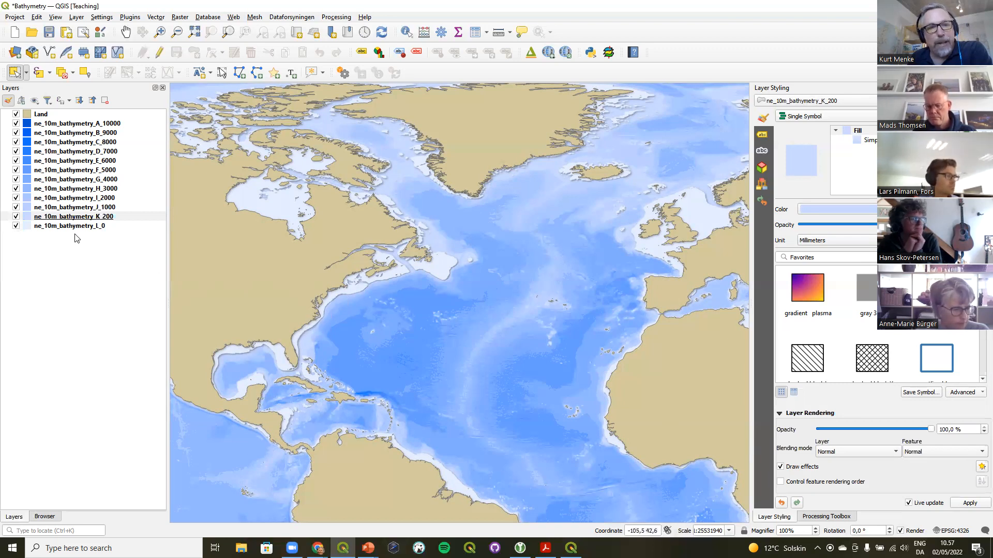
click(86, 207)
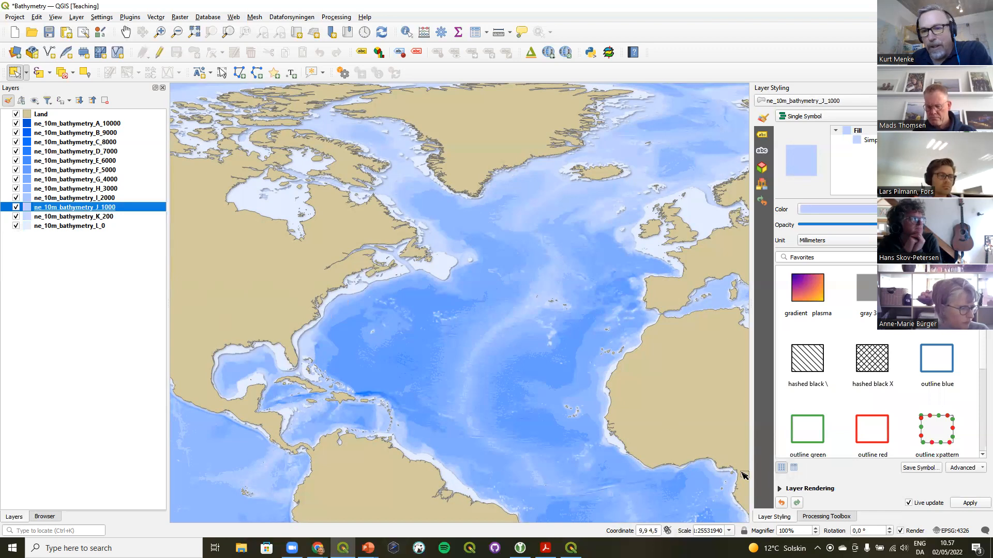
click(779, 490)
click(795, 471)
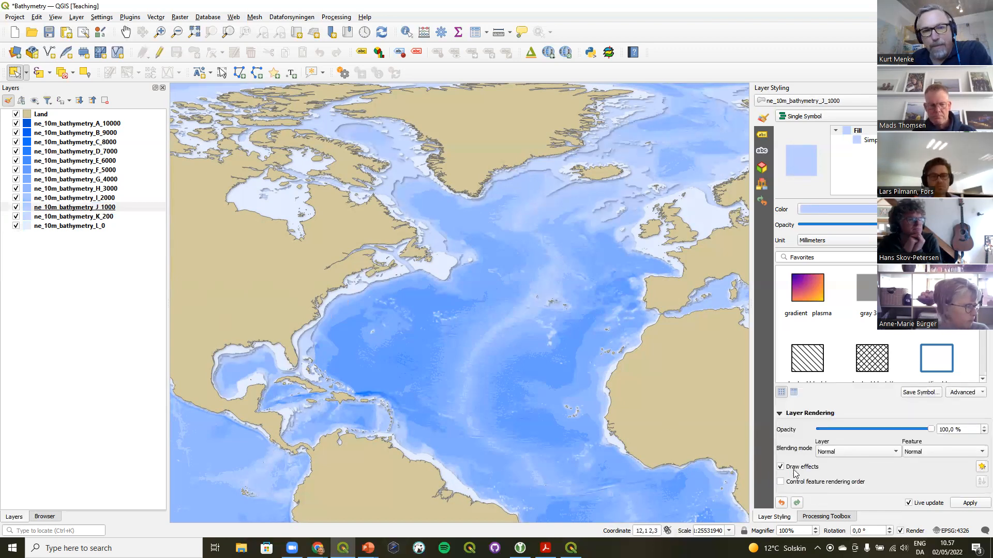
Enable Draw effects for the ne_10m_bathymetry_I_2000 and ne_10m_bathymetry_H_3000 layers
click(83, 199)
click(780, 489)
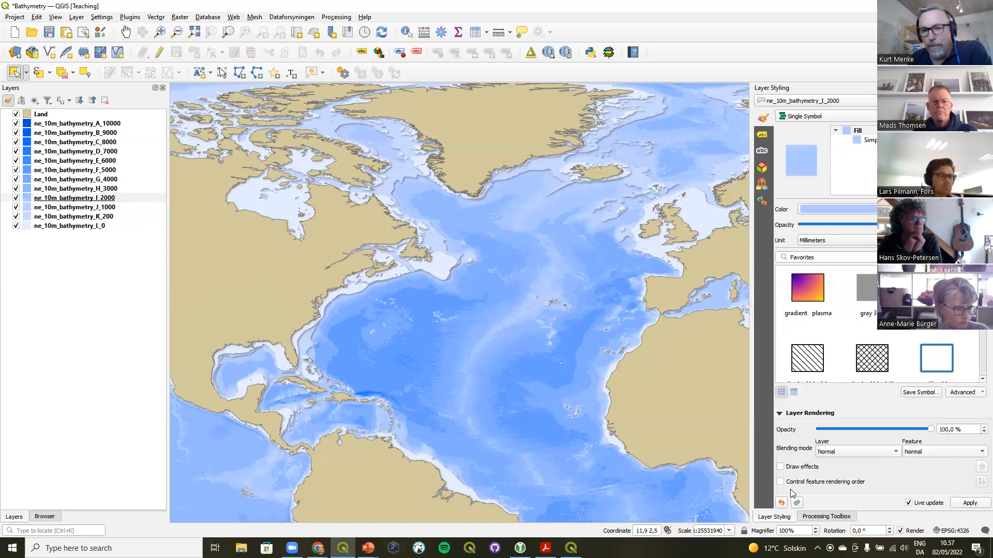
click(799, 470)
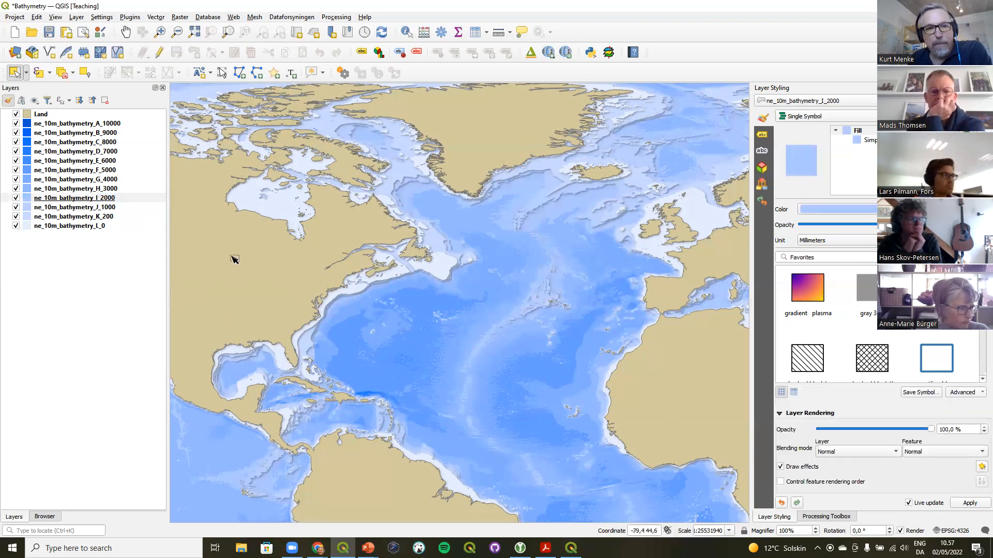
click(98, 189)
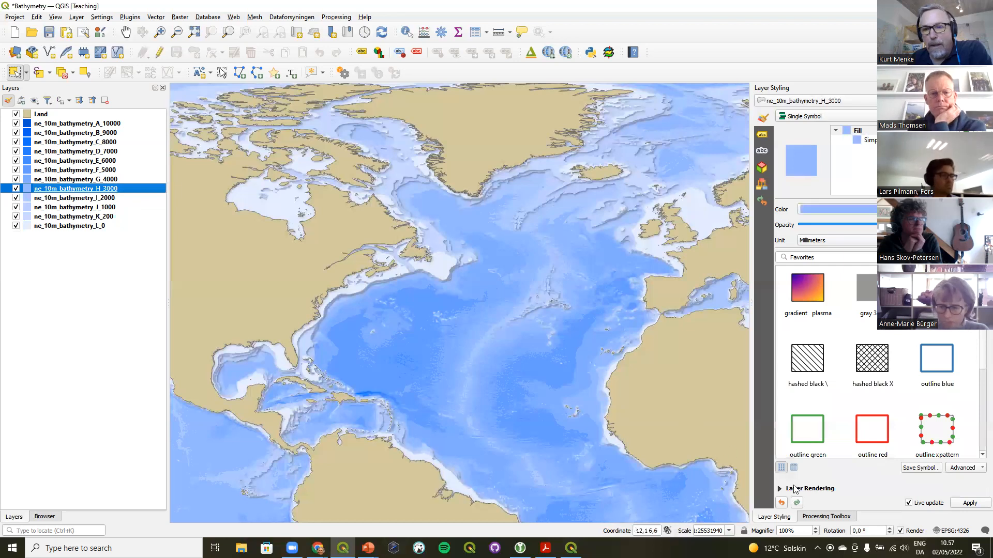
click(796, 489)
click(800, 468)
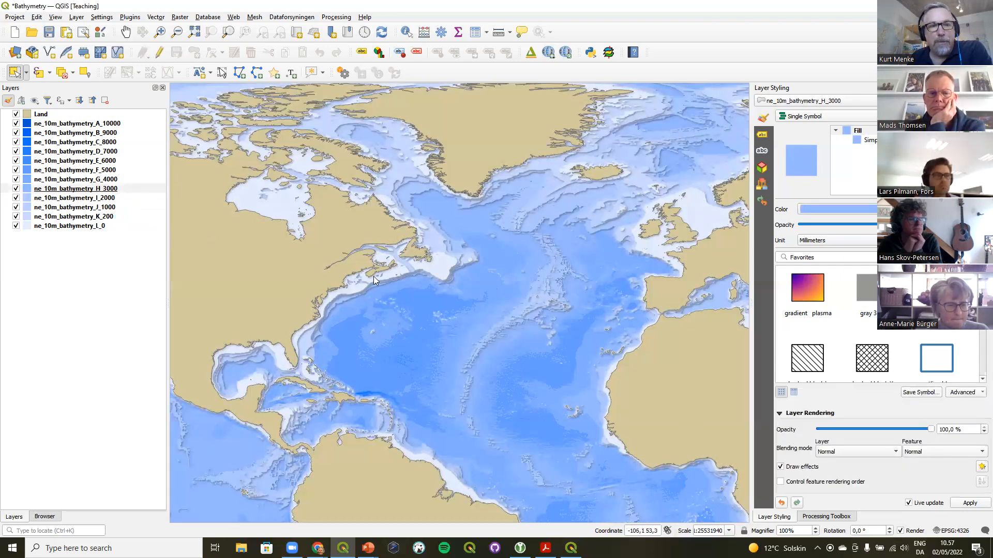
Enable Draw effects in the layer rendering settings of the ne_10m_bathymetry_G_4000 and ne_10m_bathymetry_F_5000 layers
click(89, 180)
click(800, 490)
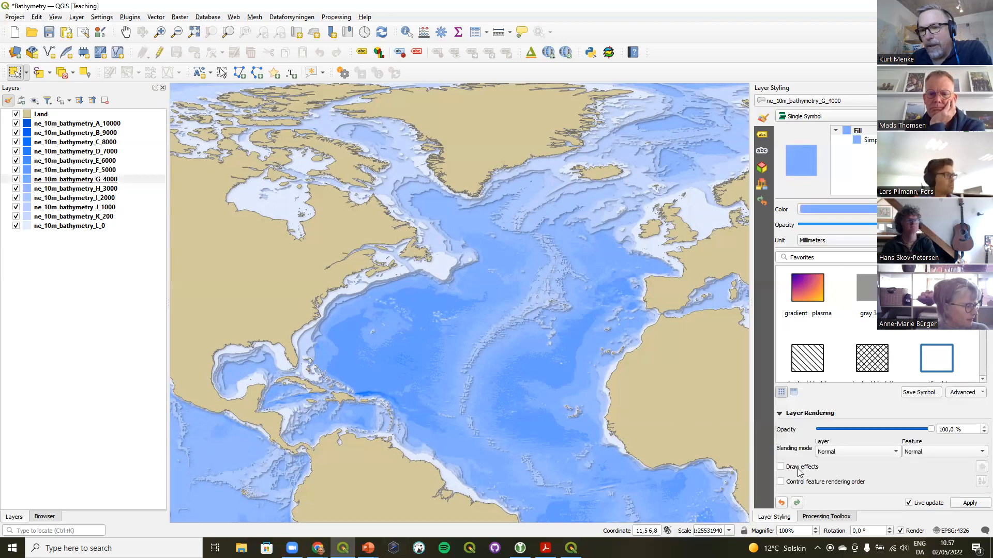
click(800, 468)
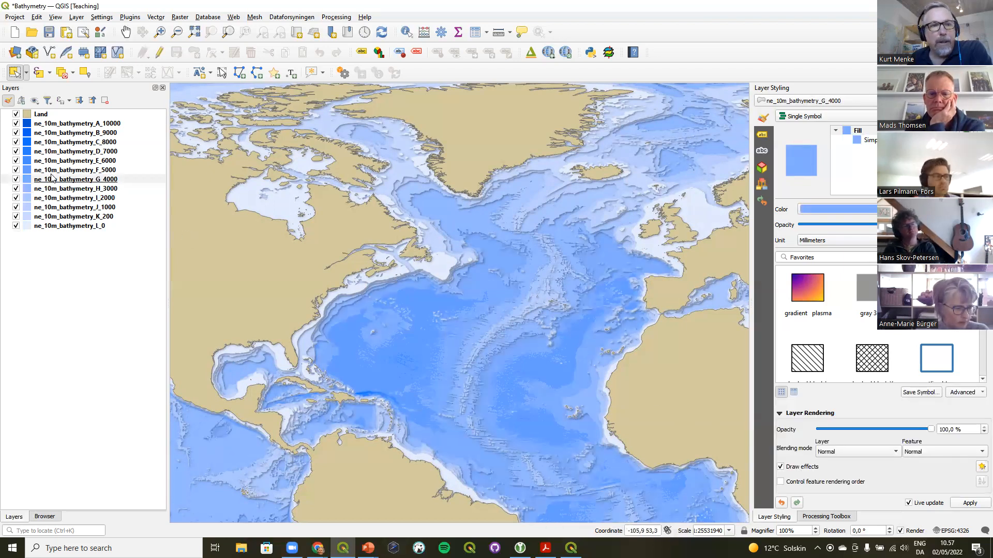
click(75, 170)
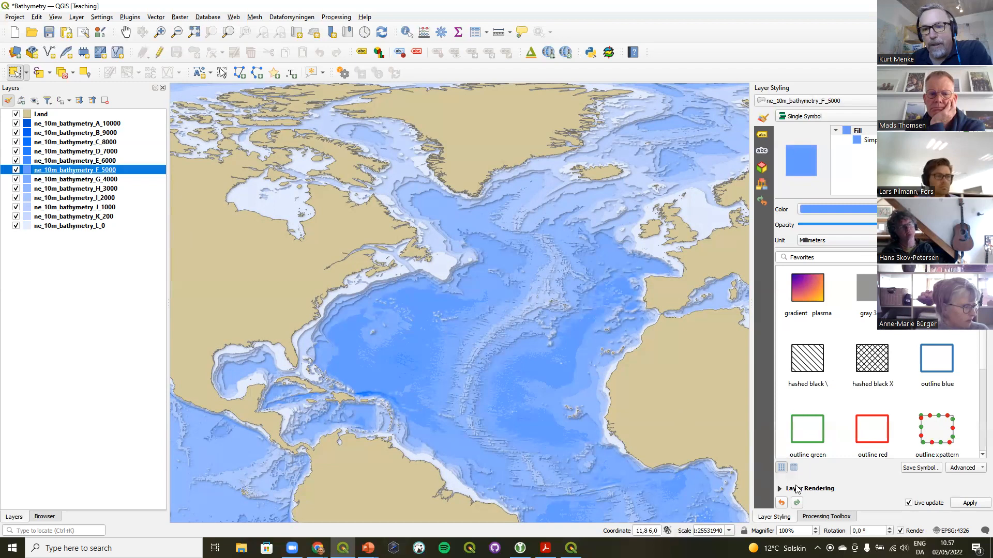
click(798, 490)
click(803, 467)
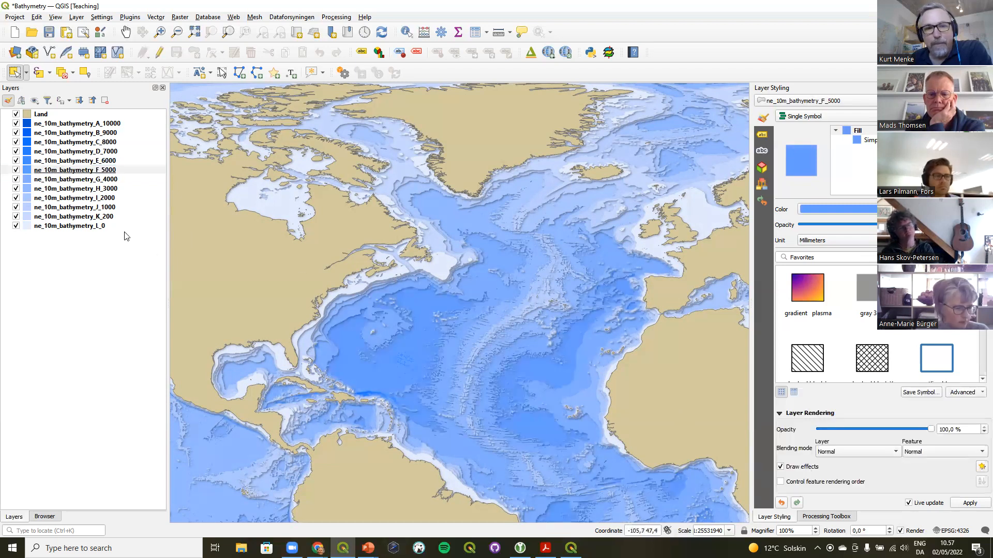
Enable Draw effects for the ne_10m_bathymetry_E_6000 and ne_10m_bathymetry_D_7000 layers
click(72, 162)
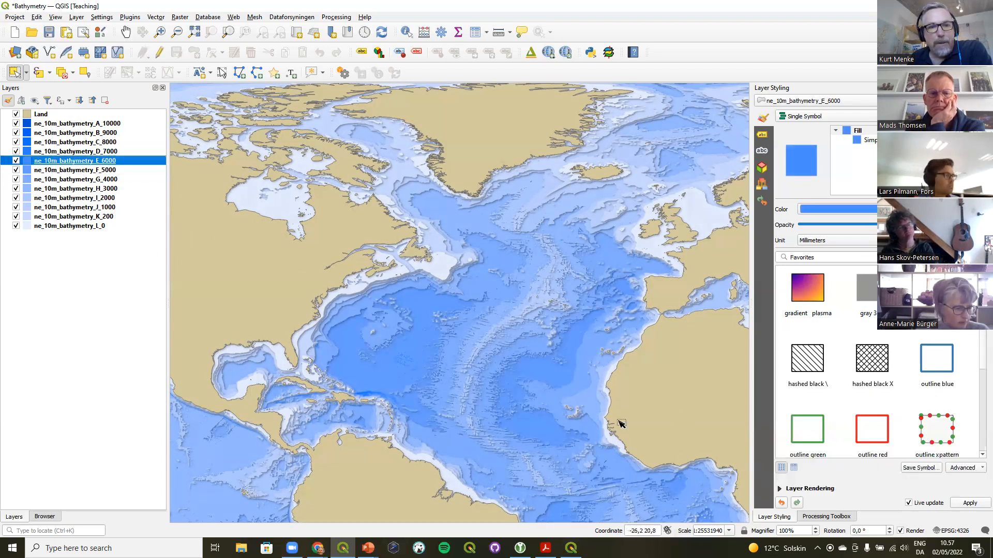
click(792, 491)
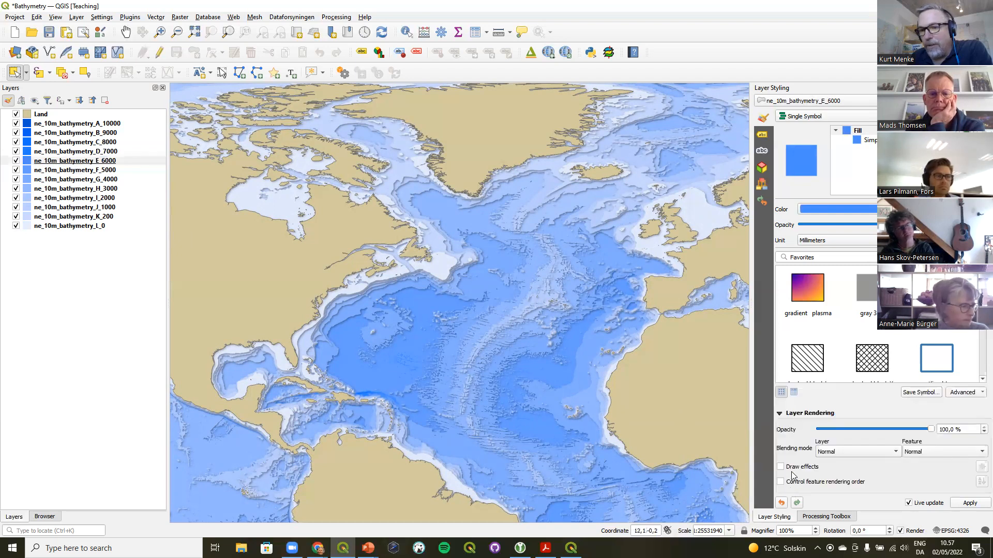
click(795, 468)
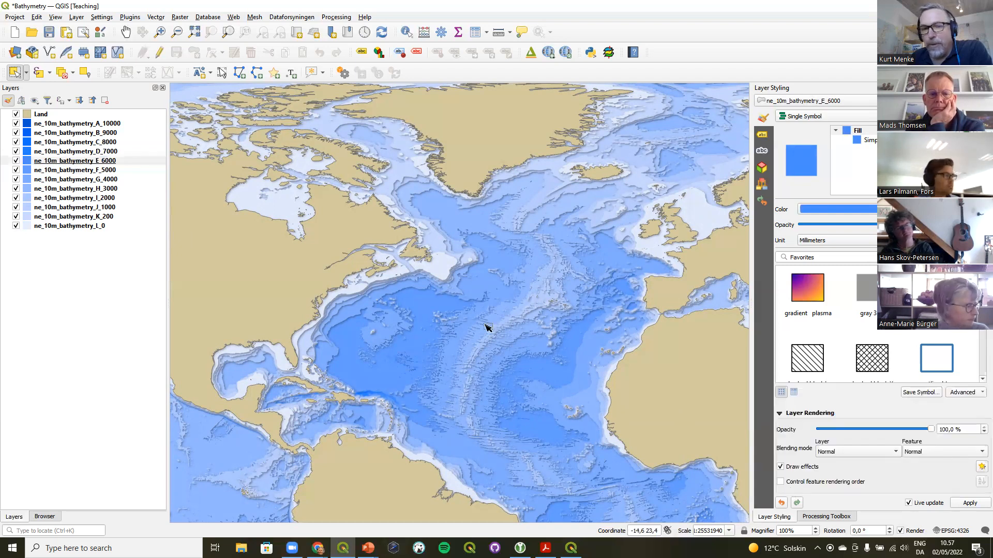
click(68, 151)
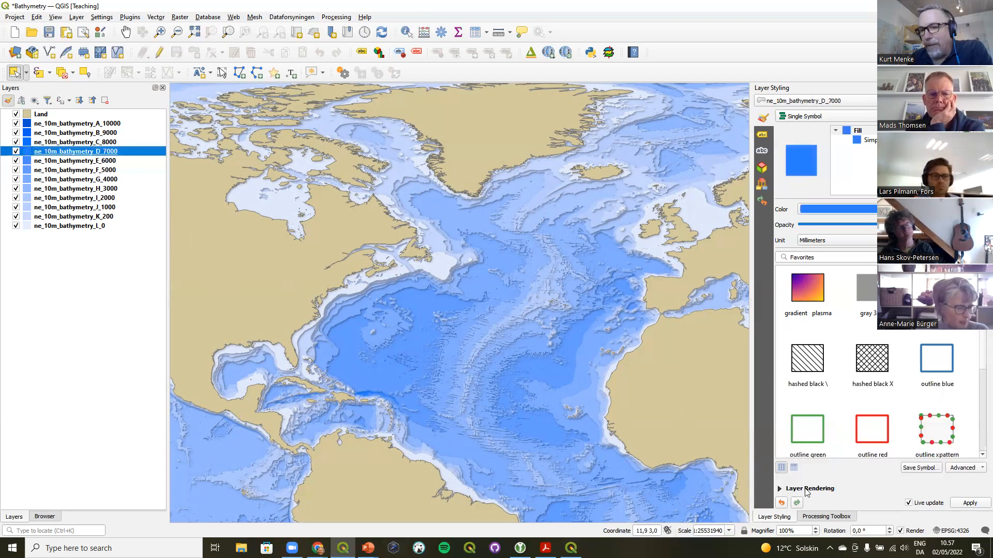
click(799, 469)
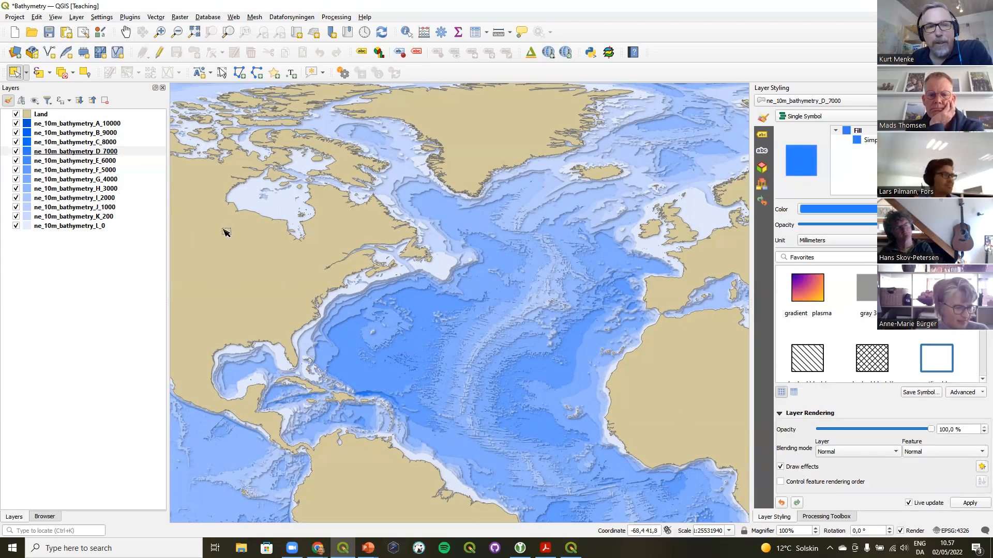
Enable Draw effects for the ne_10m_bathymetry_C_8000, B_9000 and A_10000 layers
click(84, 145)
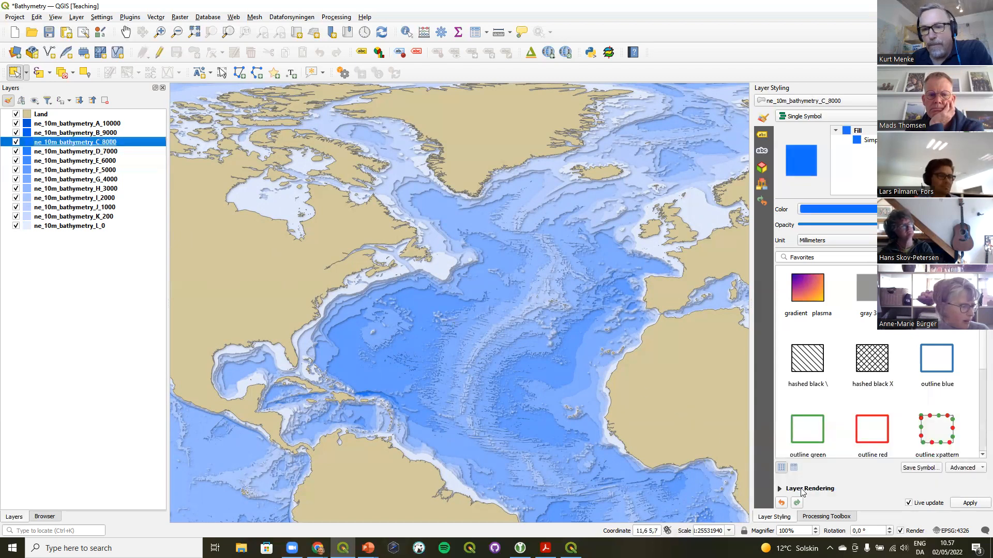
click(799, 469)
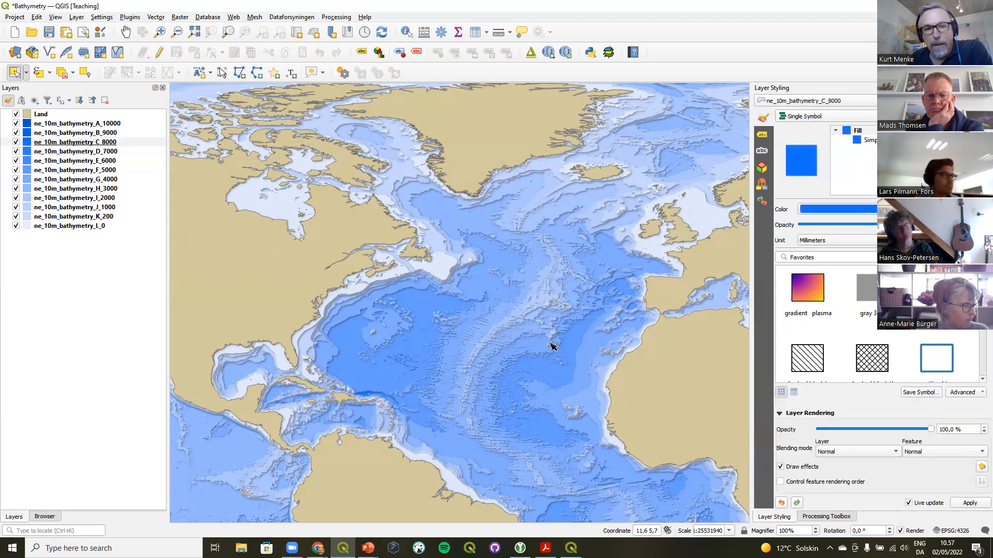
click(144, 133)
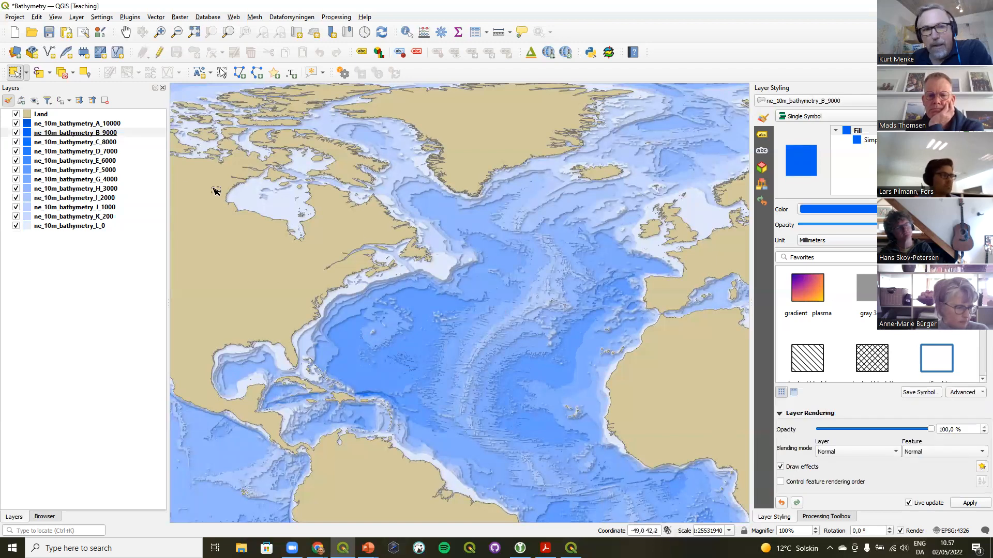
click(104, 125)
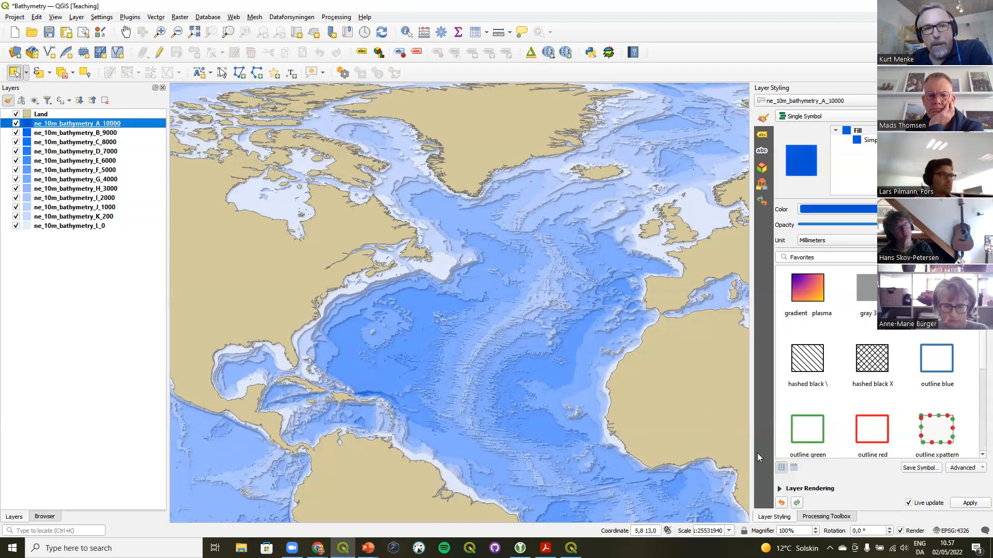
click(806, 489)
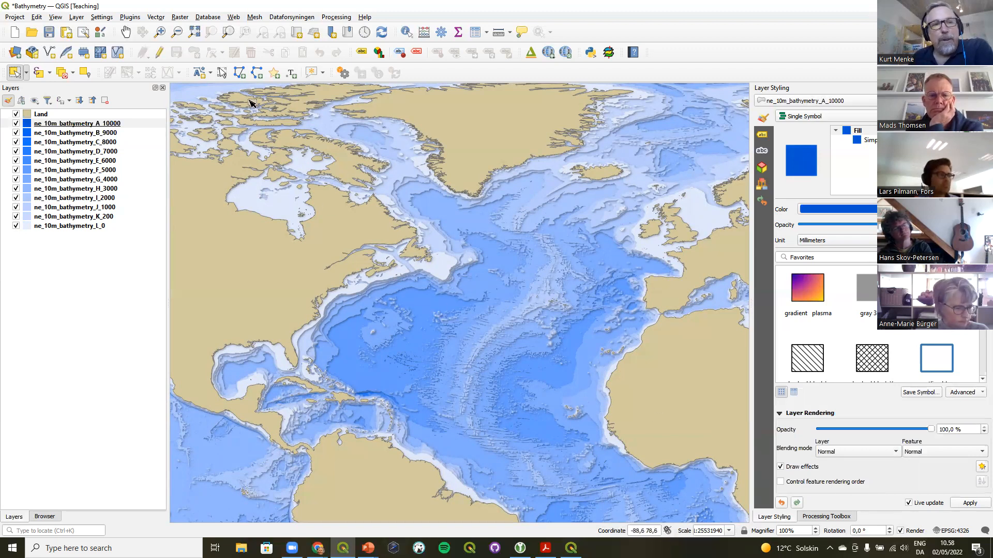
Open the draw effect properties of ne_10m_bathymetry_A_10000 over the Caribbean and examine the available effects
click(160, 32)
drag(214, 300, 493, 476)
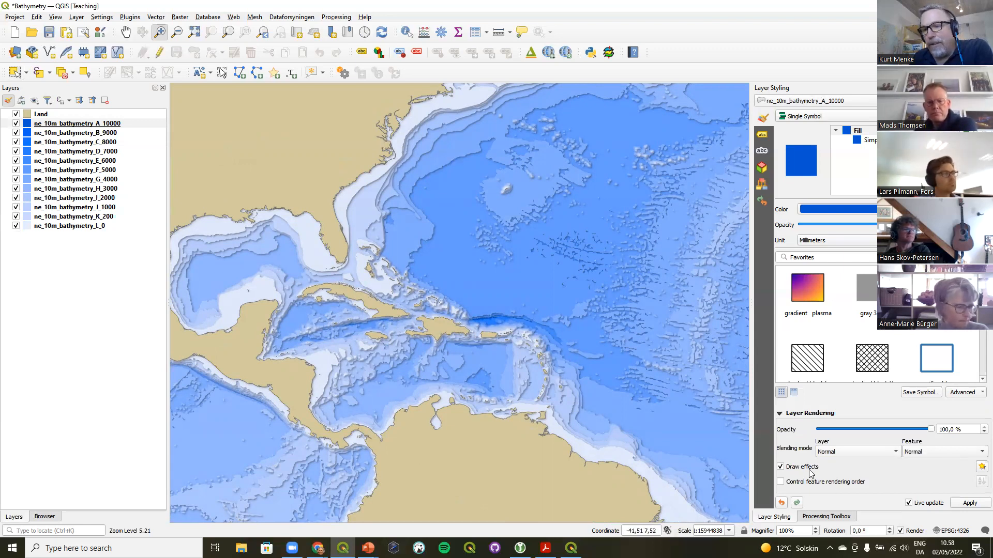
click(980, 467)
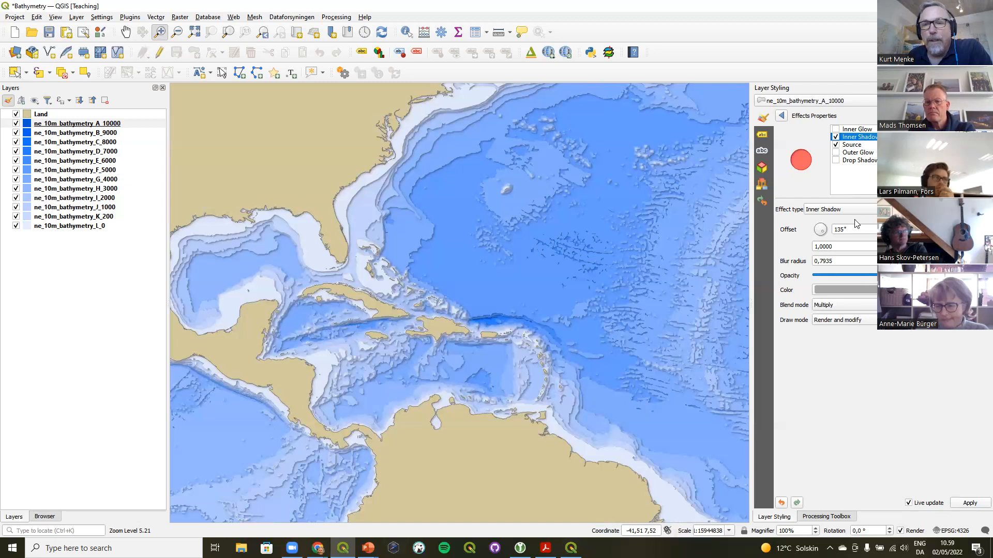
click(858, 160)
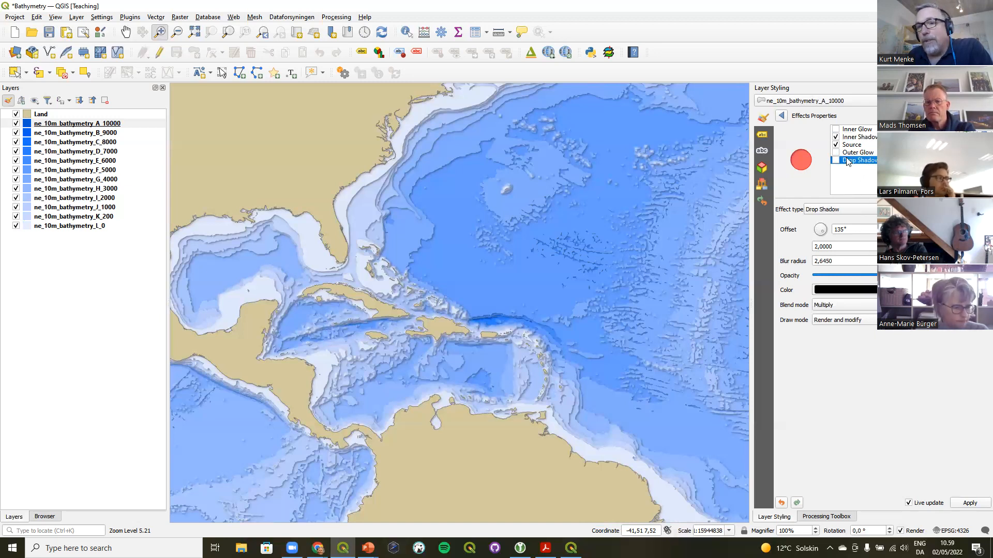
click(856, 153)
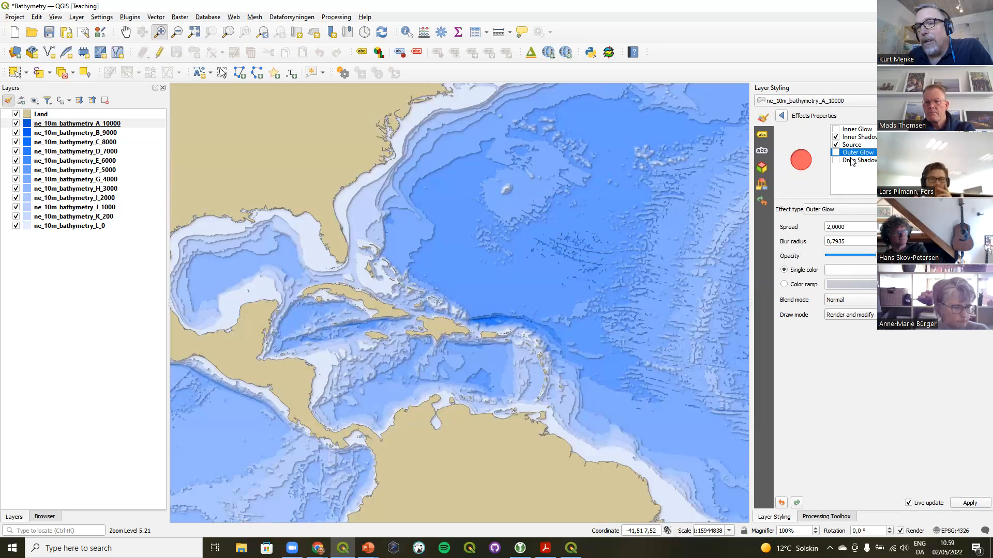
click(851, 161)
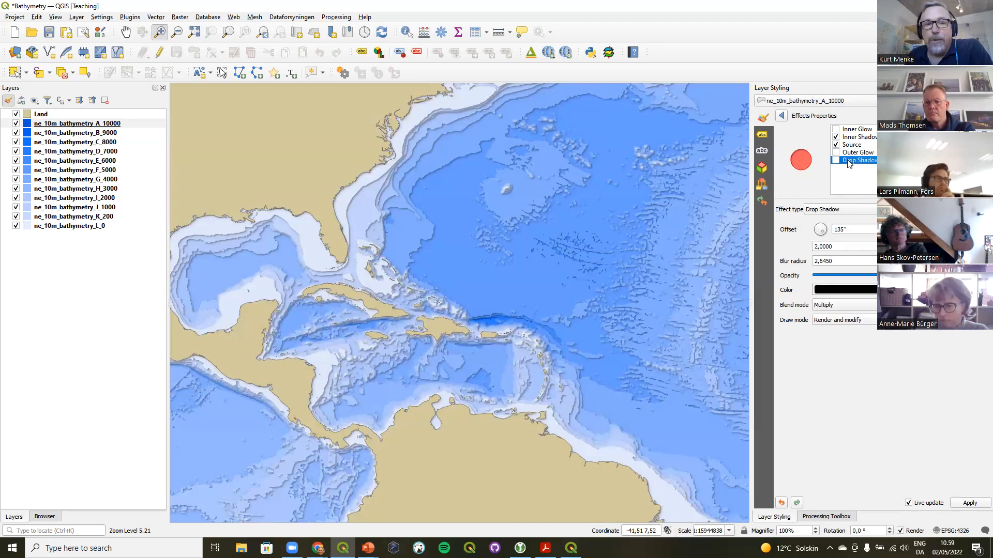
Open the Land layer's draw effect properties and enable a Drop Shadow effect
click(30, 116)
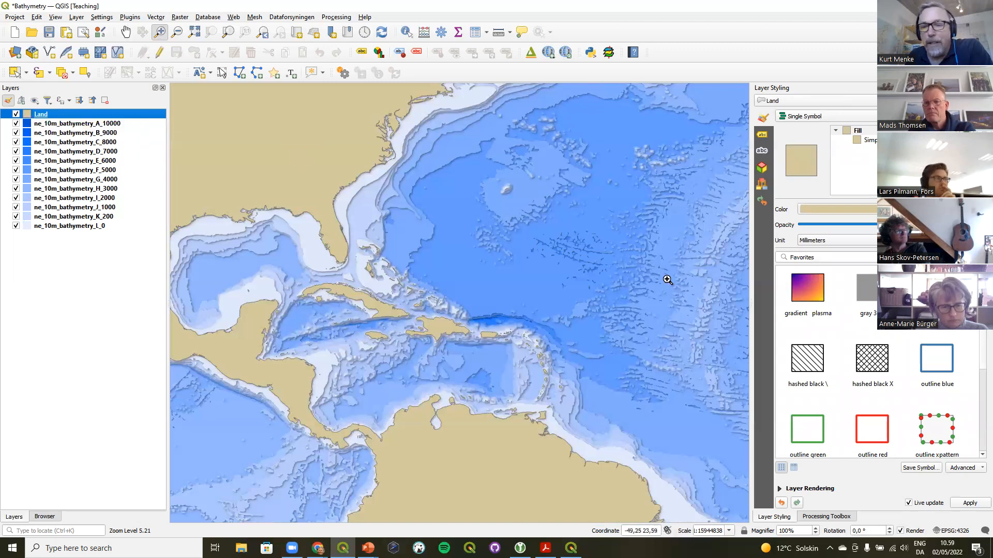
click(809, 488)
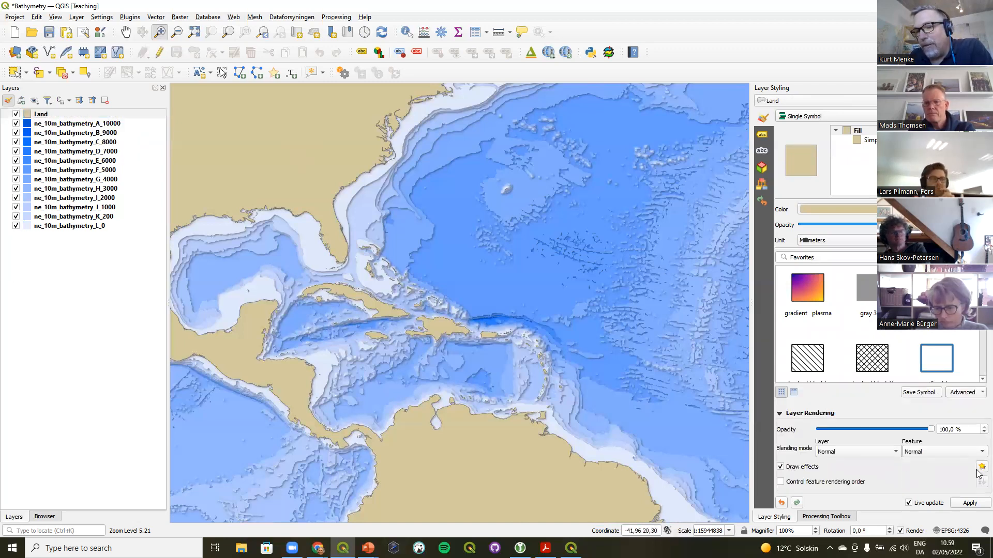
click(981, 468)
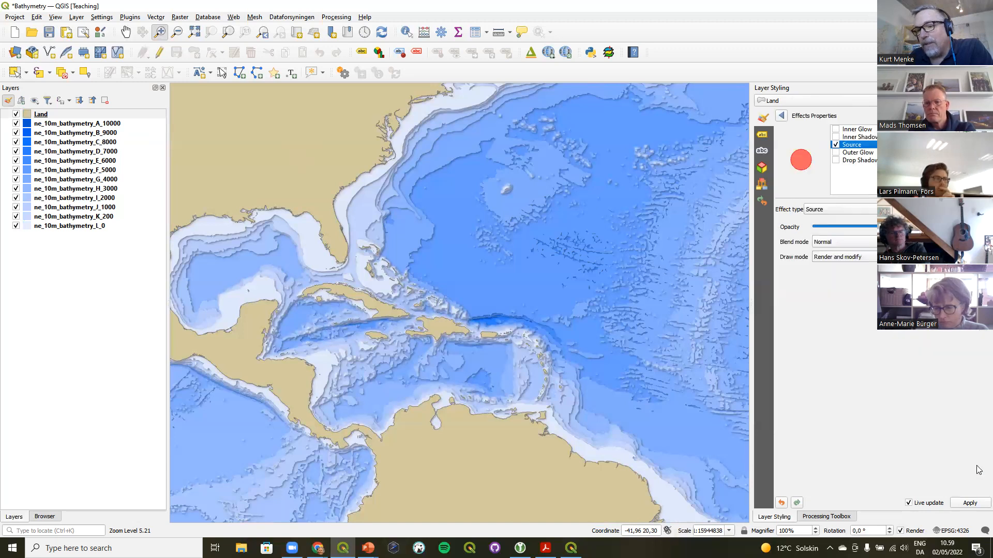
click(856, 161)
click(835, 161)
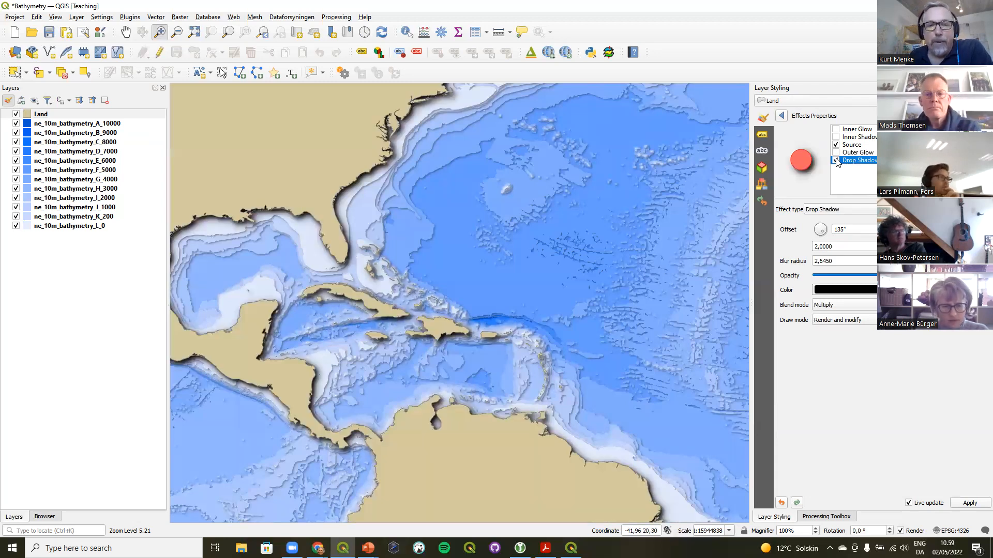
Set the Land layer's drop shadow color to grey #7c7c7c
click(978, 290)
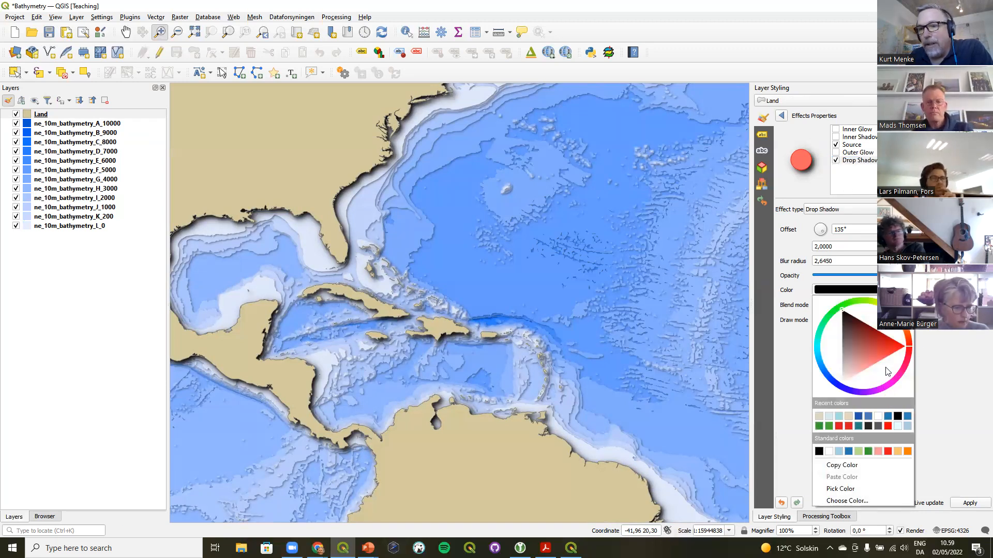
click(847, 501)
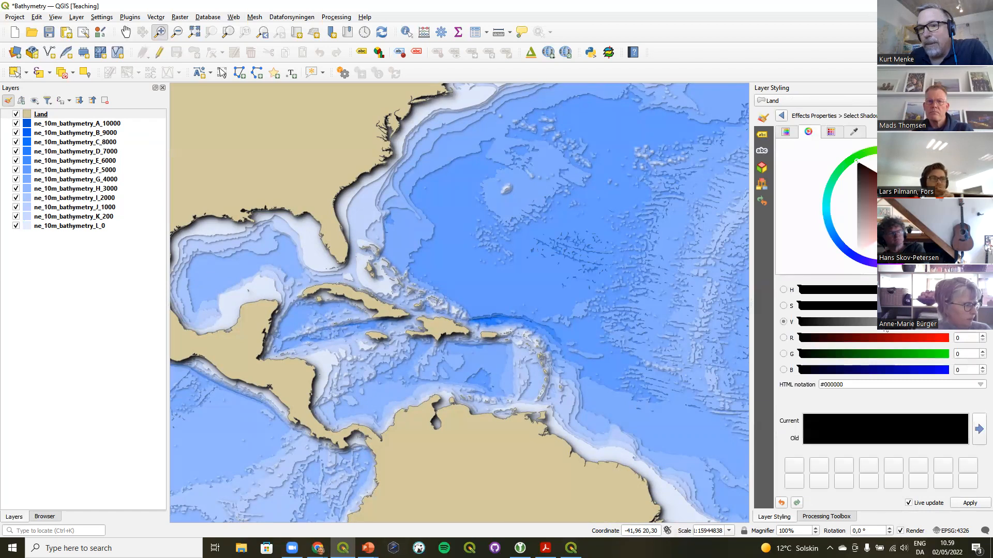
click(872, 319)
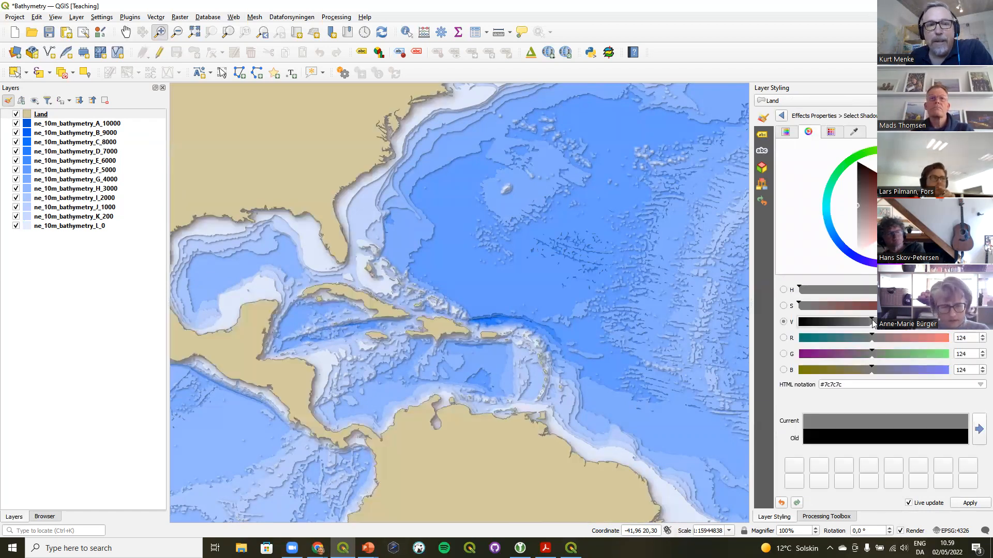
Set the drop shadow offset distance to 1,2000
click(783, 117)
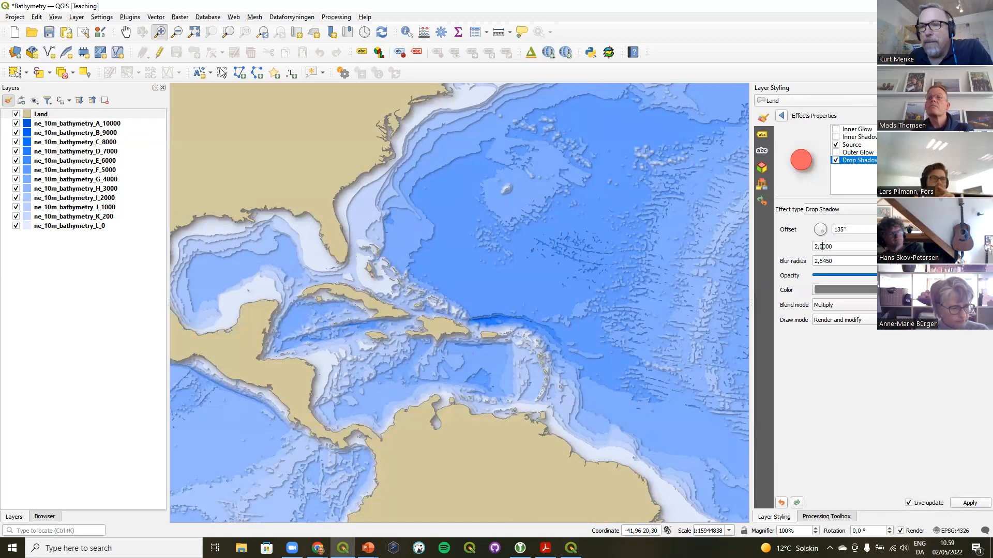
scroll(838, 247, down, 2)
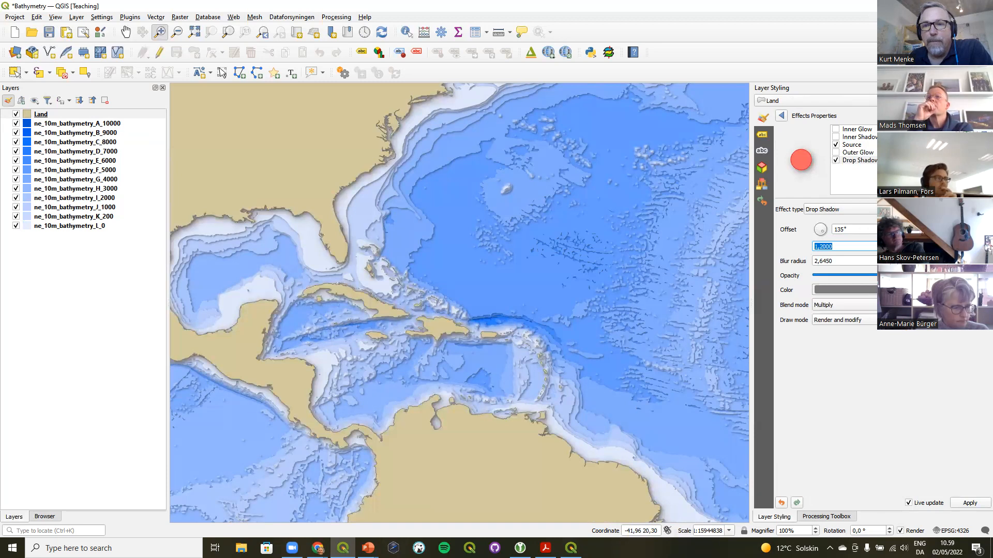
click(828, 212)
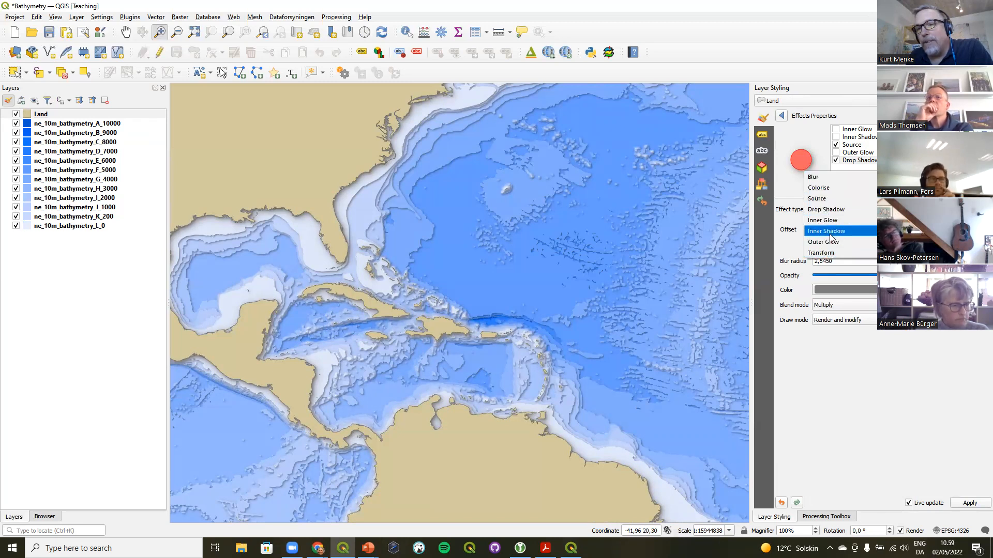
click(854, 382)
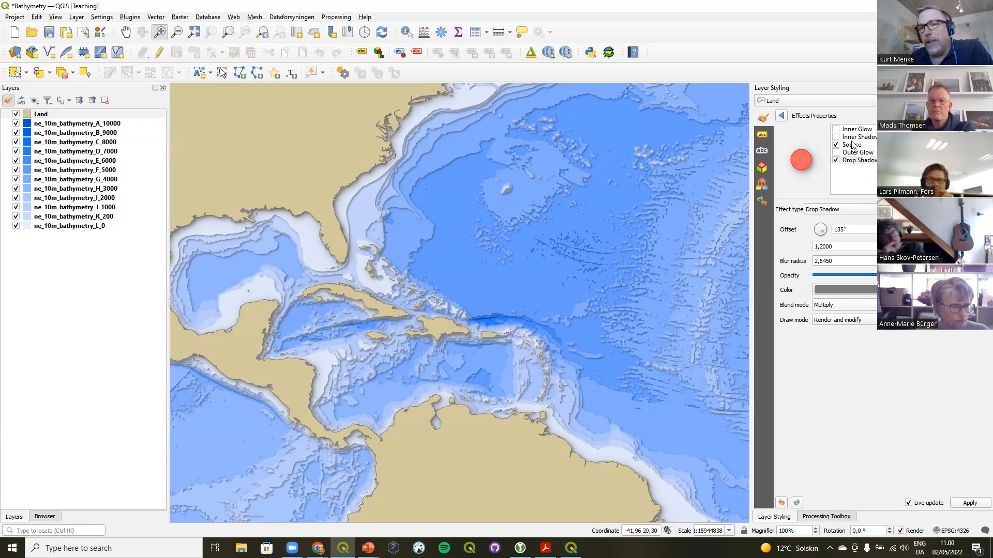
Change the Land layer's Outer Glow effect entry to a Blur effect type, then select ne_10m_bathymetry_A_10000
click(848, 209)
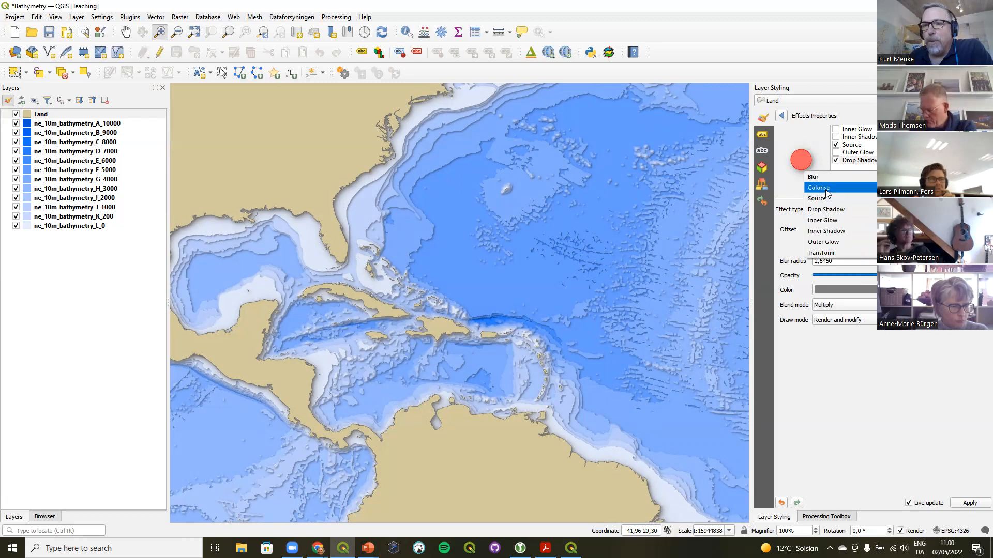
click(857, 152)
click(849, 207)
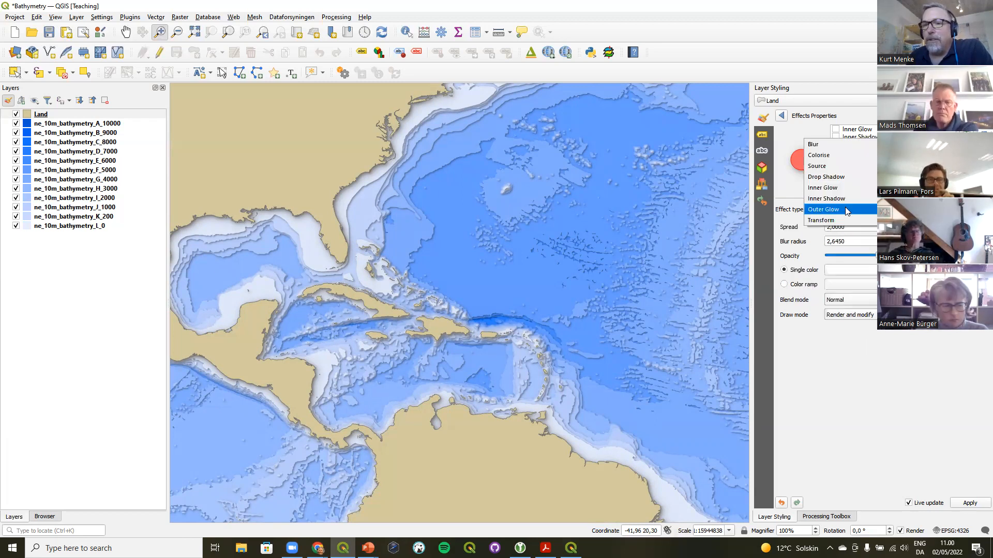
click(848, 145)
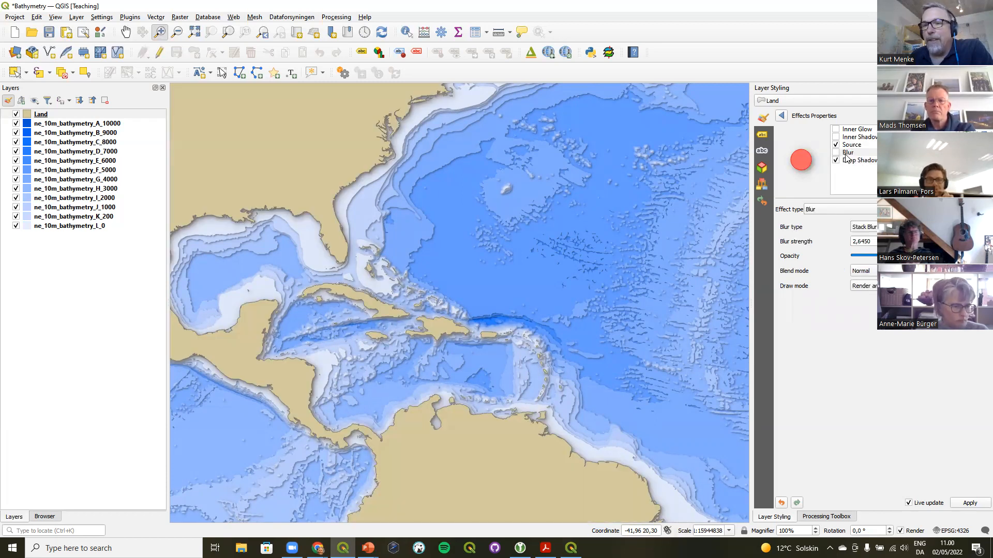
click(848, 154)
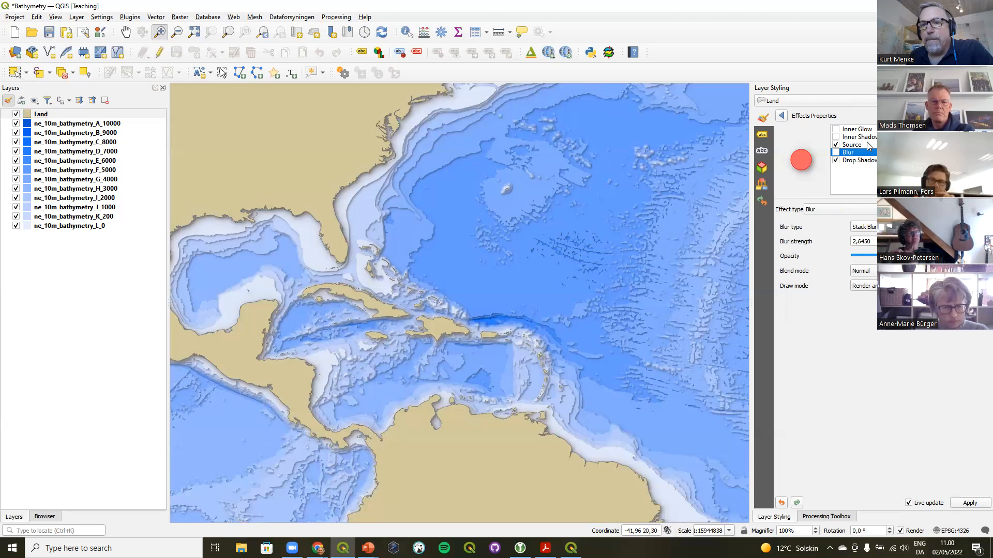
click(59, 126)
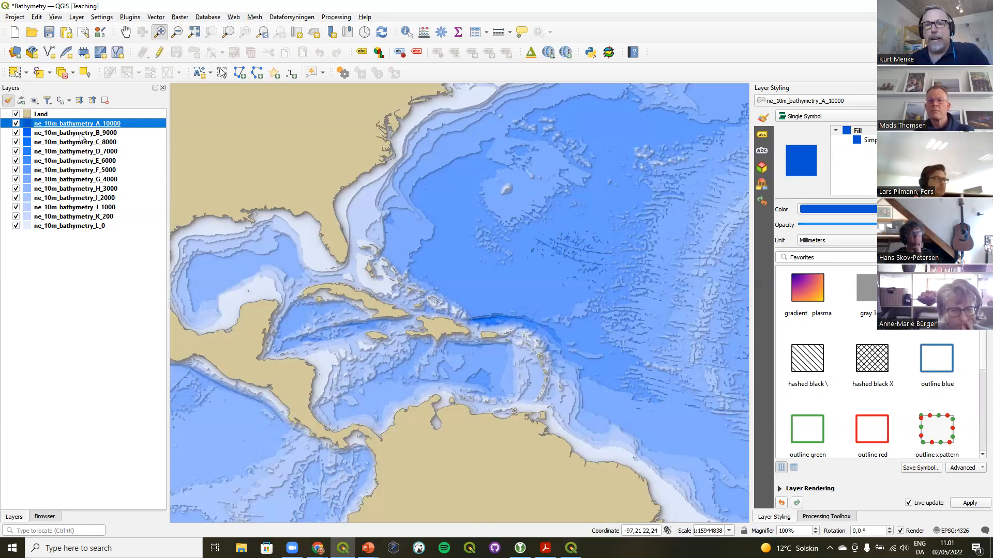
Inspect the draw effects of ne_10m_bathymetry_A_10000 and select the Land layer
click(782, 489)
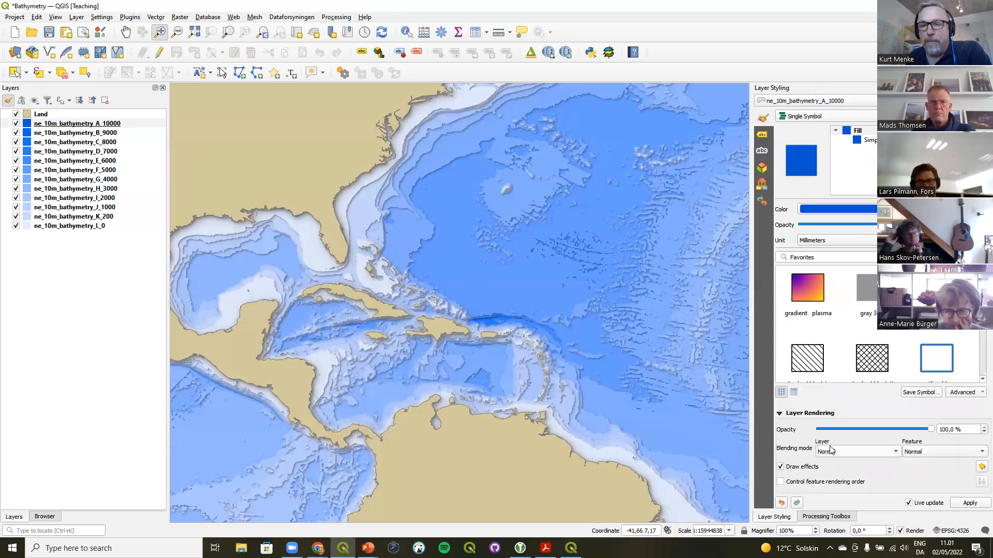
click(980, 467)
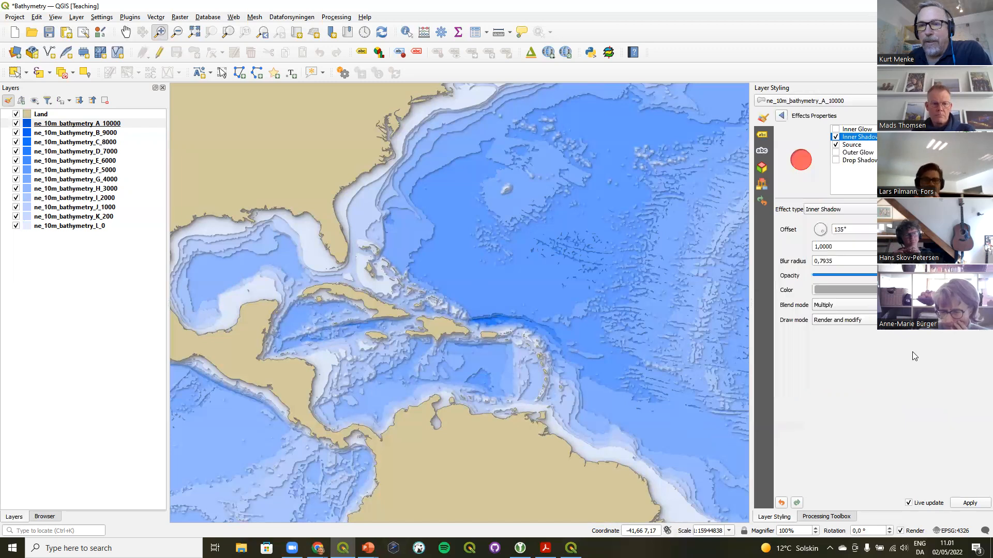
click(77, 115)
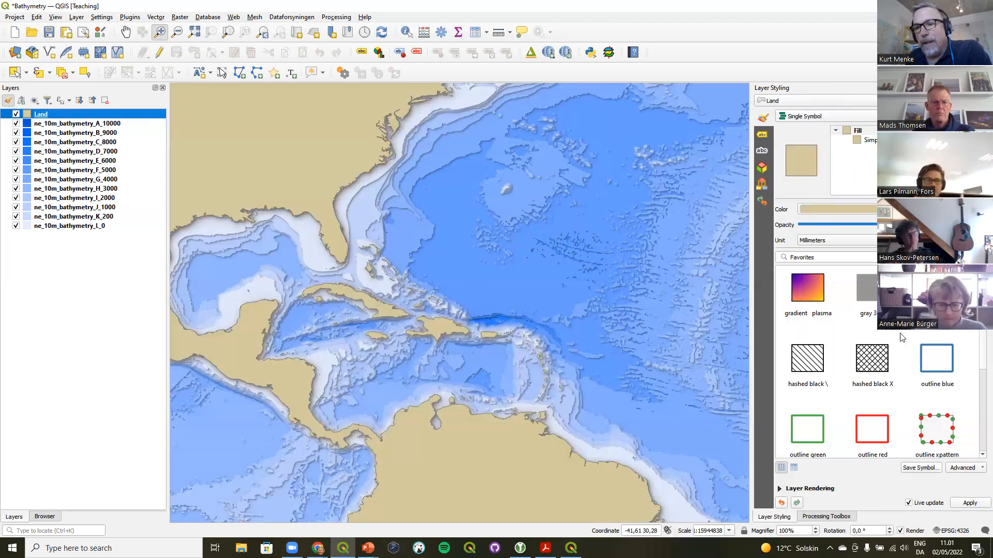
Toggle the Source effect off and on again in the Land layer's draw effects
click(828, 488)
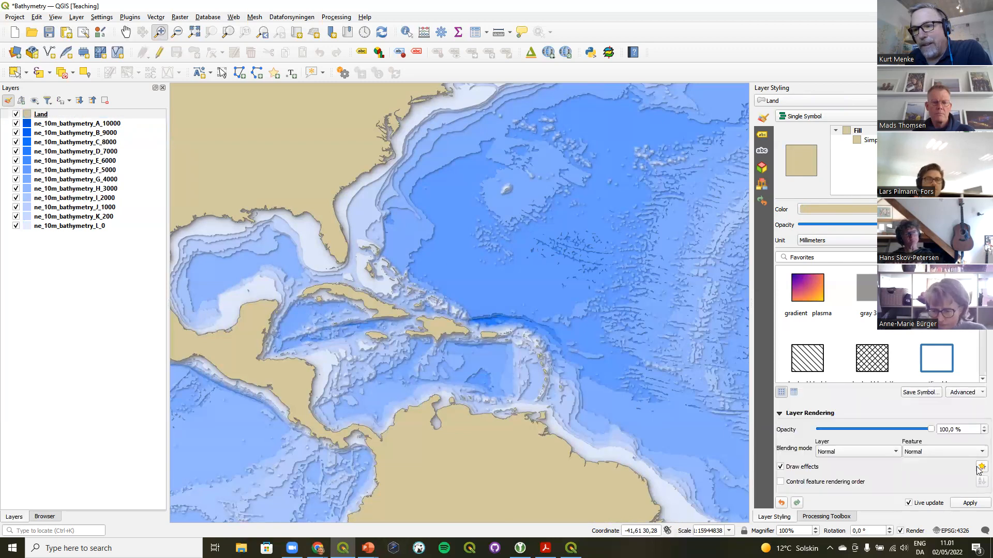
click(981, 467)
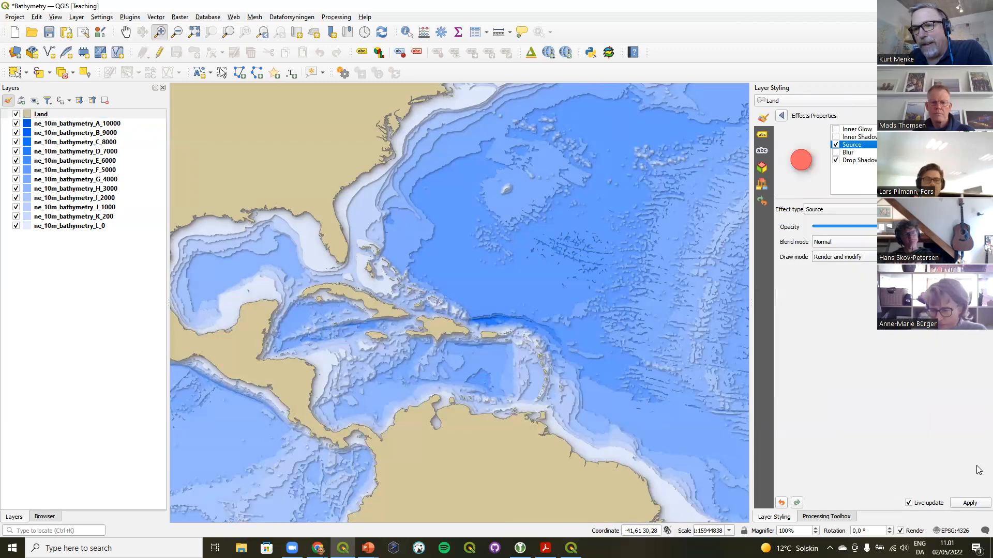
click(836, 145)
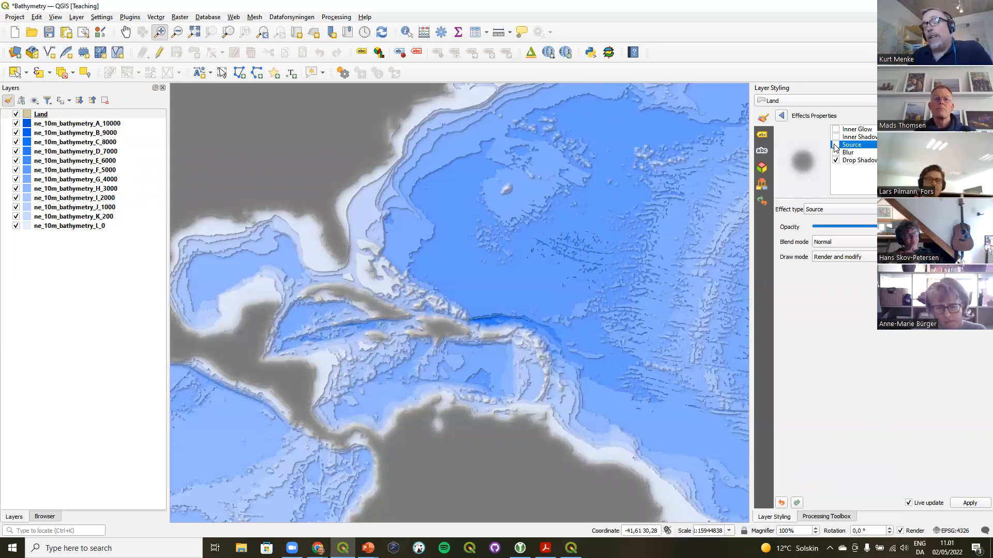
click(836, 145)
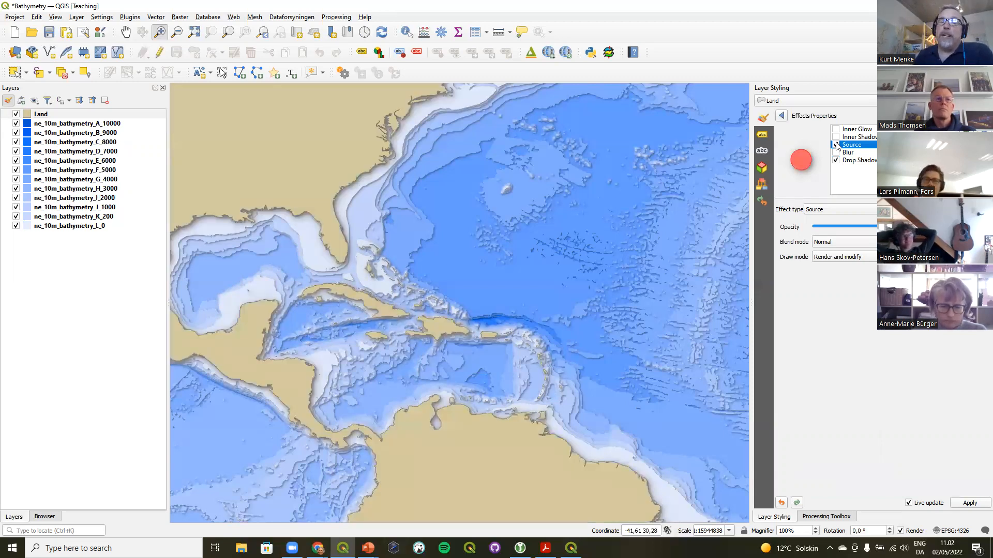
click(783, 116)
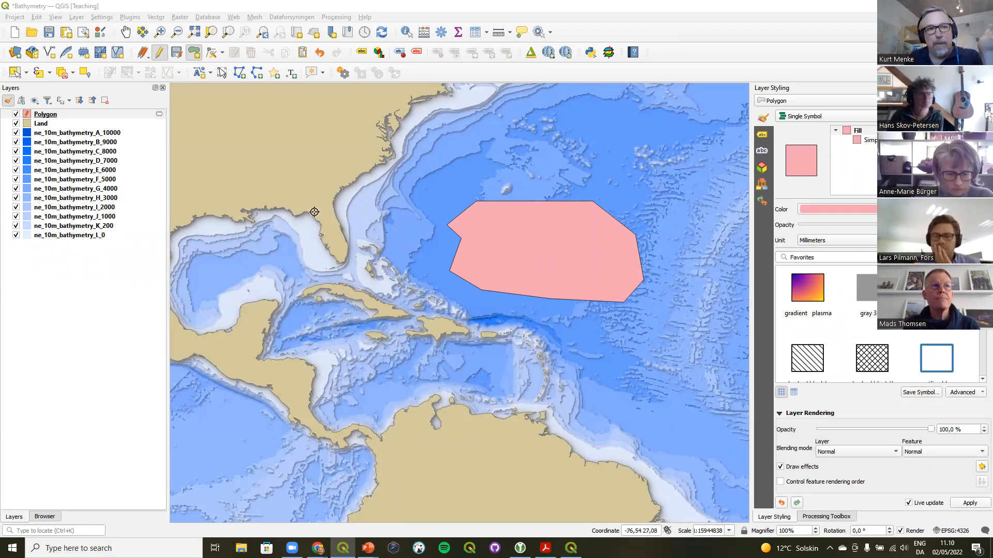
Open the Polygon layer's draw effects and toggle its Drop Shadow effect on and off
click(57, 118)
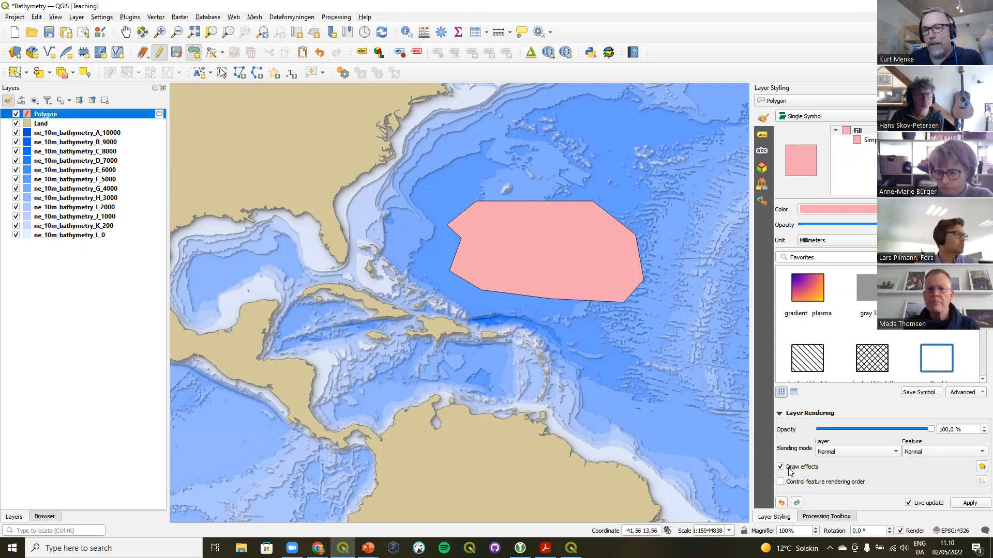
click(980, 468)
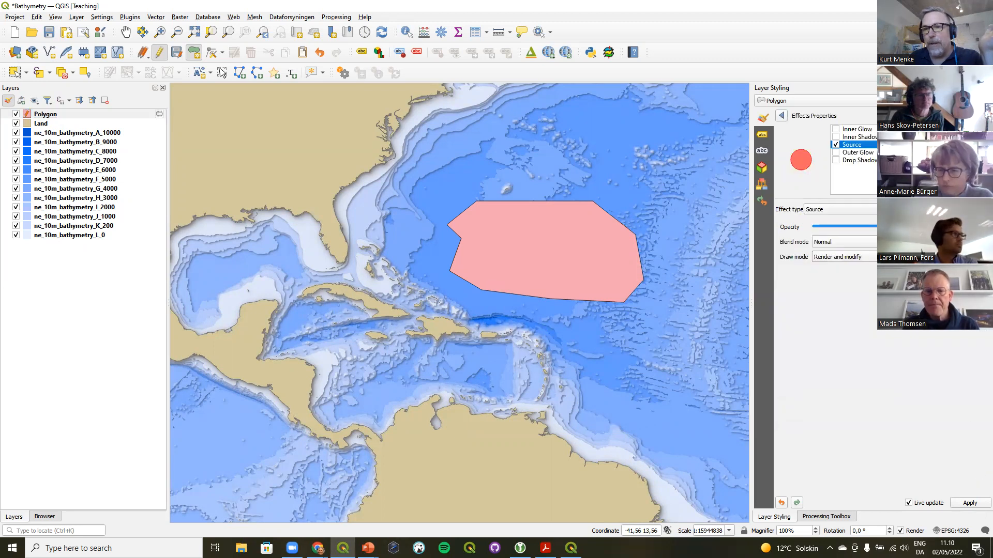
click(848, 161)
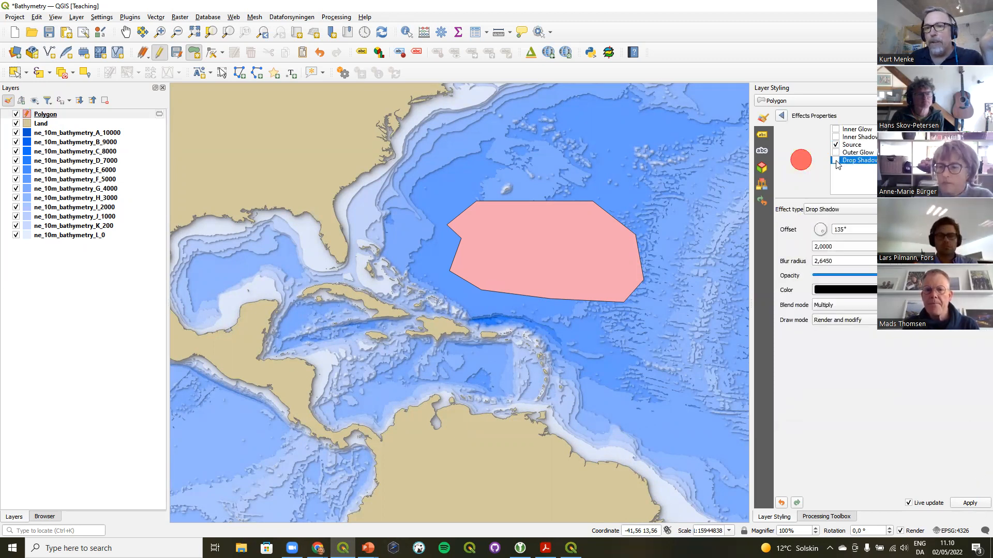
click(836, 161)
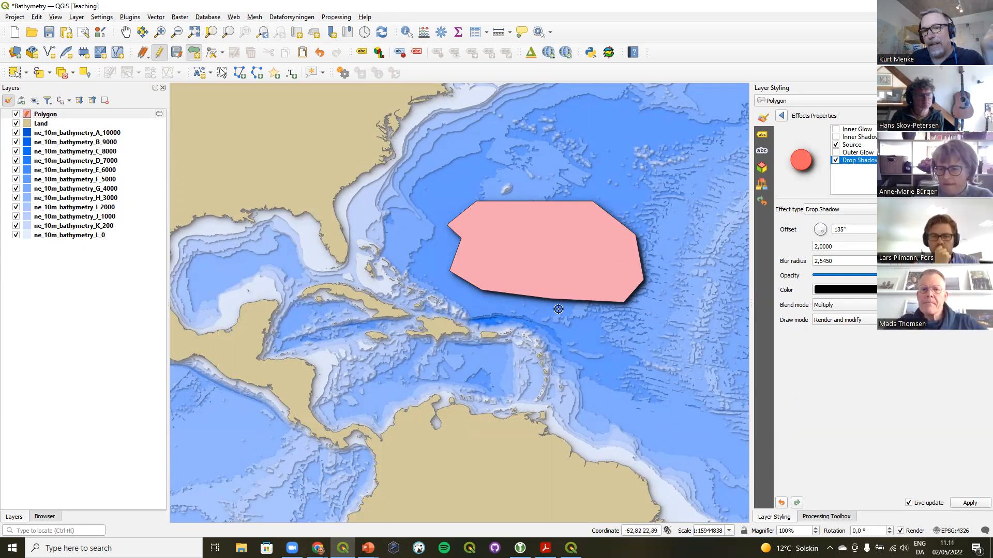
click(835, 161)
Enable the Polygon's Inner Shadow effect and set the Drop Shadow offset angle to 162°
click(835, 137)
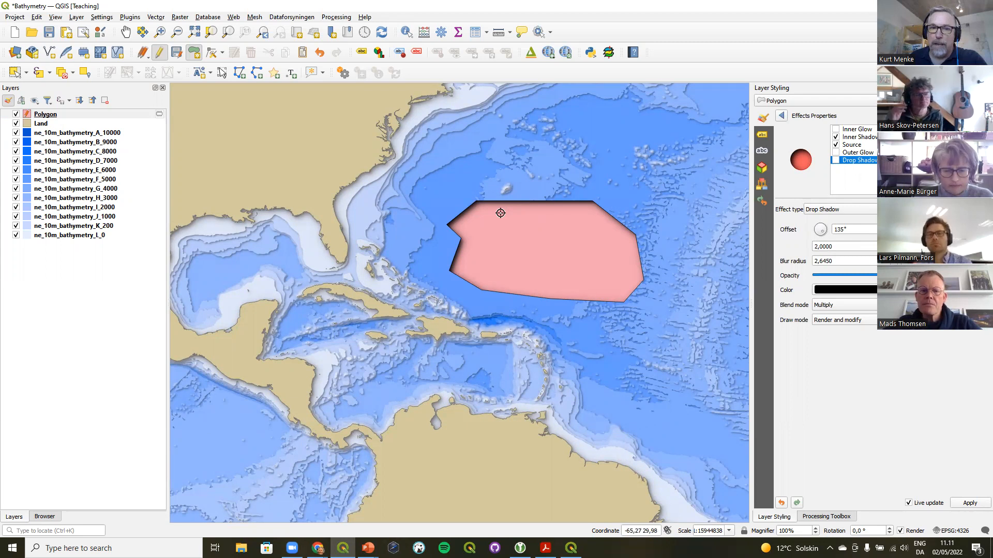
click(819, 235)
mouse_move(817, 233)
mouse_down()
mouse_move(811, 224)
mouse_move(825, 241)
mouse_up()
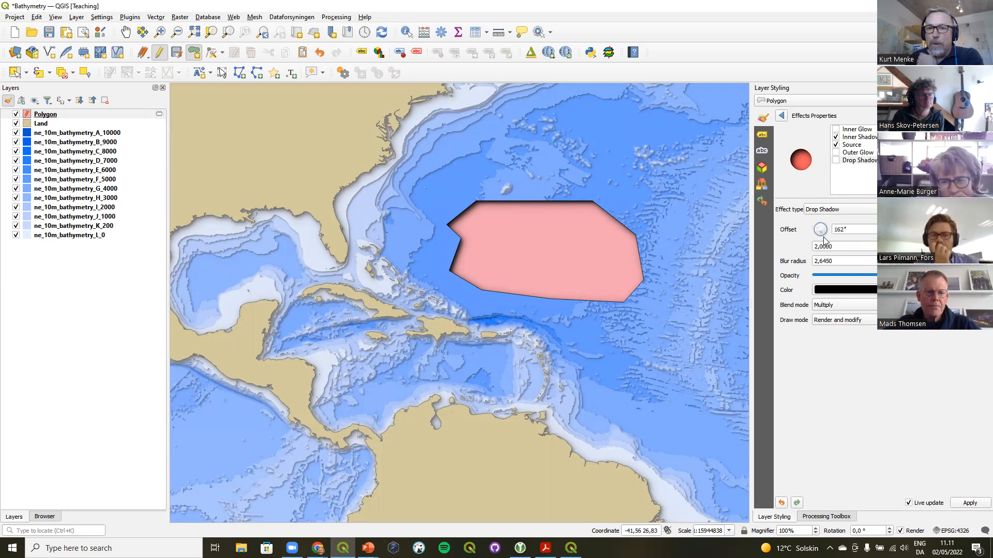
Set the Inner Shadow offset angle to 132° and switch the Inner Shadow effect off
click(857, 138)
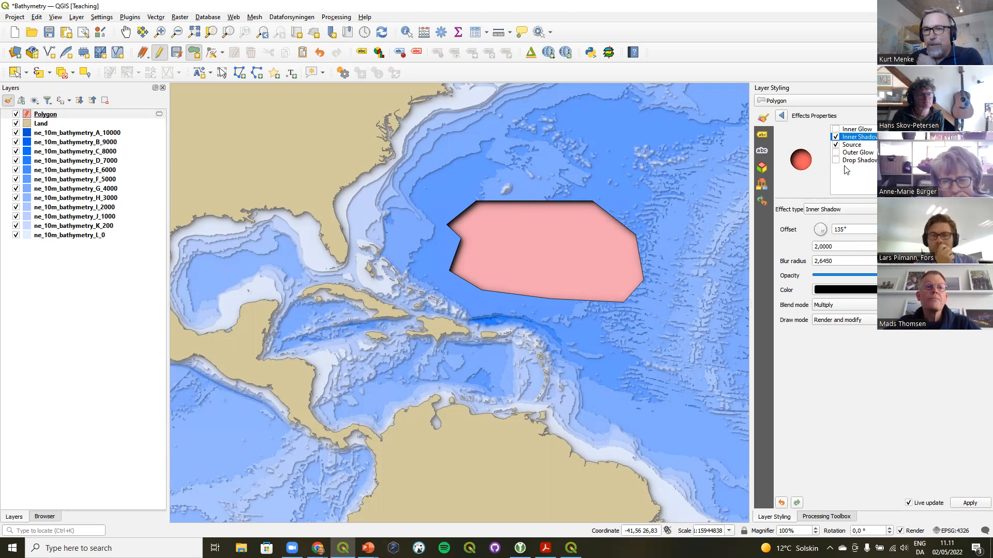
drag(824, 232, 827, 238)
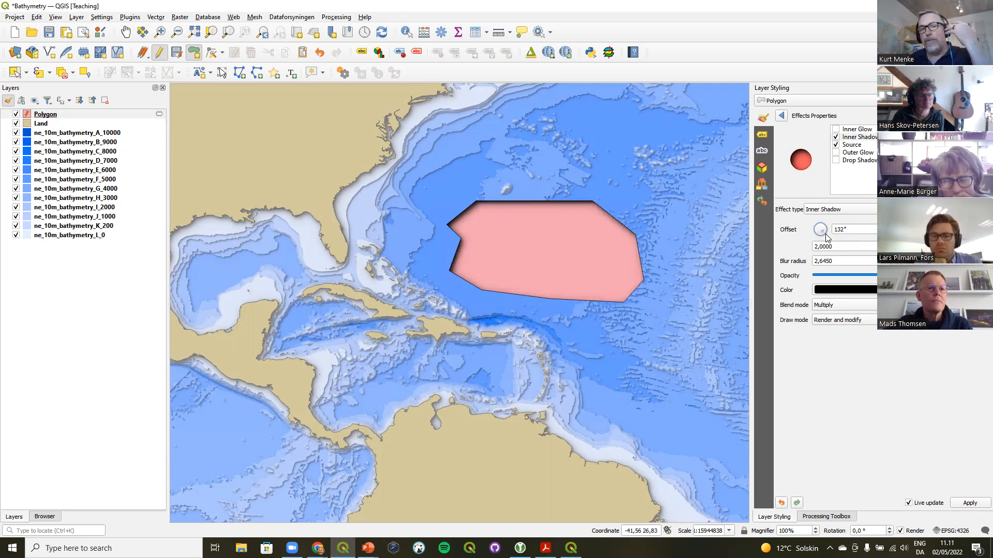
click(839, 139)
click(836, 138)
Enable Outer Glow with an inverted Blues color ramp and switch on the Inner Glow effect
click(836, 161)
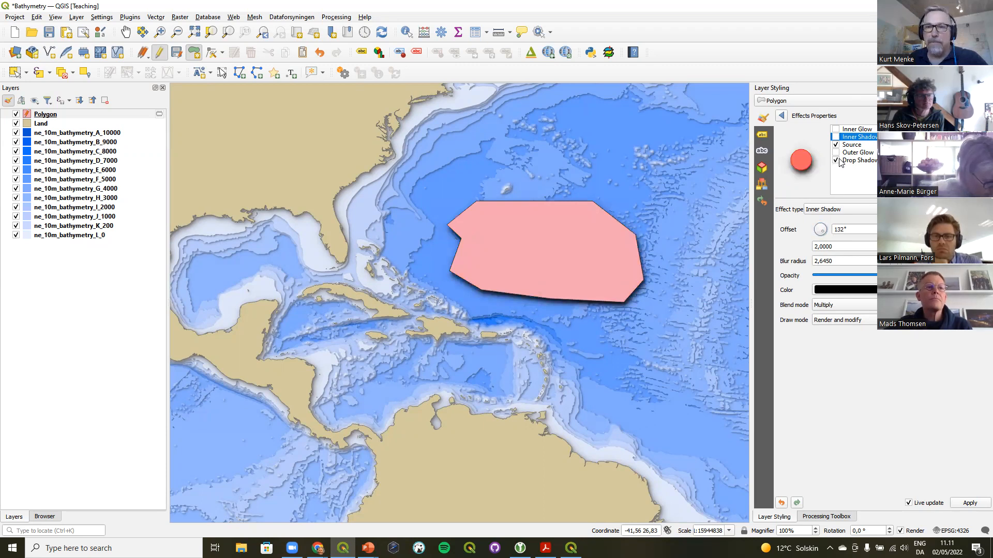
click(836, 161)
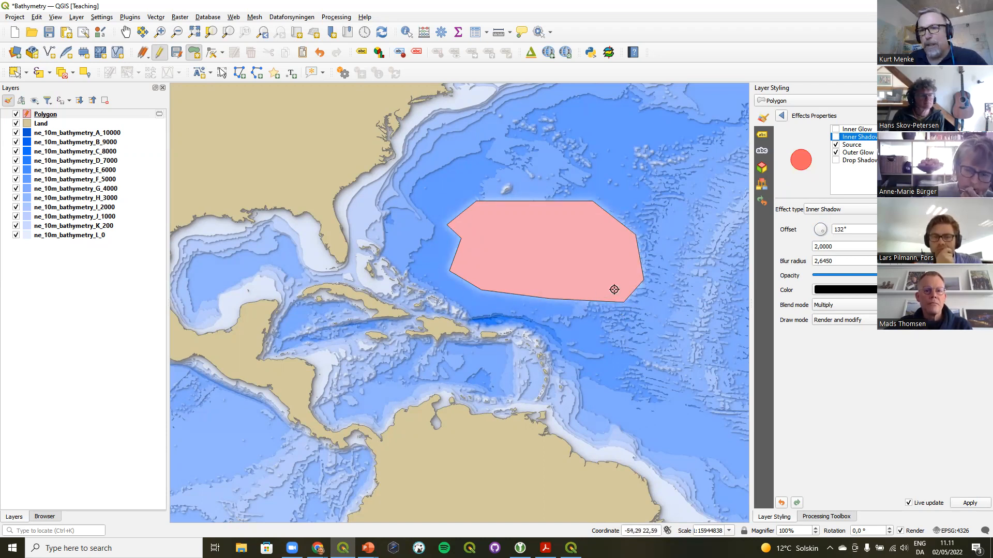
click(848, 153)
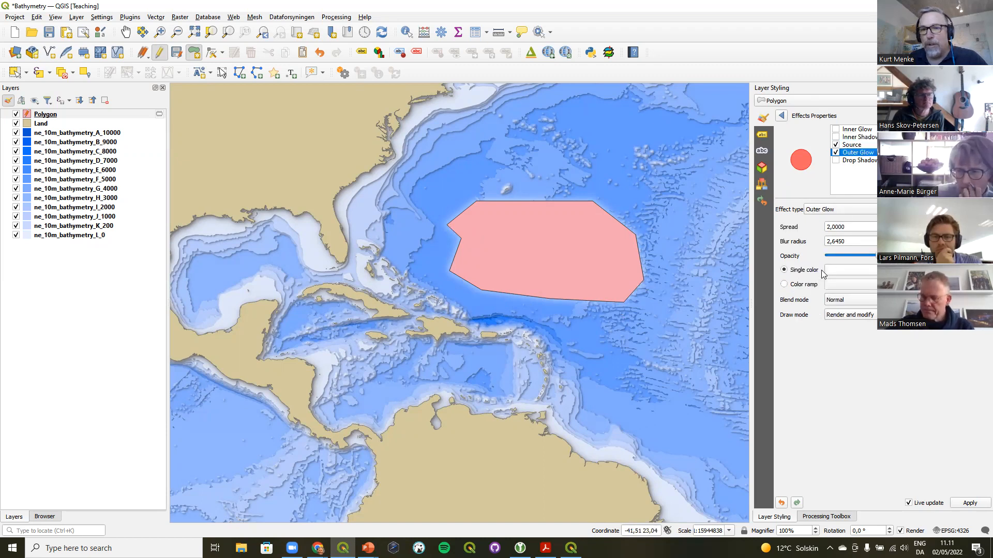
click(796, 286)
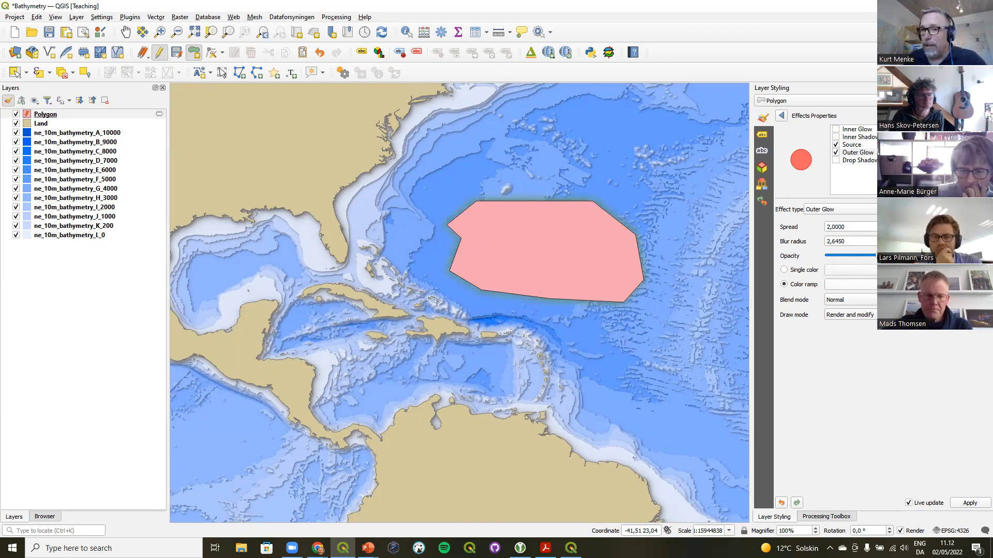
click(936, 284)
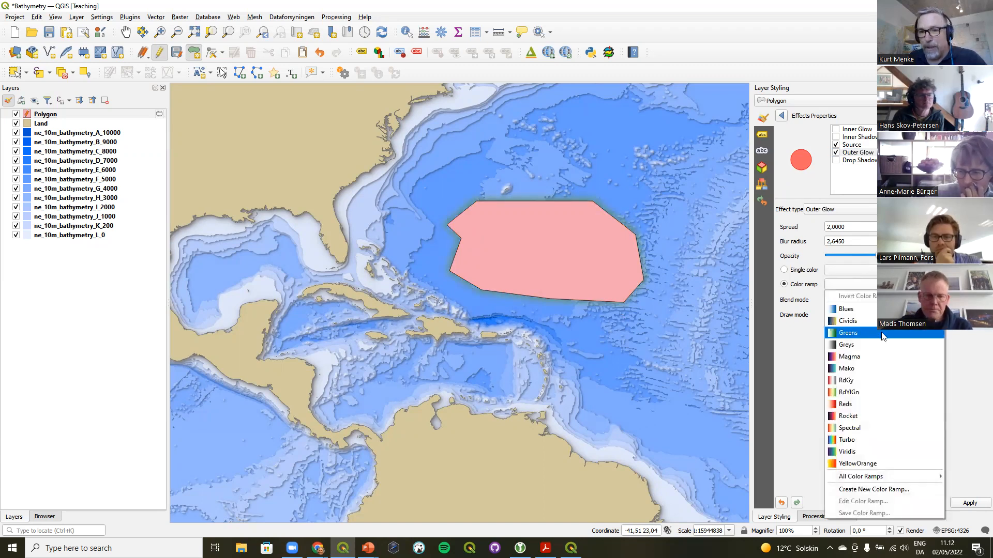
click(869, 310)
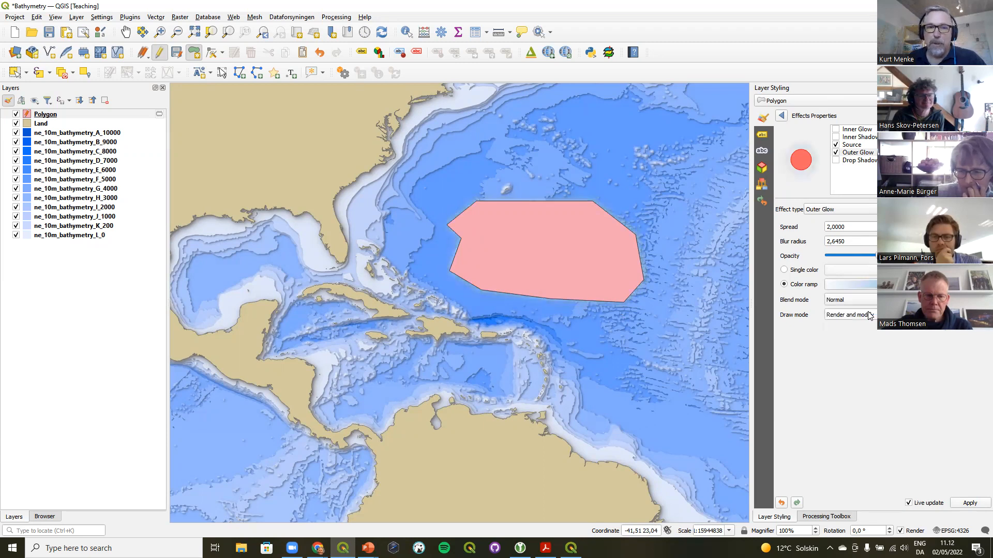
click(936, 284)
click(858, 296)
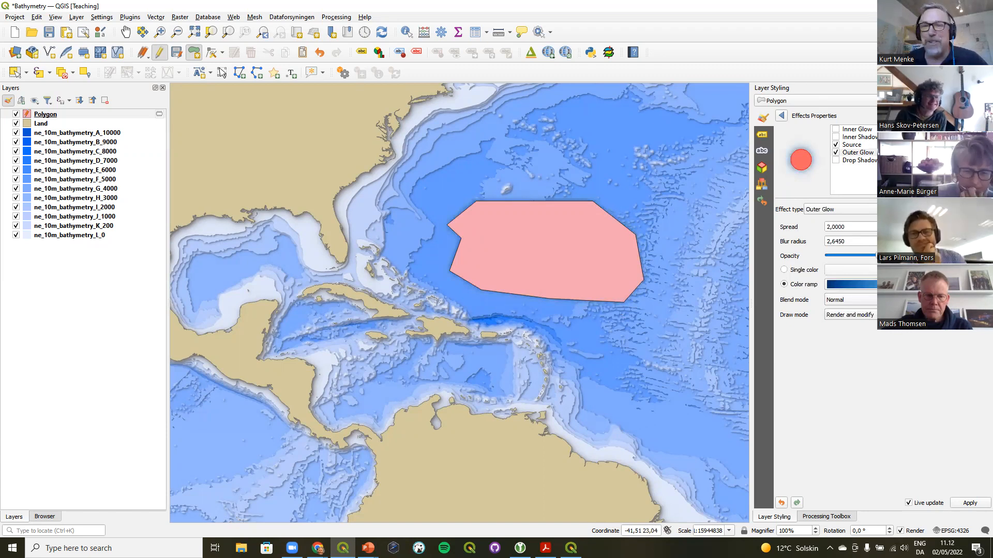
click(857, 129)
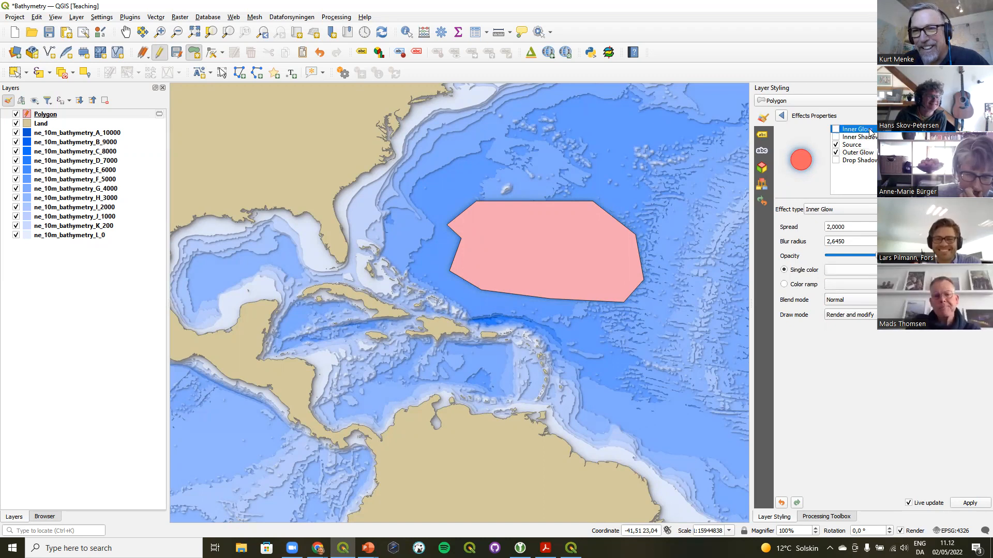
click(836, 129)
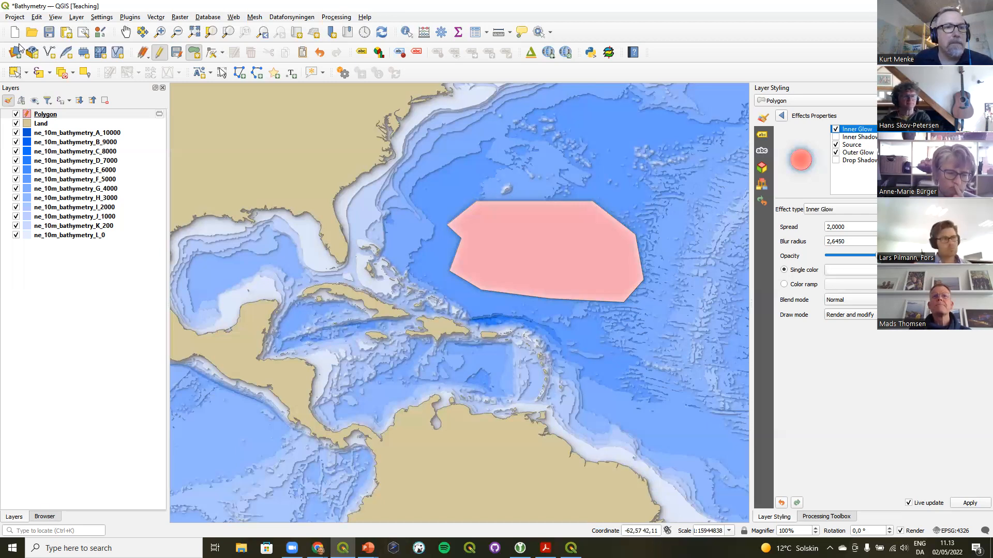
Open the DKCoast project from the LayerEffects folder, discarding the current project's changes
click(50, 515)
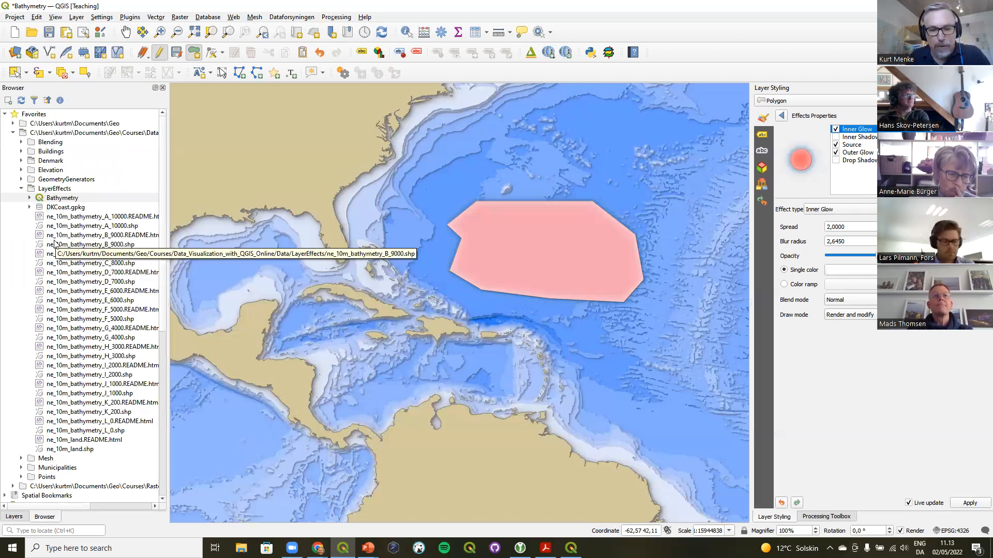
click(29, 207)
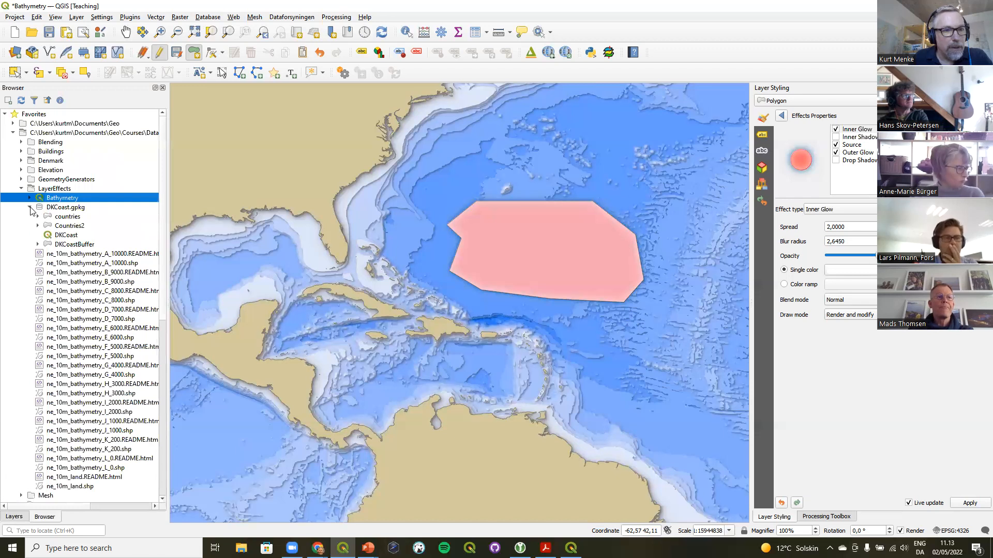
double_click(72, 238)
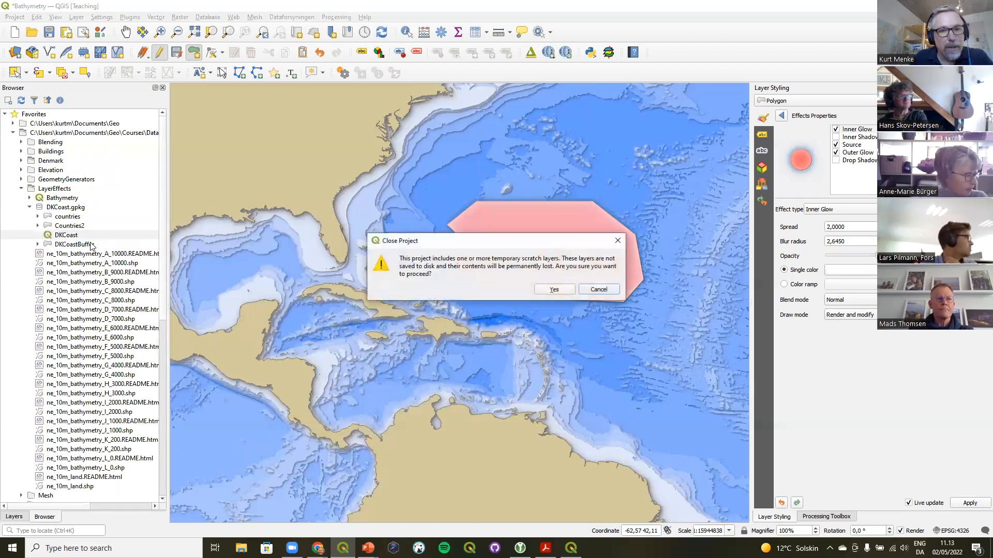
click(552, 291)
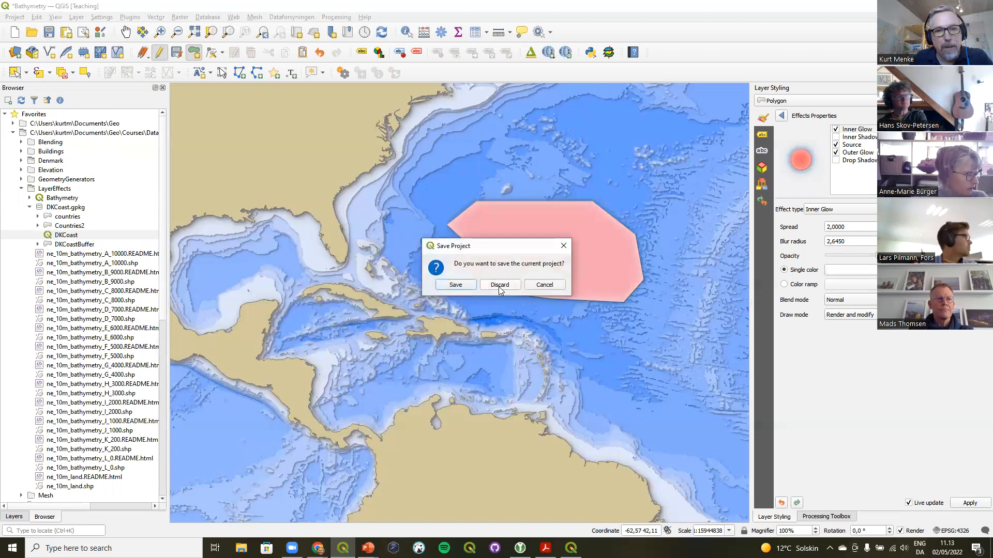
click(498, 286)
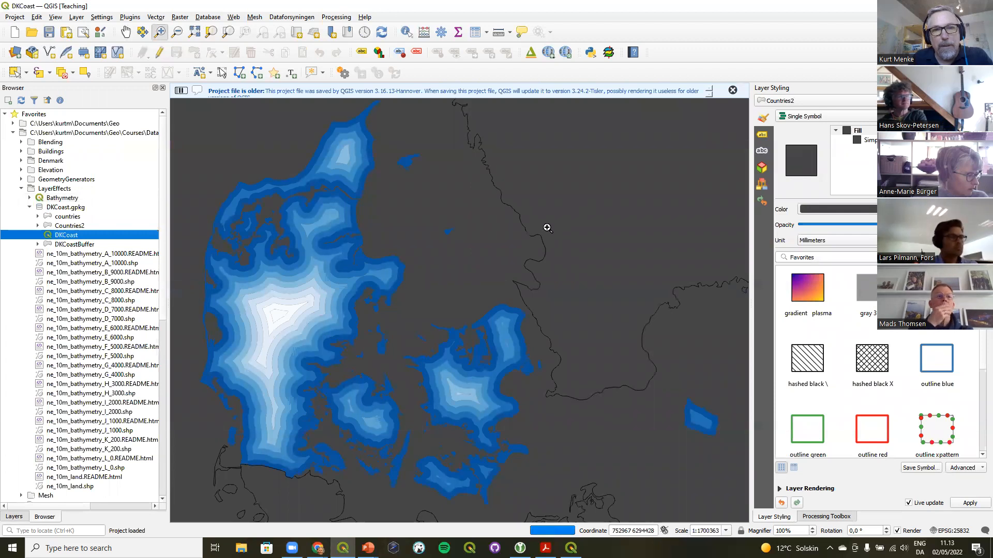
Enable draw effects on the DKCoast — DKCoastBuffer layer
click(732, 90)
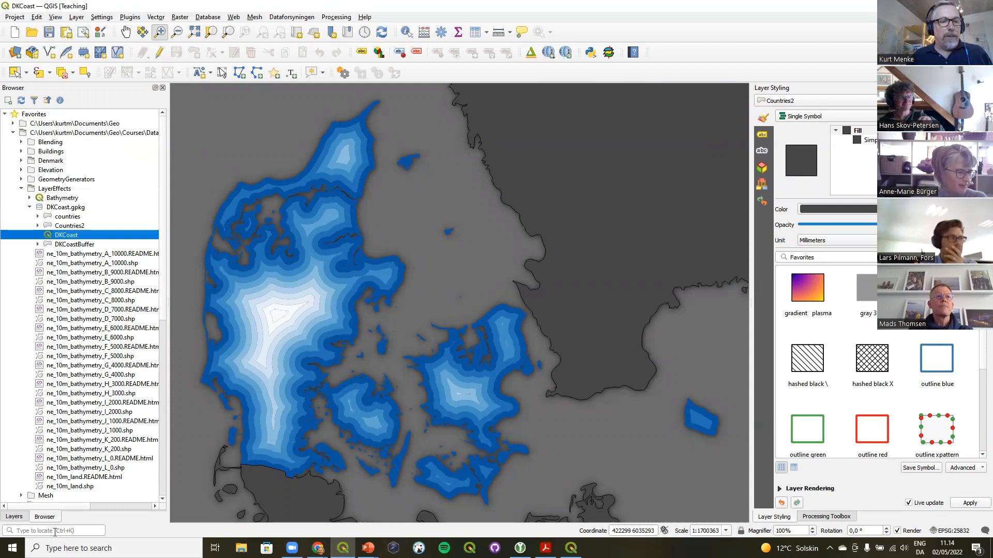
click(12, 516)
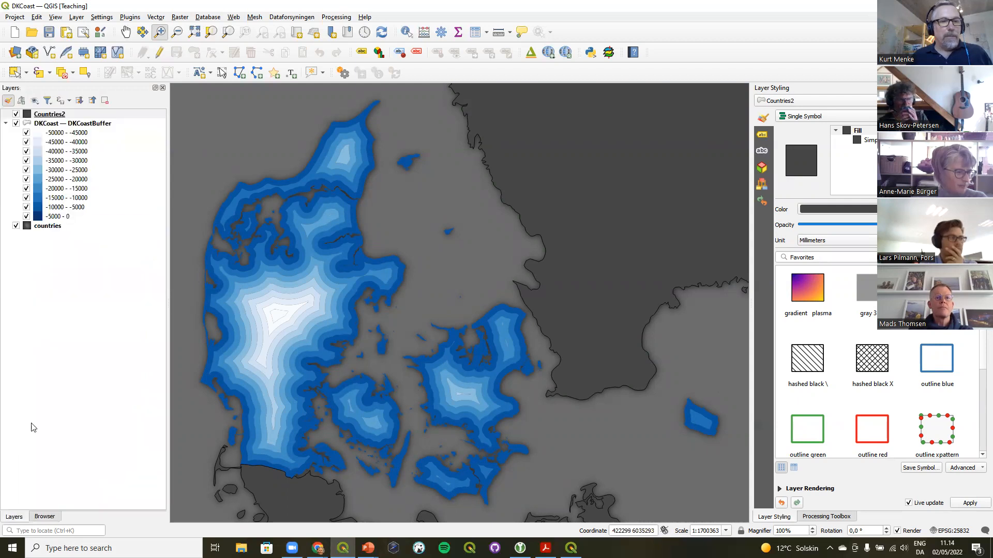
click(73, 124)
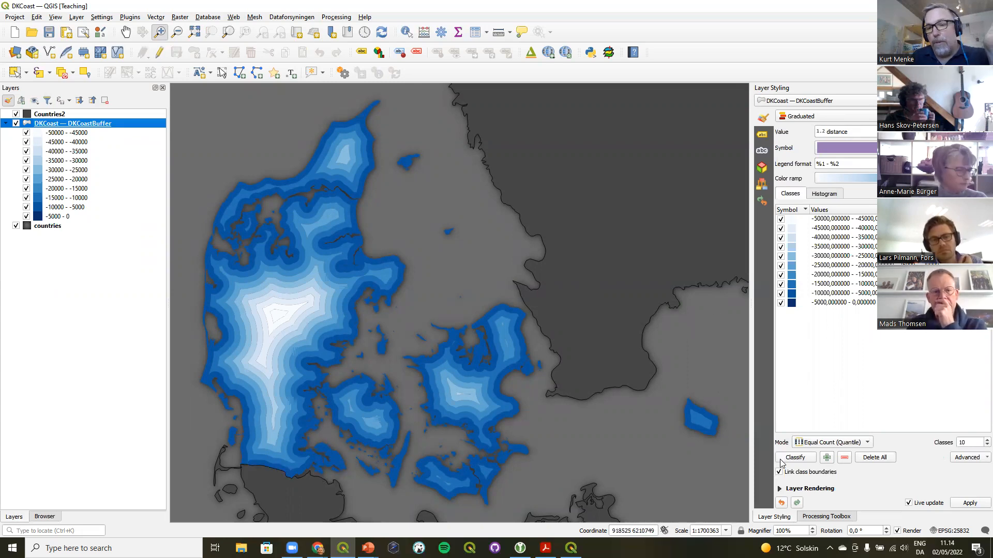
click(779, 489)
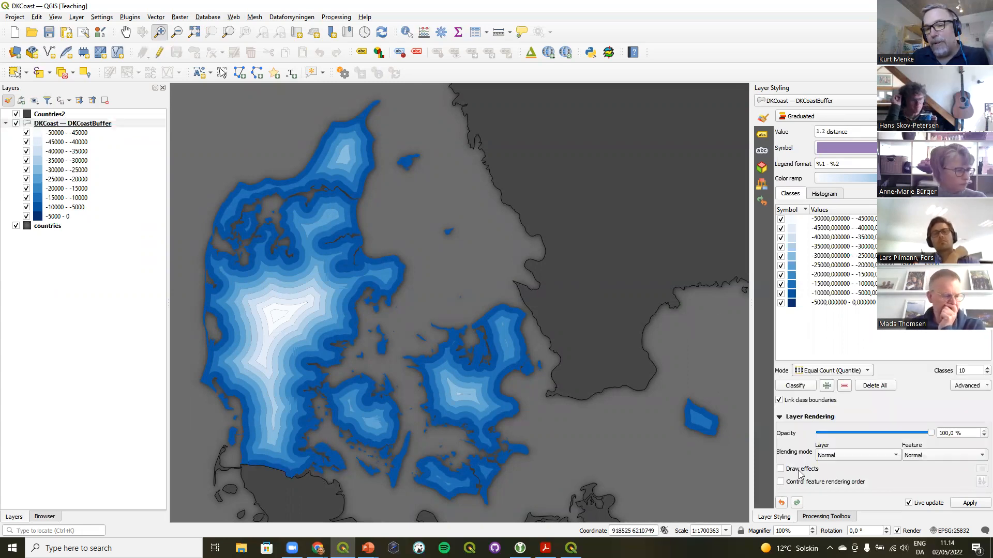
click(780, 468)
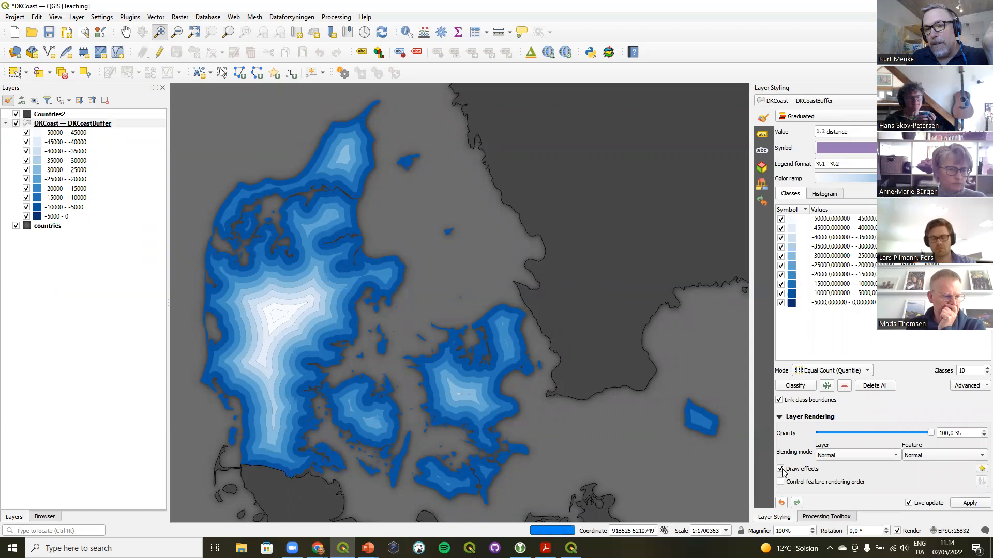
Switch a Drop Shadow on and off again in the layer-level effects, then return to the symbology settings
click(979, 471)
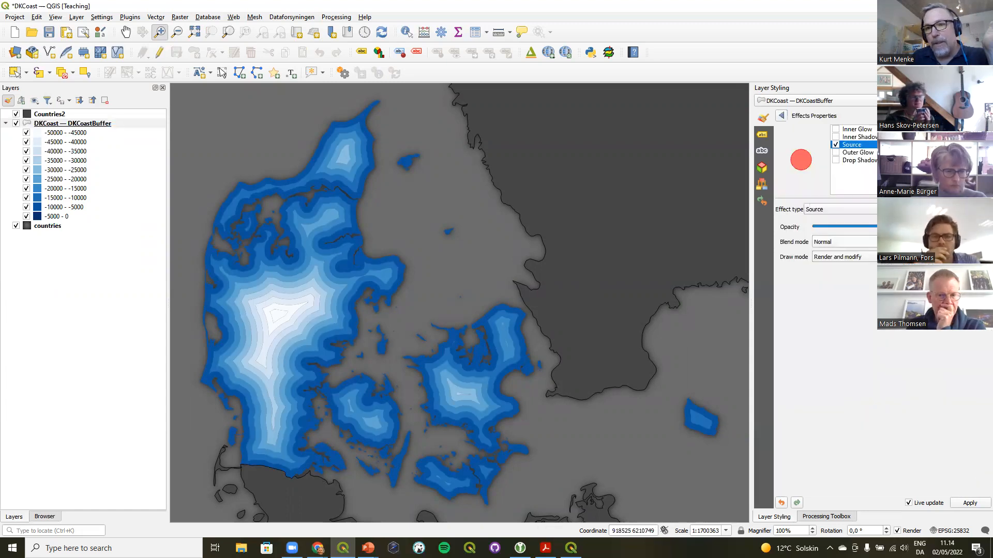
click(846, 161)
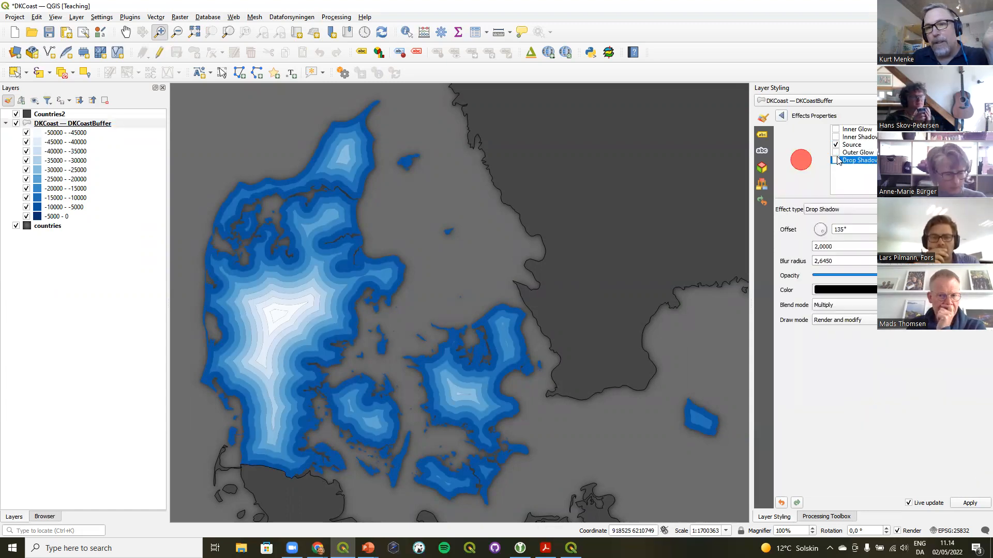
click(836, 161)
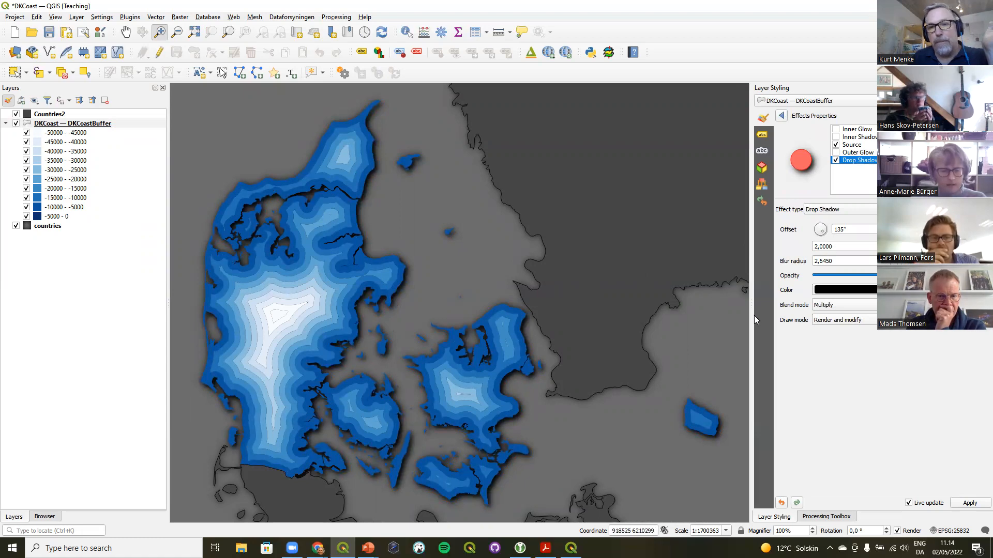
click(836, 160)
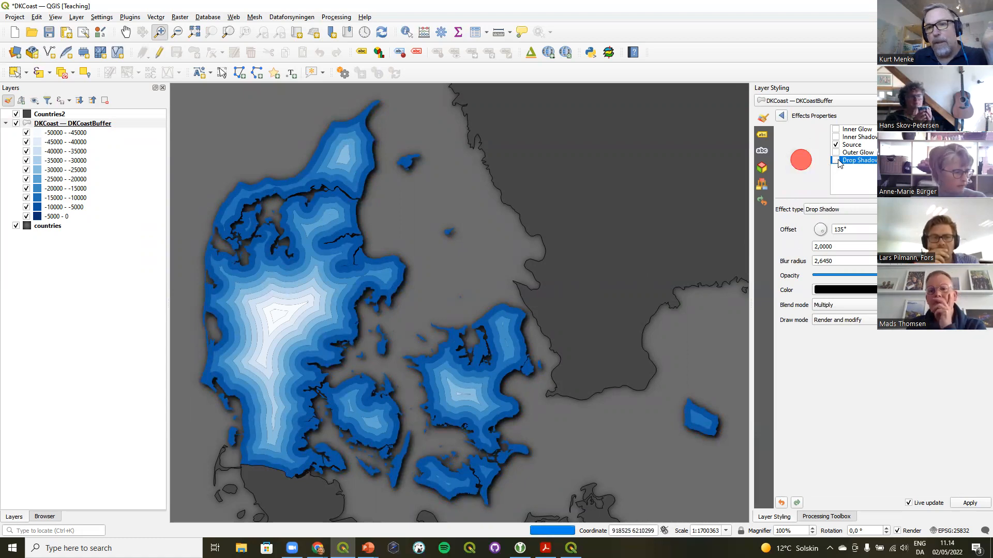
click(781, 116)
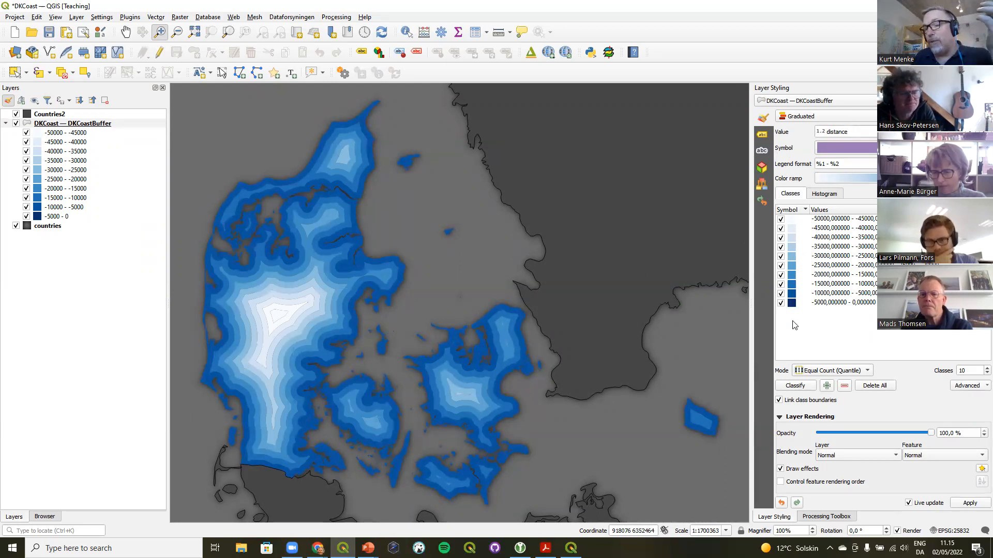
Enable draw effects on the class symbol's Simple Fill layer and switch on its Drop Shadow effect
click(855, 149)
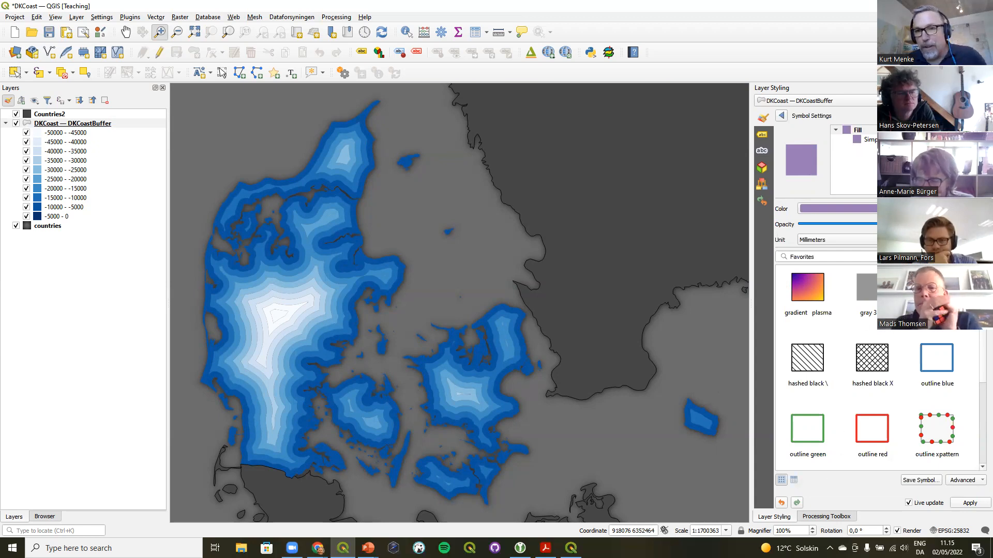
click(880, 140)
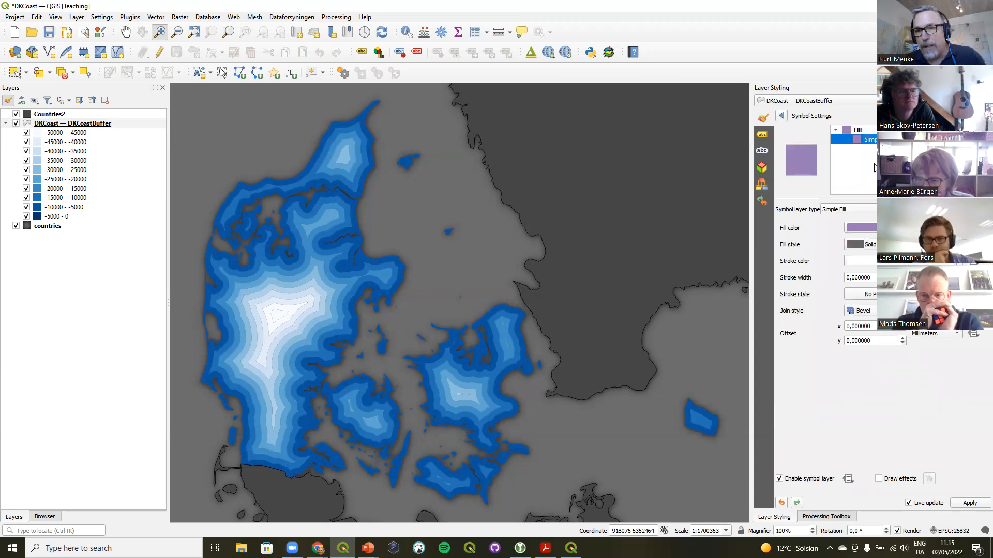
click(878, 479)
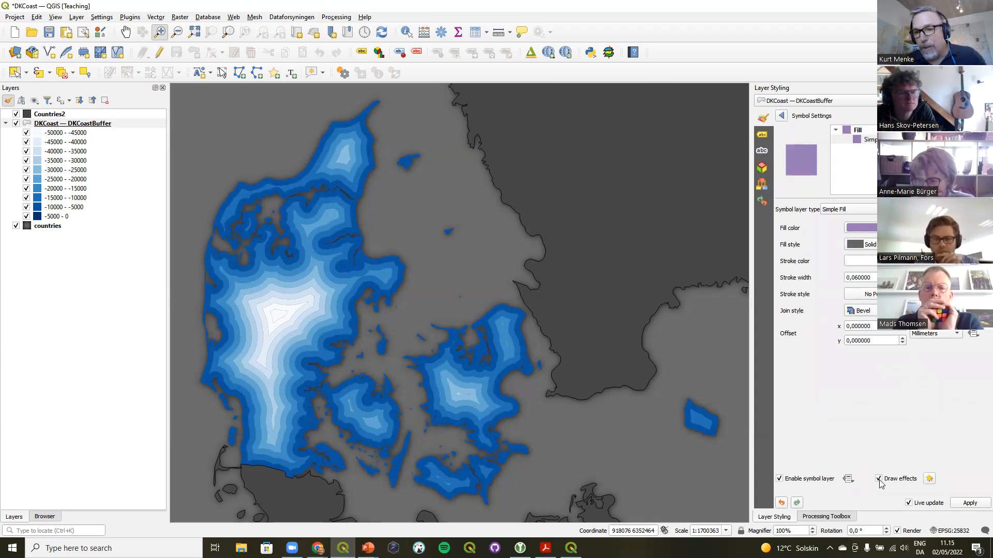
click(929, 479)
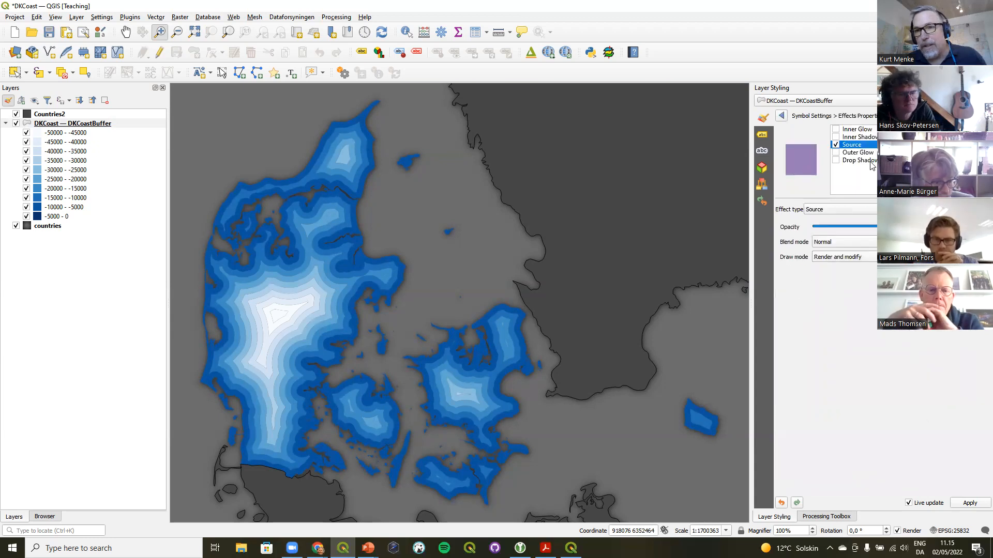
click(871, 161)
click(836, 161)
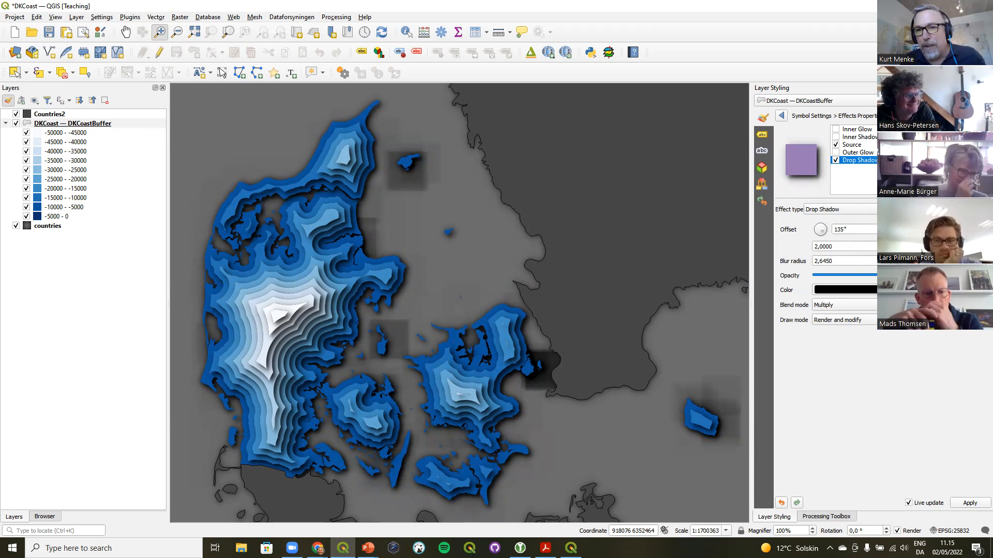
Set the Drop Shadow offset distance to 0,4000 and the blur radius to 0,8450
scroll(845, 245, down, 4)
scroll(844, 246, down, 2)
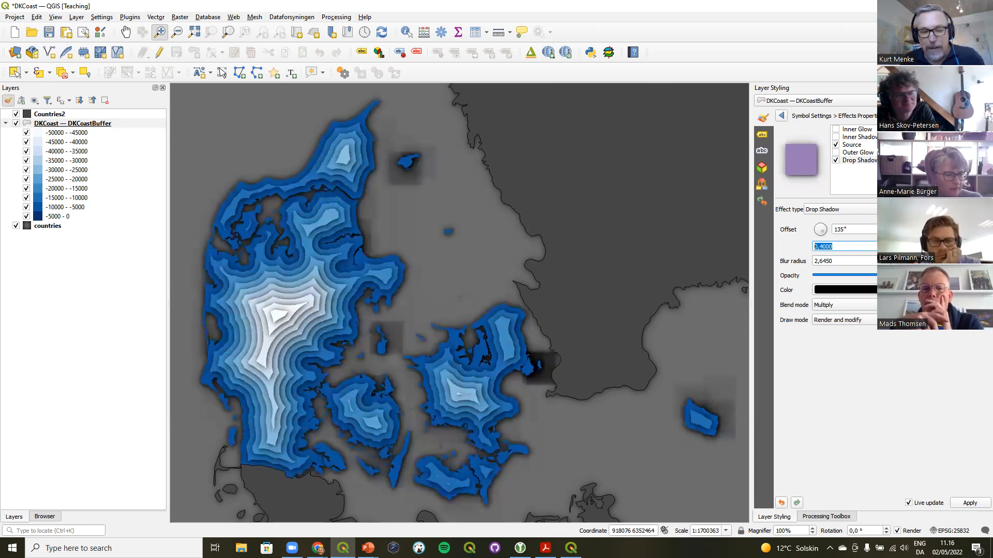
key(Tab)
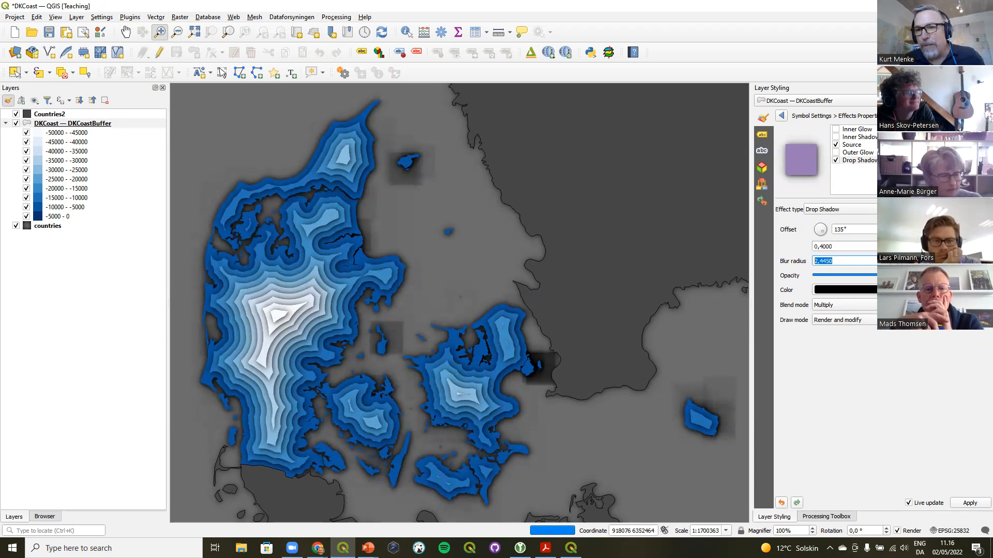
text(1,4450)
key(Return)
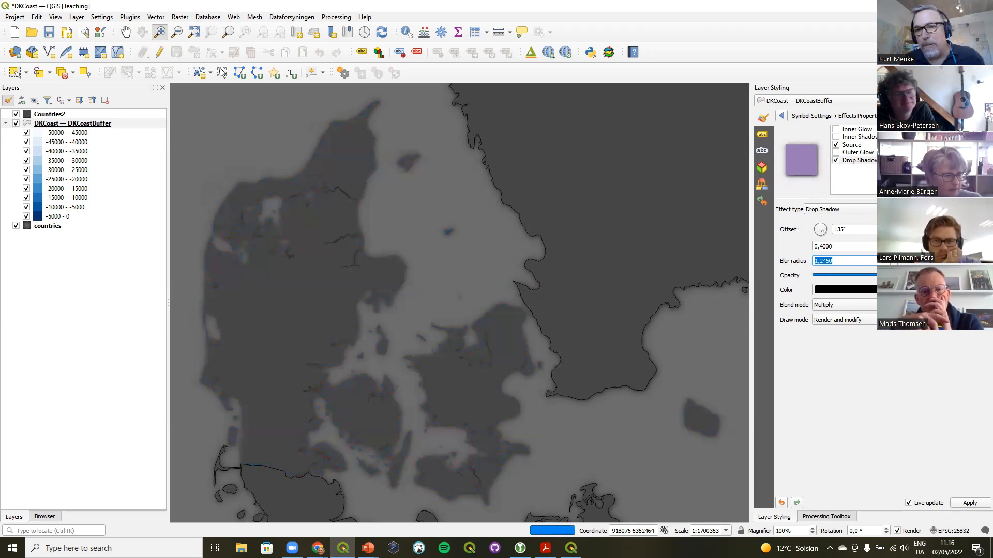
key(Down)
key(Down)
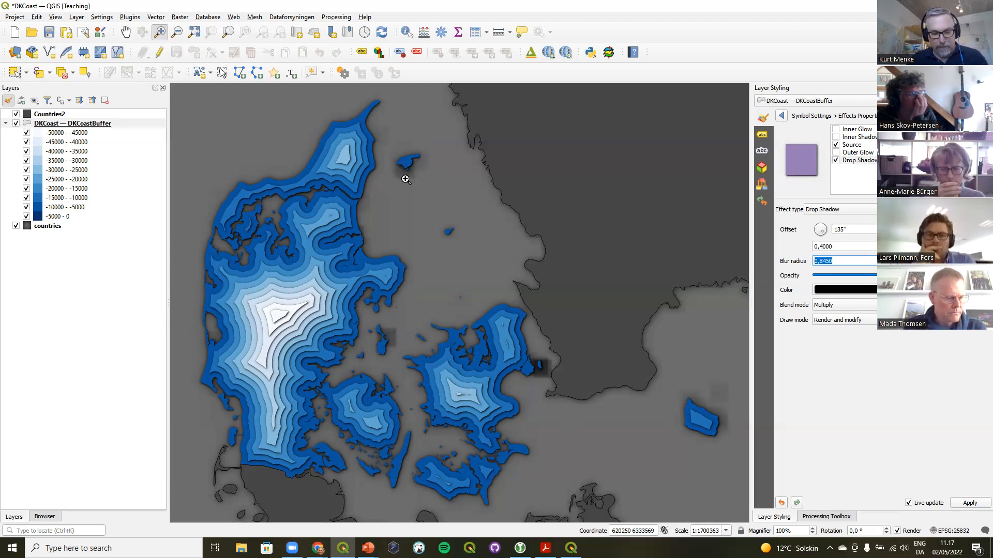
Switch to PowerPoint and present the glow example slides 6 and 7 of the supporting materials
click(367, 548)
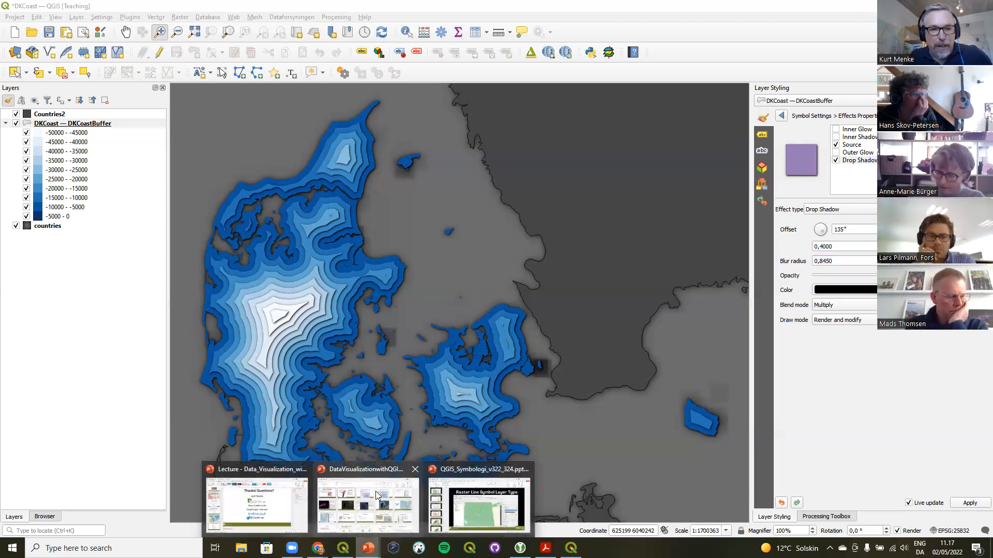
click(377, 497)
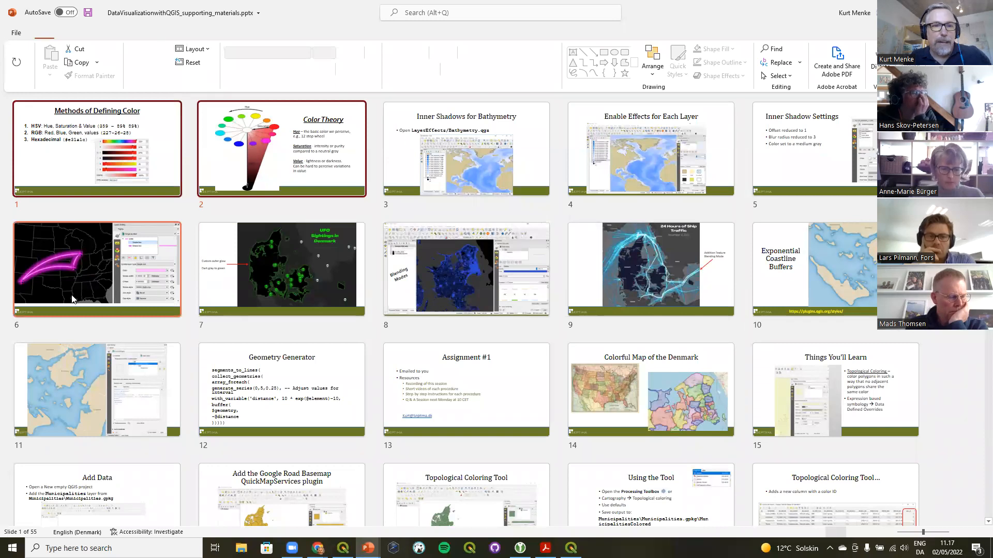
click(72, 299)
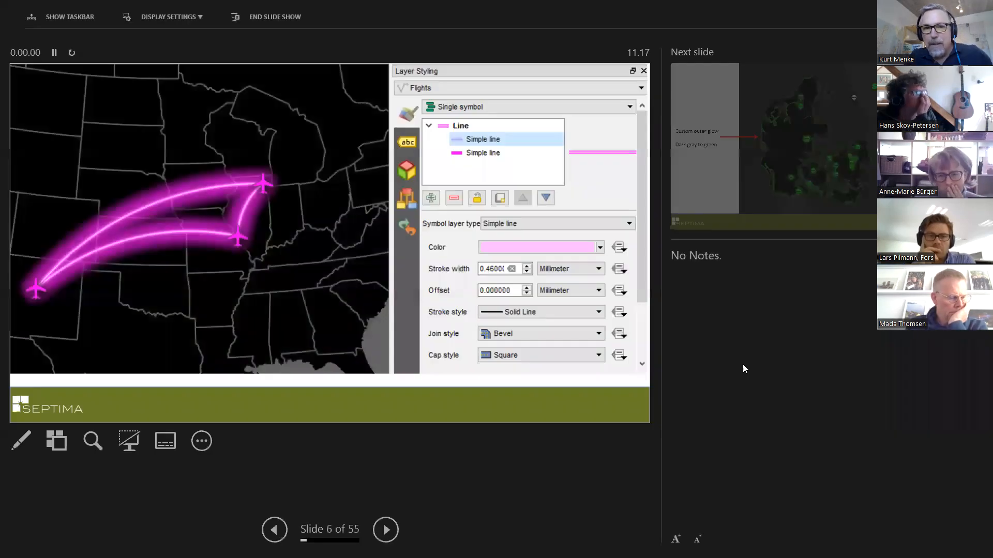
click(168, 17)
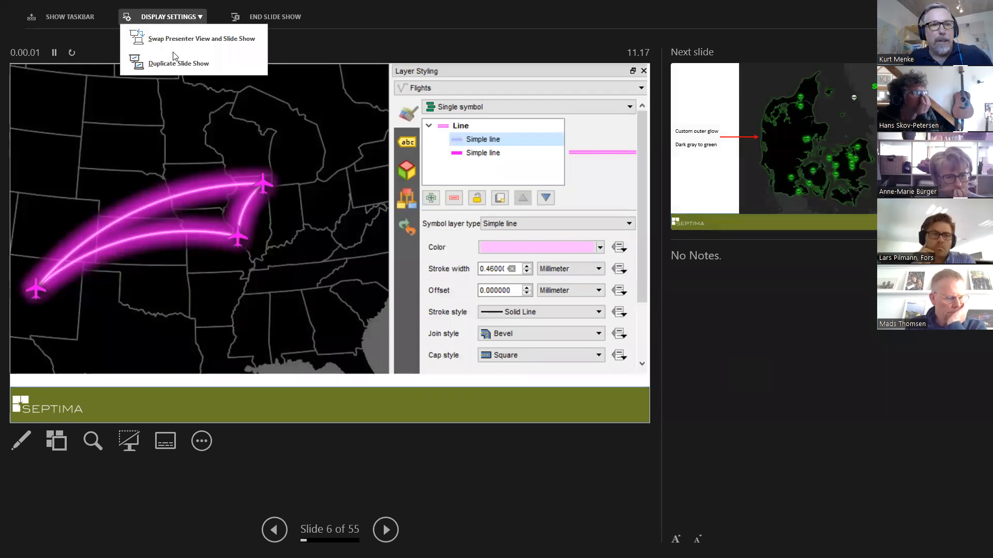
click(172, 40)
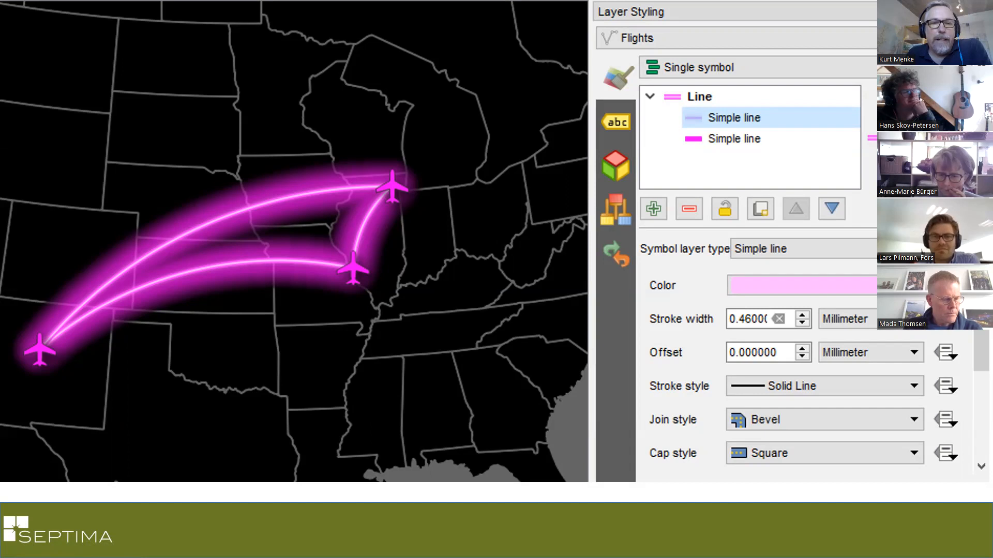
key(Right)
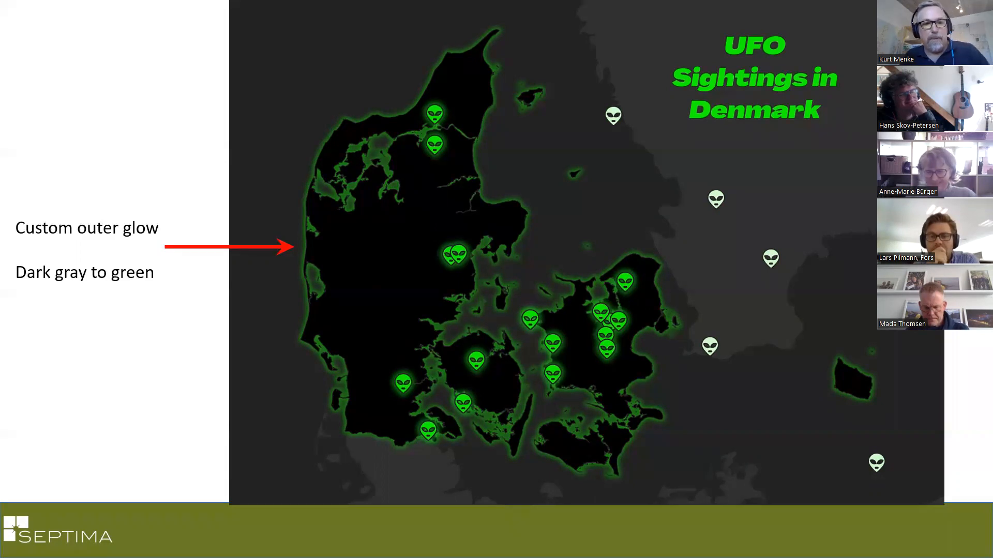
key(Escape)
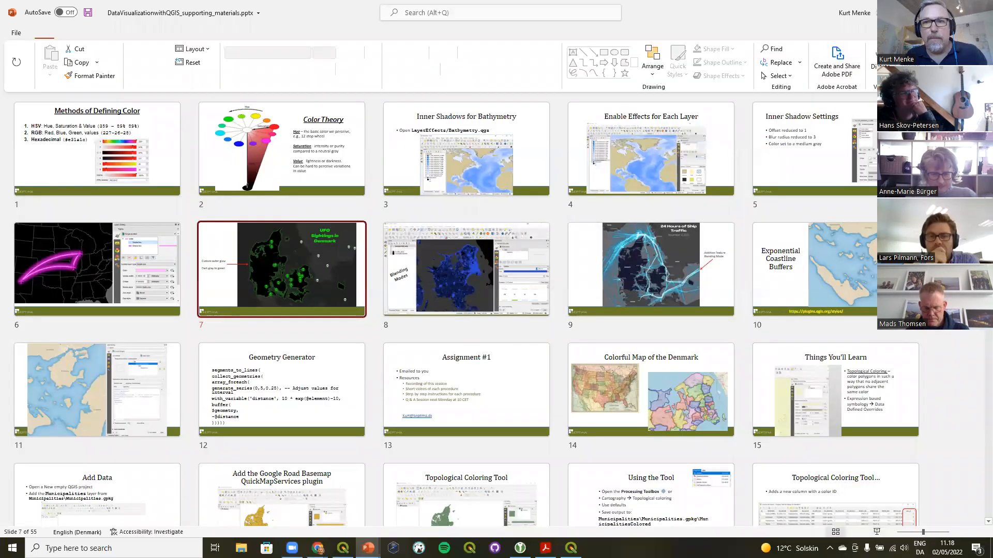
Return to QGIS and open the Mt_Rainier project from the Elevation folder in the Browser, discarding current changes
key(alt+Tab)
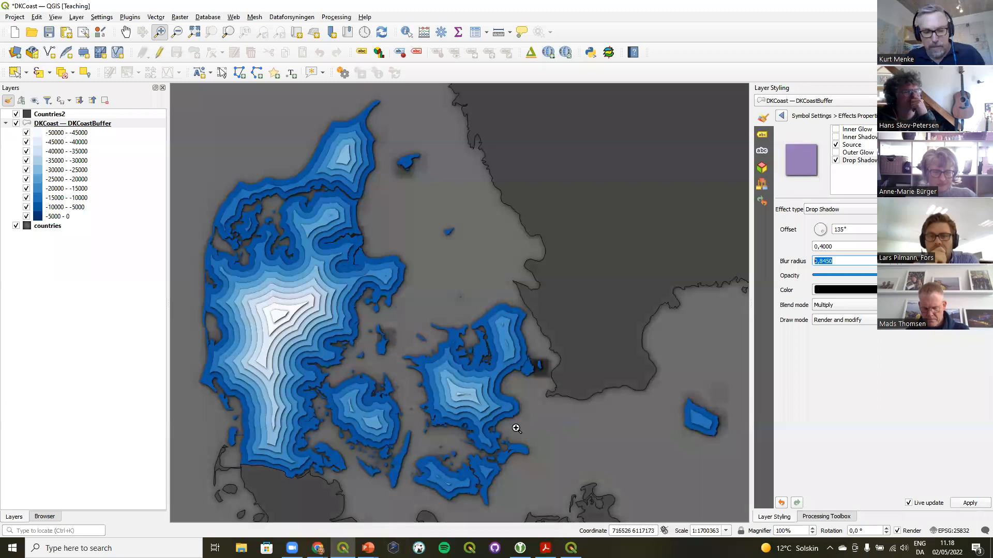
click(55, 517)
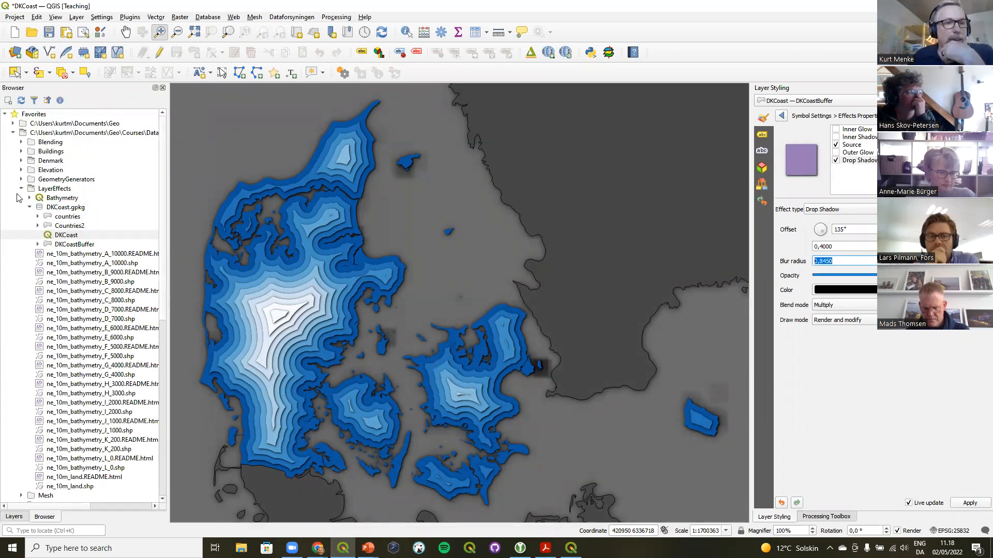
click(21, 170)
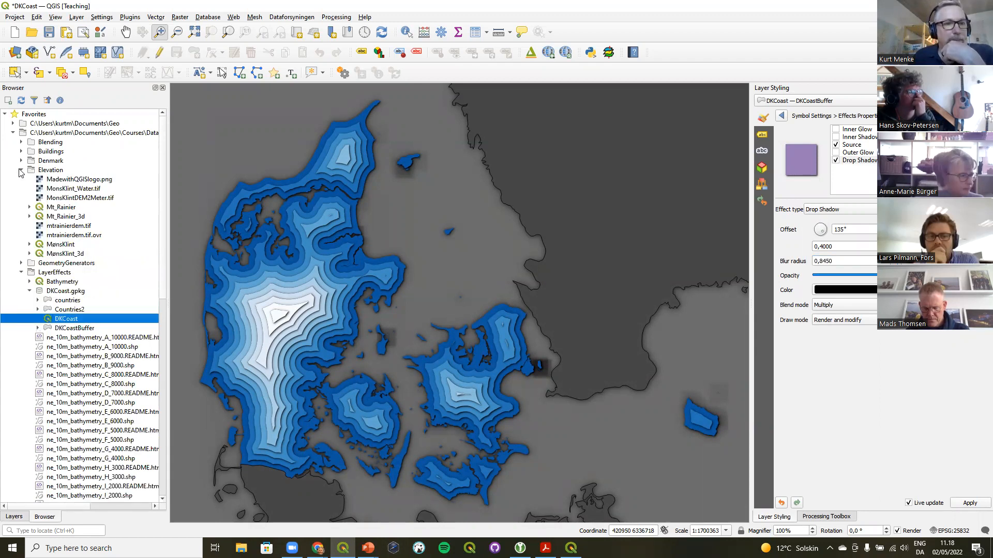
double_click(66, 210)
click(500, 285)
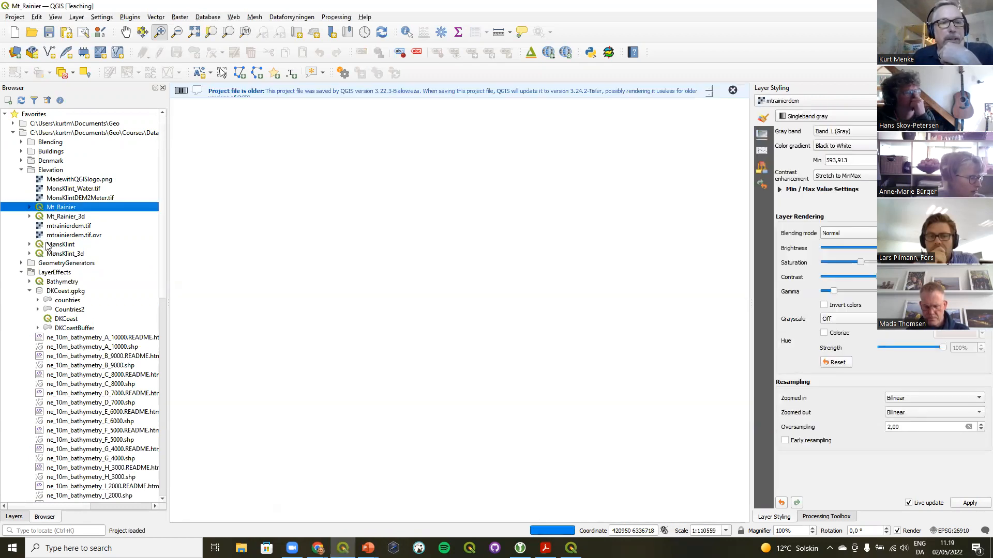
click(733, 91)
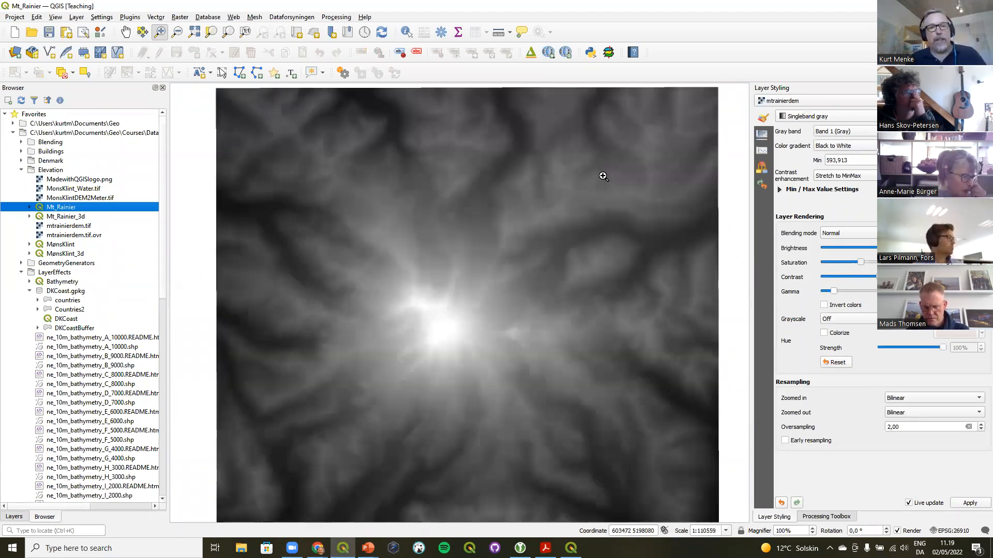
Change the mtrainierdem layer's renderer to Hillshade
click(13, 517)
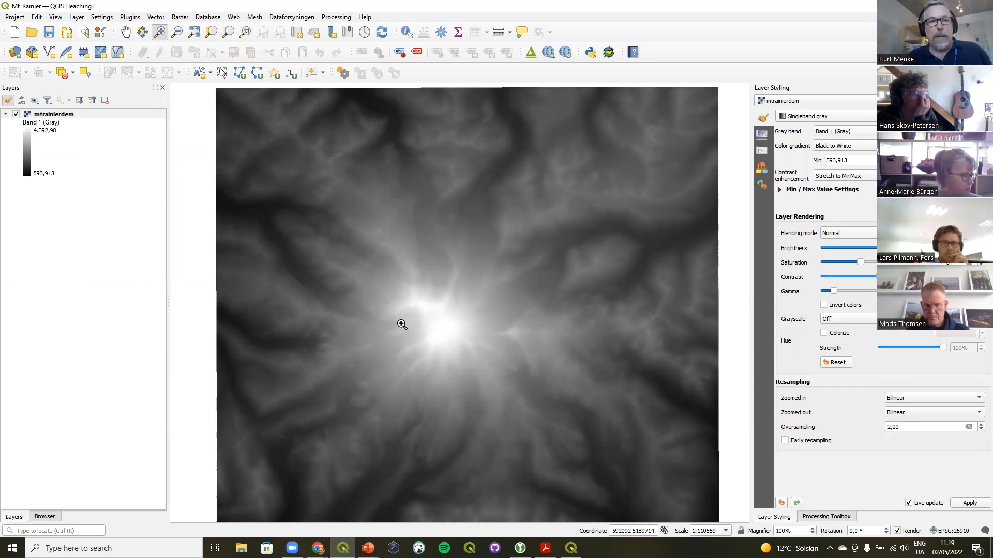
click(51, 116)
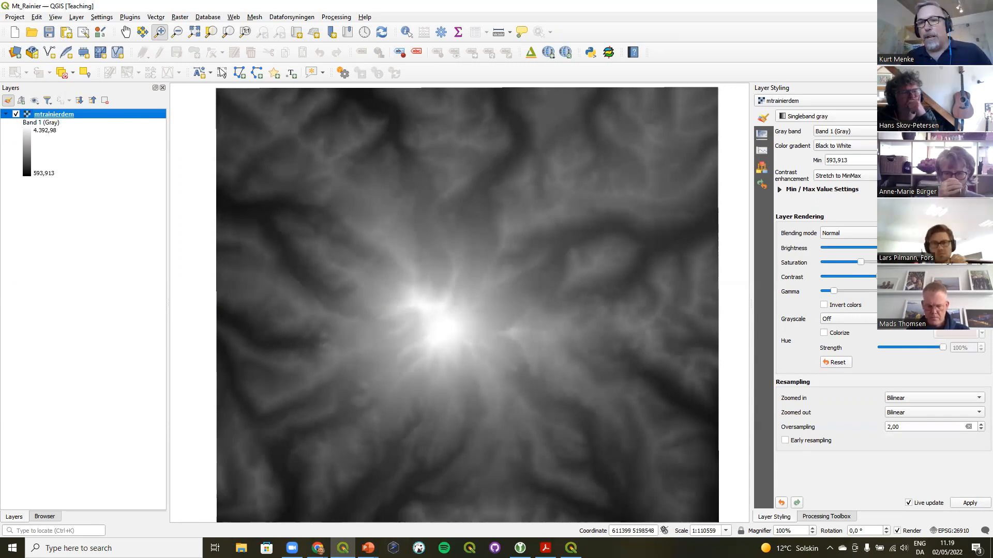
click(828, 116)
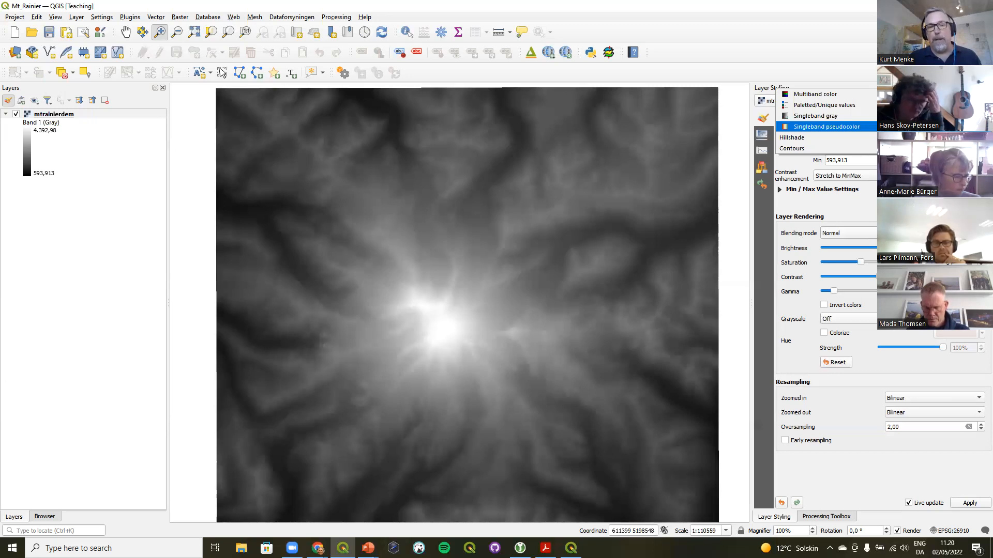
key(Down)
key(Return)
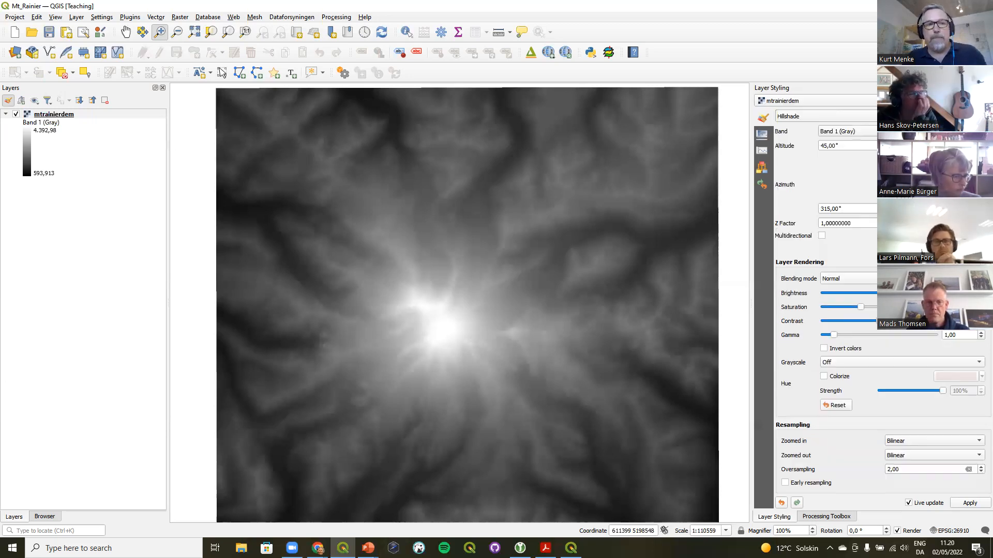
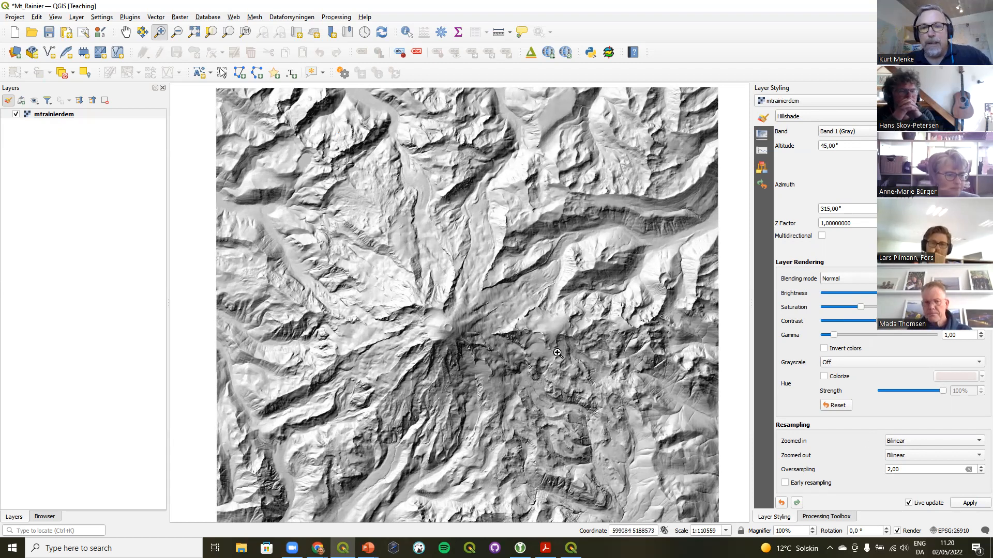
Set the hillshade's zoomed-in and zoomed-out resampling to Nearest Neighbour and zoom into the terrain to compare
click(899, 444)
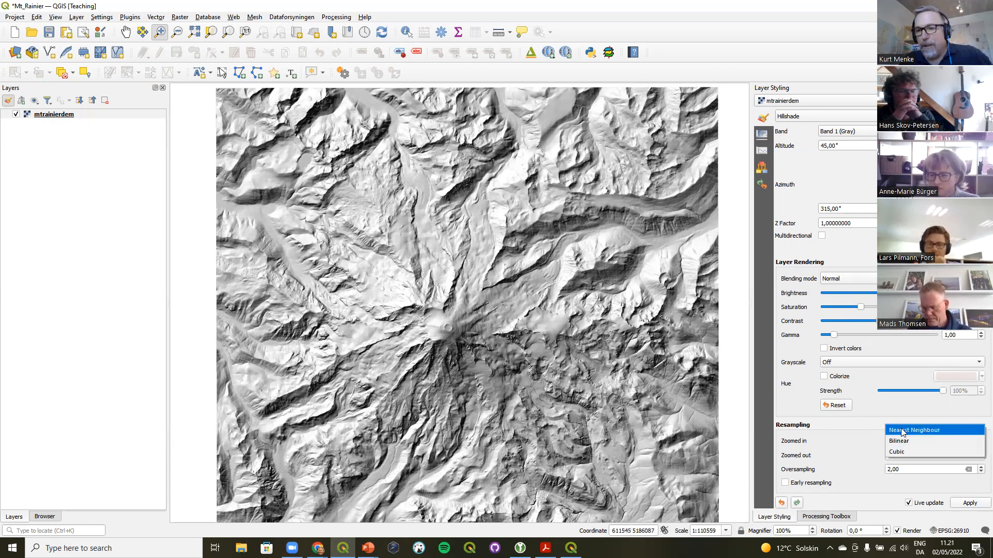
click(904, 429)
click(900, 456)
click(905, 442)
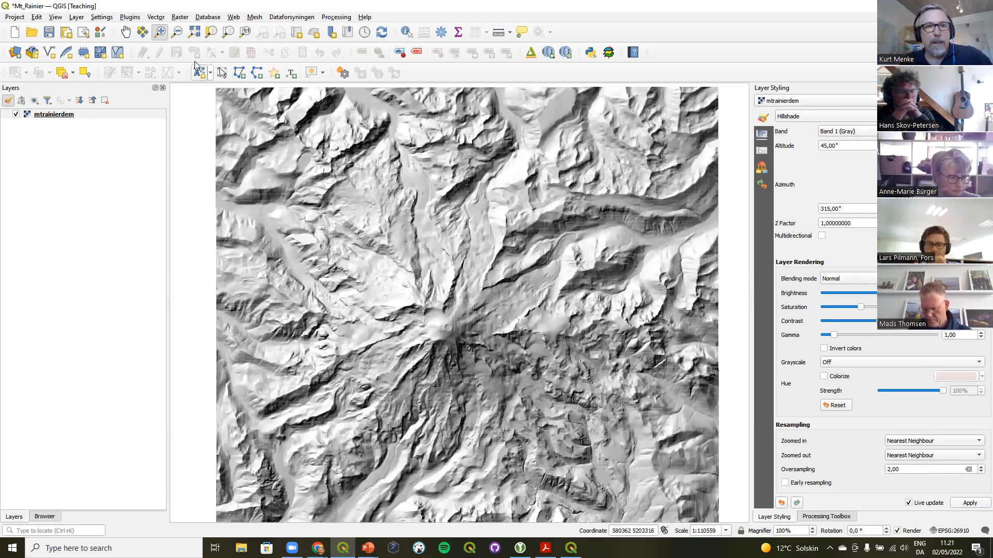
drag(407, 239, 582, 361)
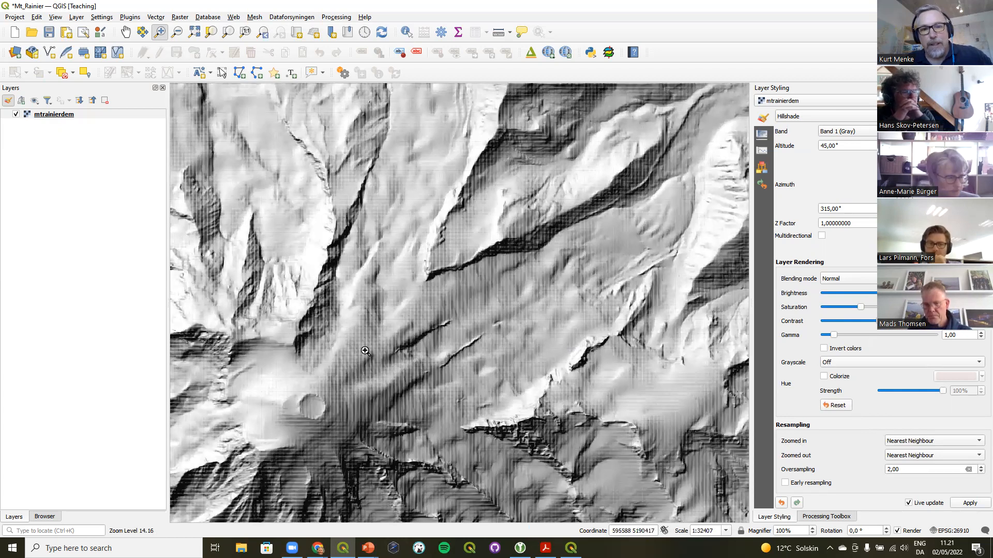
drag(339, 194, 640, 395)
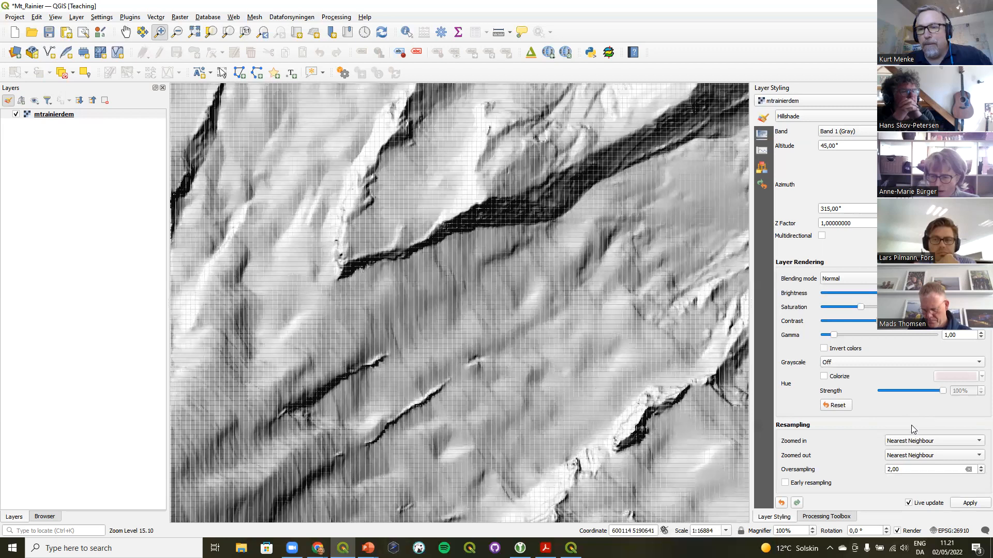
Set both resampling methods back to Bilinear and zoom to the full extent
click(911, 441)
click(905, 451)
click(904, 455)
click(898, 466)
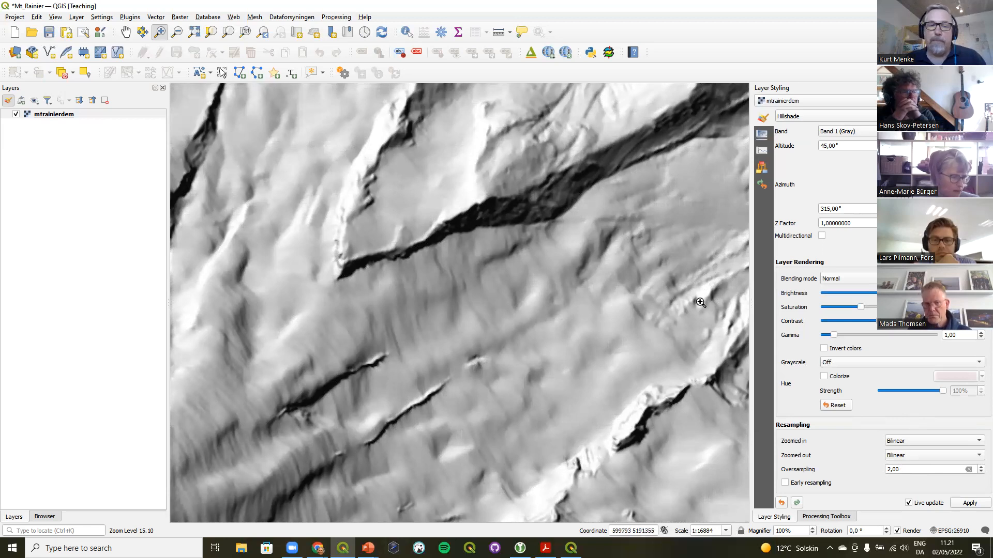
click(263, 32)
click(262, 33)
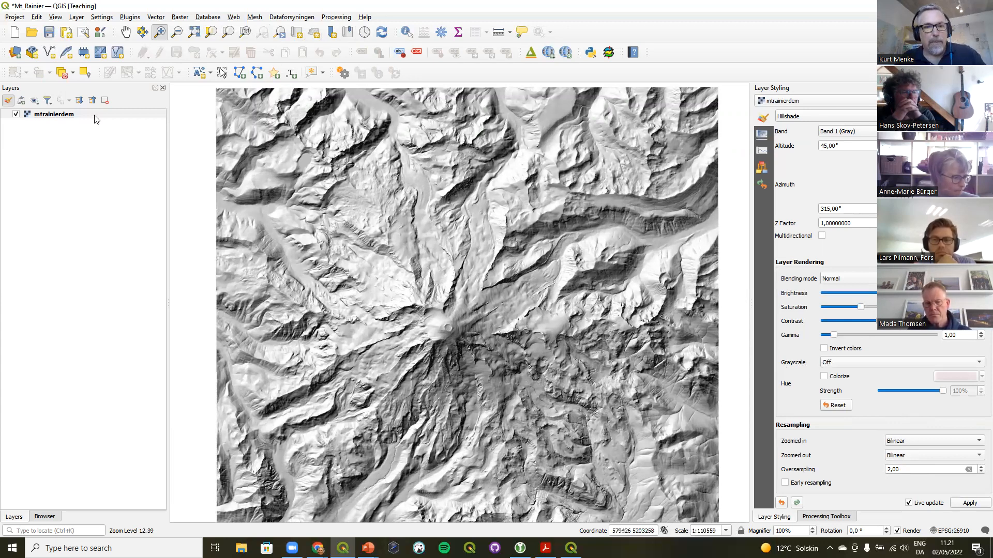
Duplicate the mtrainierdem layer and hide the original layer
right_click(60, 117)
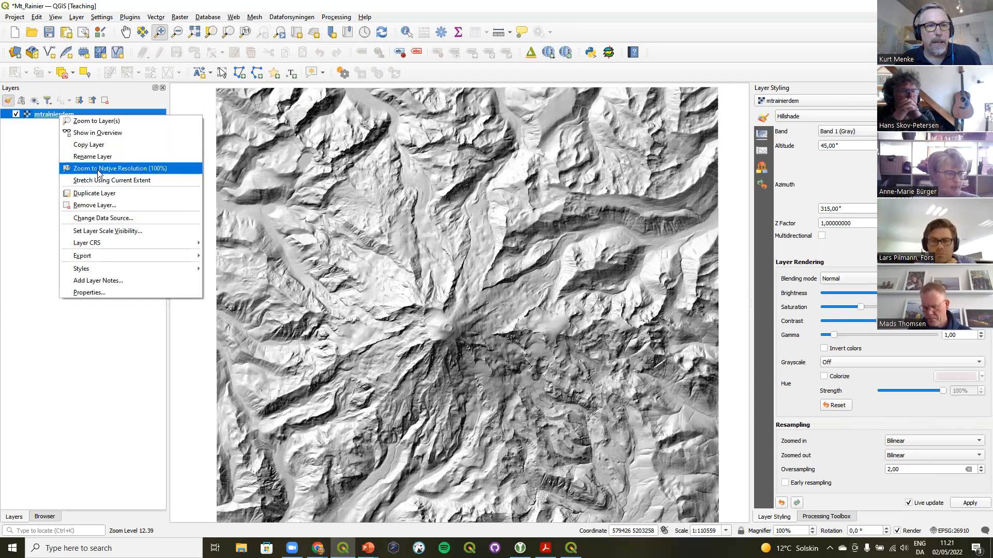
key(Escape)
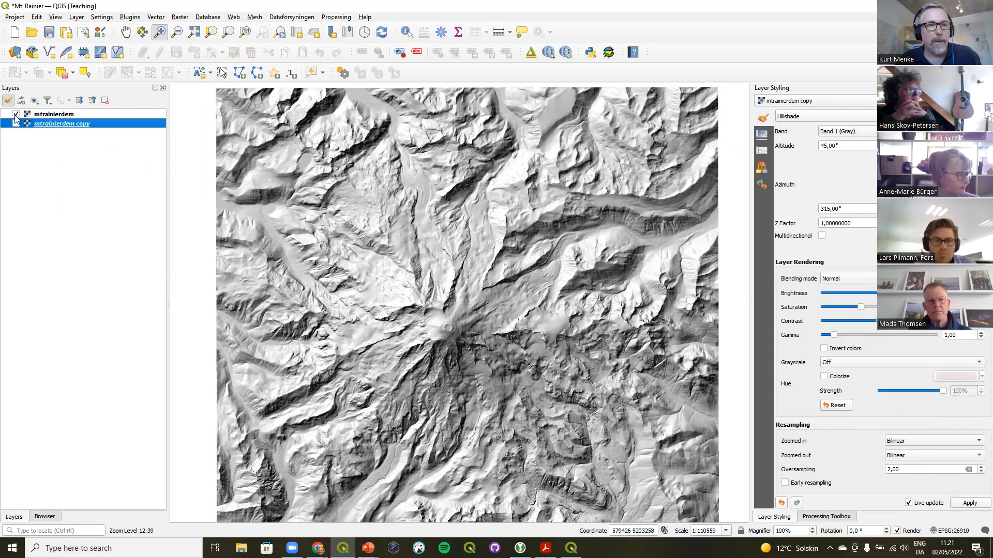
click(16, 124)
click(16, 123)
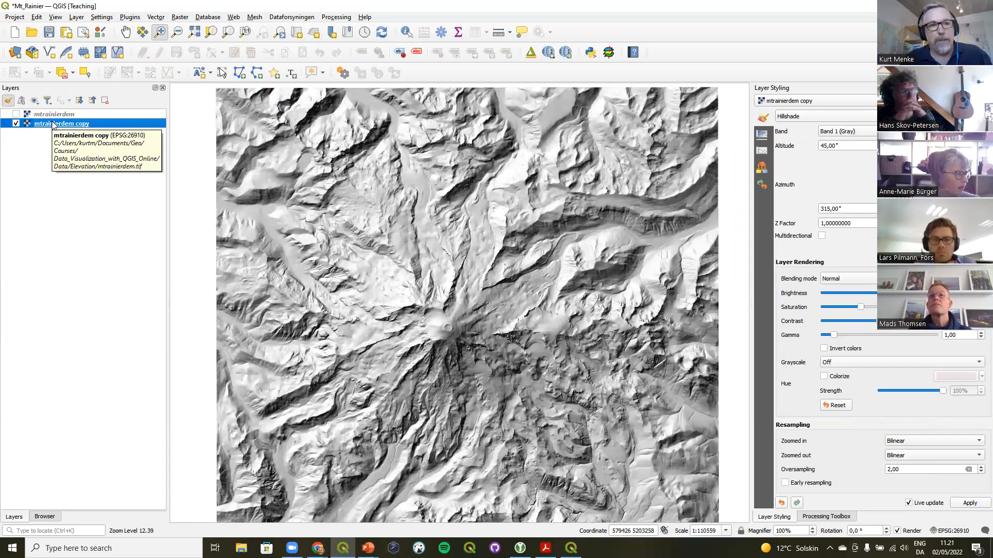
Change the mtrainierdem copy layer's renderer to Singleband pseudocolor
click(816, 115)
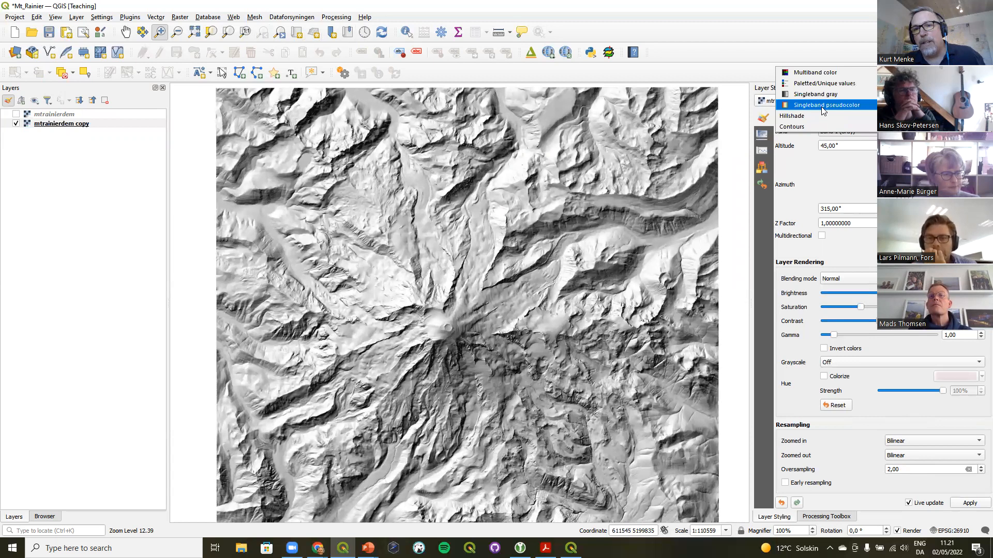
click(824, 105)
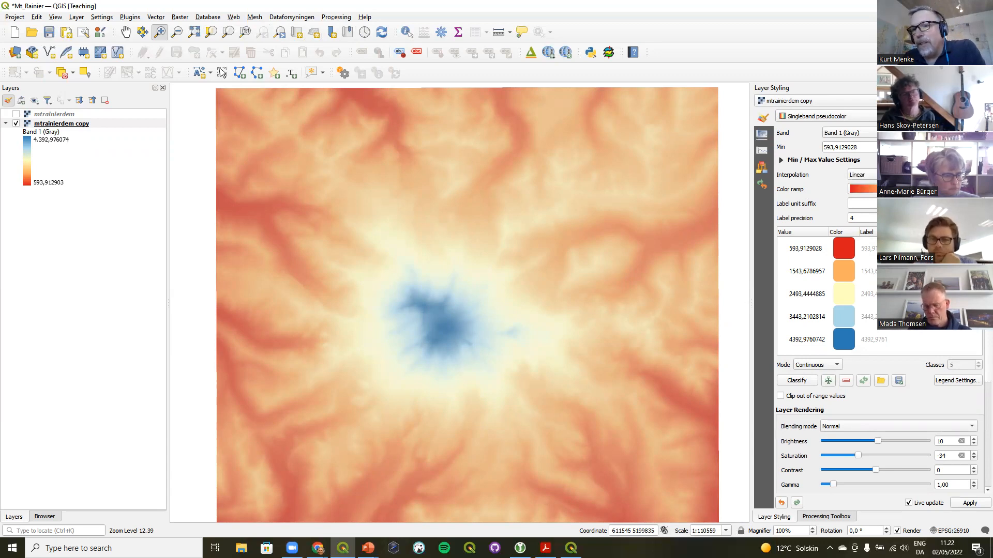
Browse the list of all available color ramps
click(978, 190)
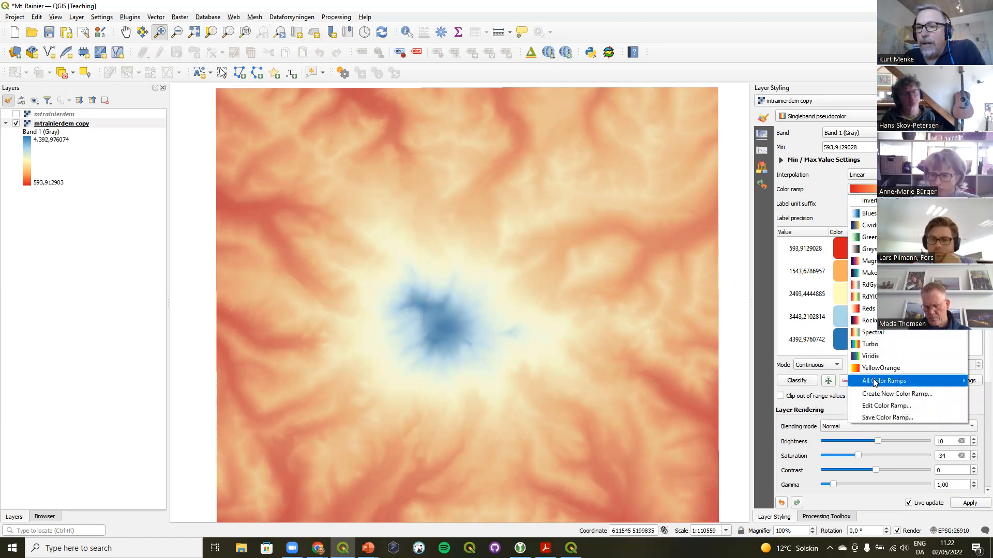
mouse_move(874, 381)
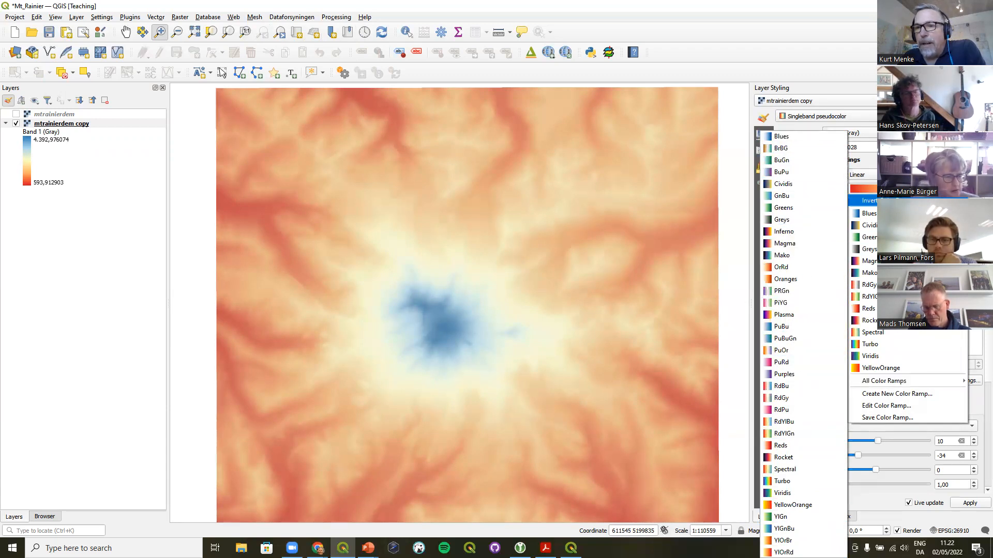
click(897, 201)
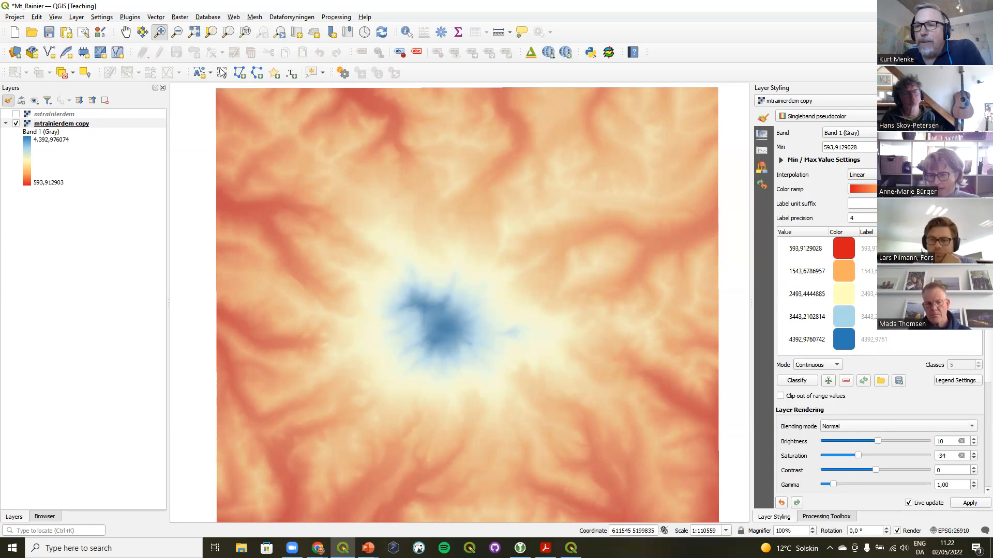
Start creating a new color ramp of type Catalog: cpt-city
click(973, 190)
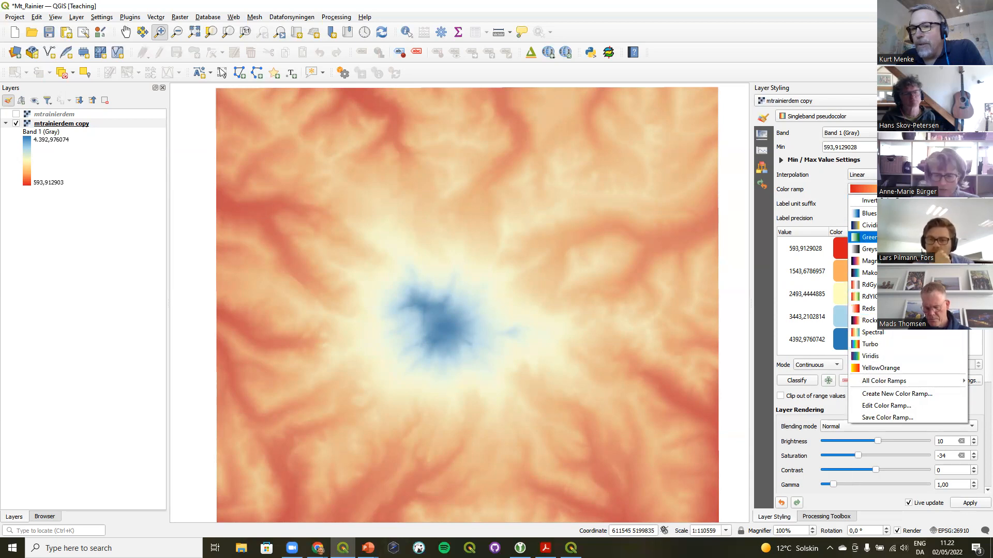
click(877, 395)
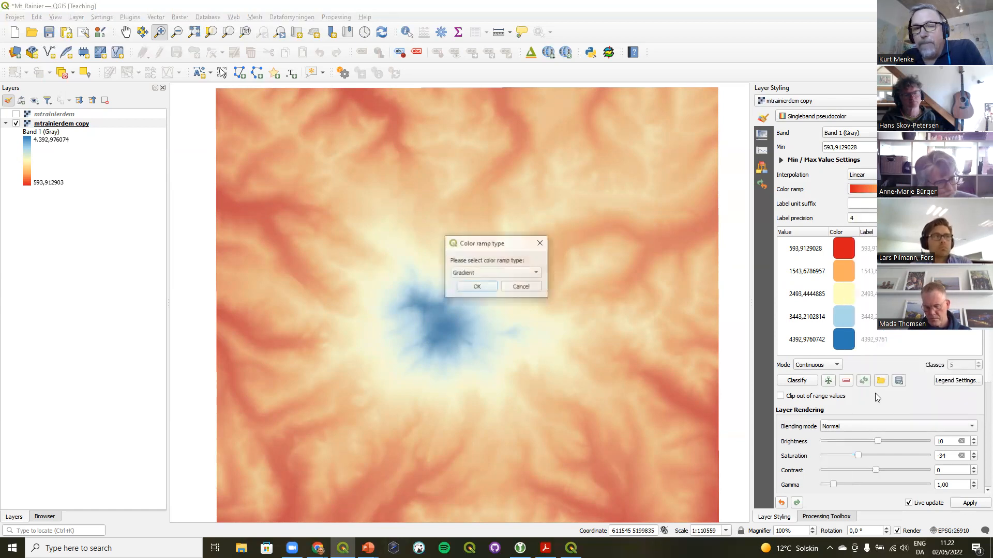
click(475, 274)
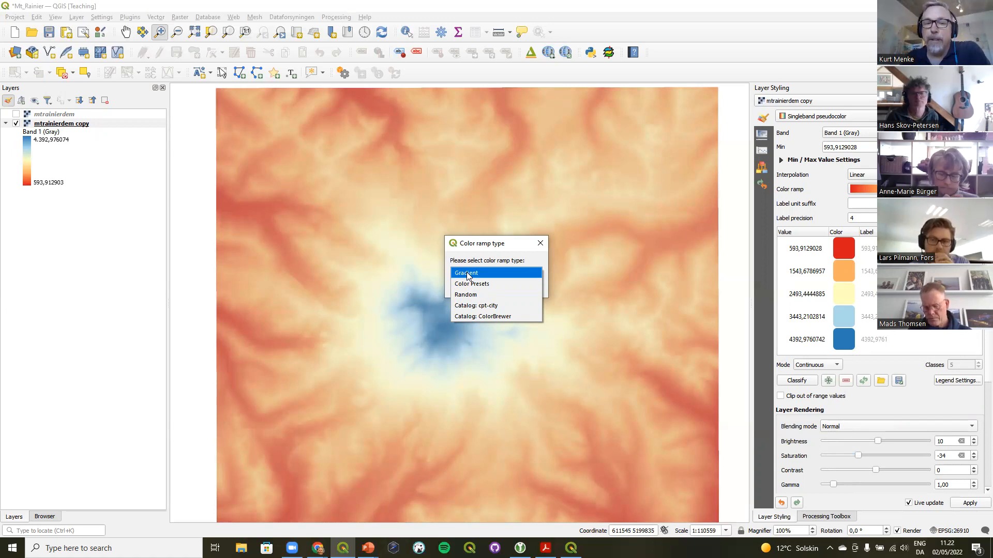
click(474, 306)
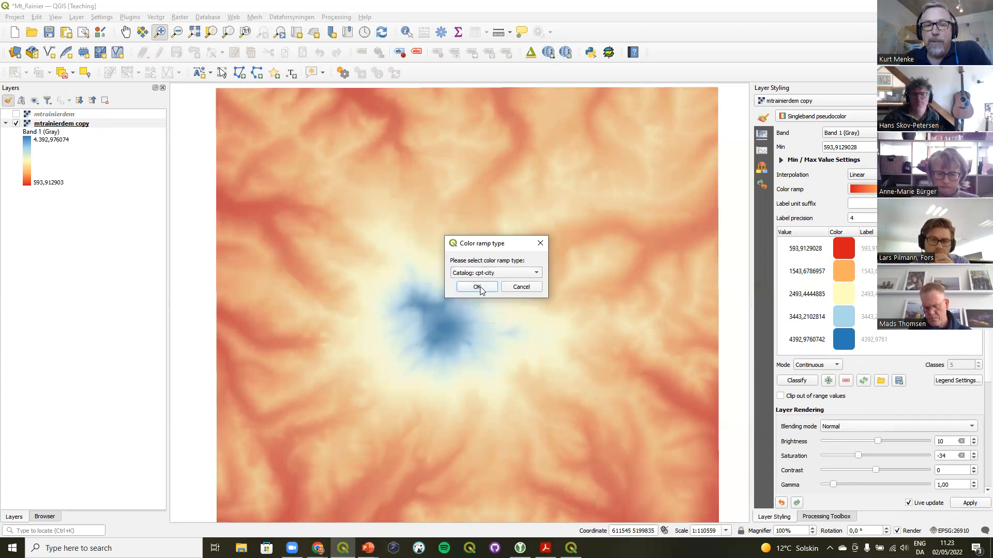
click(478, 288)
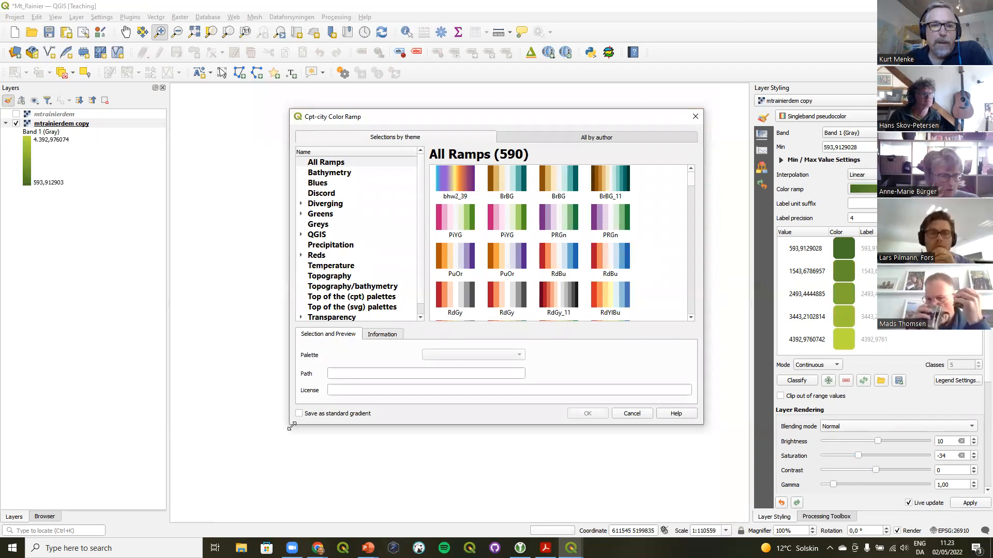
Enlarge the cpt-city dialog and apply the sd-a palette from the Topography theme as the color ramp
drag(292, 426, 125, 486)
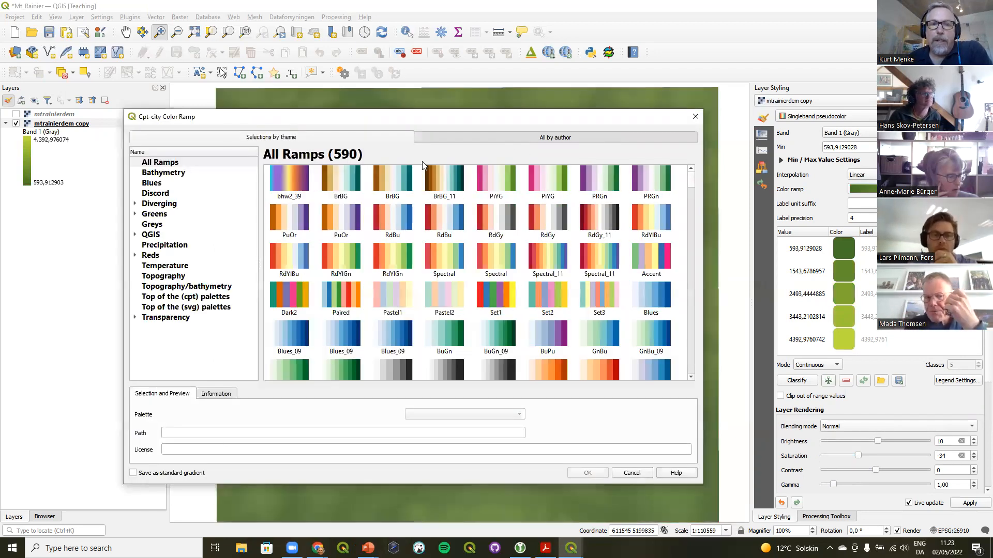
drag(441, 110, 455, 12)
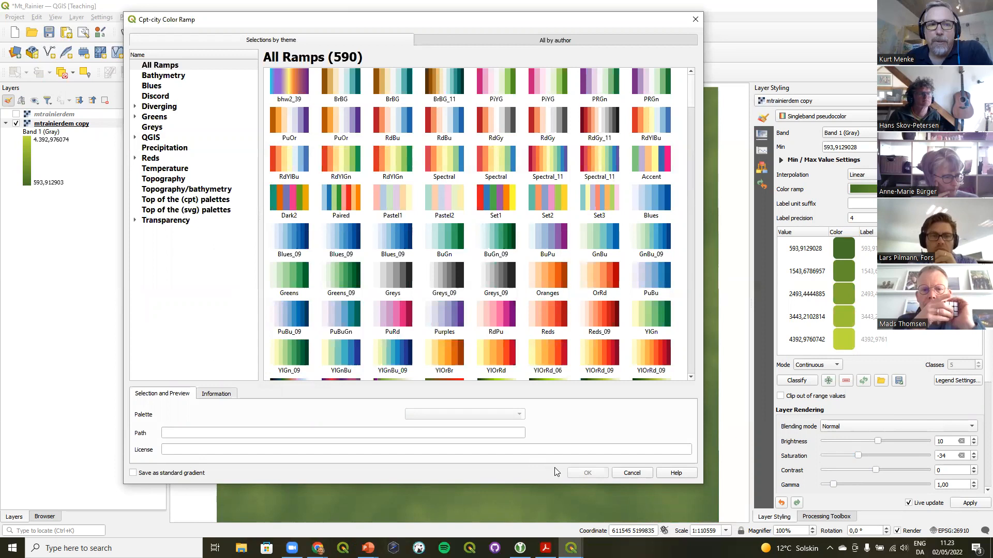
click(178, 76)
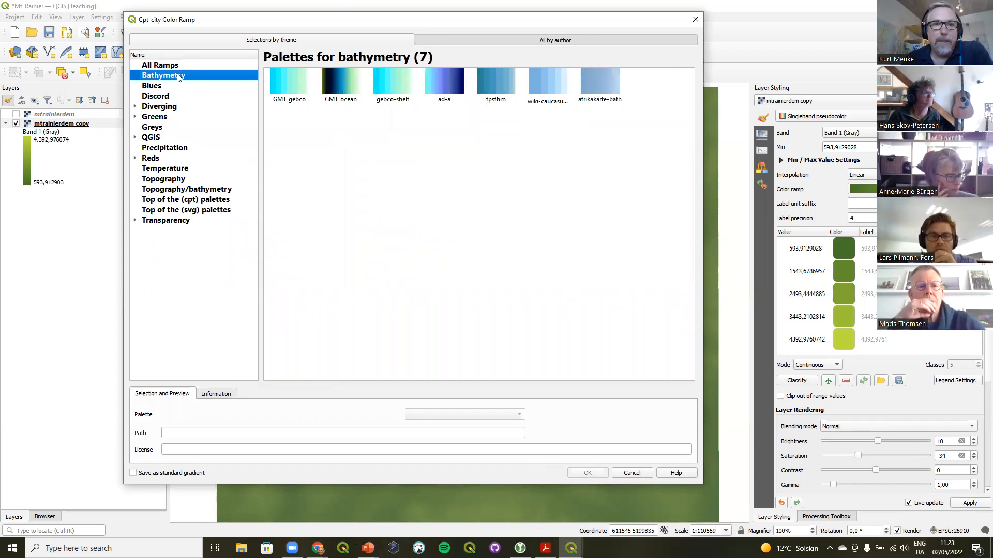
click(165, 181)
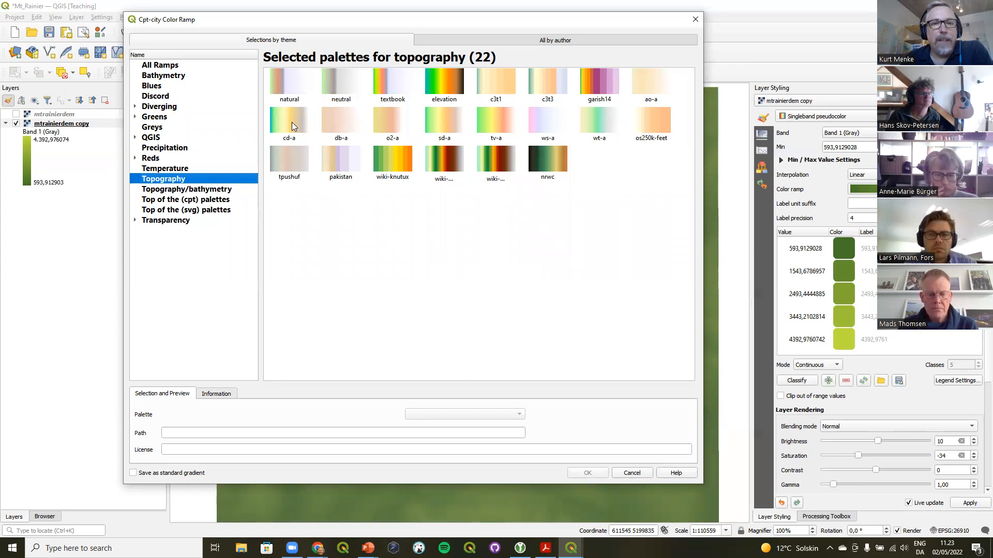
click(444, 119)
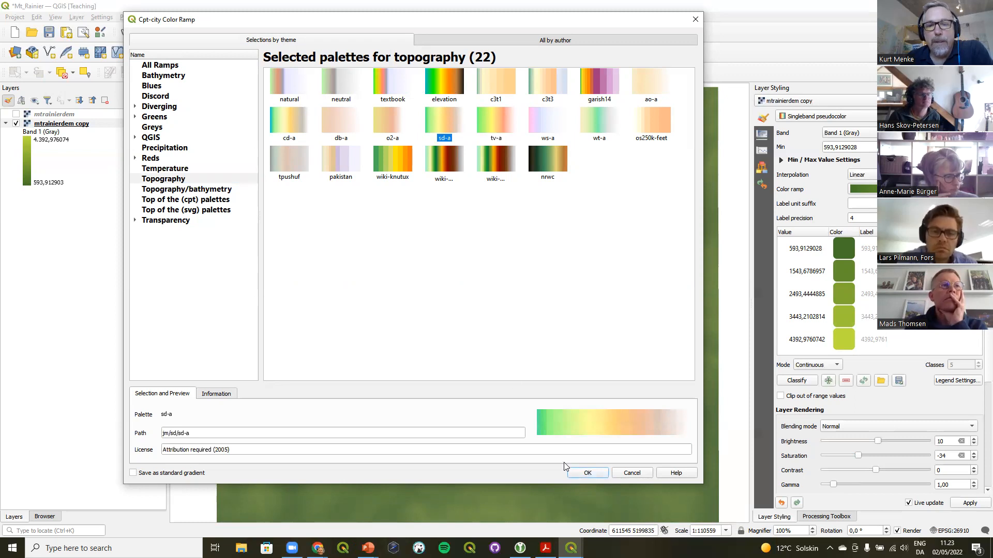
click(577, 473)
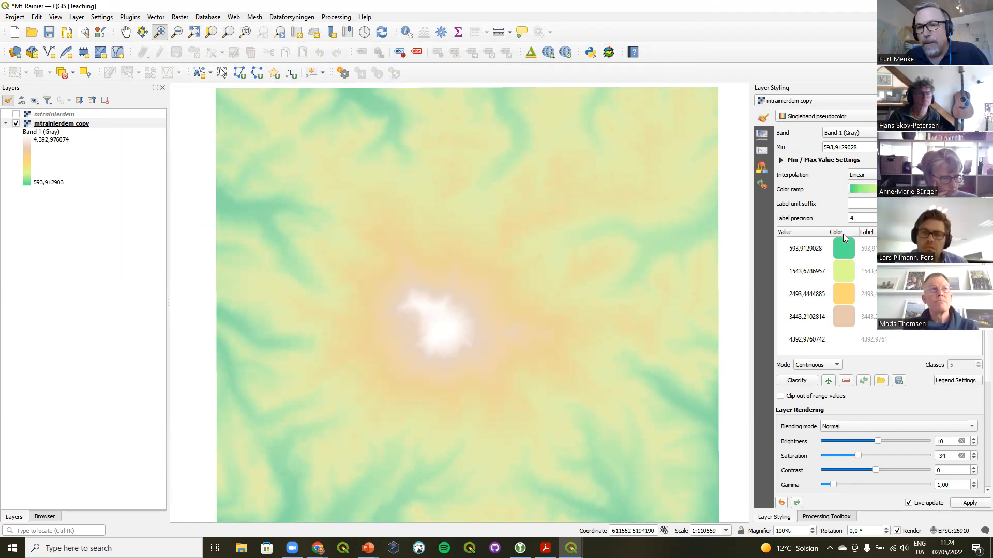
Save the current color ramp as SD-A with the tag Colorful and add it to favorites
click(973, 190)
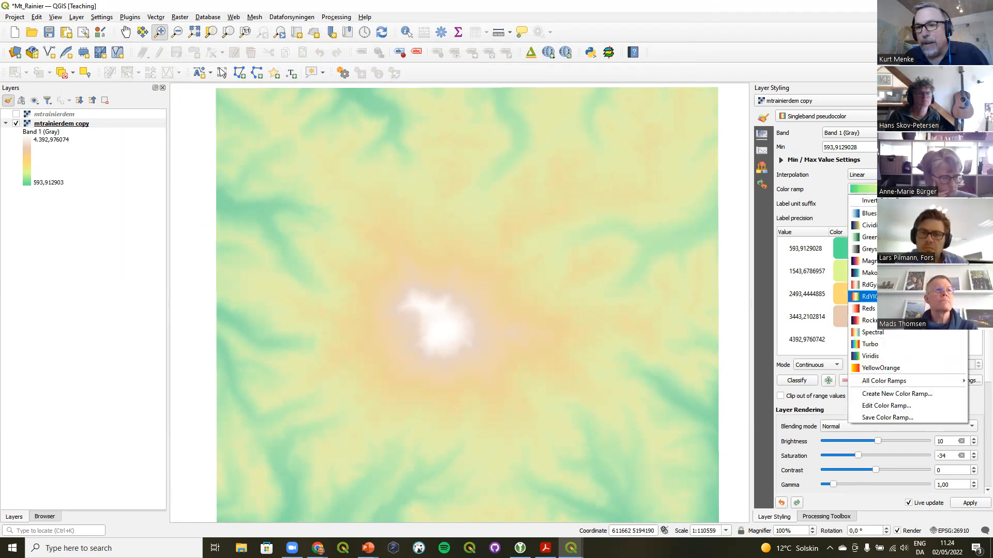
click(881, 419)
text(SD)
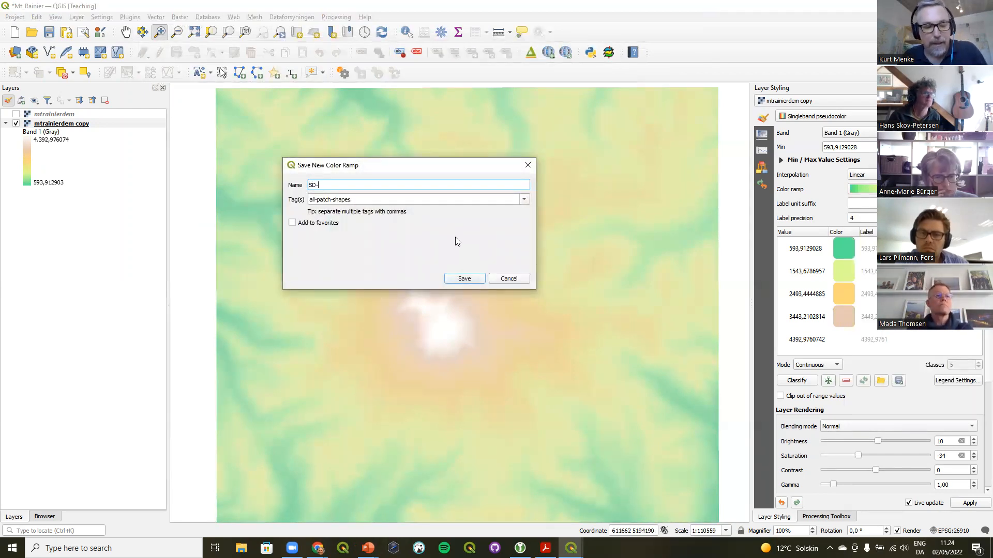
text(-A)
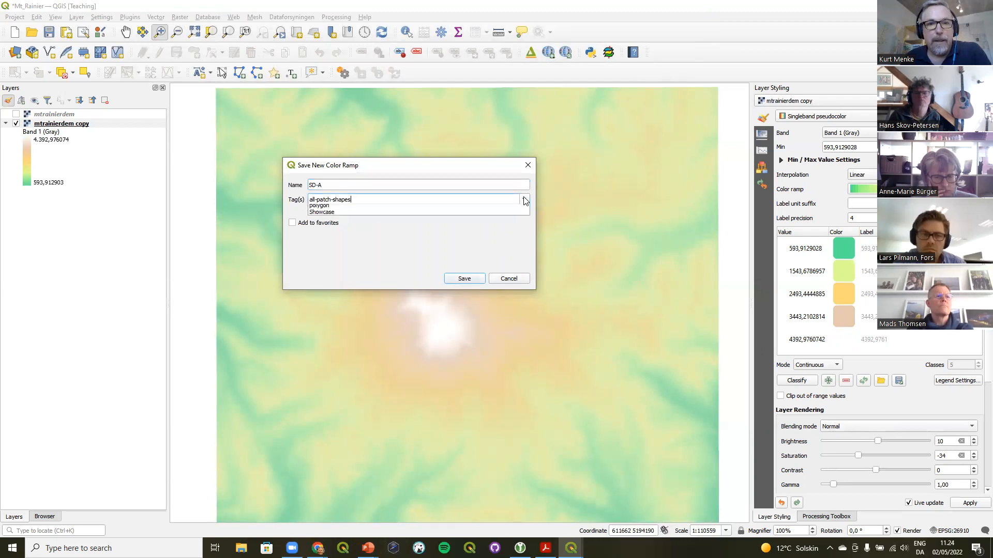
click(524, 199)
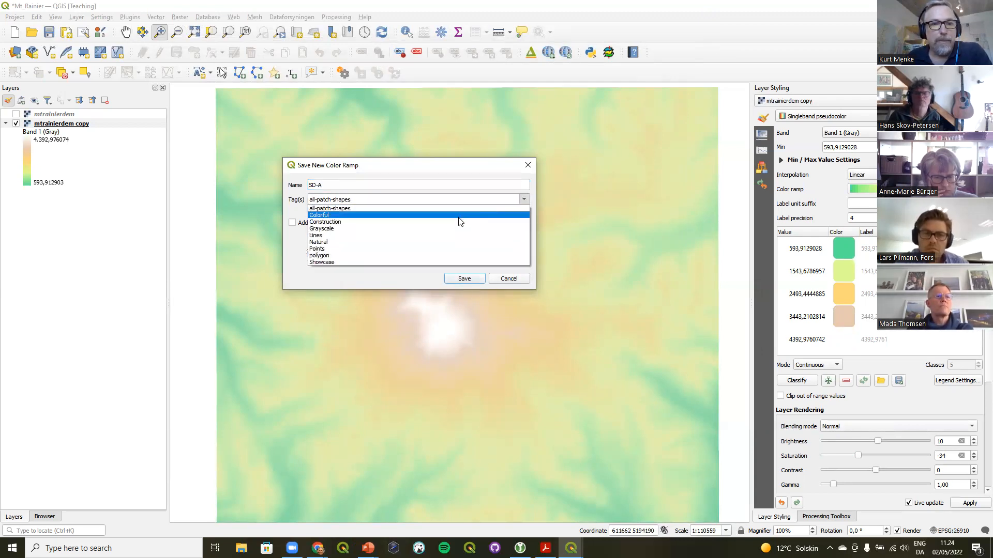
click(406, 215)
click(323, 224)
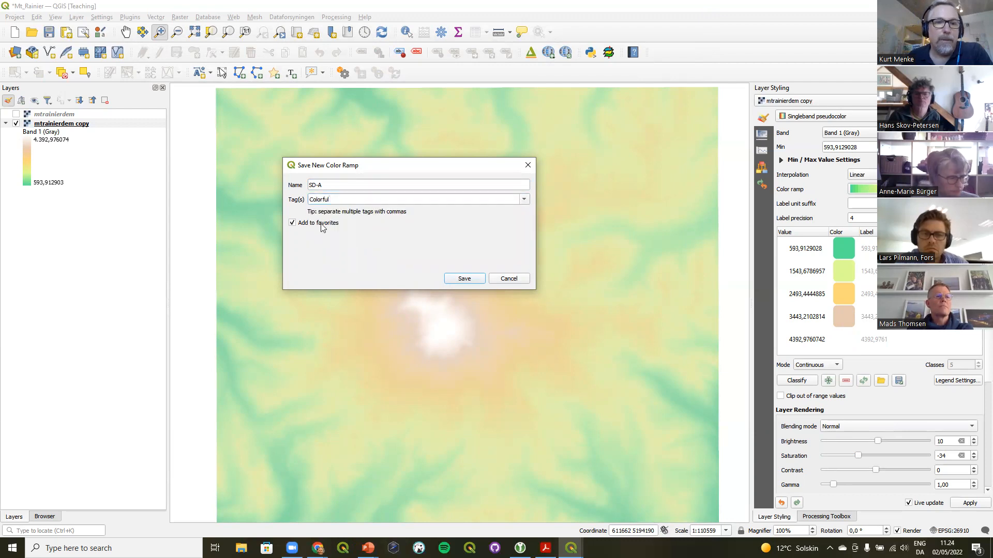
click(460, 279)
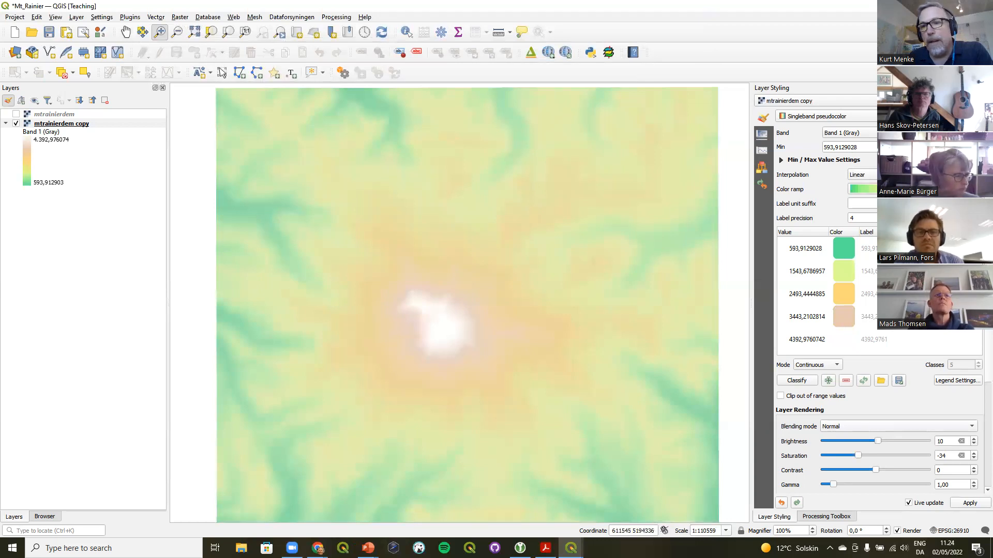
Review the color ramp list and make the original mtrainierdem hillshade layer visible again
click(976, 189)
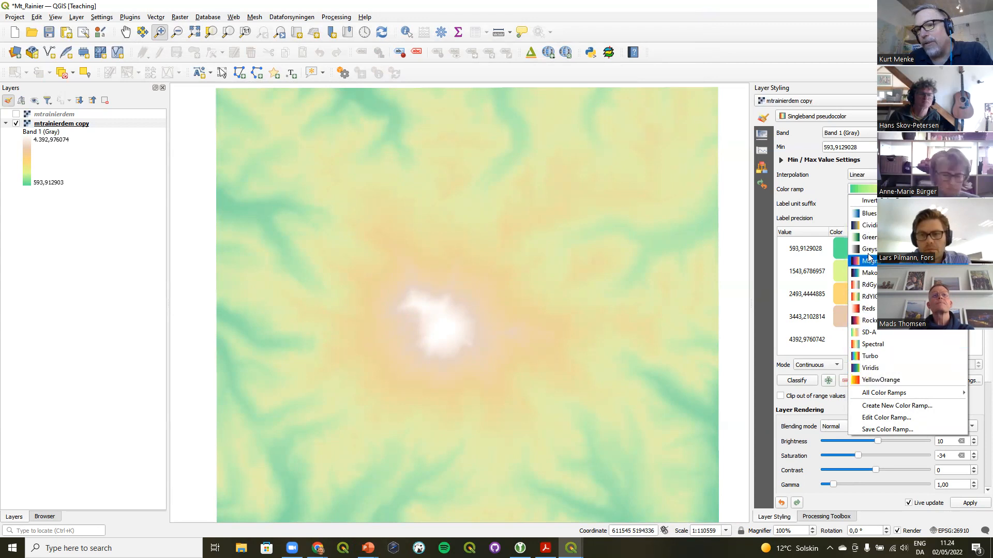
mouse_move(874, 395)
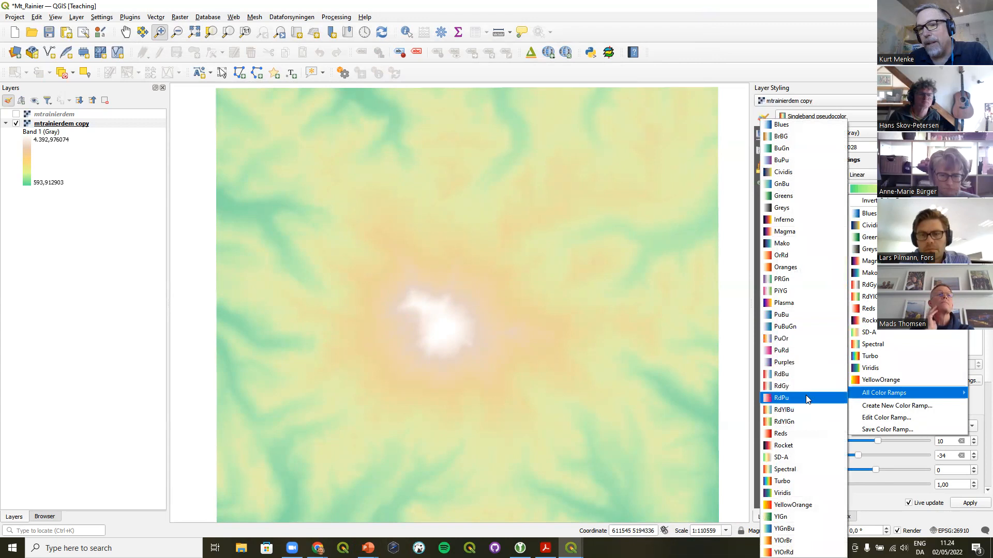
click(843, 5)
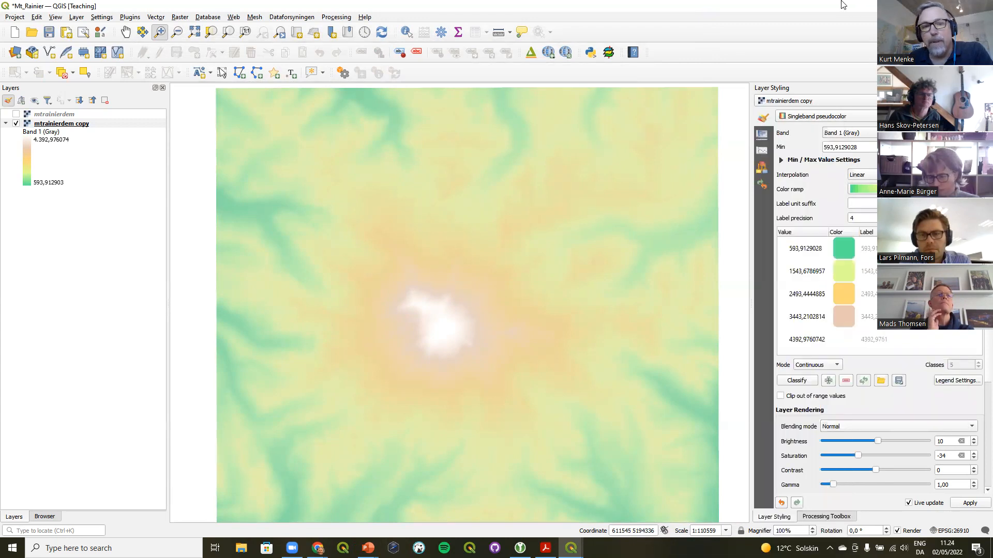
click(16, 114)
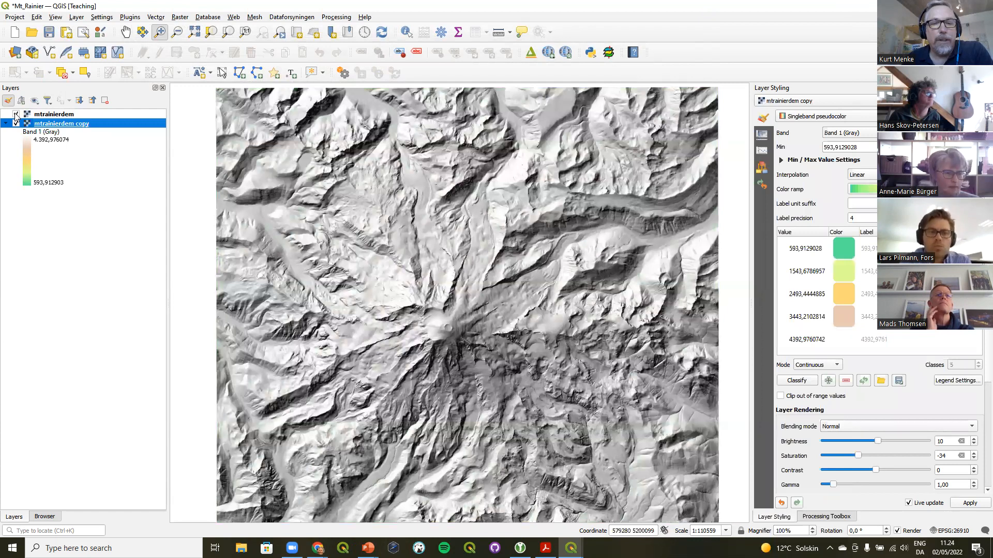
Vary the global opacity of the mtrainierdem hillshade layer and return it to full opacity
click(48, 114)
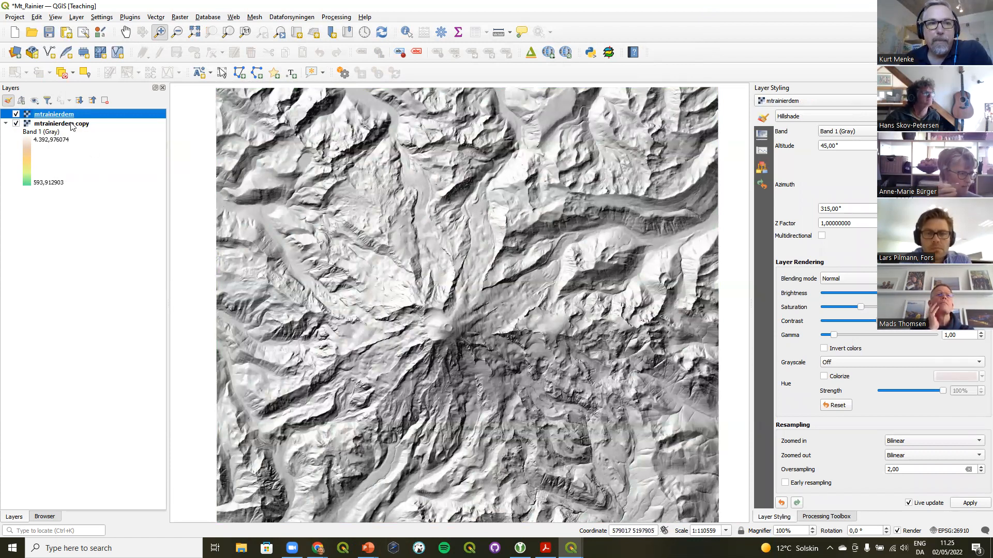
click(762, 136)
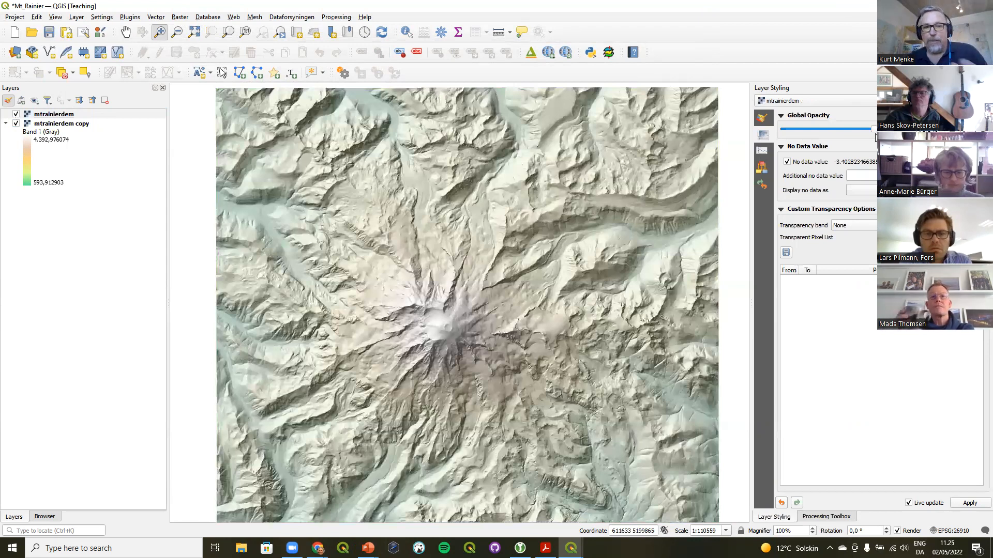
drag(873, 132, 857, 135)
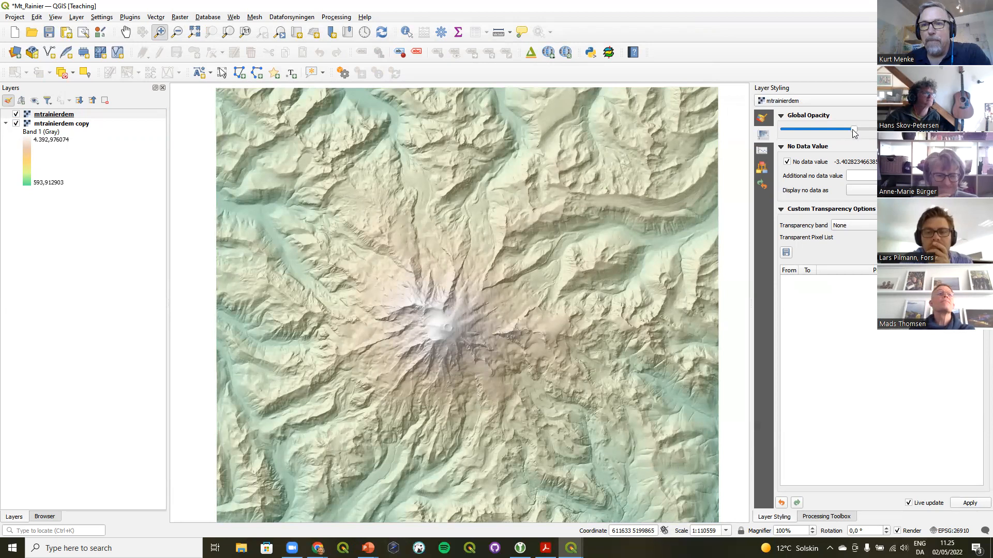
drag(853, 130, 818, 132)
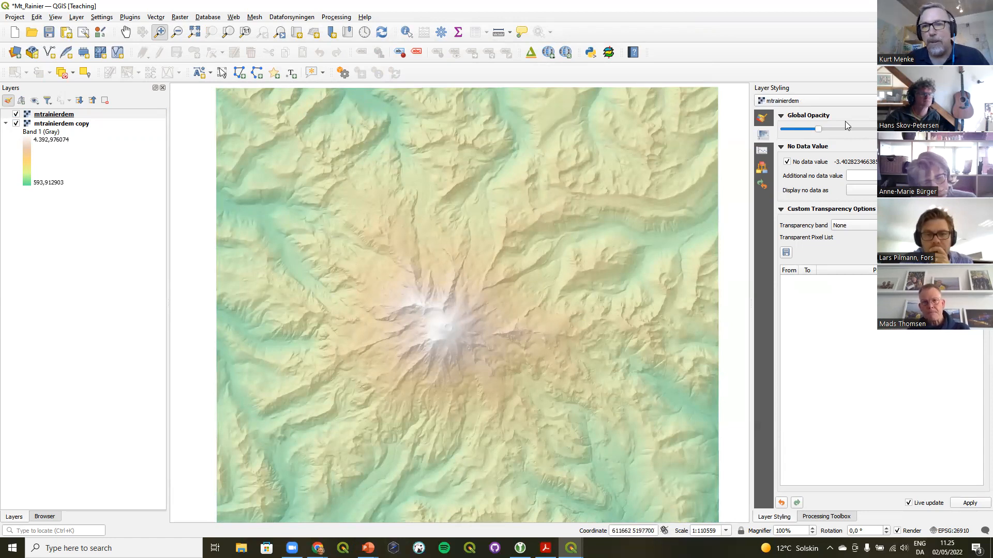
drag(817, 130, 879, 128)
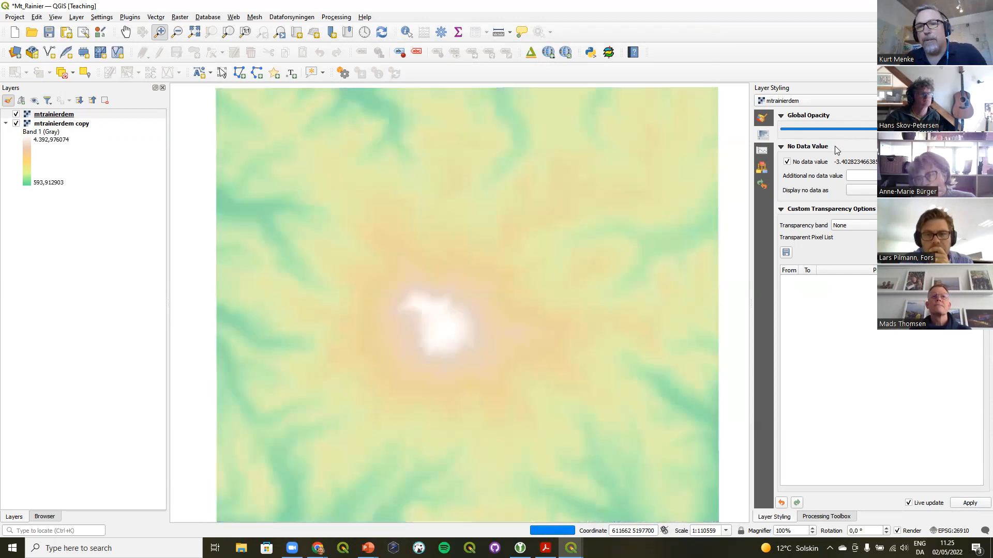
Set the mtrainierdem hillshade layer's blending mode to Multiply
click(763, 118)
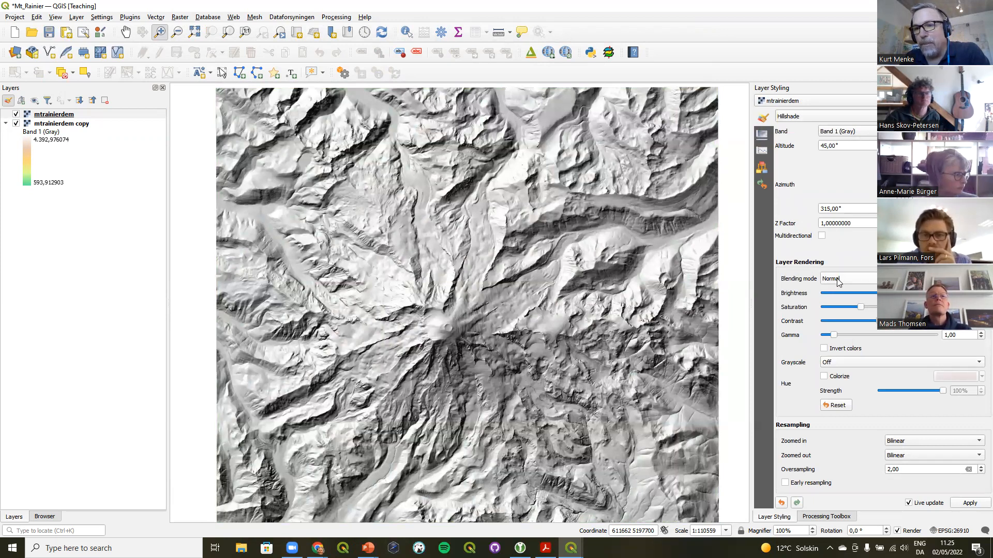
click(979, 279)
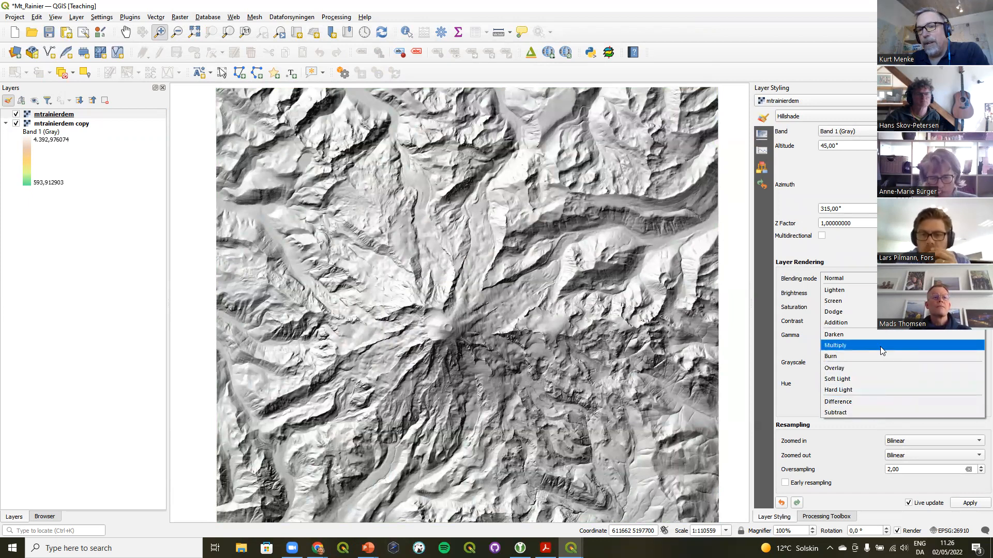
click(838, 347)
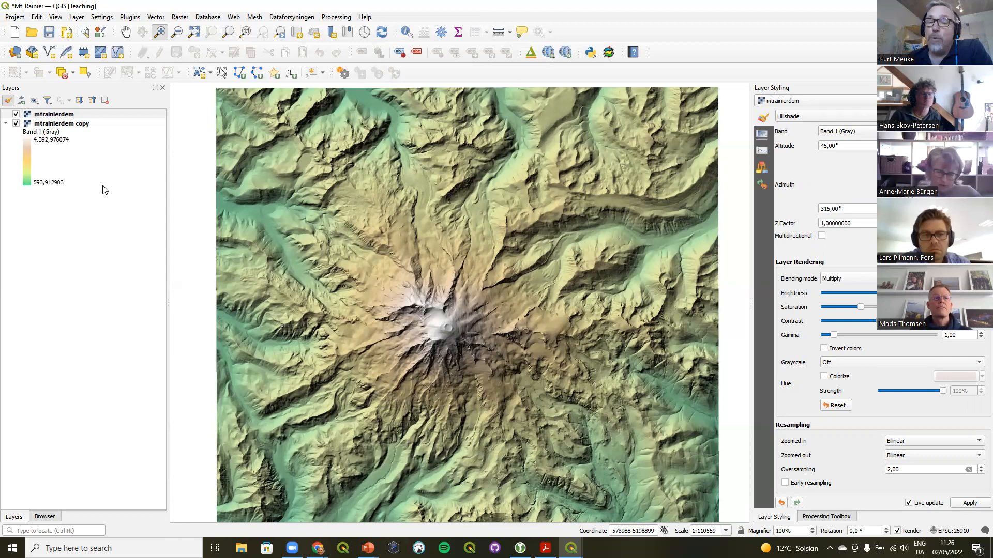
Duplicate the mtrainierdem layer, move the copy to the top of the layer list and make it visible
right_click(62, 117)
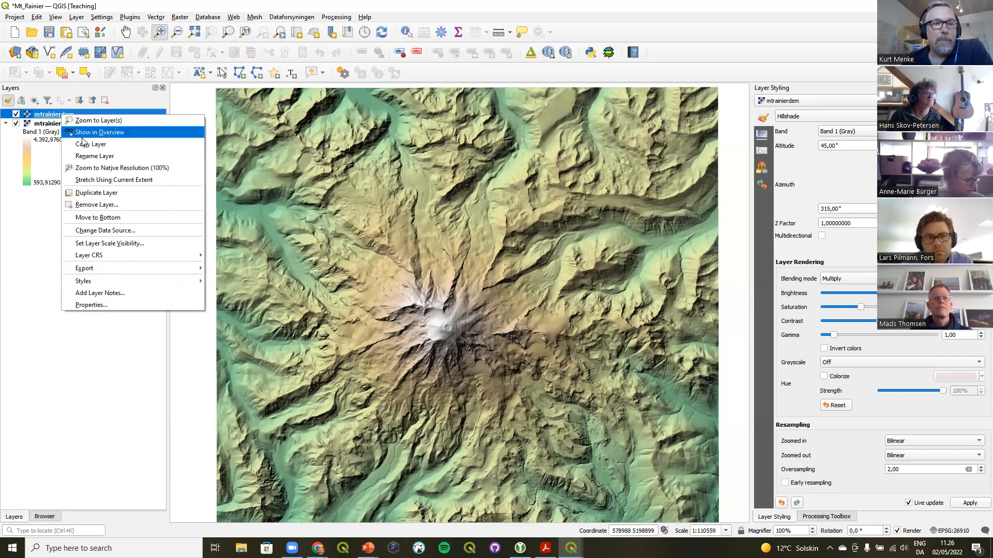
click(93, 193)
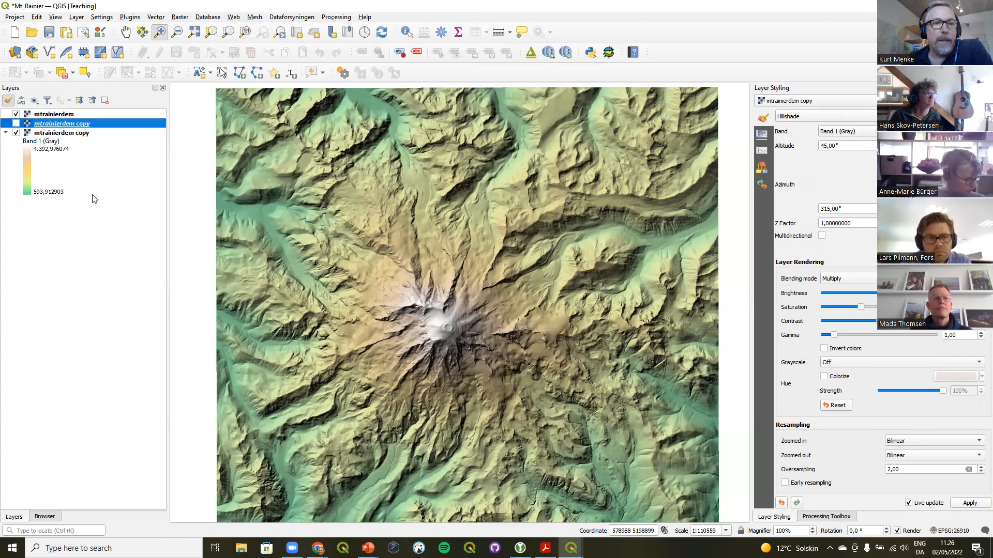
drag(40, 126, 75, 111)
click(16, 114)
Rename the top duplicated layer as Contours
right_click(55, 115)
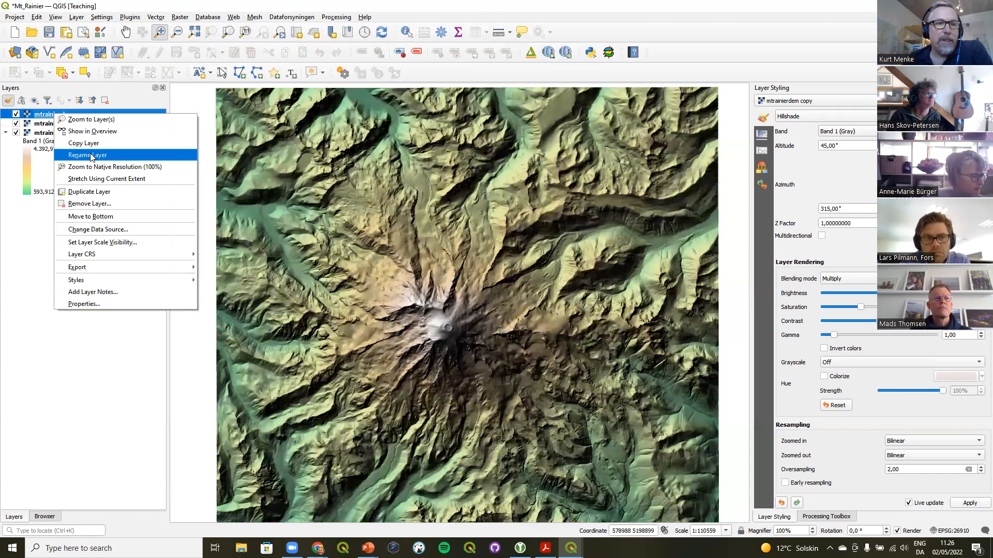
click(88, 155)
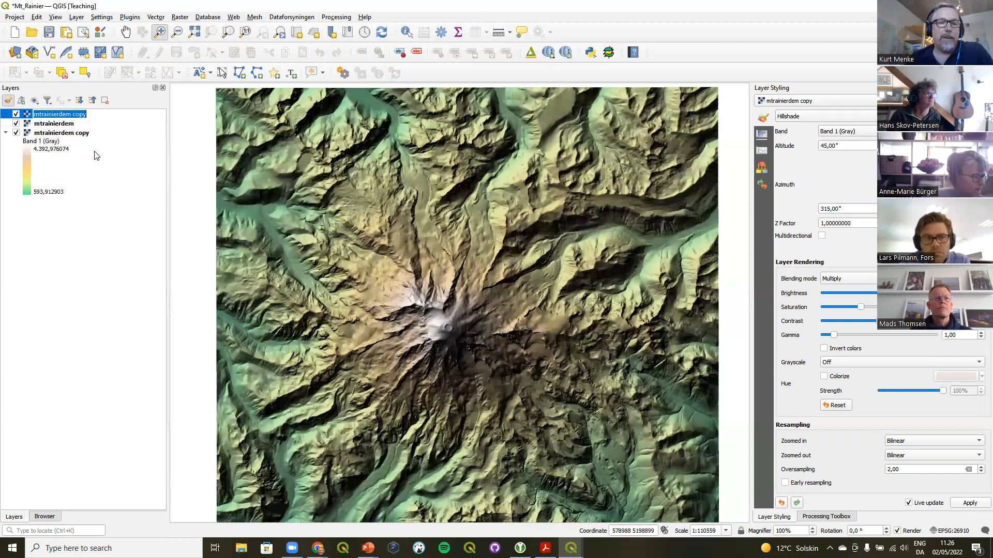
text(Contours)
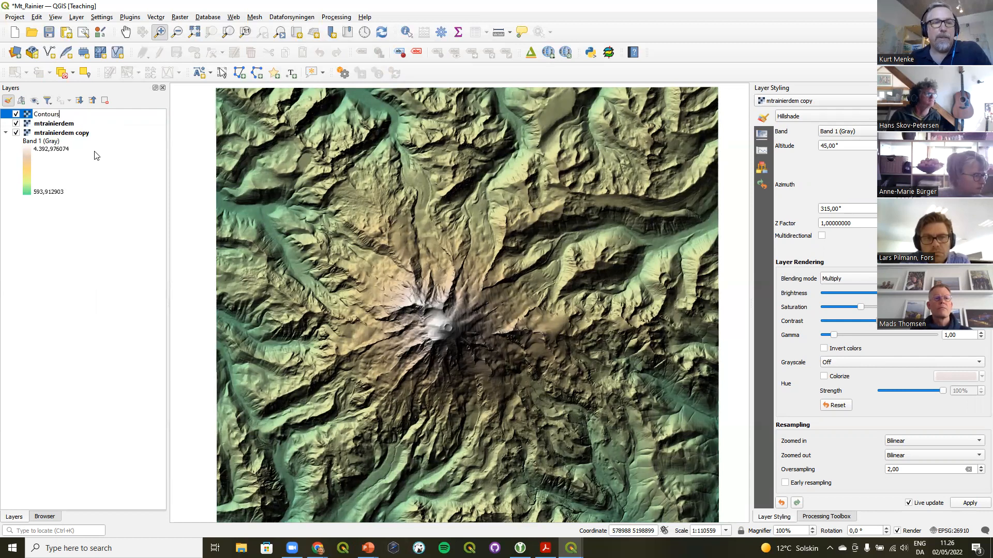
click(93, 185)
Reset the Contours layer's blending mode to Normal and switch its renderer to Contours
click(66, 116)
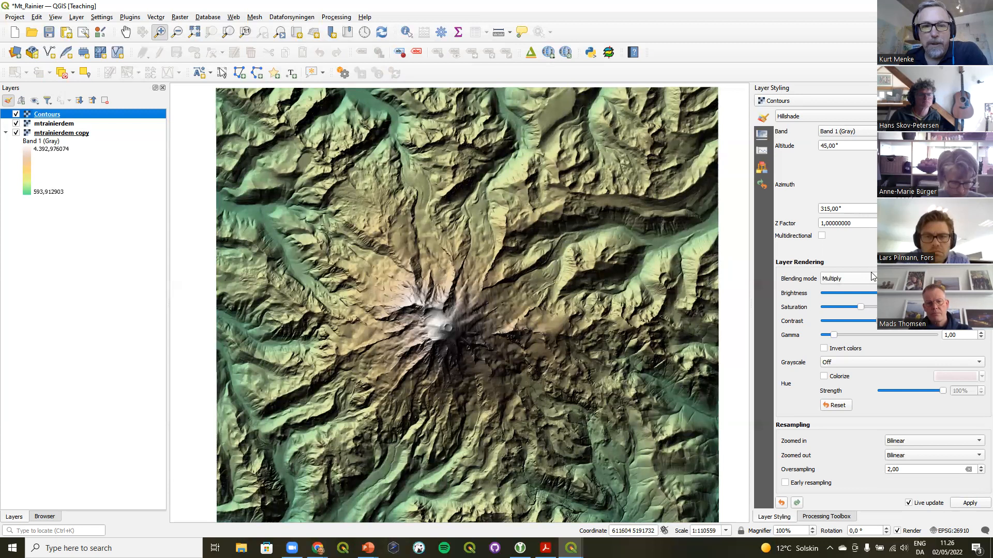
click(848, 279)
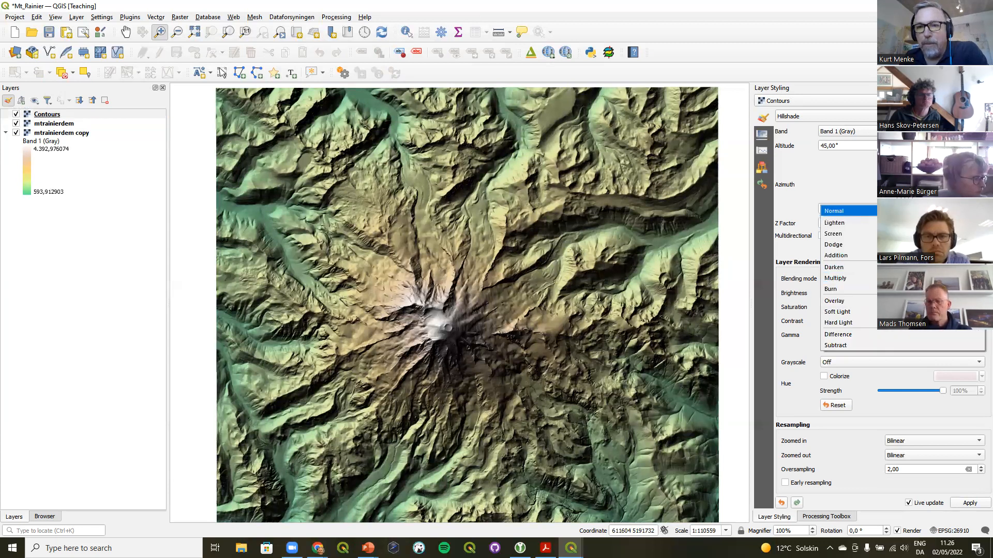
click(837, 209)
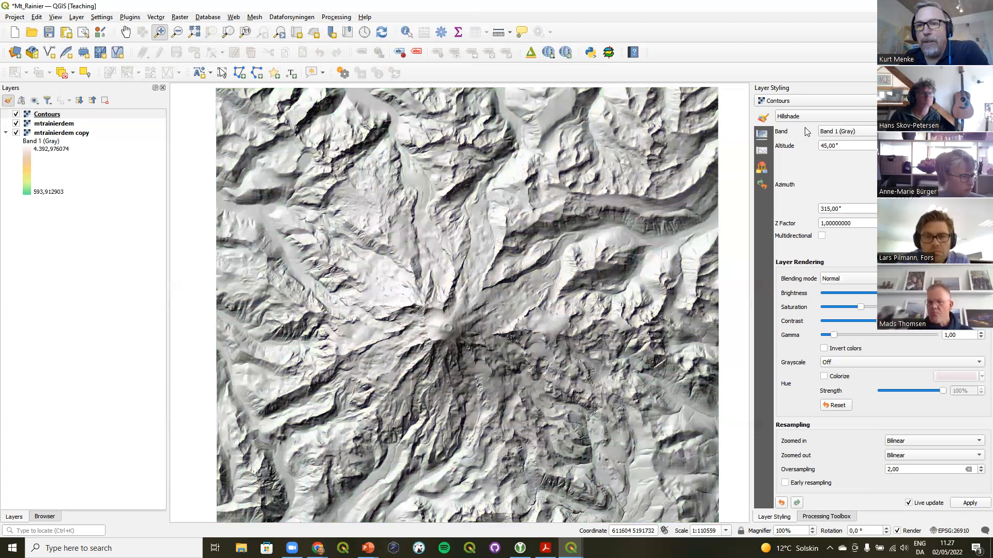
click(810, 118)
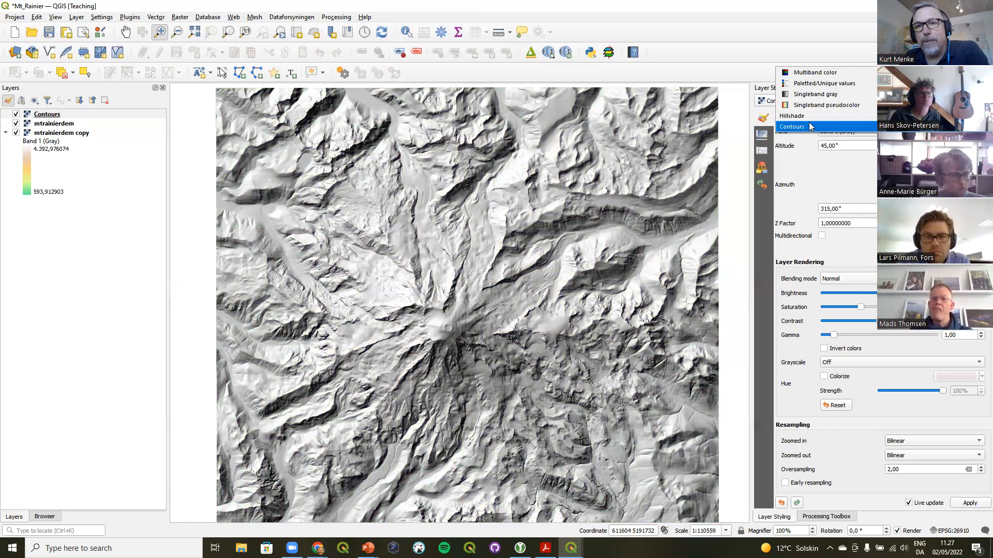
click(810, 126)
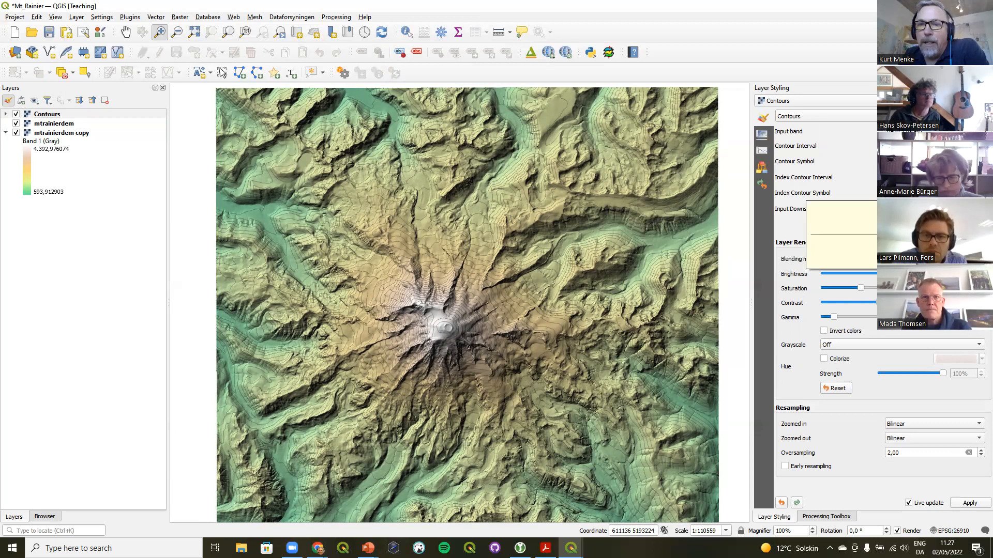
Increase the index contour line width to 0.86
click(919, 192)
click(878, 238)
click(877, 238)
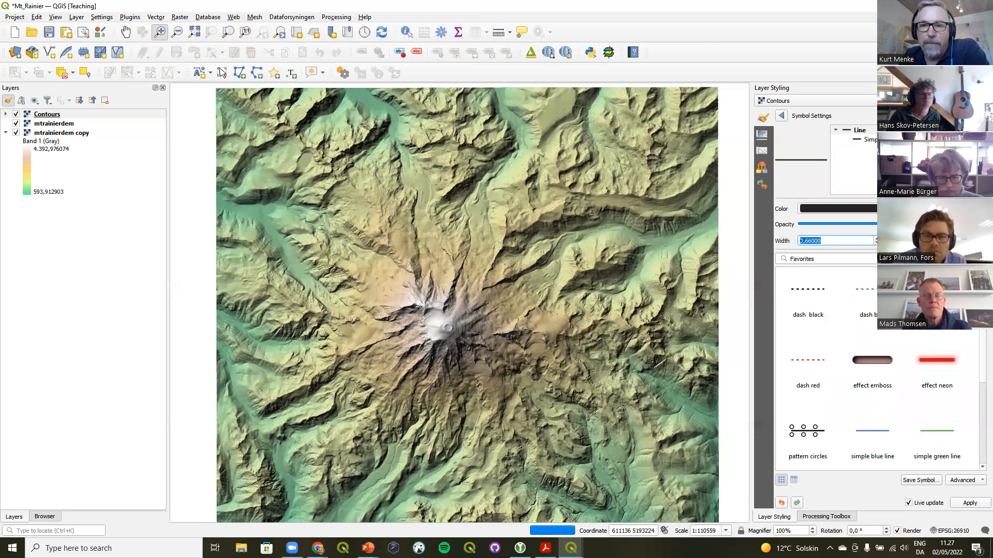
click(878, 238)
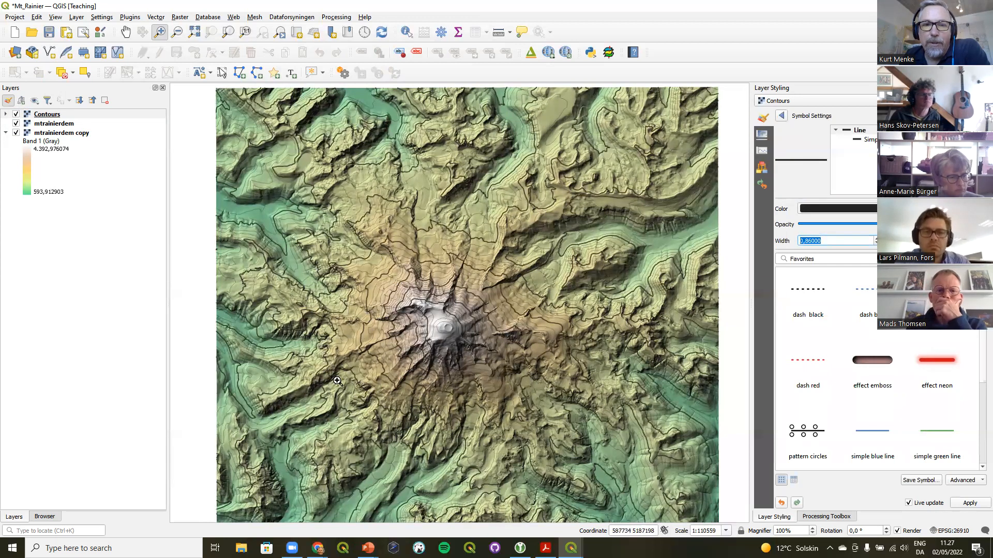
click(781, 116)
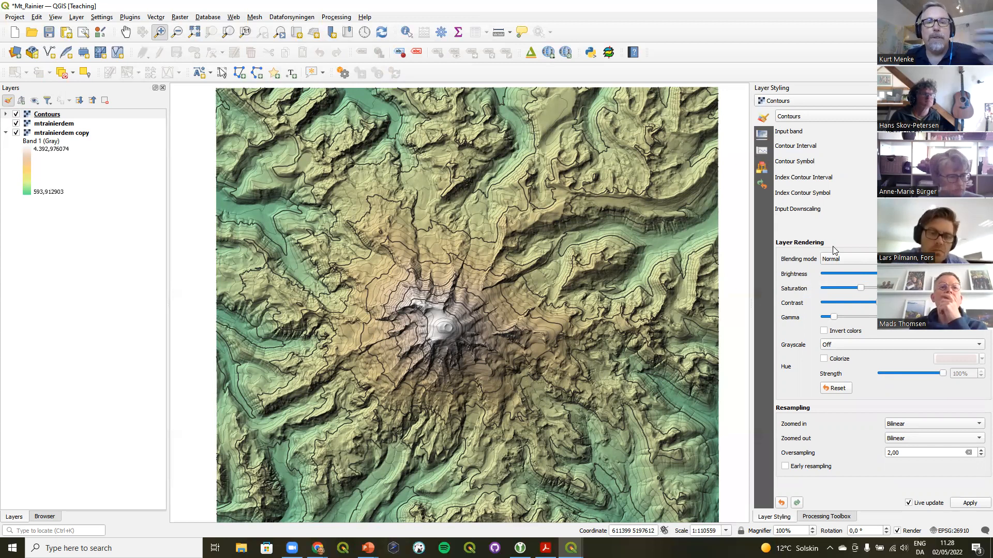
Compare Overlay and Soft Light blending on the Contours layer and settle on Overlay
click(854, 259)
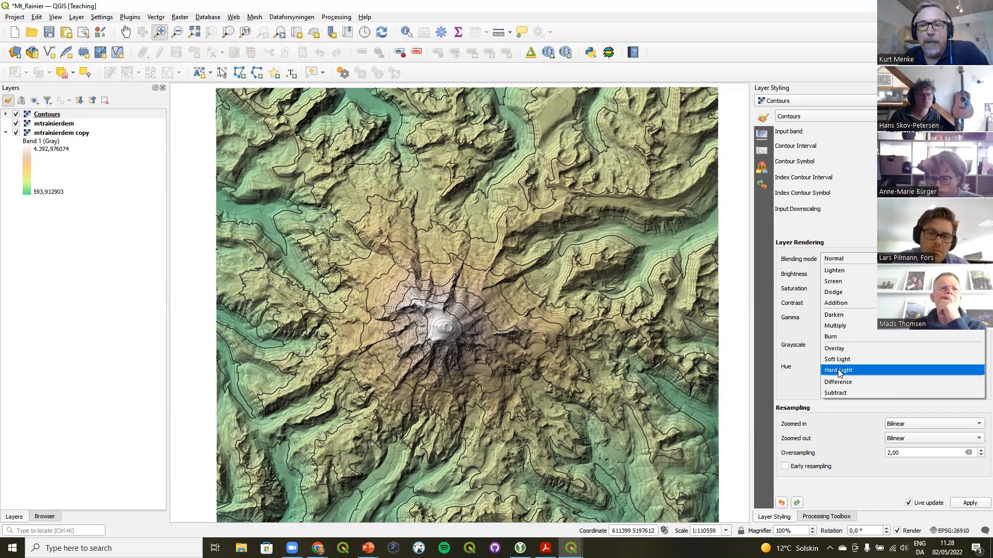
click(841, 349)
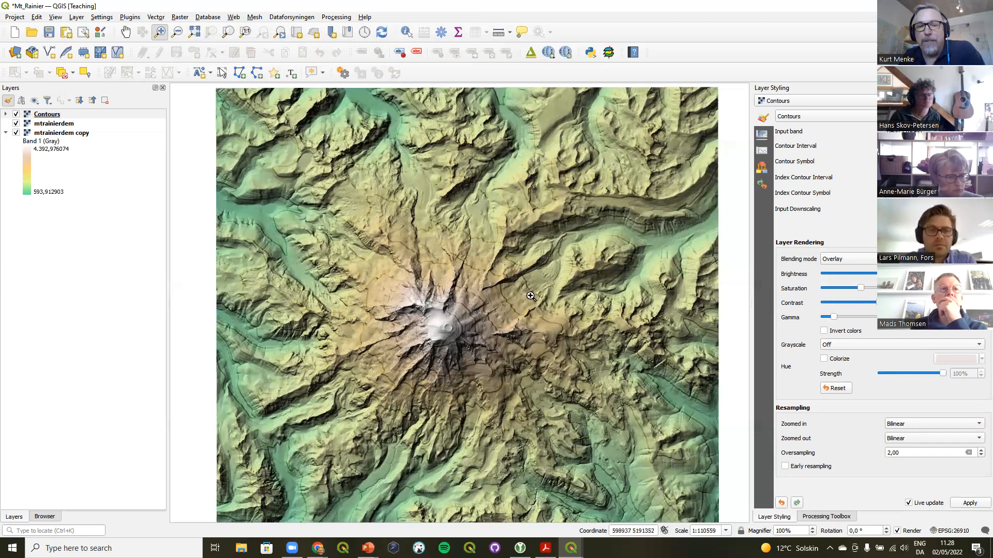
click(844, 259)
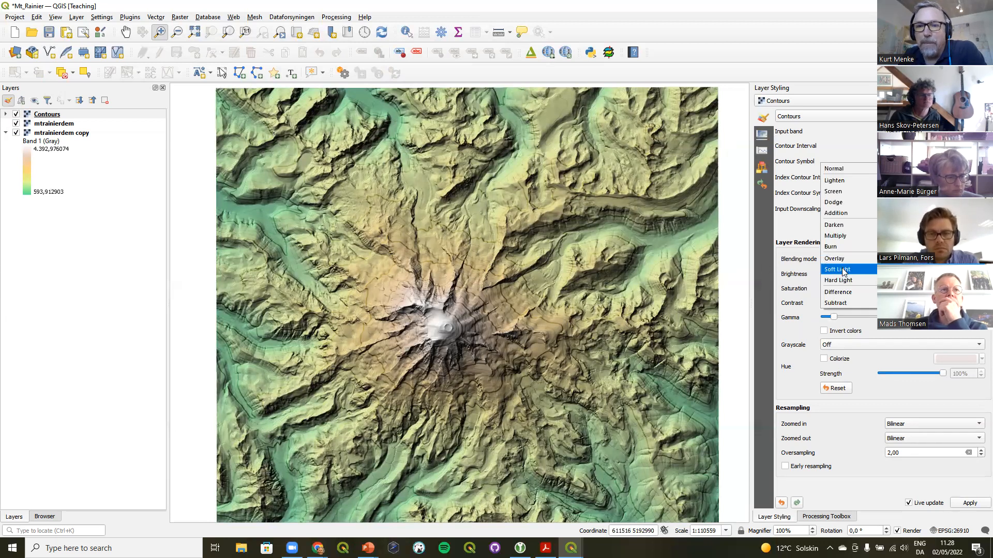
click(844, 269)
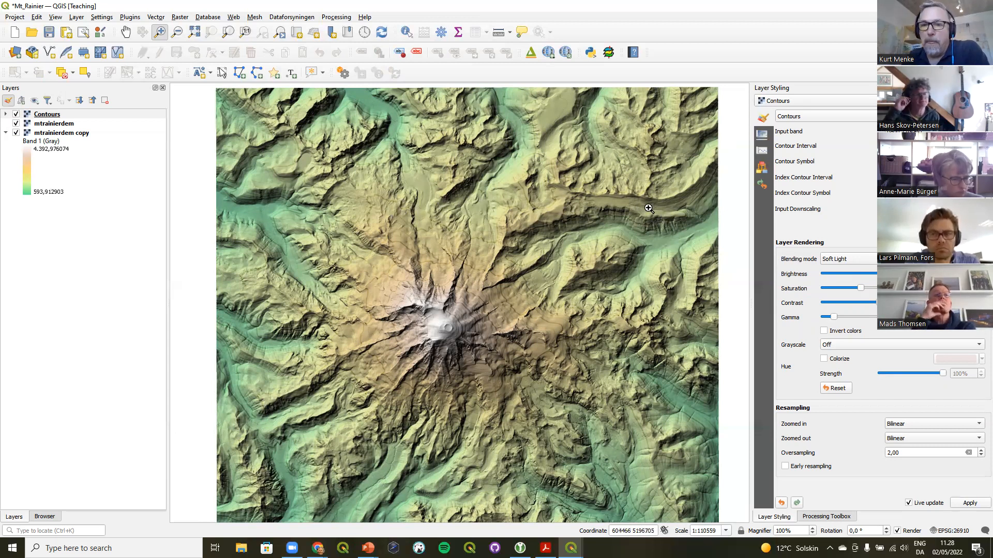
click(836, 260)
click(837, 249)
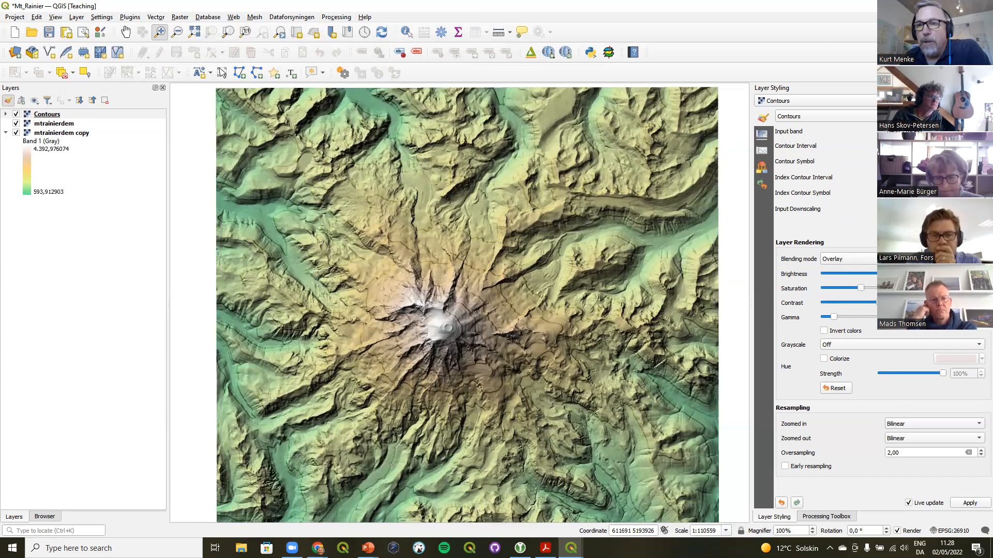
Set the regular contour line width to 0.26
click(926, 161)
click(876, 238)
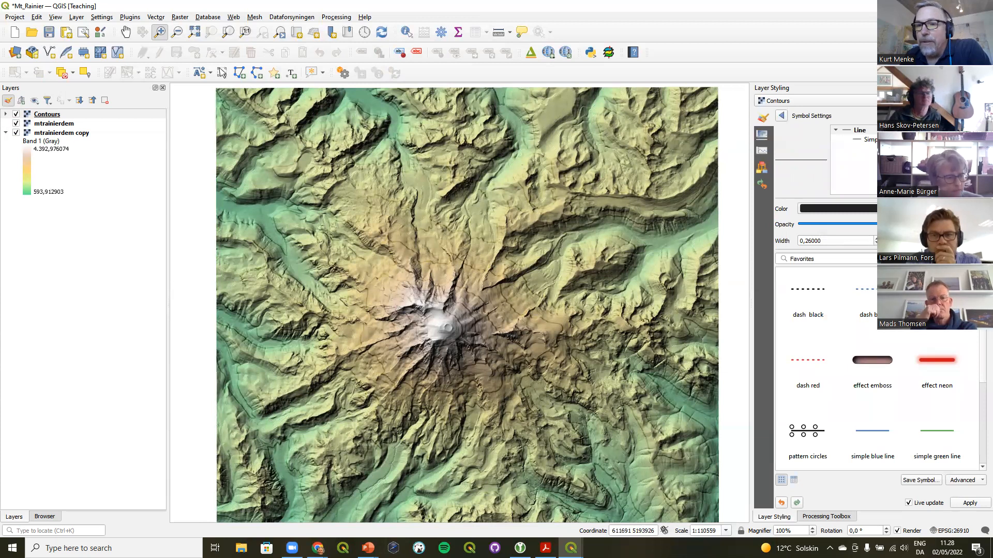
click(781, 116)
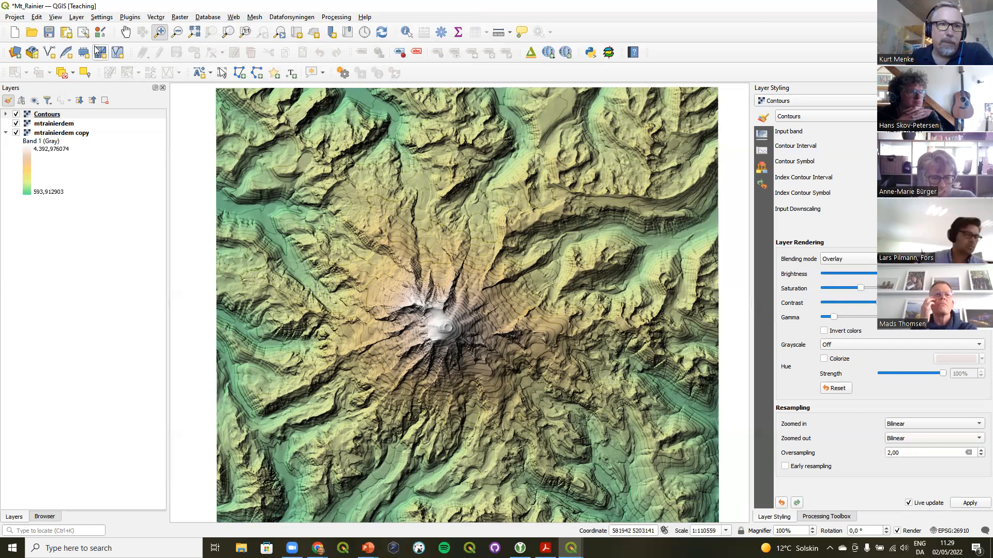
Open the Mt Rainier print layout and refresh its view
click(15, 17)
mouse_move(80, 228)
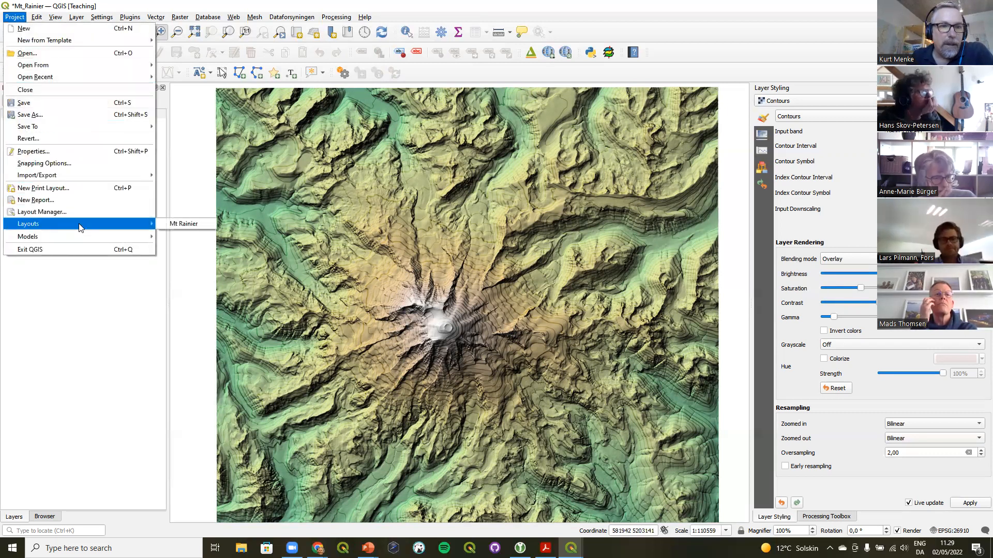
click(177, 223)
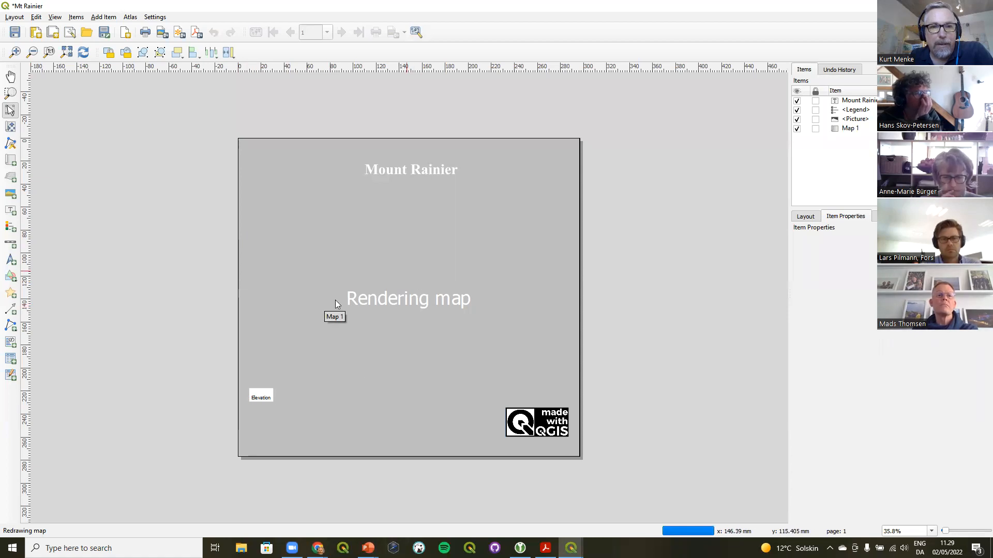
click(67, 52)
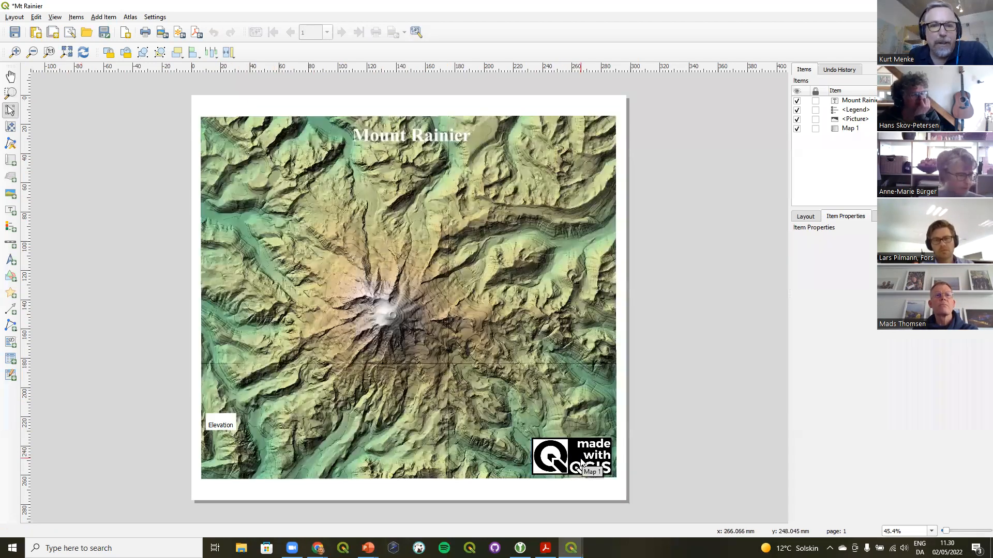
Remove the Elevation entry from the layout legend
click(220, 420)
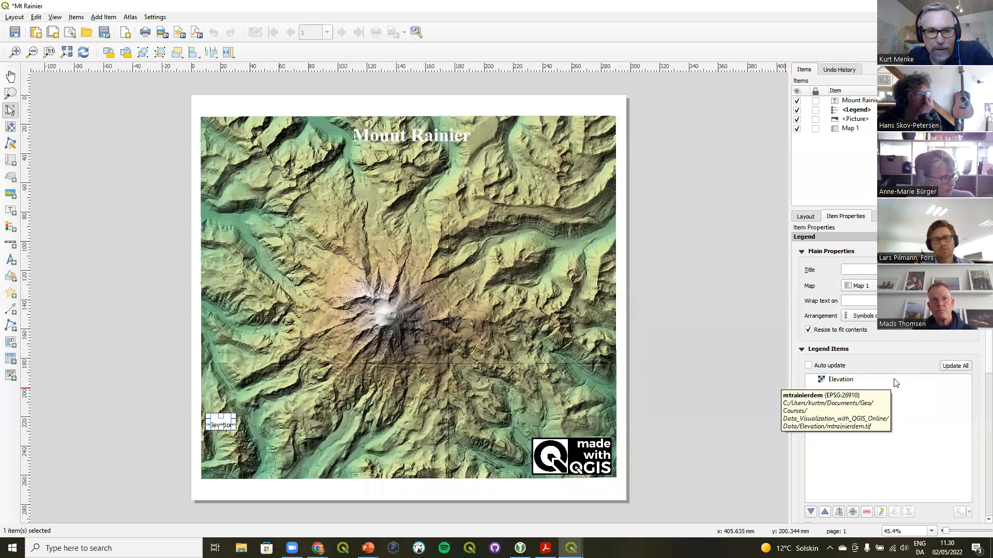
click(847, 382)
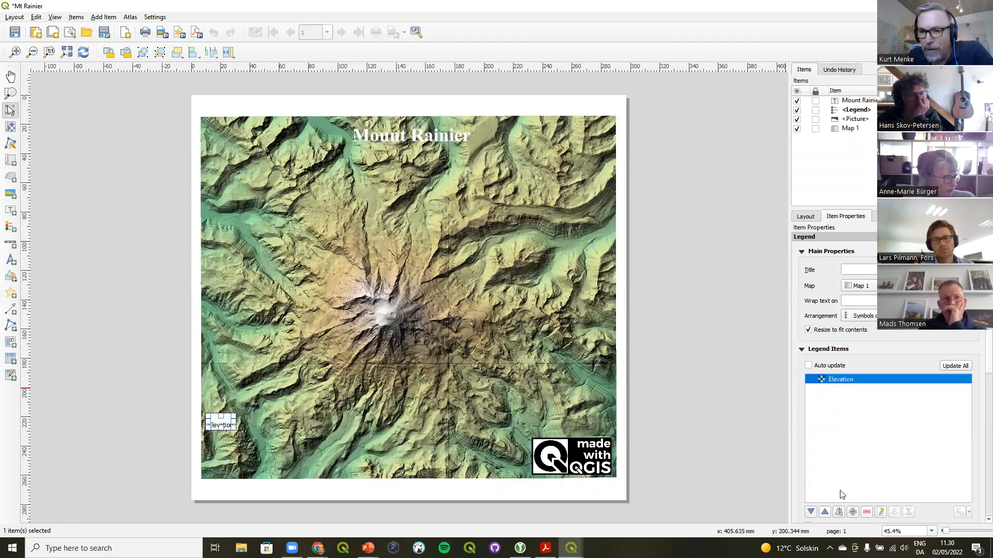
click(865, 513)
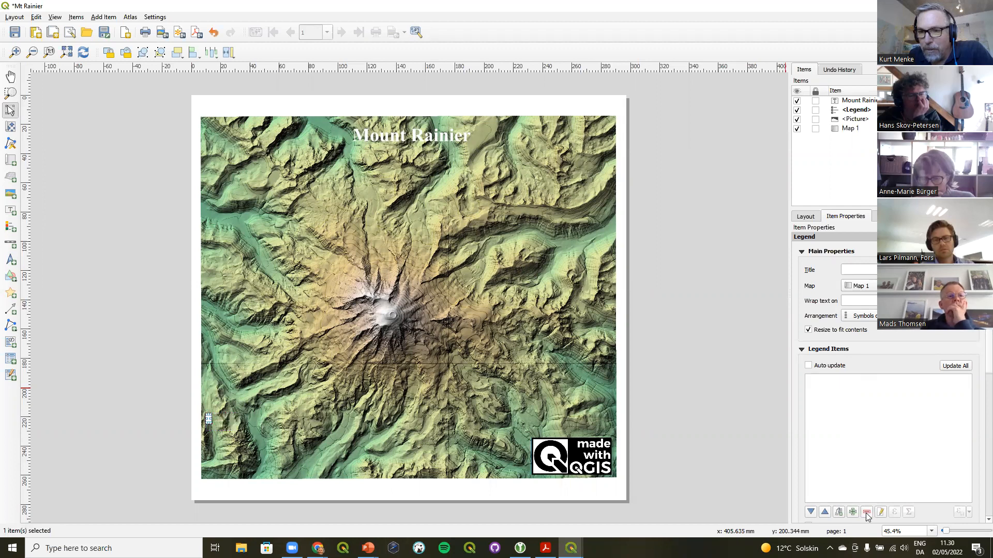
Add the mtrainierdem copy layer to the layout legend
click(853, 512)
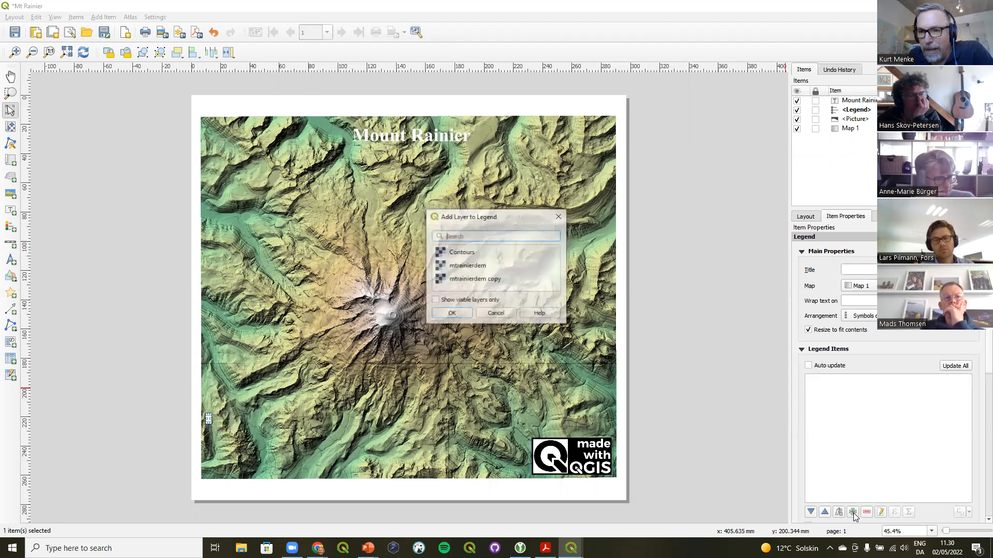
click(474, 267)
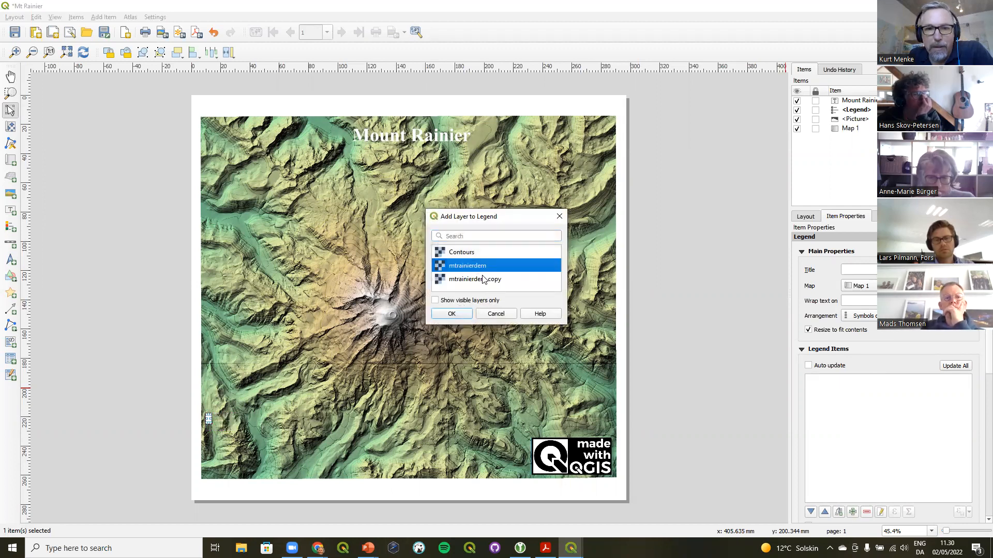
click(470, 280)
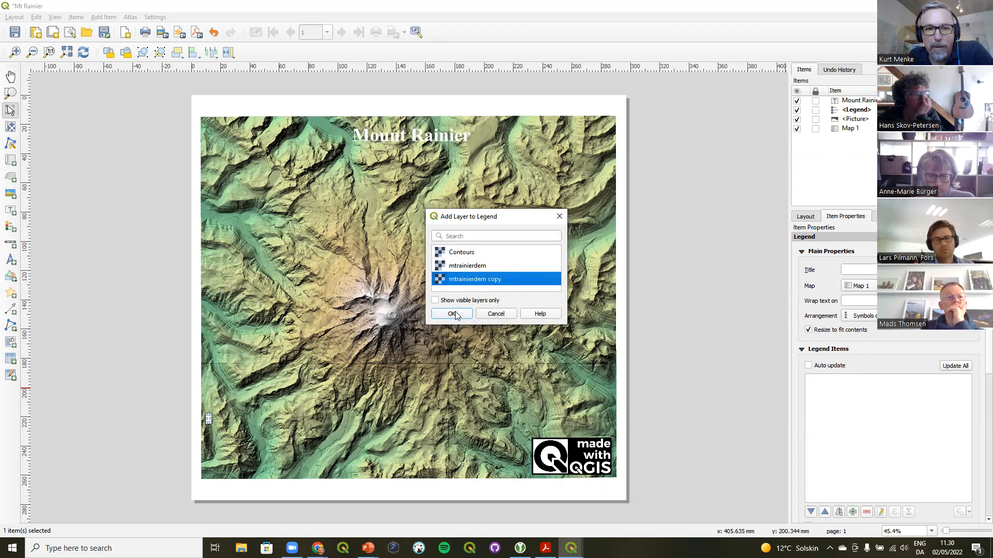
click(454, 313)
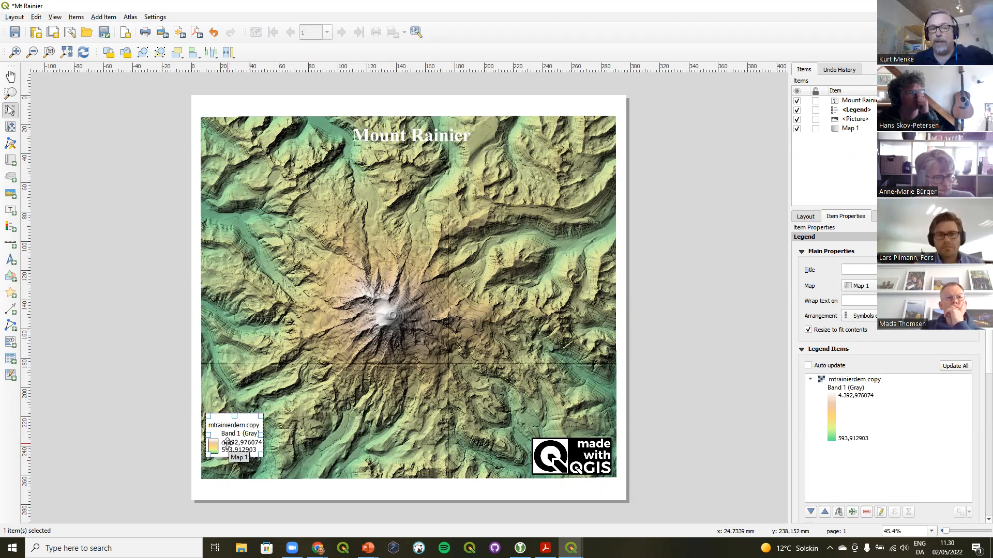
Increase the patch height of the mtrainierdem copy legend entry and nudge the legend slightly upward
double_click(860, 381)
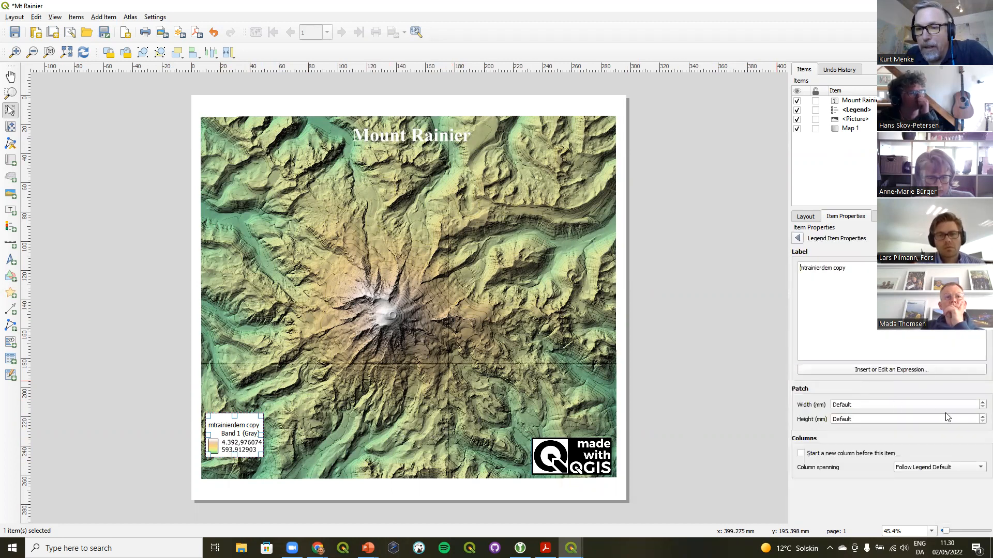
click(979, 417)
click(981, 417)
click(981, 416)
click(981, 417)
click(981, 417)
click(981, 416)
click(981, 416)
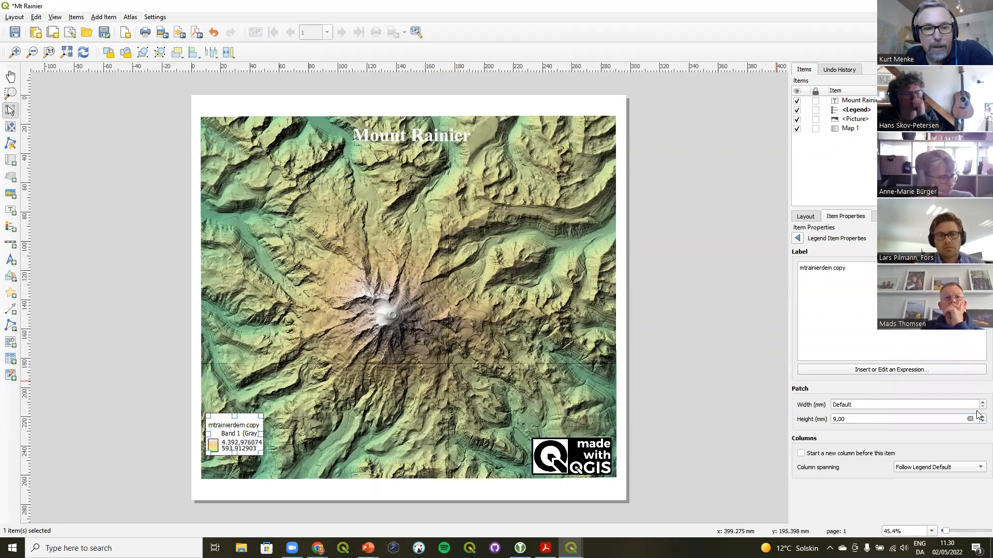
click(981, 417)
click(981, 416)
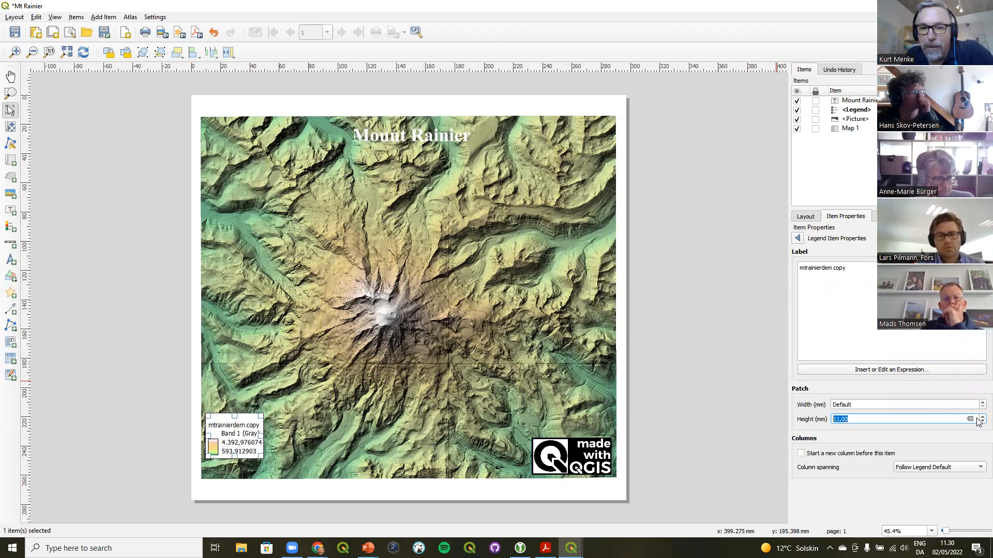
click(981, 417)
click(981, 417)
click(981, 417)
click(981, 417)
click(981, 417)
click(981, 417)
click(981, 417)
click(981, 417)
click(981, 417)
click(981, 417)
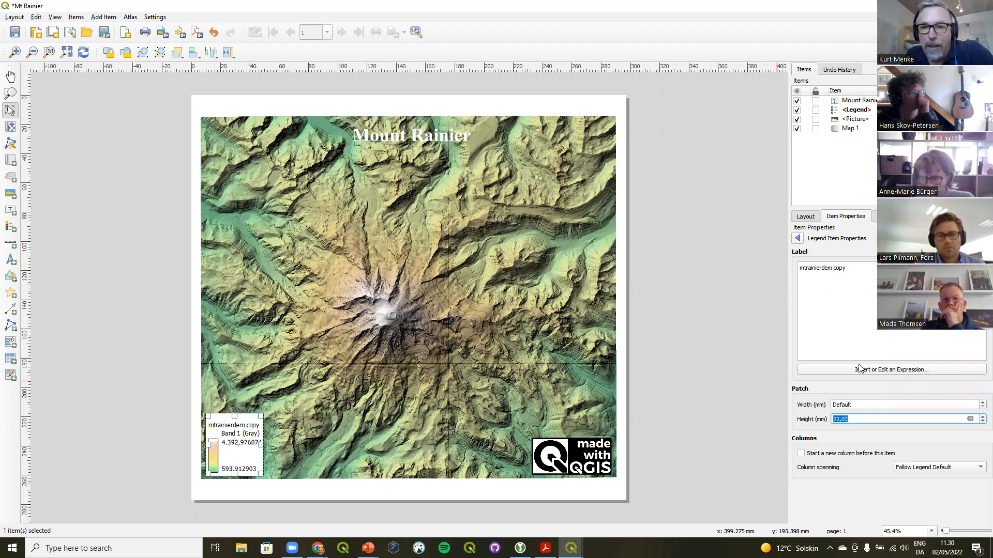
click(799, 237)
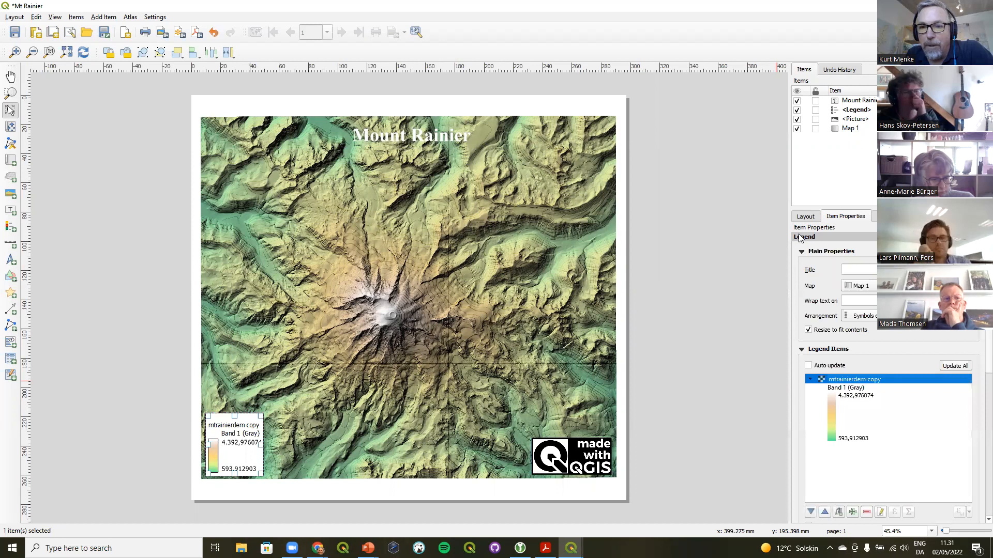
drag(244, 435, 248, 428)
click(164, 351)
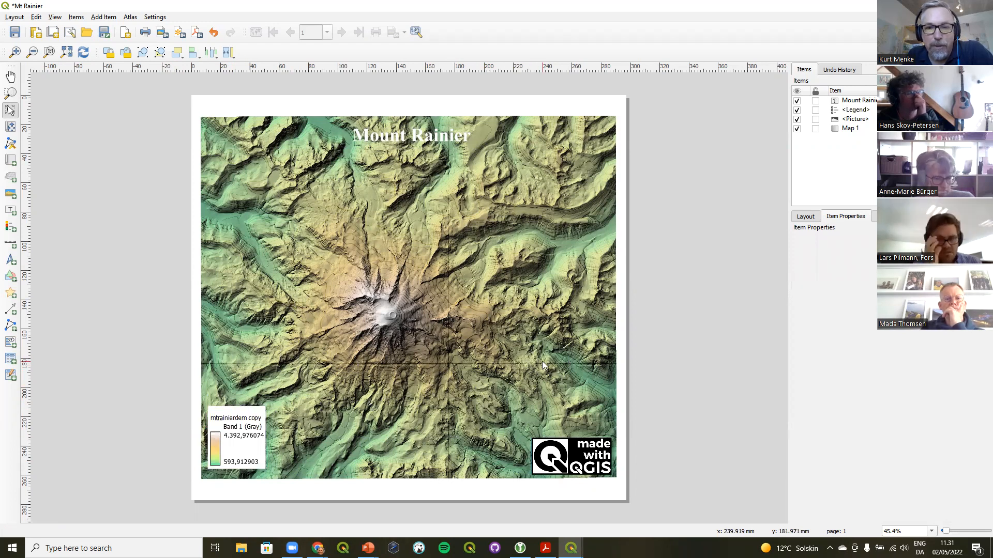
Set the logo picture's blending mode to Multiply
click(568, 453)
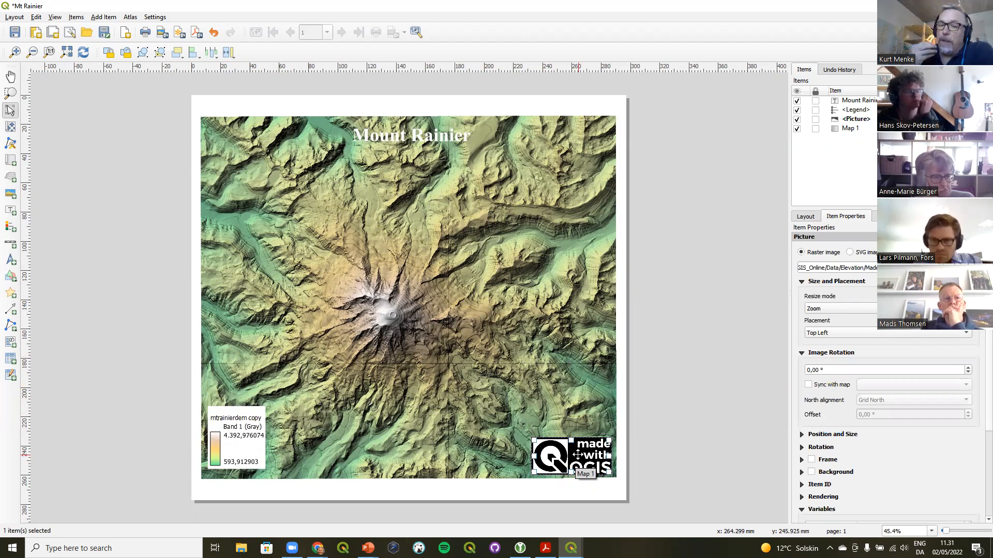
click(803, 497)
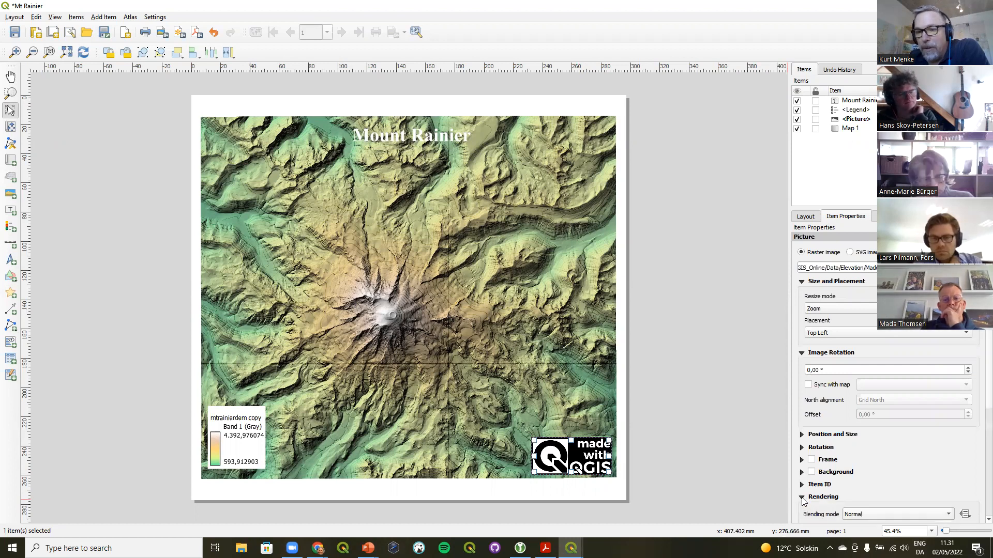
scroll(896, 457, down, 2)
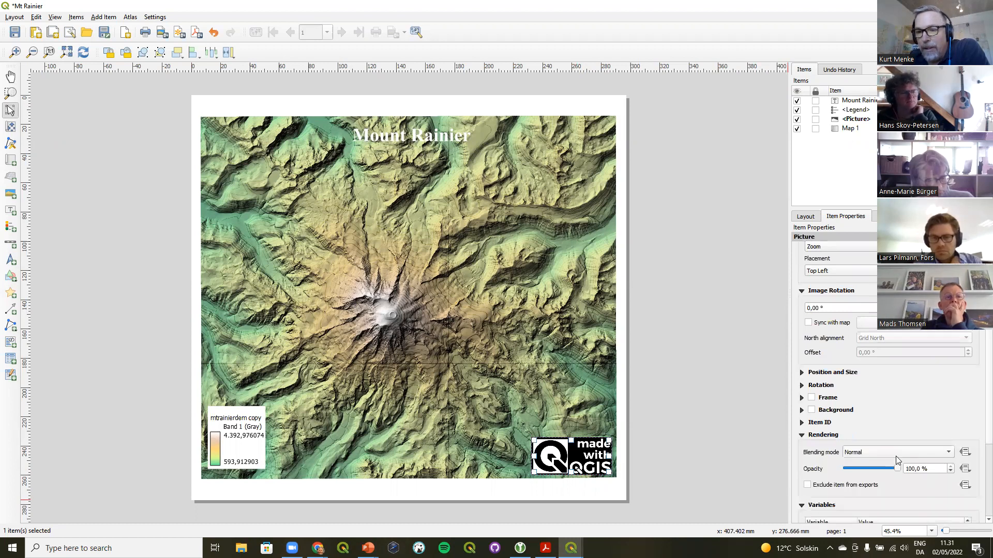
click(870, 452)
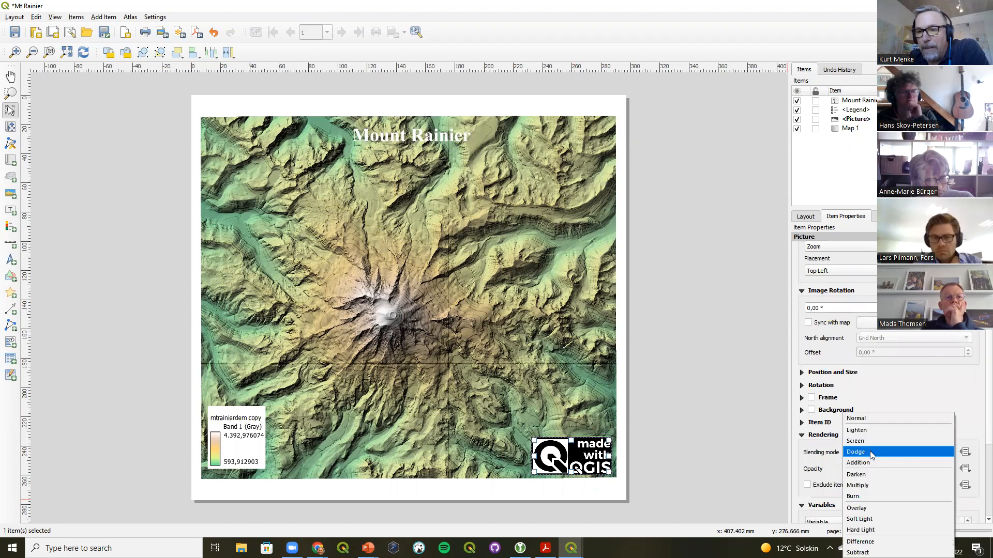
click(877, 486)
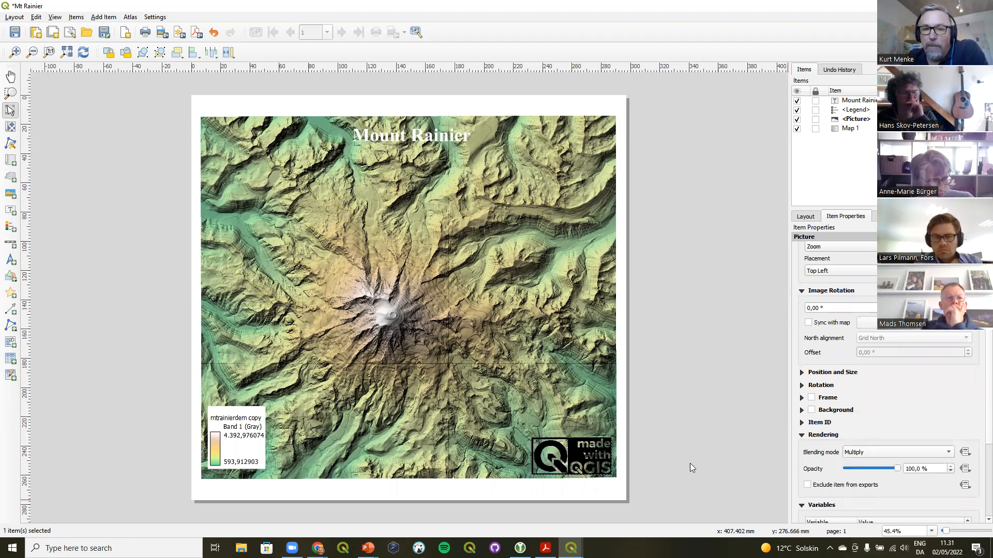
Move the logo picture over the upper right part of the map
drag(581, 455, 437, 257)
drag(500, 231, 509, 217)
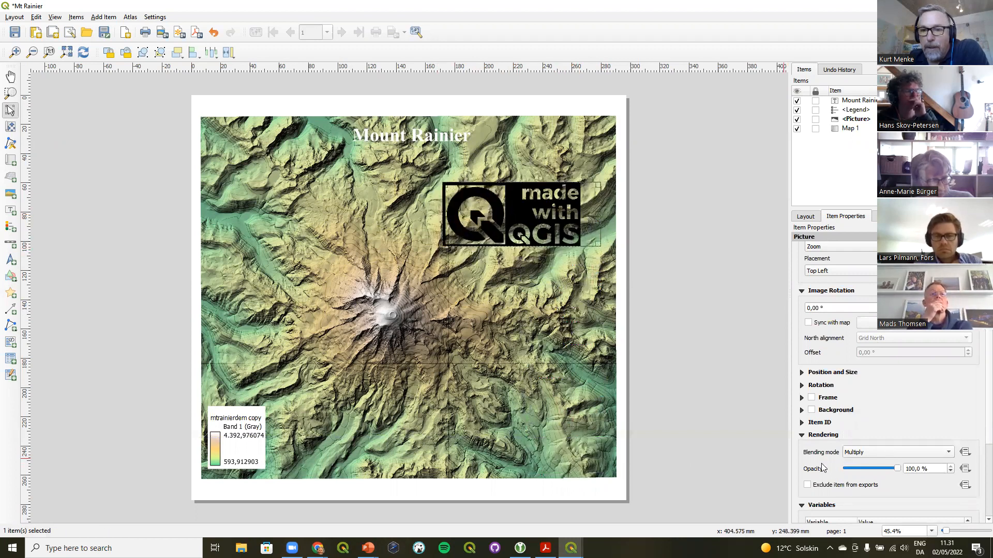
Compare Overlay, Soft Light, Hard Light and Addition blending on the logo and return it to Normal
click(876, 452)
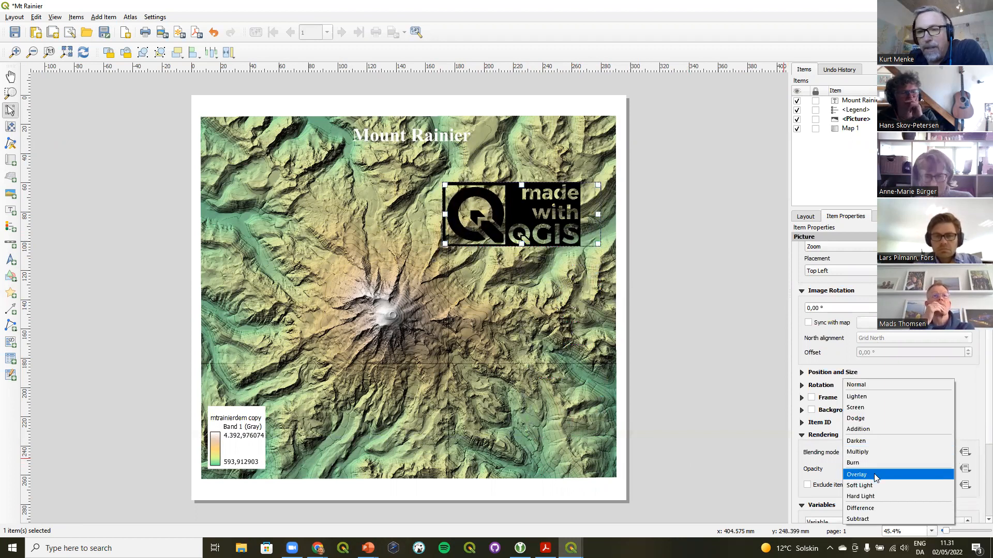
click(875, 474)
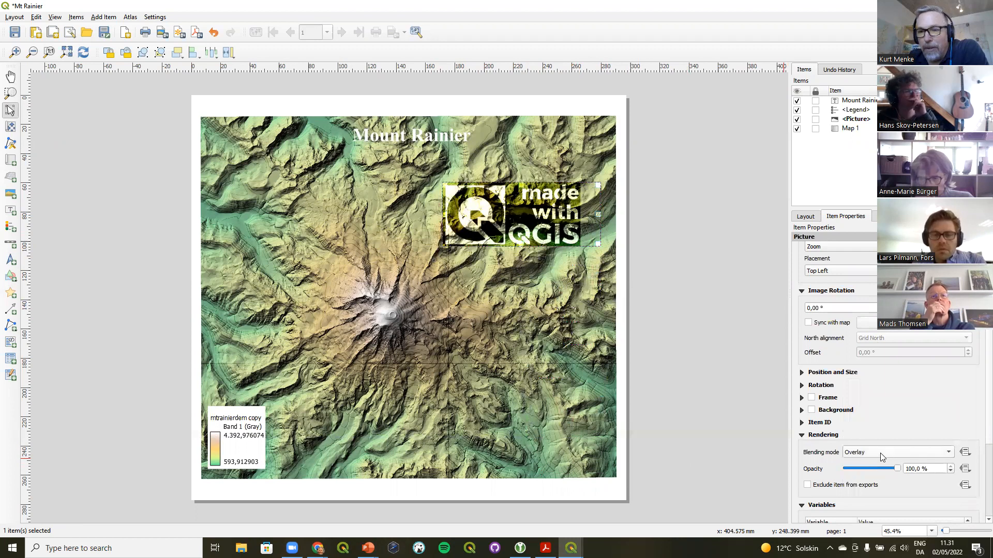
click(880, 454)
click(878, 463)
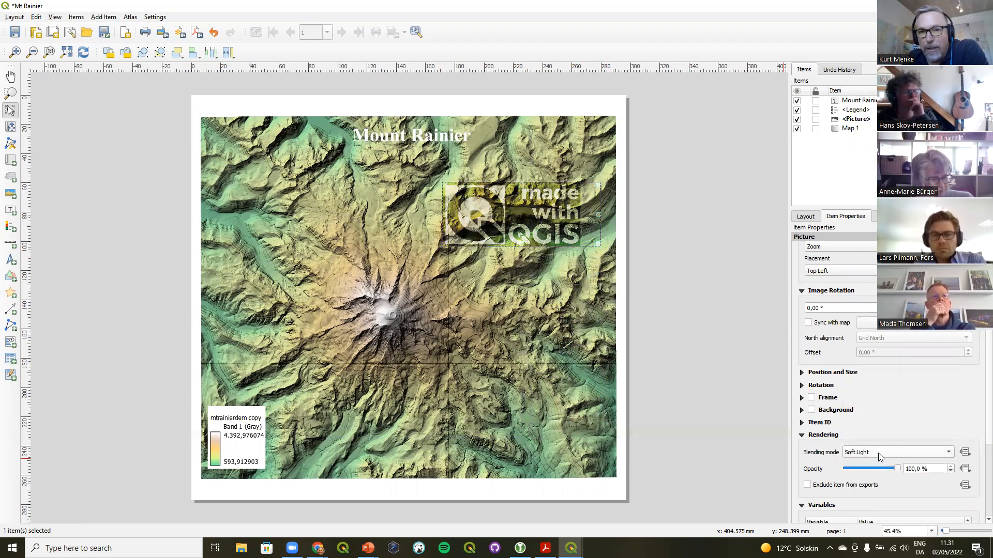
click(877, 452)
click(878, 461)
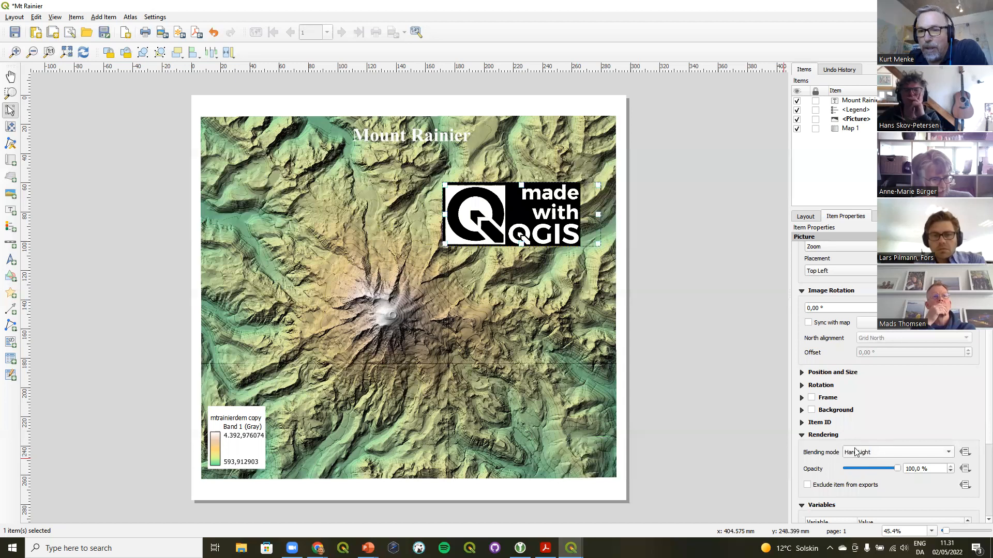
click(855, 452)
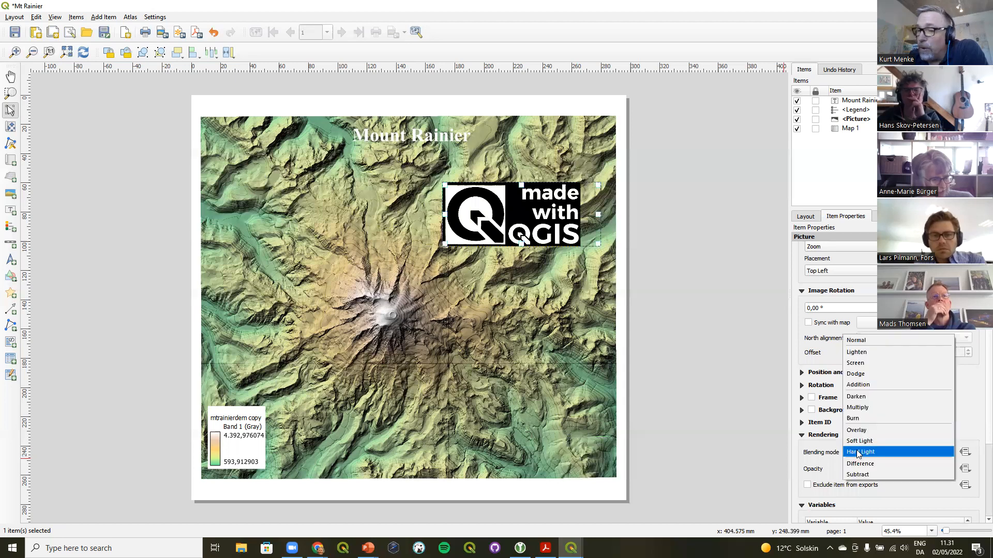
click(874, 384)
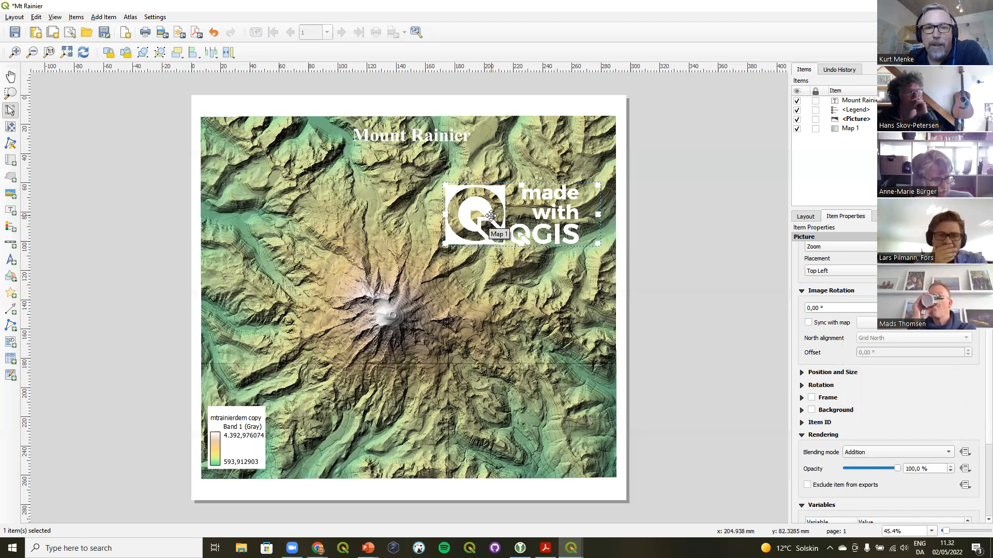
click(853, 453)
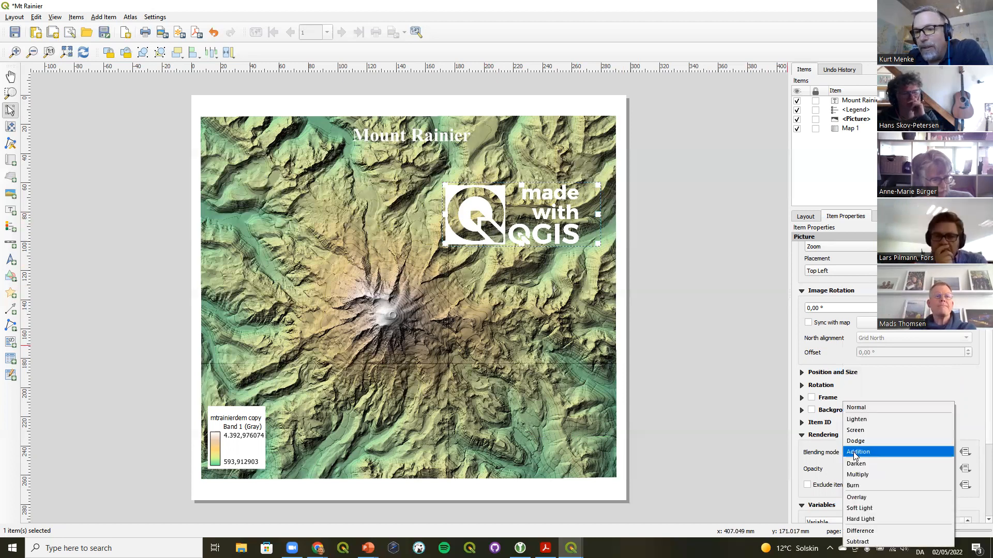
click(873, 406)
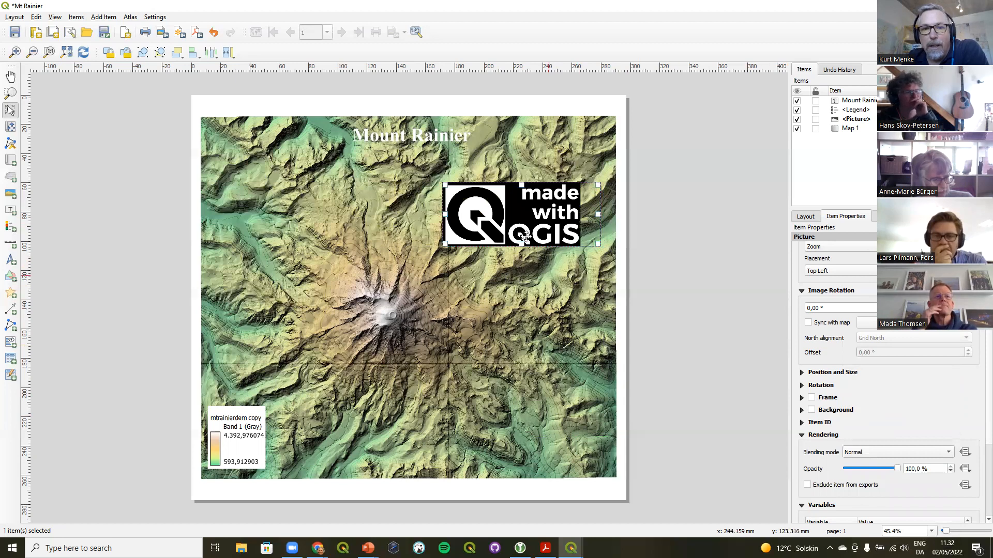
Move the logo picture back to the map's lower right corner
drag(519, 243, 522, 454)
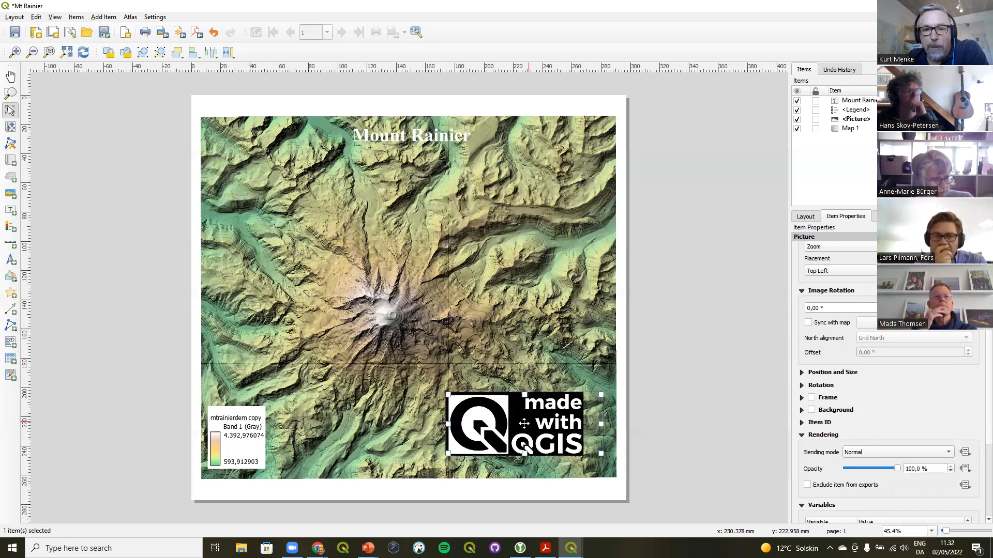
Inspect the legend's rendering settings
click(231, 446)
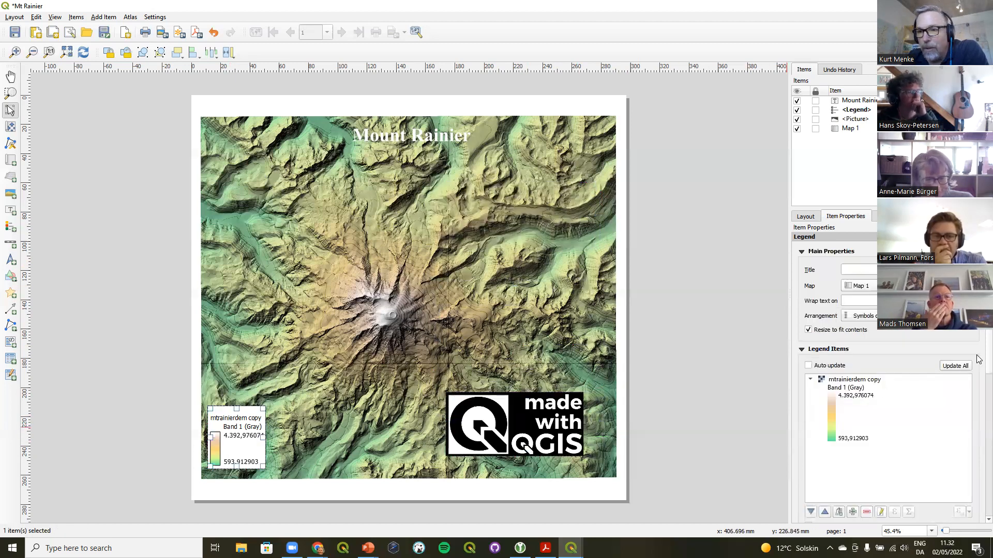
scroll(978, 363, down, 10)
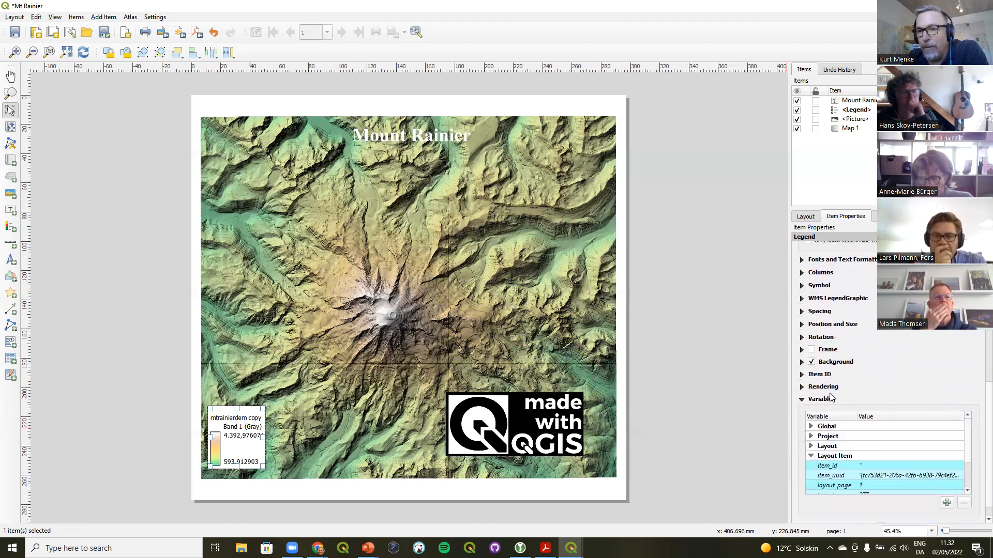
click(802, 388)
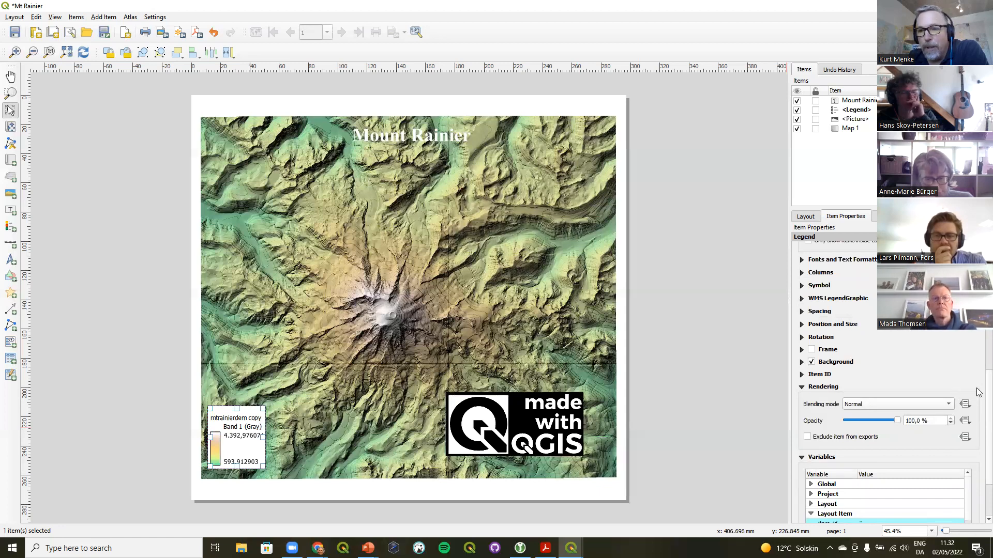
scroll(978, 393, up, 10)
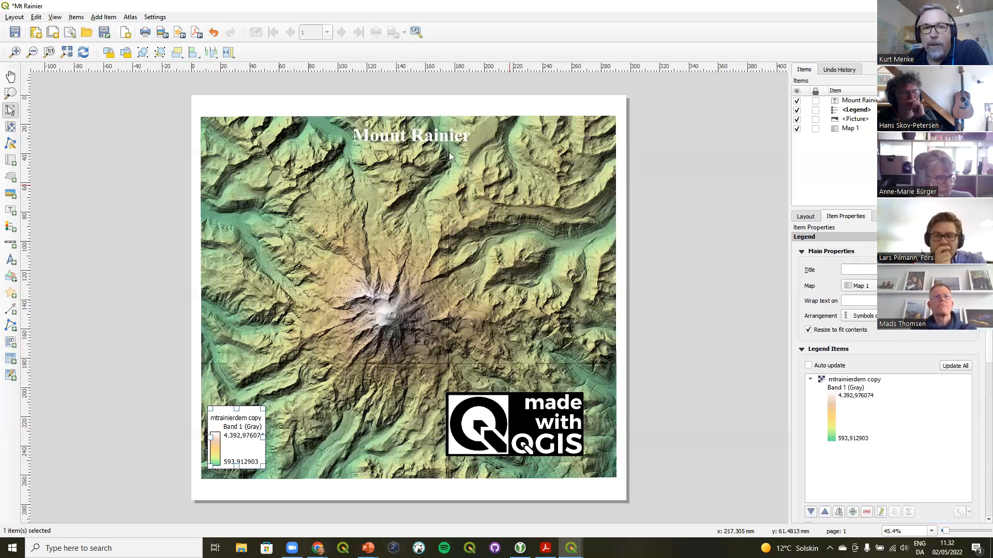
Enable a drop shadow on the Mount Rainier title text in its font settings
click(422, 138)
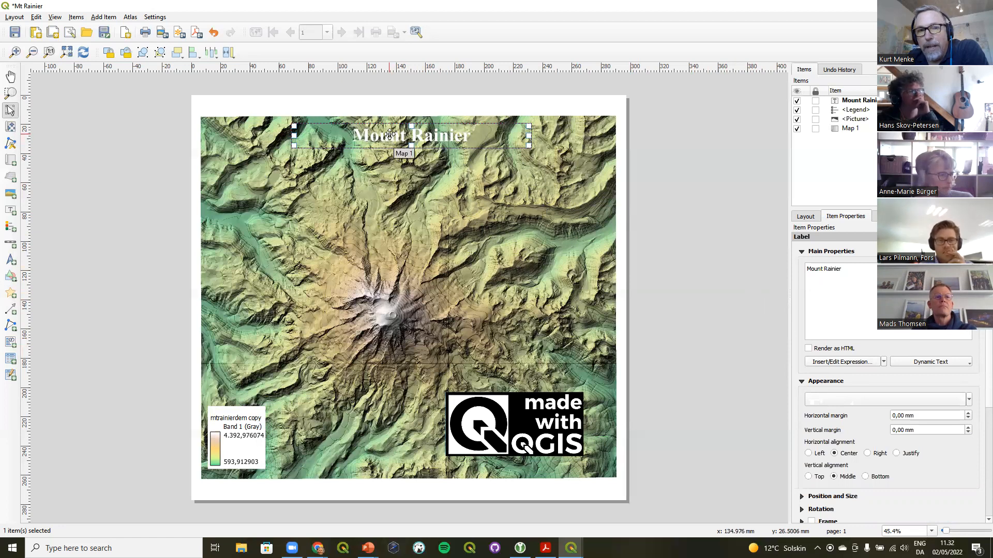
click(855, 401)
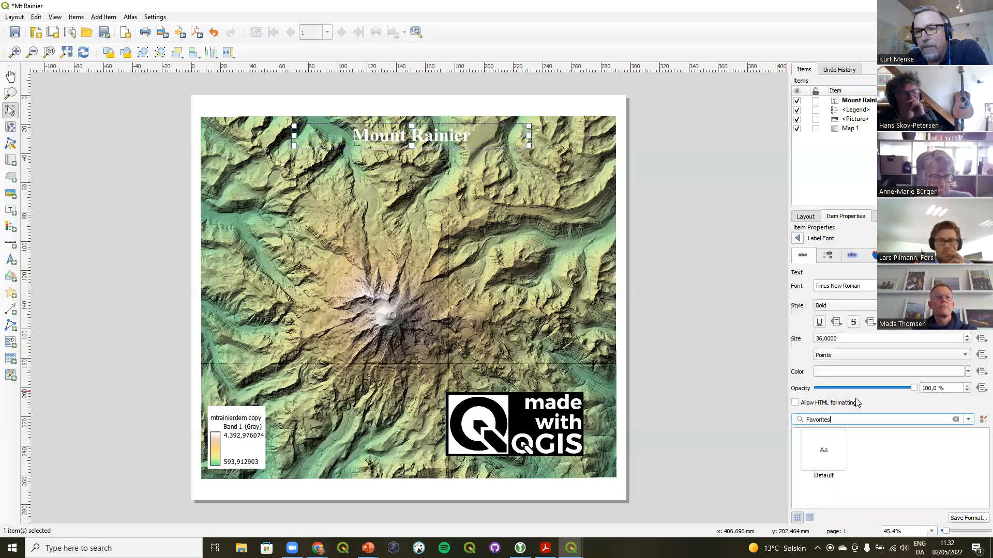
click(828, 255)
click(852, 255)
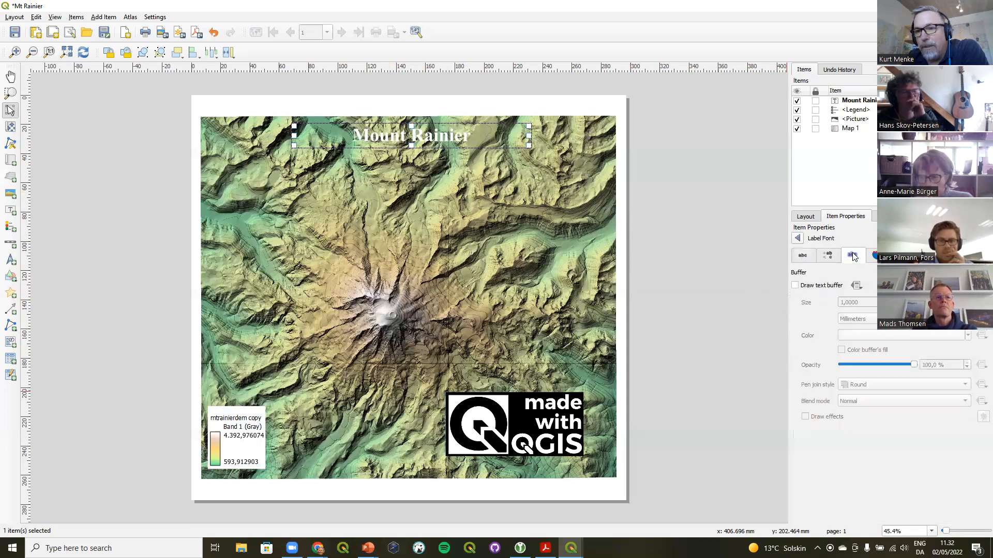
click(902, 255)
click(901, 255)
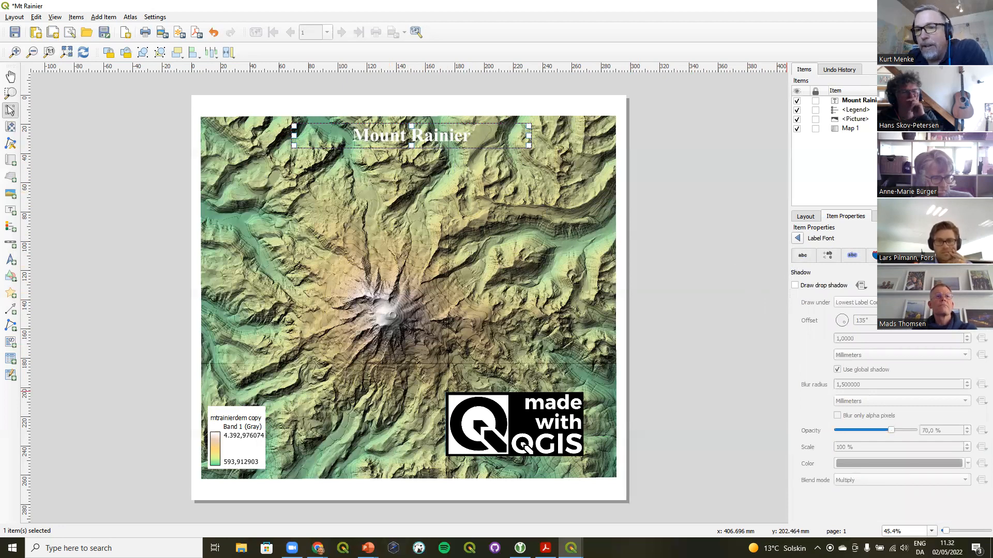
click(827, 287)
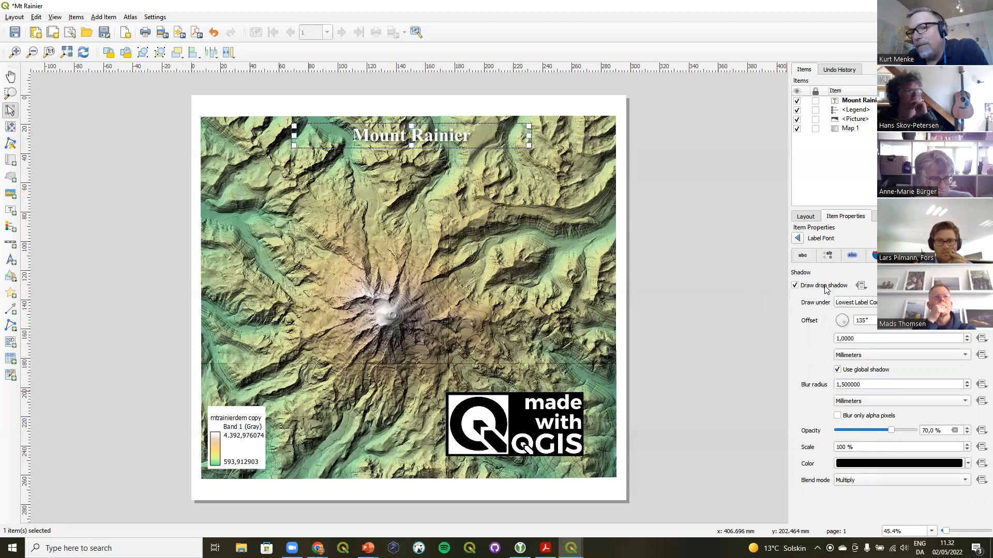
click(849, 258)
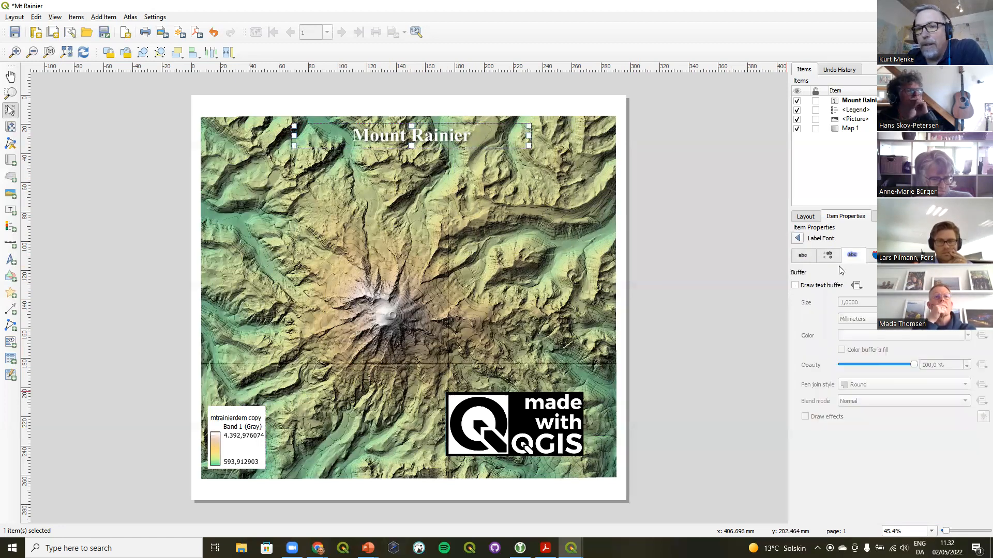
Enable a black text buffer around the Mount Rainier title text and deselect the title
click(819, 288)
click(967, 336)
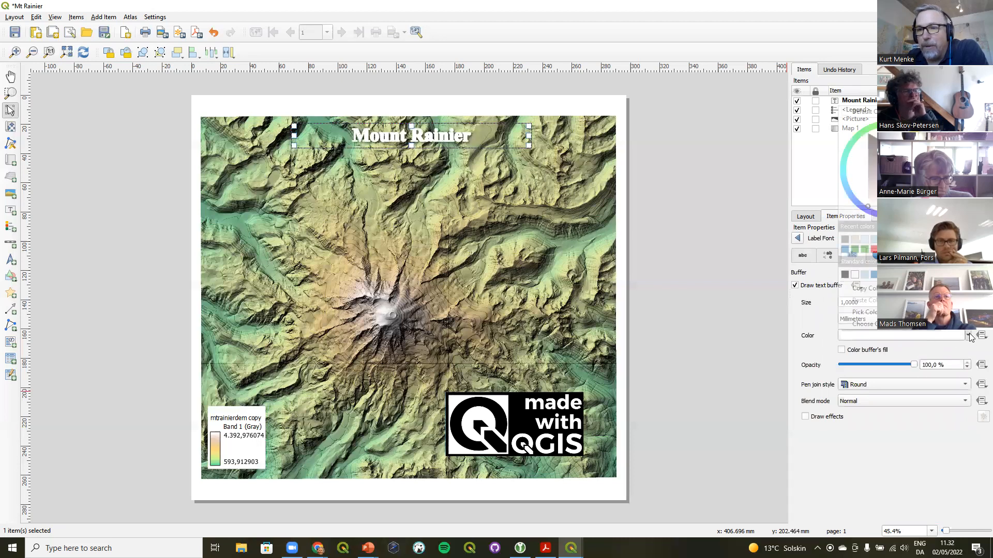
click(844, 276)
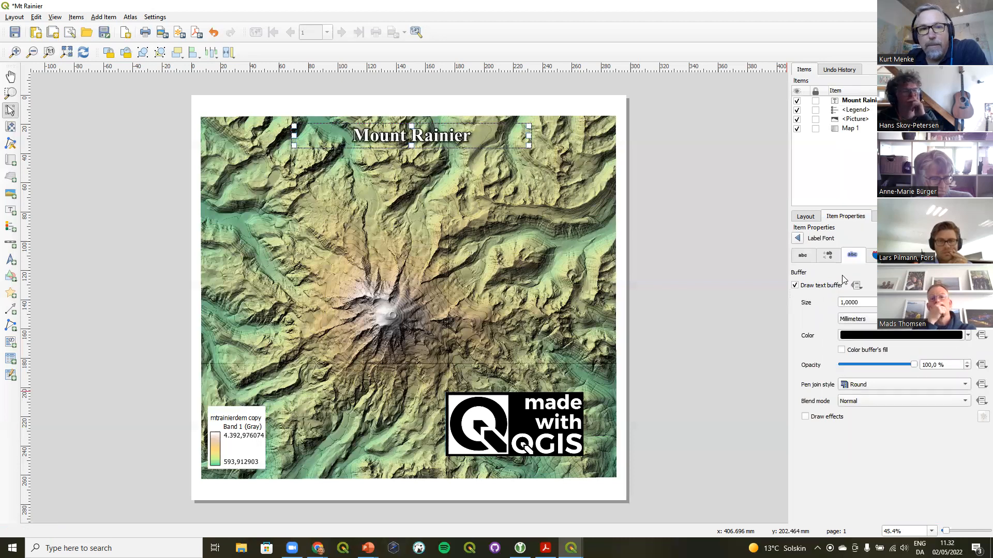
click(688, 238)
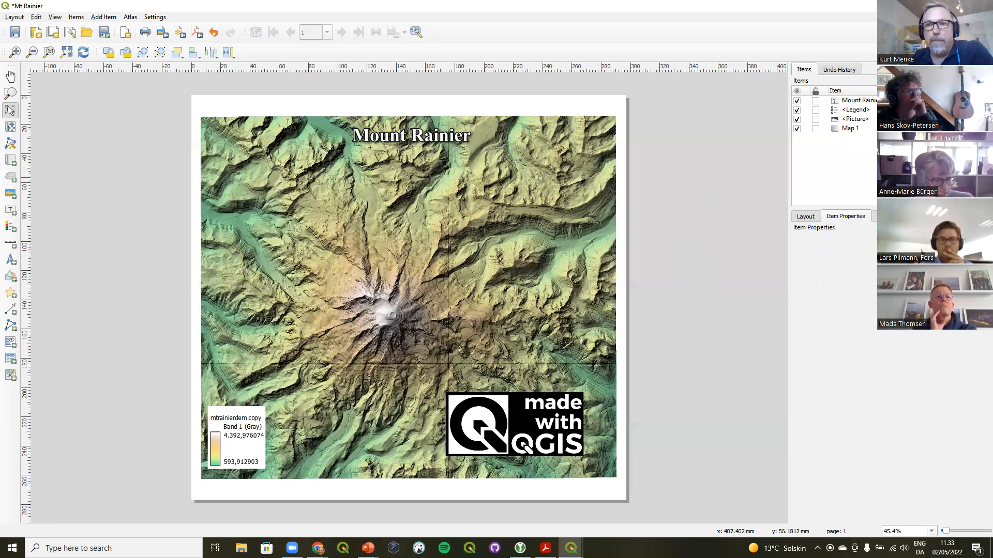
Switch to the main QGIS window and open the DKRoads project from the Blending folder in the browser
key(alt+Tab)
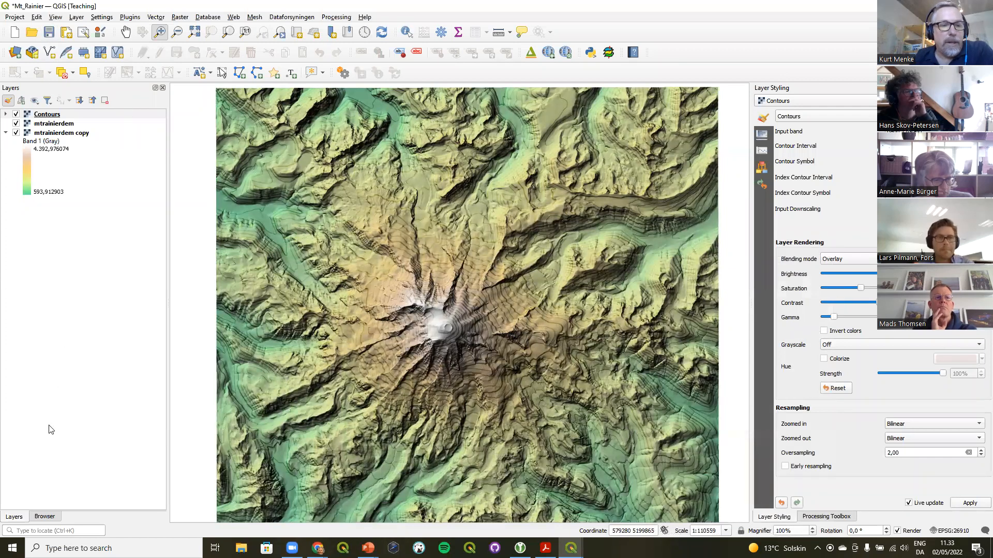
click(43, 517)
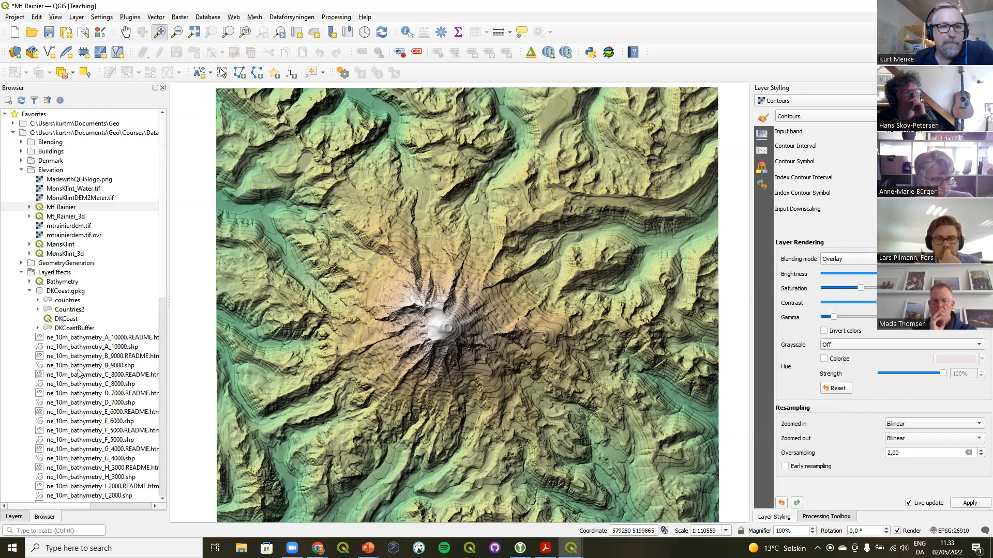
click(21, 142)
click(29, 152)
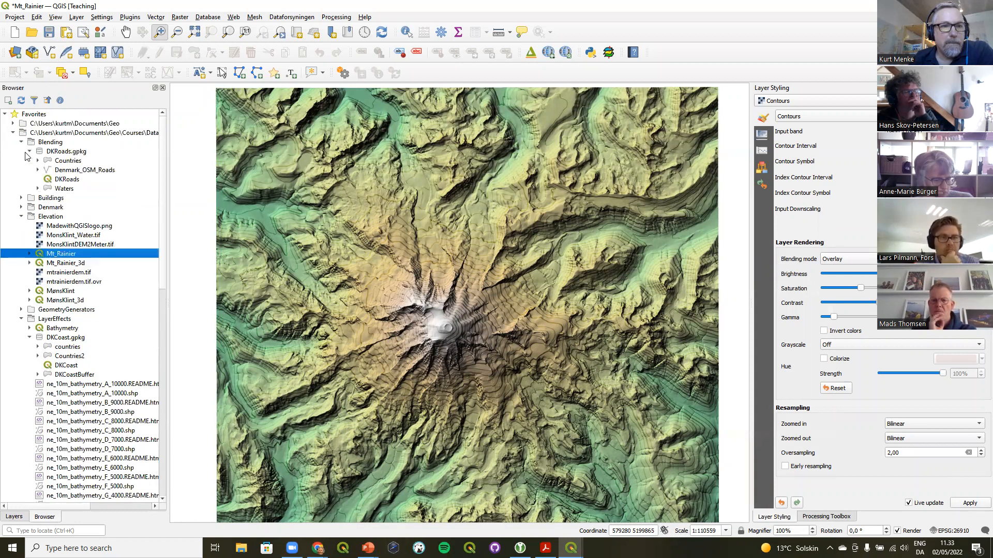
right_click(57, 180)
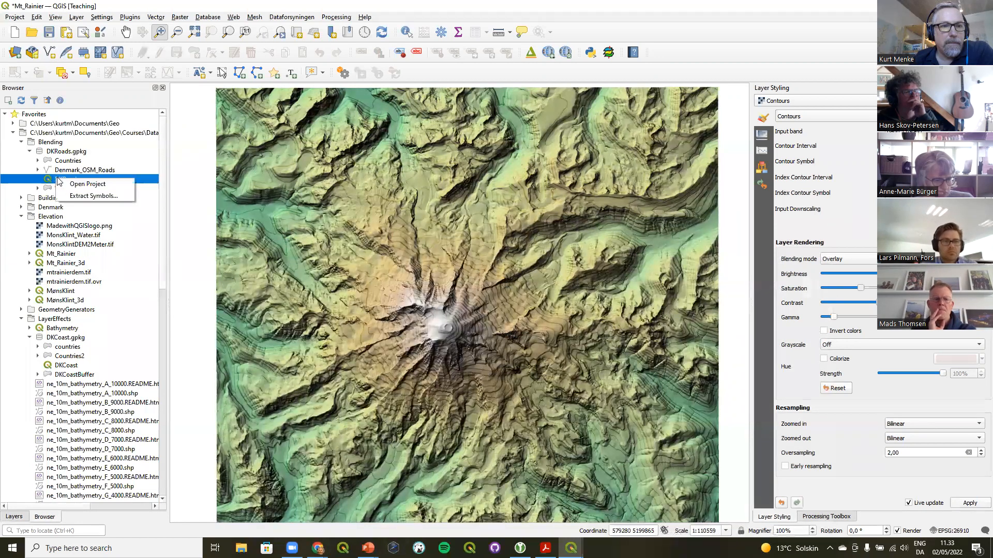
click(86, 184)
click(497, 285)
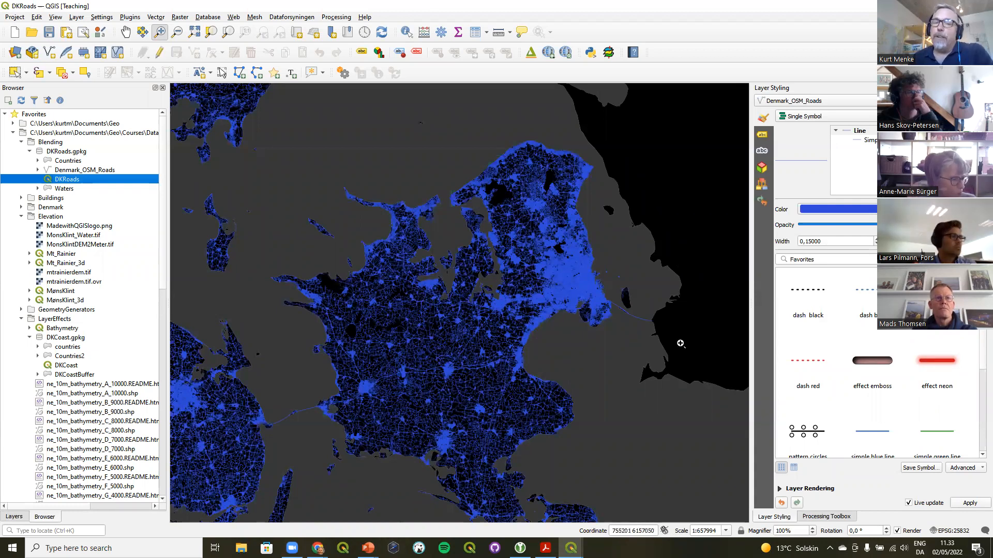
Compare Addition and Overlay layer blending on the Denmark_OSM_Roads layer, then return it to Normal
click(14, 518)
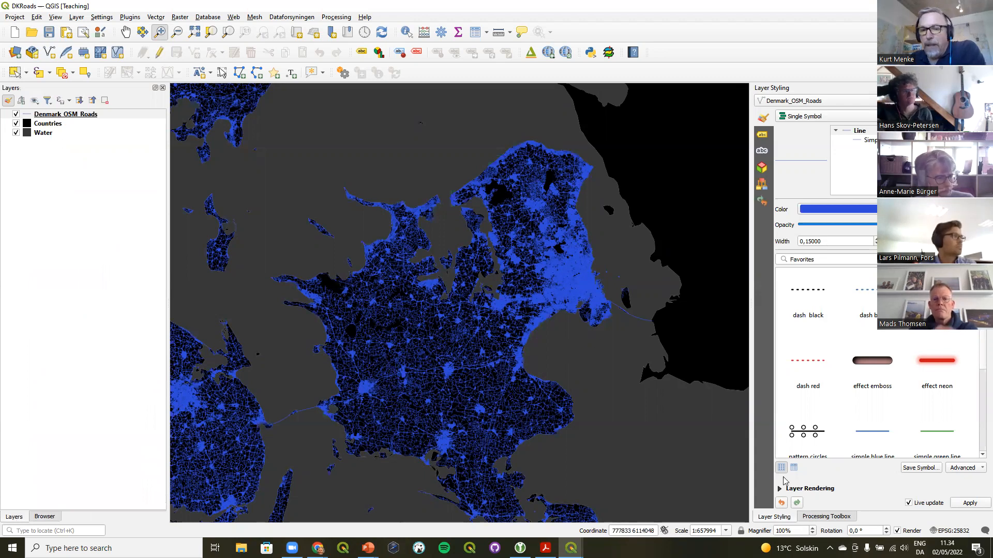
click(810, 489)
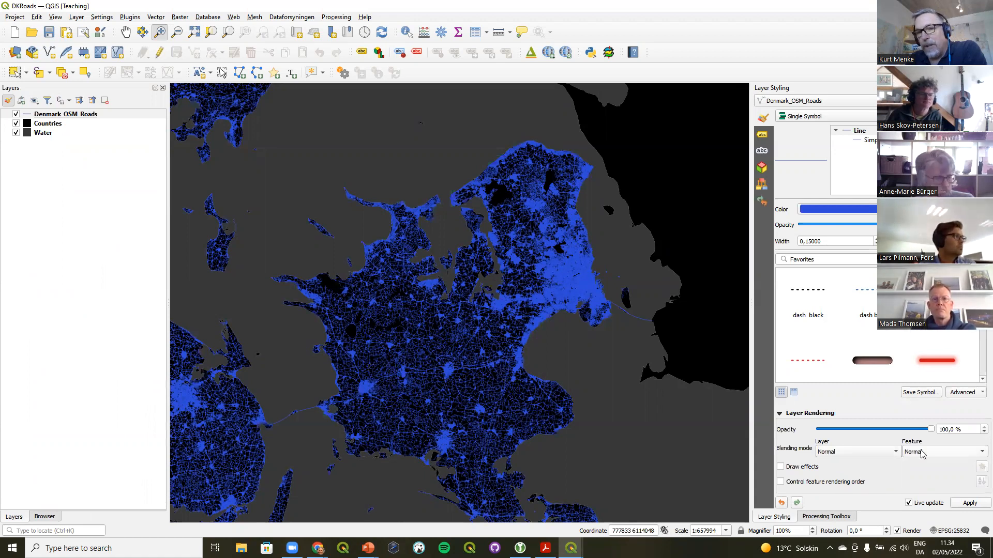
click(869, 456)
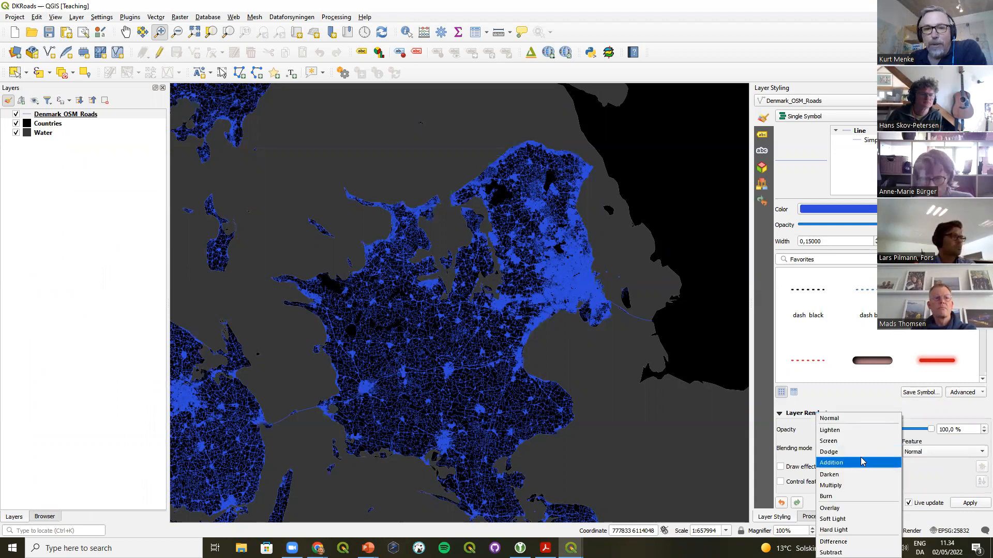
click(861, 461)
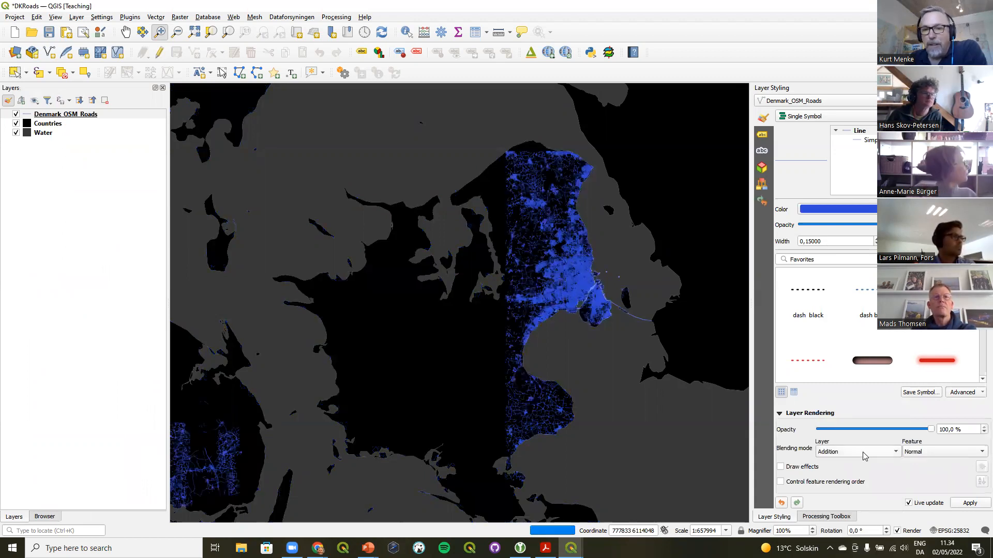
click(860, 453)
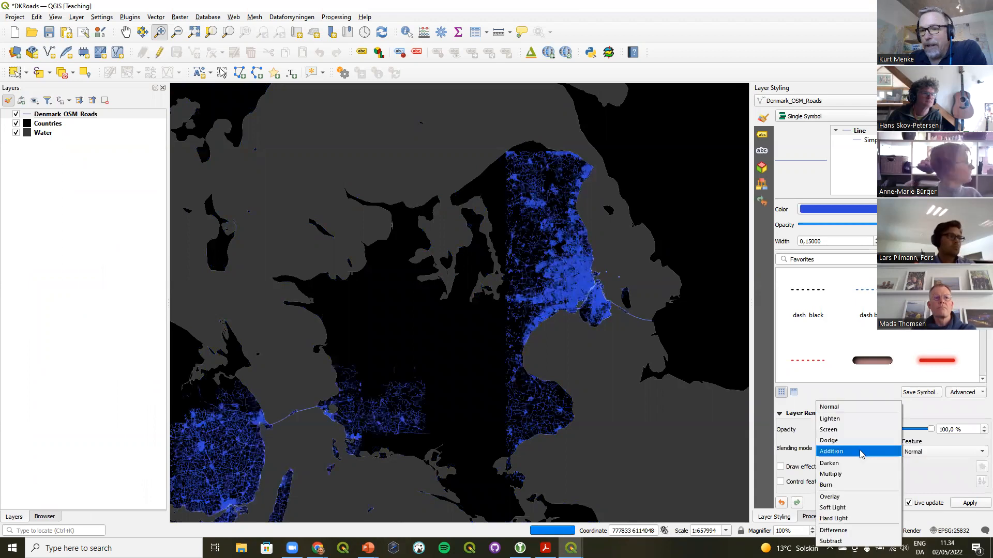
click(848, 499)
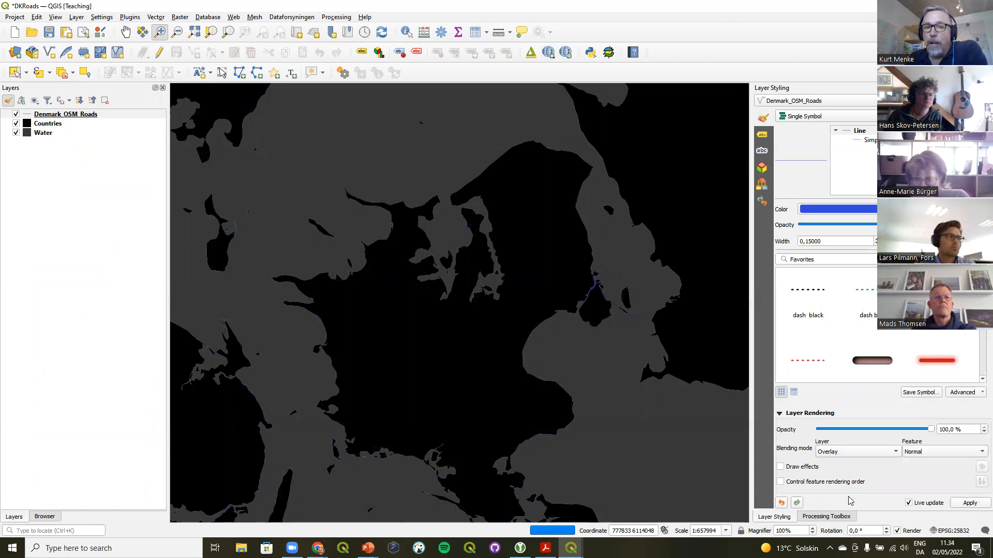
click(852, 454)
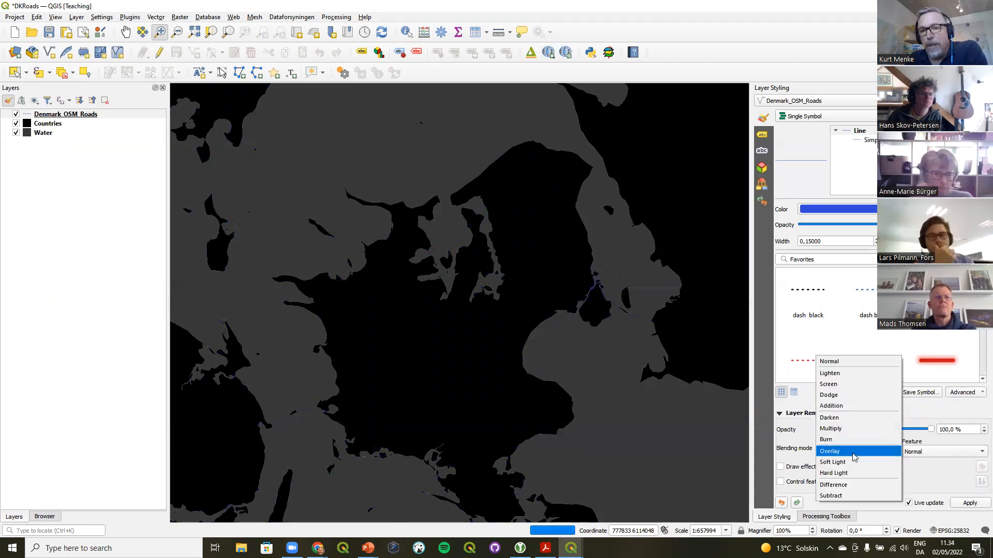
click(847, 361)
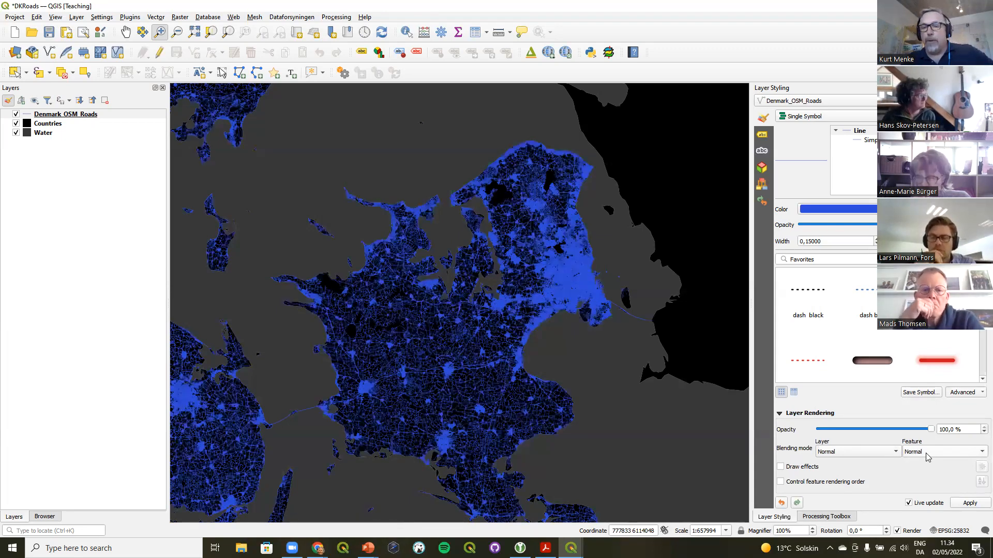
Set the Denmark_OSM_Roads layer's feature blending mode to Addition
click(936, 453)
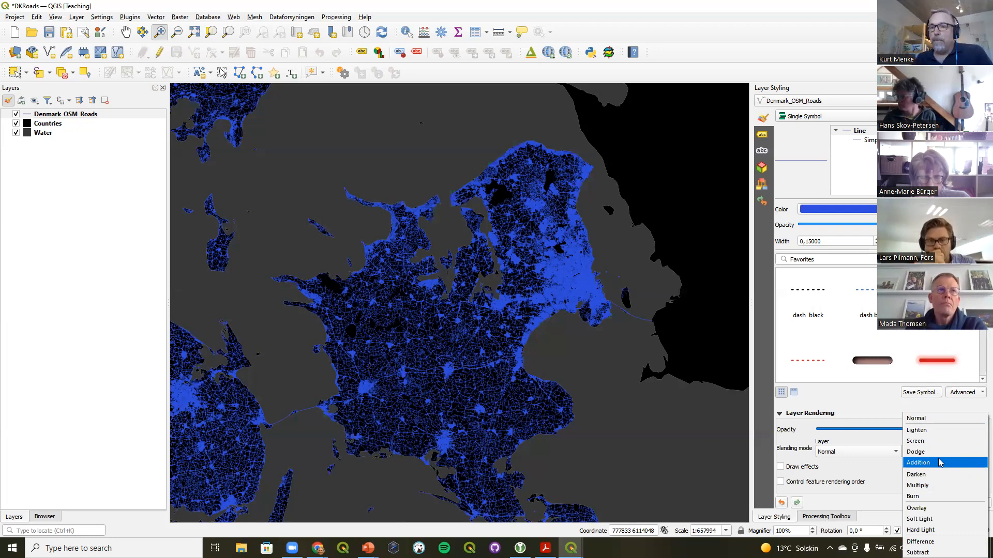
click(939, 462)
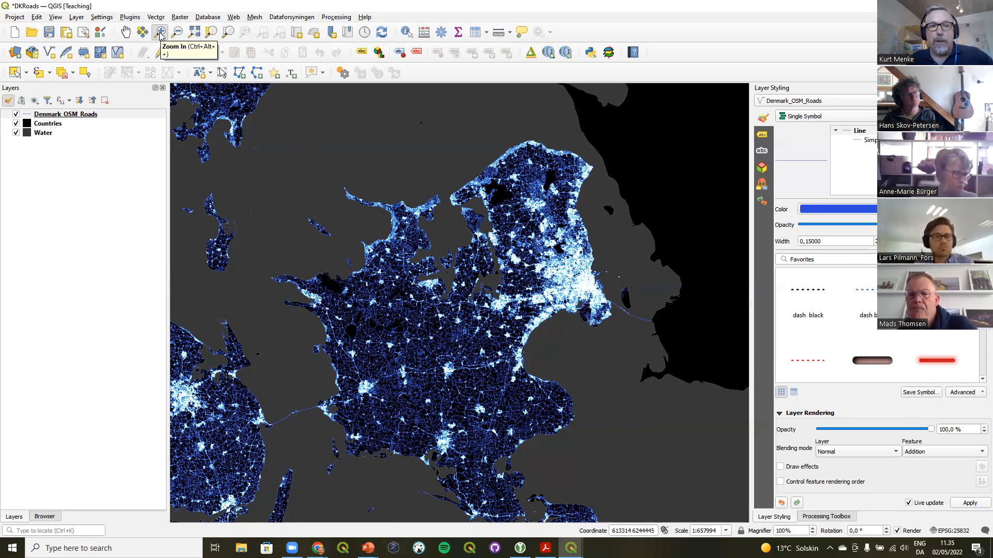
drag(482, 207, 635, 346)
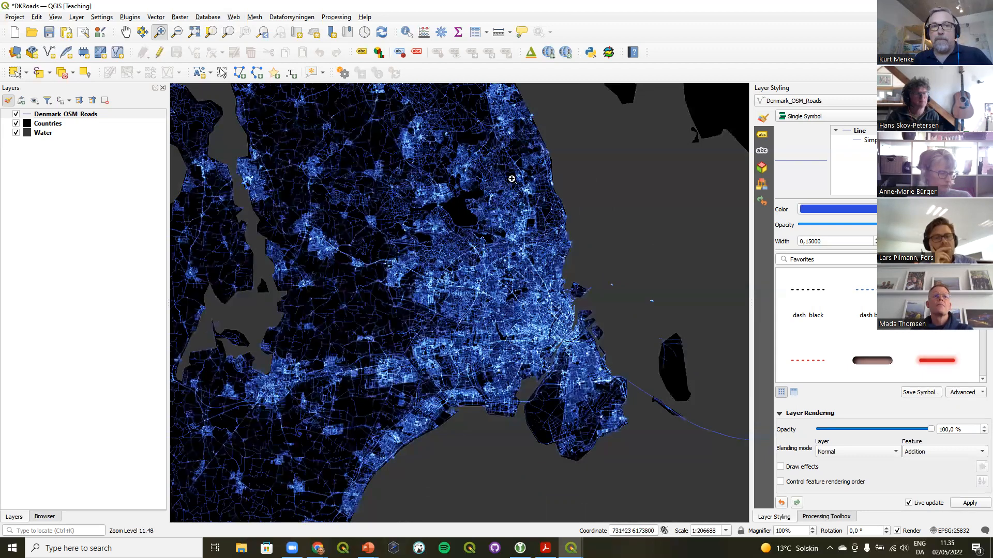
click(264, 33)
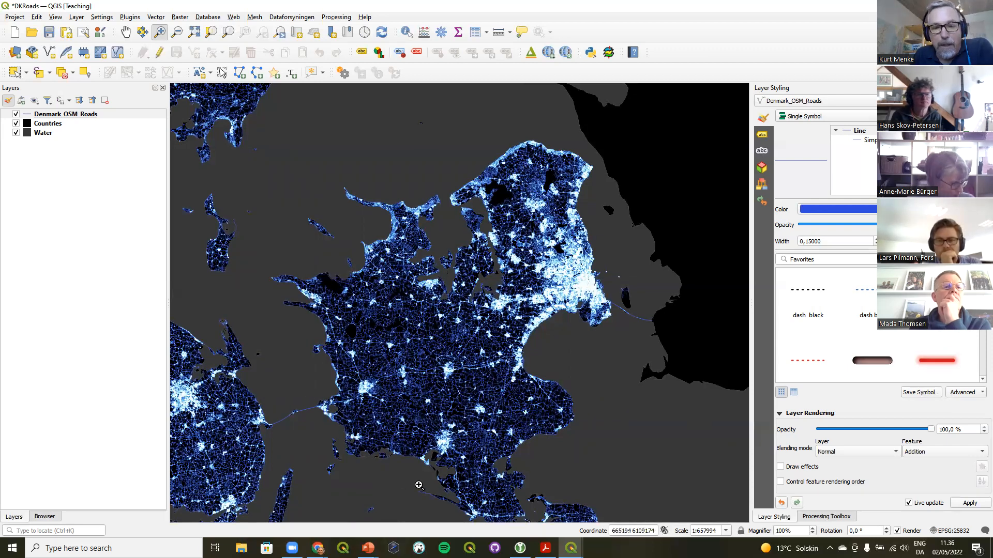
Switch to PowerPoint to view the 24 Hours of Ship Traffic example slide, then return to QGIS
click(368, 548)
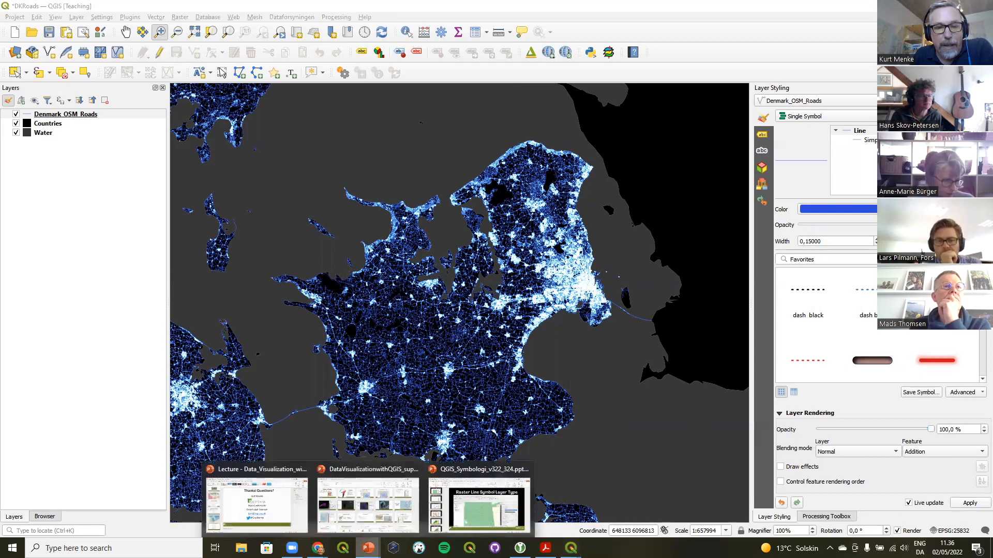
click(373, 508)
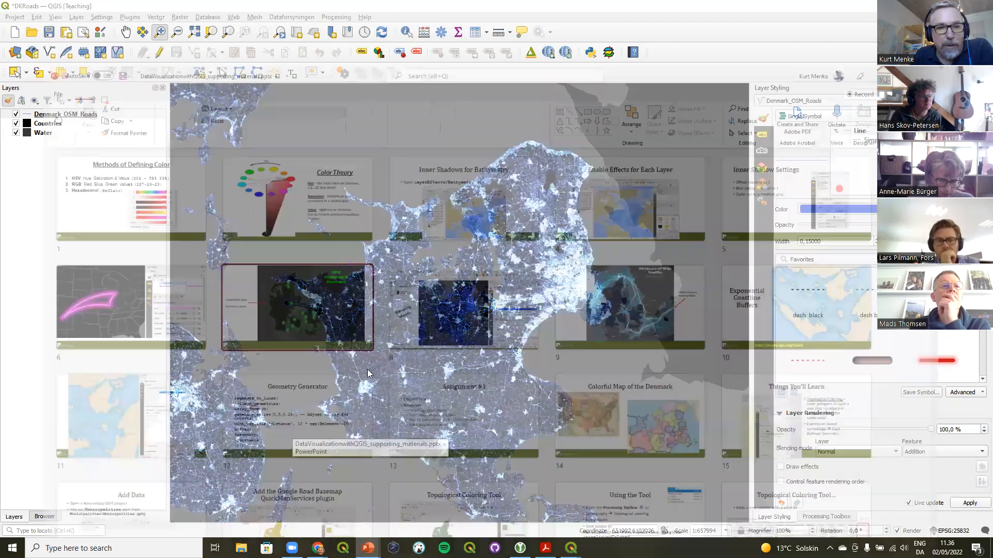
double_click(631, 256)
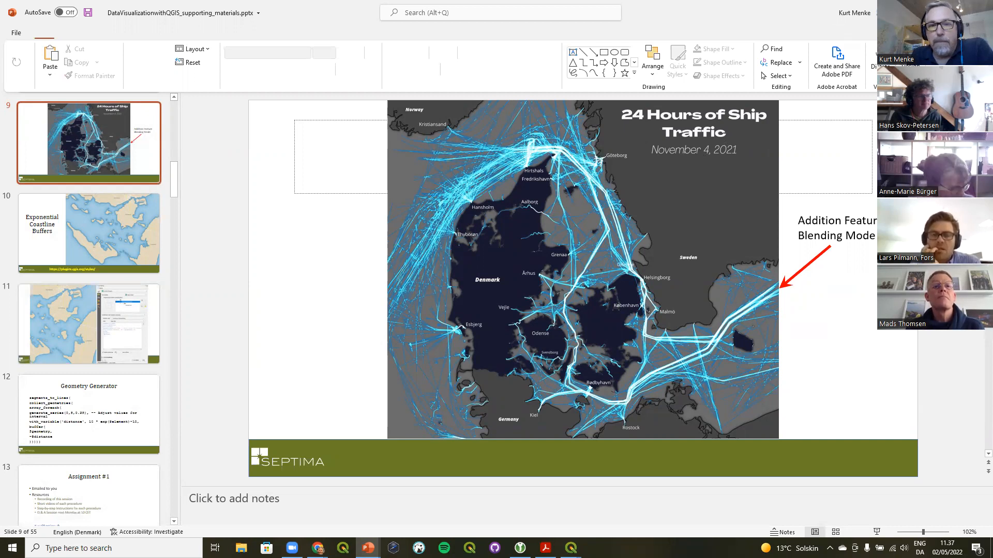
key(alt+Tab)
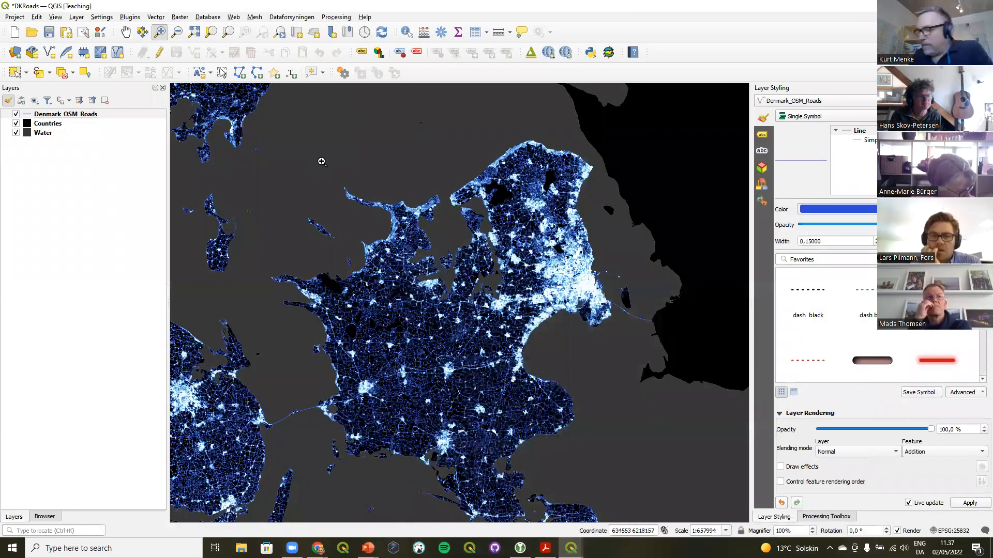
Open the Points project from the Points folder in the browser and dismiss the version notice
click(45, 517)
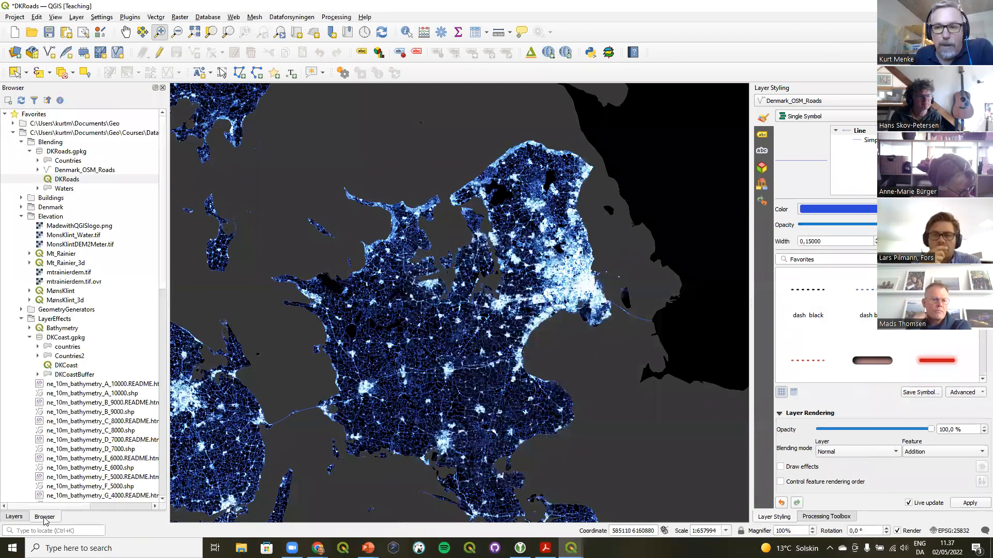
click(22, 216)
click(21, 235)
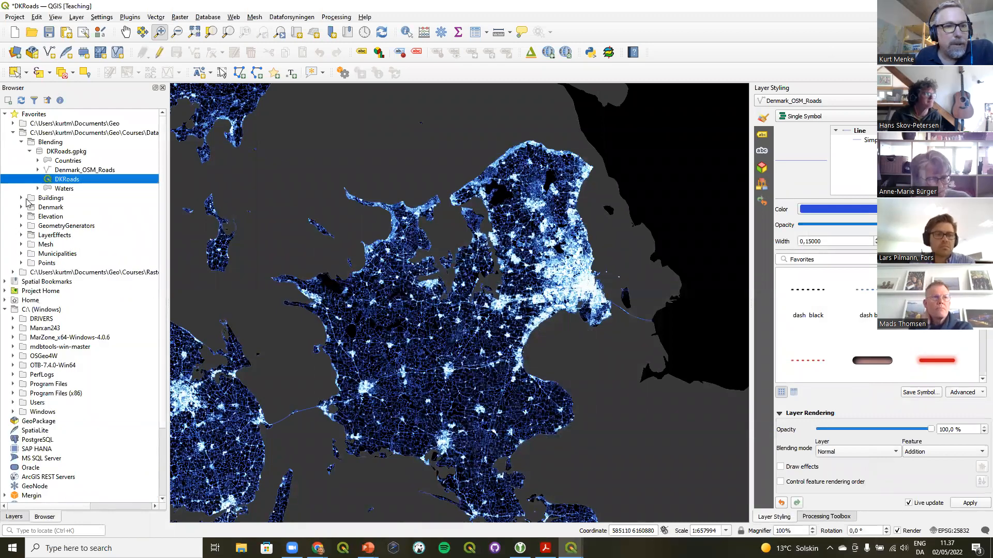
click(22, 143)
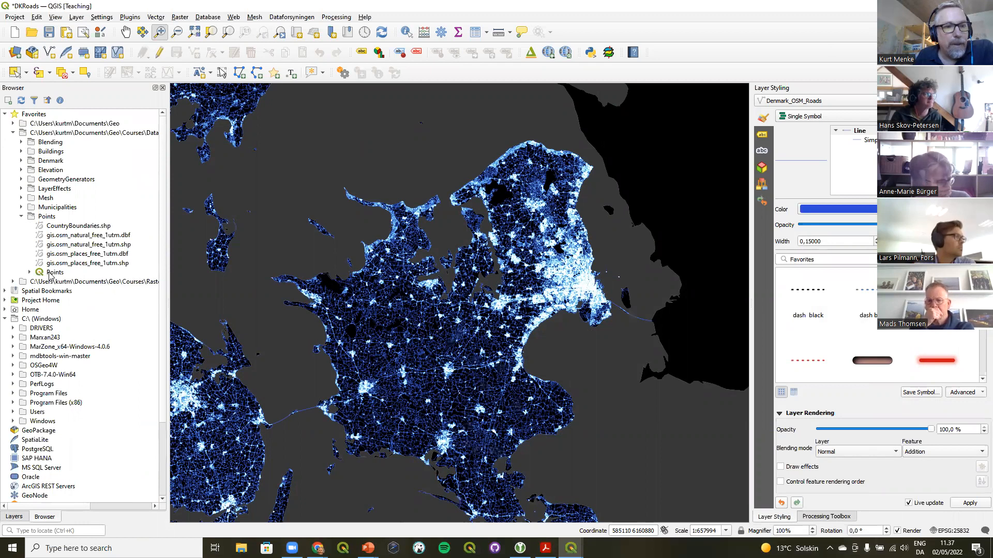
double_click(49, 273)
click(494, 289)
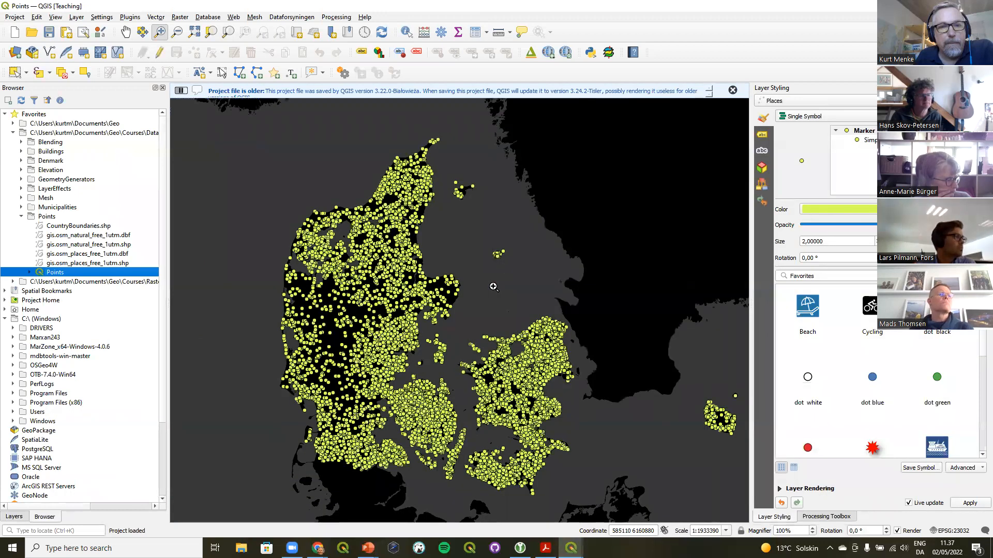
click(732, 90)
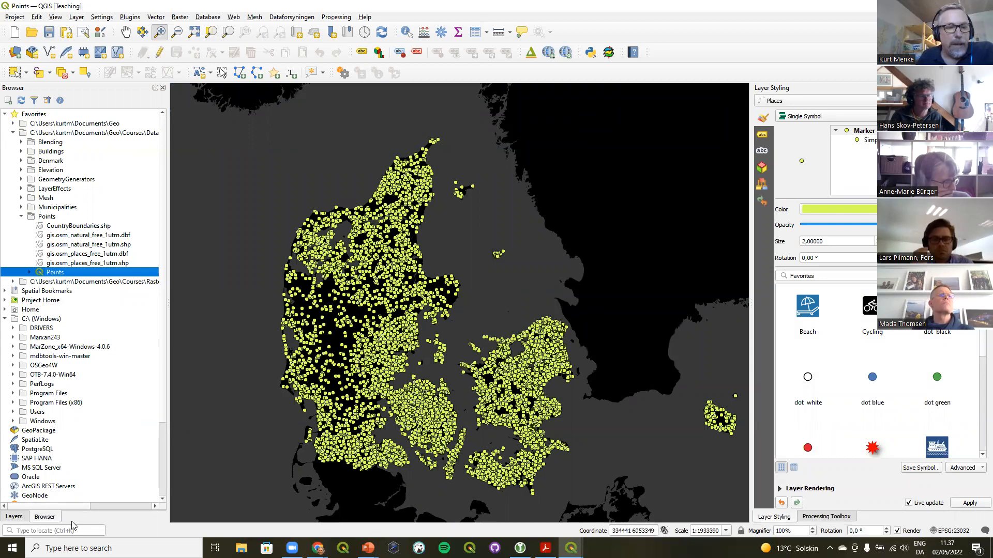
Select the Places layer and examine its single-symbol point styling across Denmark
click(14, 516)
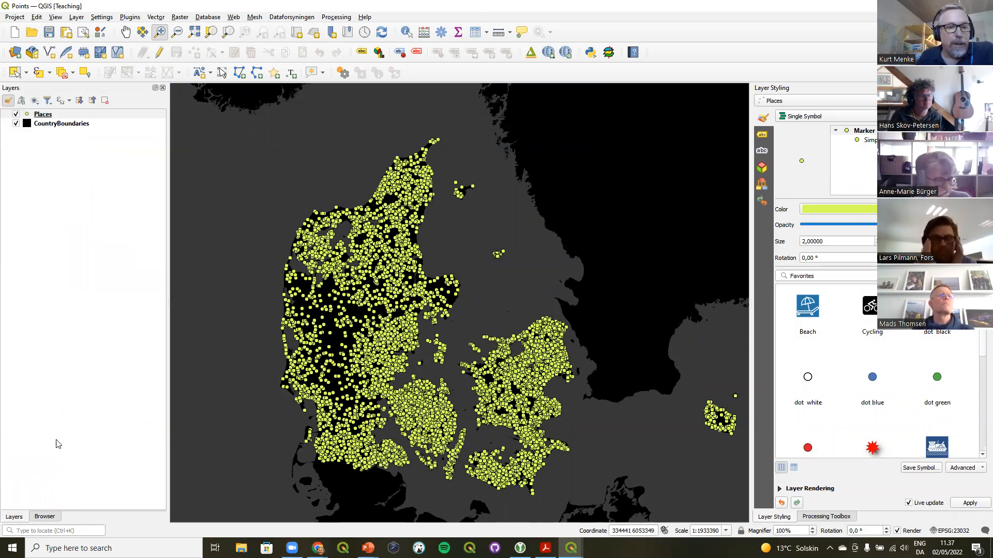
click(44, 115)
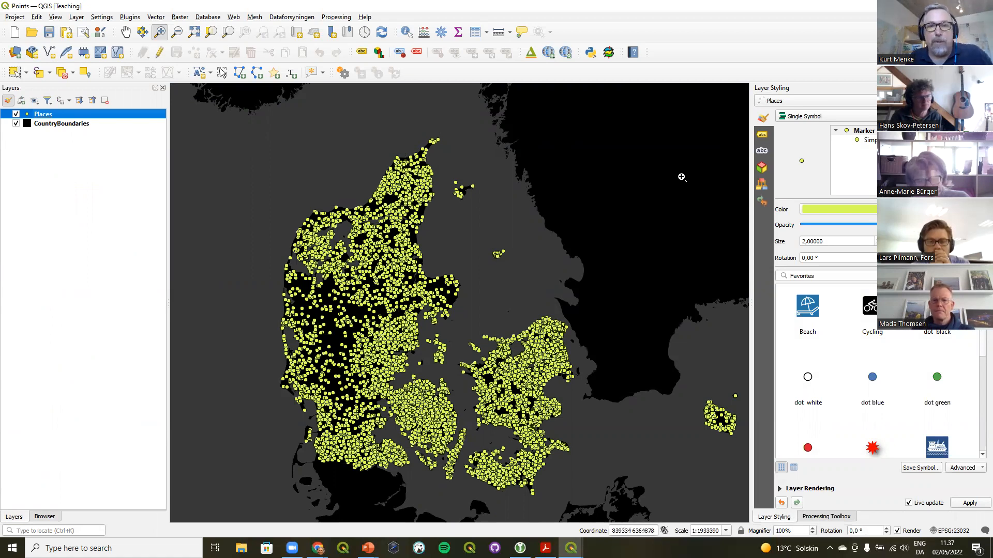
click(815, 116)
click(815, 116)
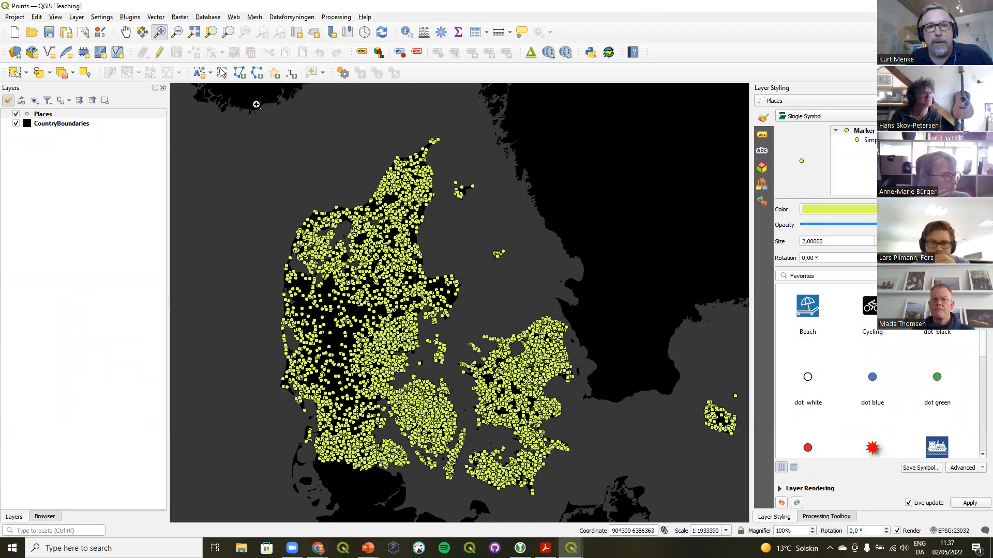
drag(524, 316, 575, 355)
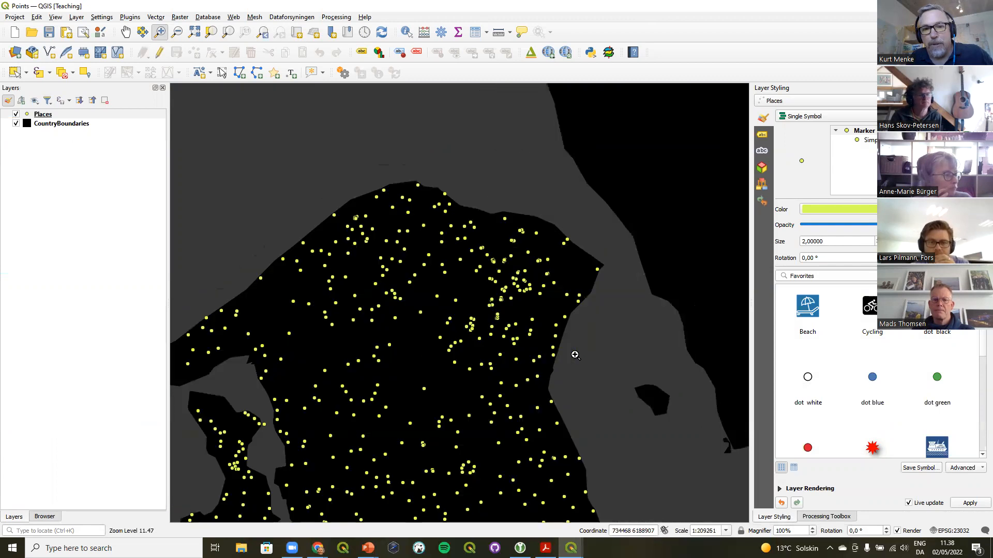
click(265, 32)
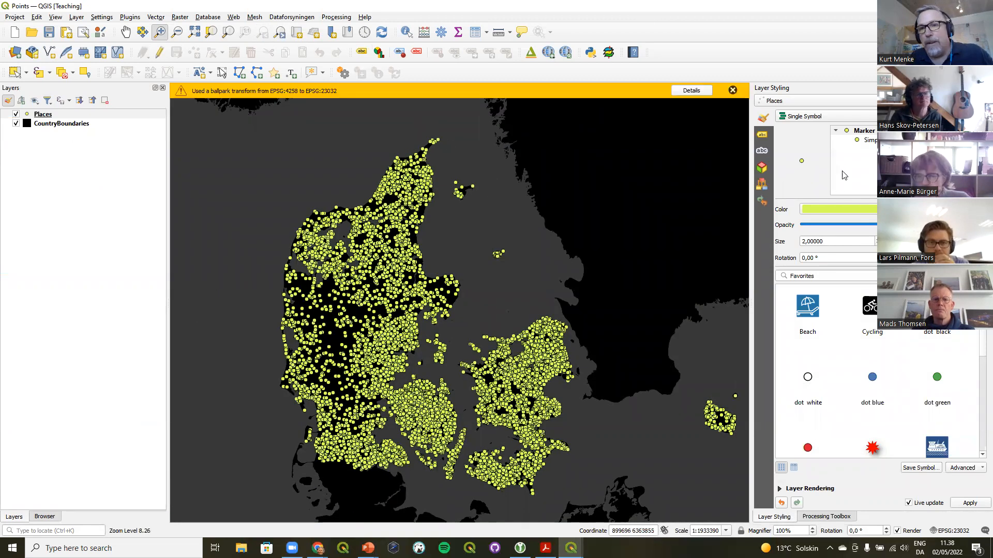
click(733, 92)
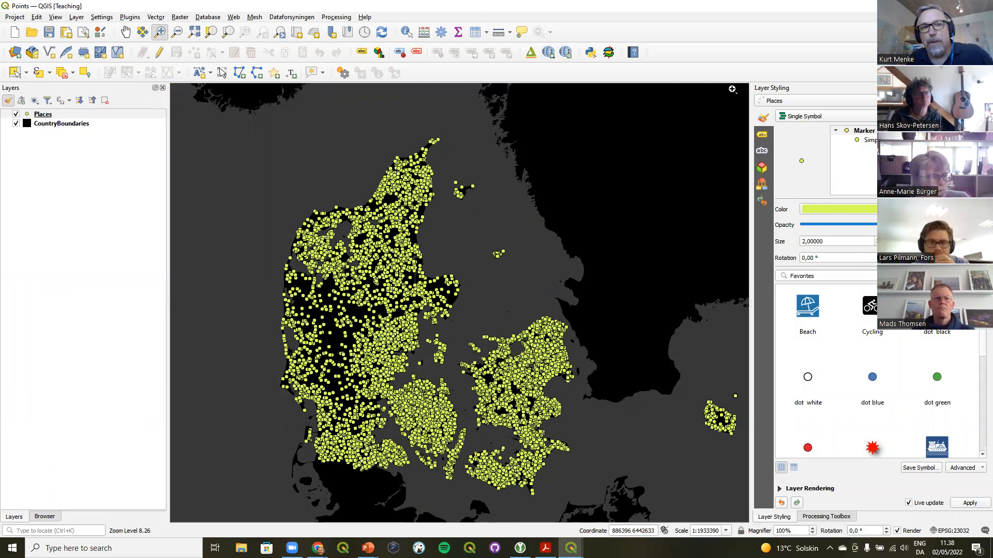
Switch the Places layer to Point Cluster rendering and enlarge the cluster symbol's marker size to 4.4
click(817, 117)
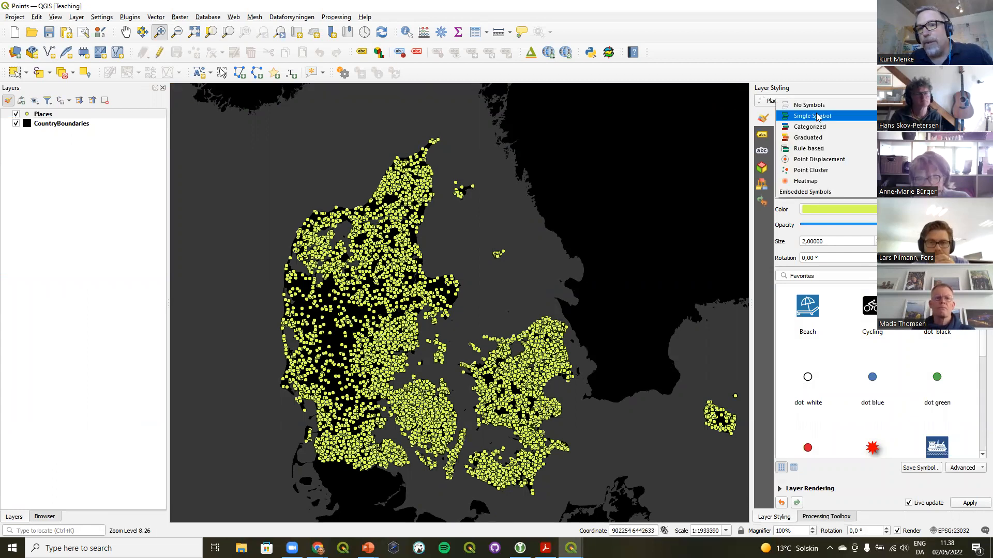
click(821, 171)
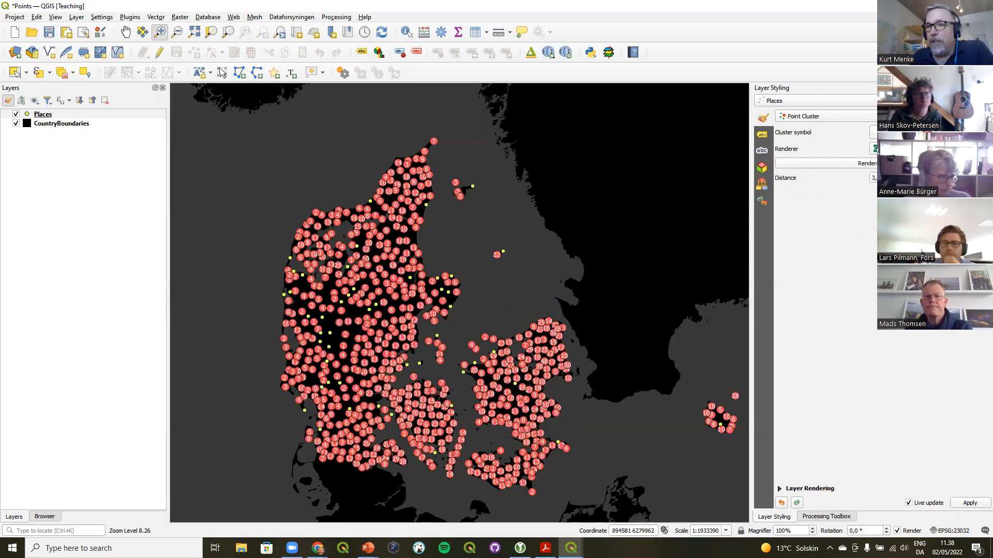
click(873, 133)
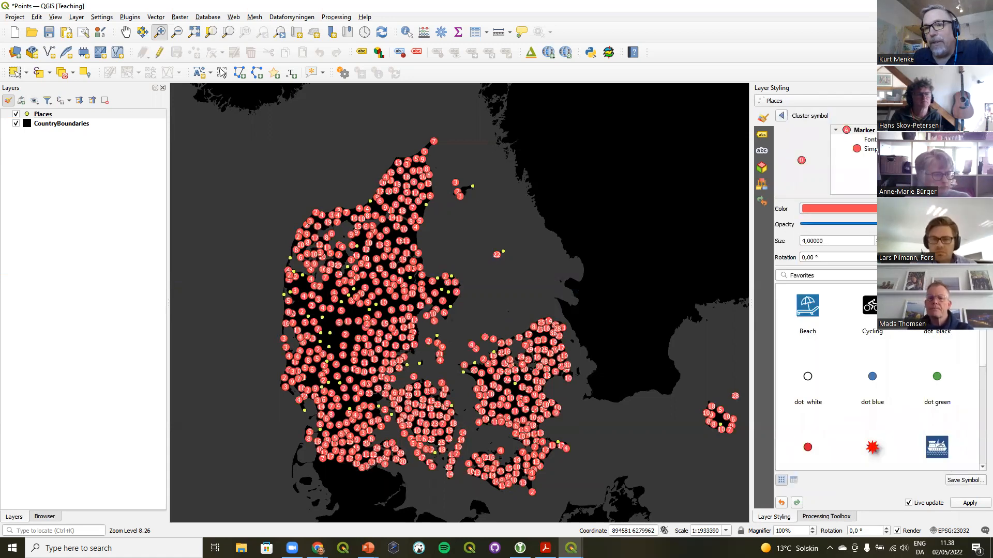
click(879, 149)
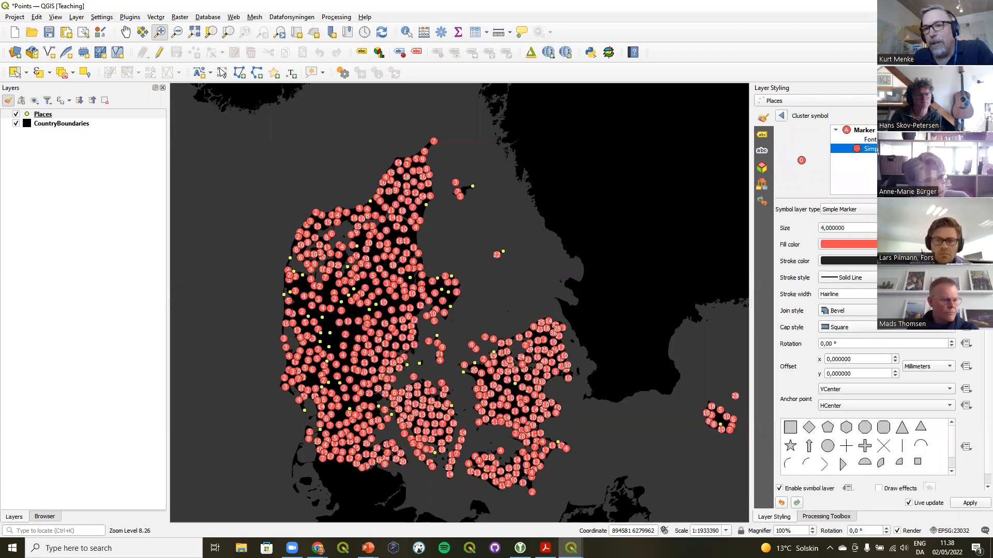
scroll(848, 229, up, 2)
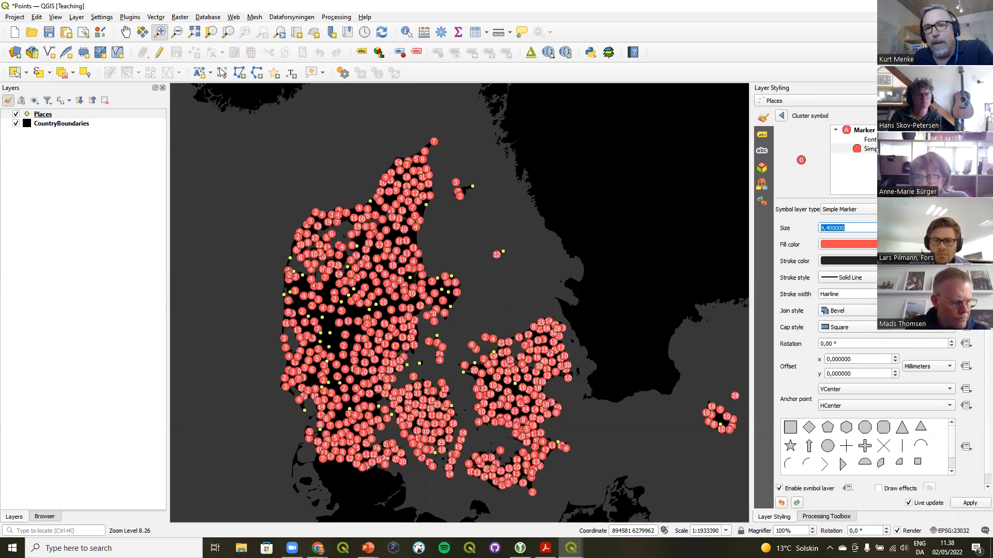
Inspect the cluster symbol's font marker layer and its data-defined character override
click(871, 140)
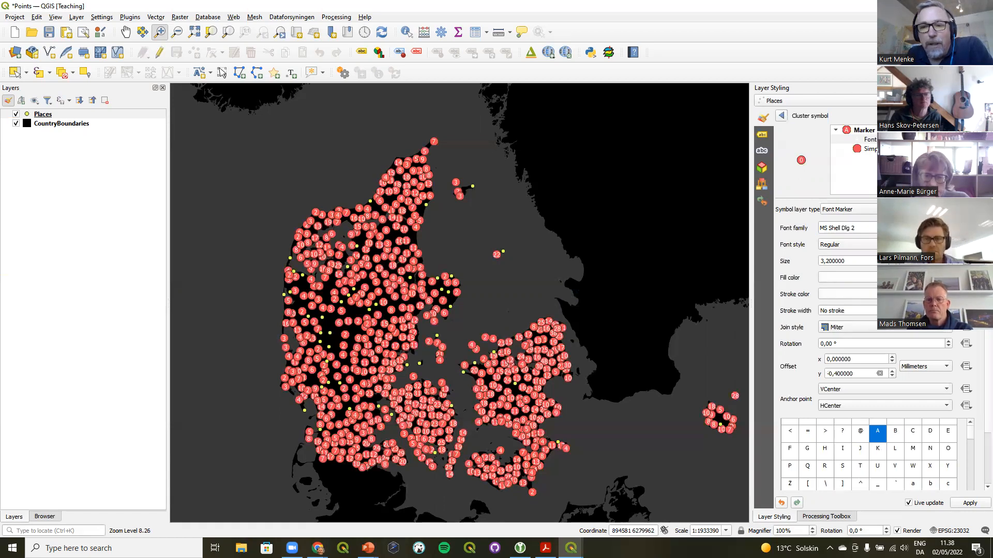
scroll(977, 366, down, 3)
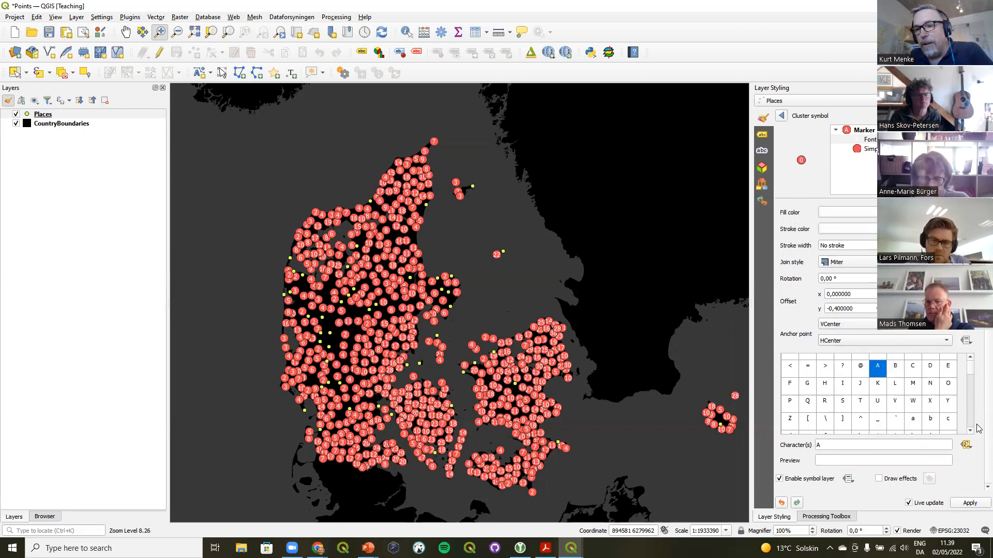
click(967, 446)
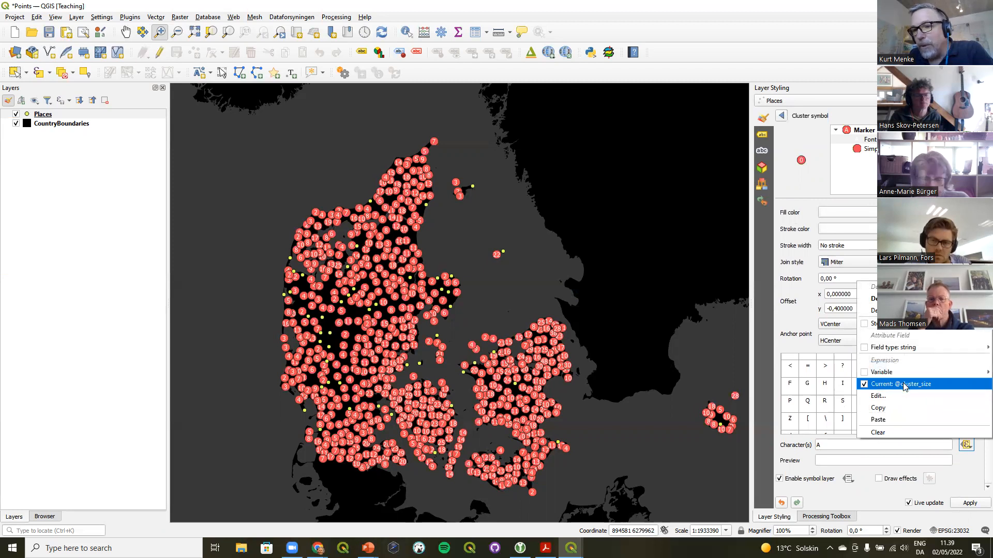
click(969, 469)
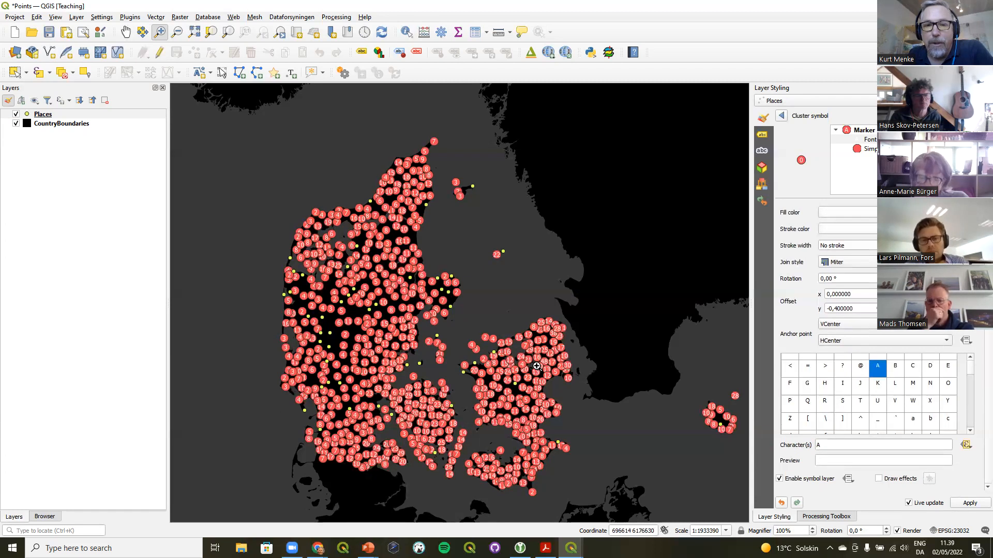
Zoom to Zealand and change the cluster symbol's circle fill color to green
drag(483, 326, 595, 406)
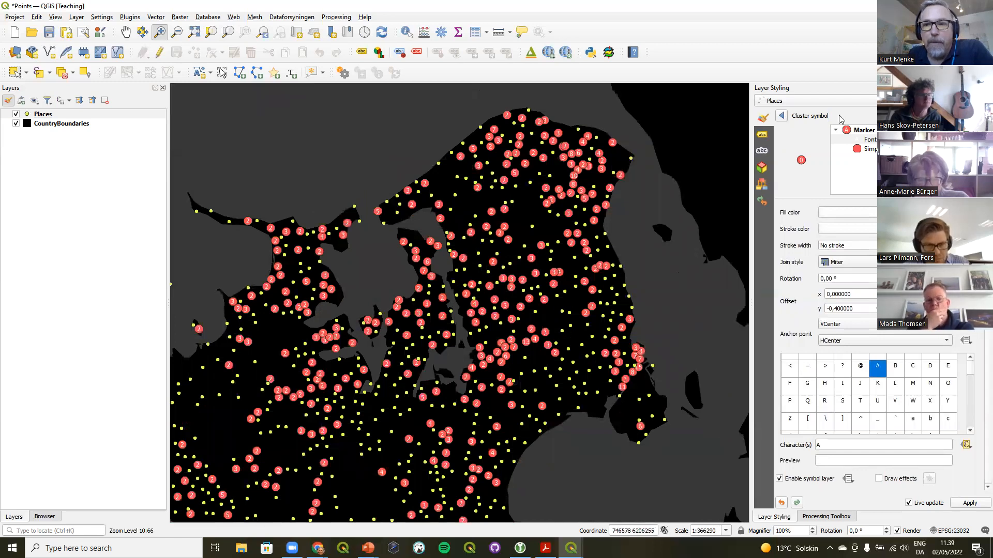
click(865, 149)
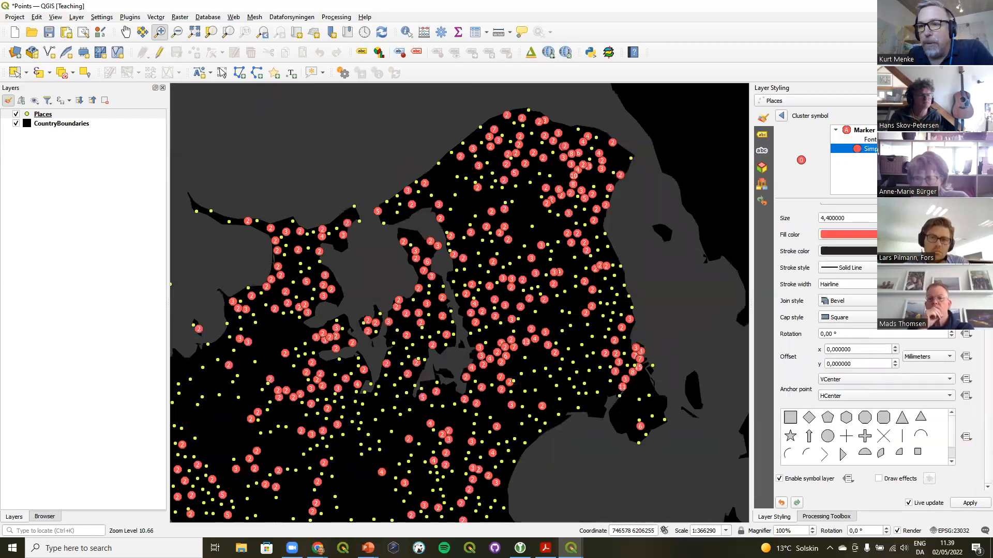
click(946, 234)
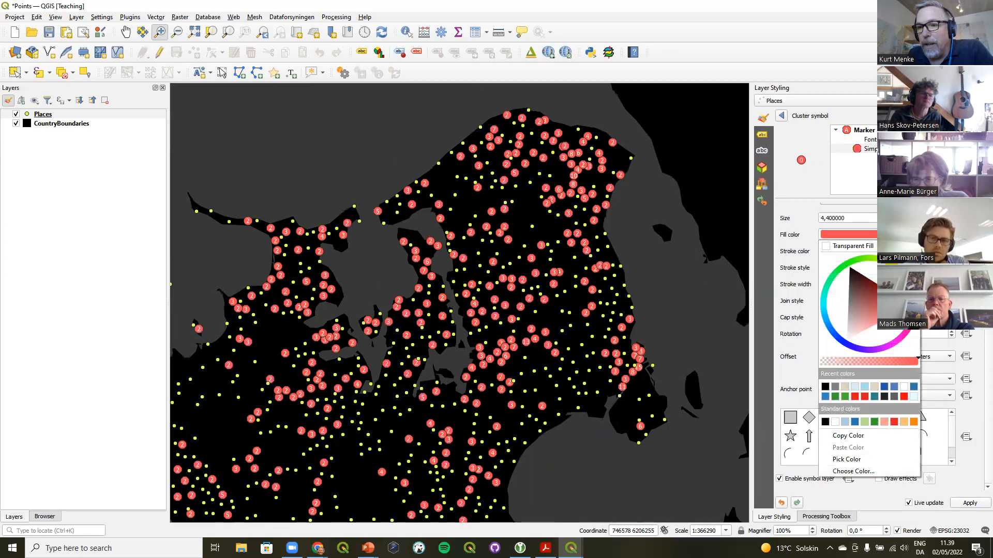
drag(826, 294, 870, 247)
click(862, 170)
Set the cluster symbol's font marker fill color to black and return to the cluster settings
click(864, 139)
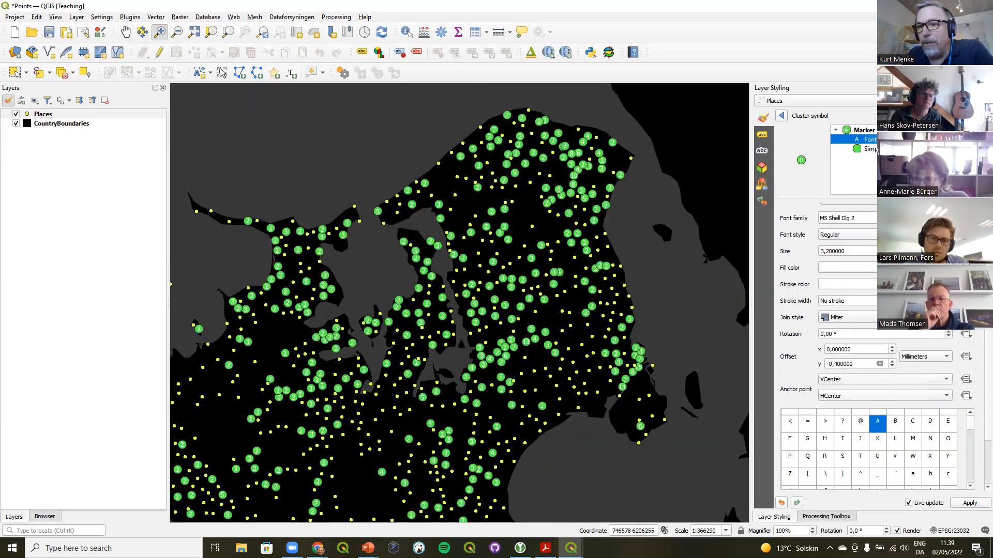
click(947, 268)
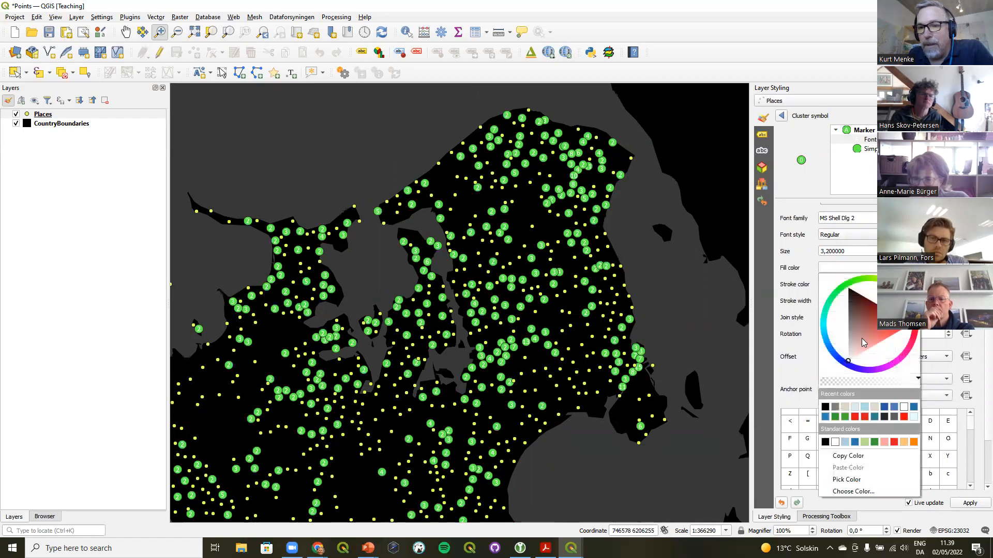
click(826, 408)
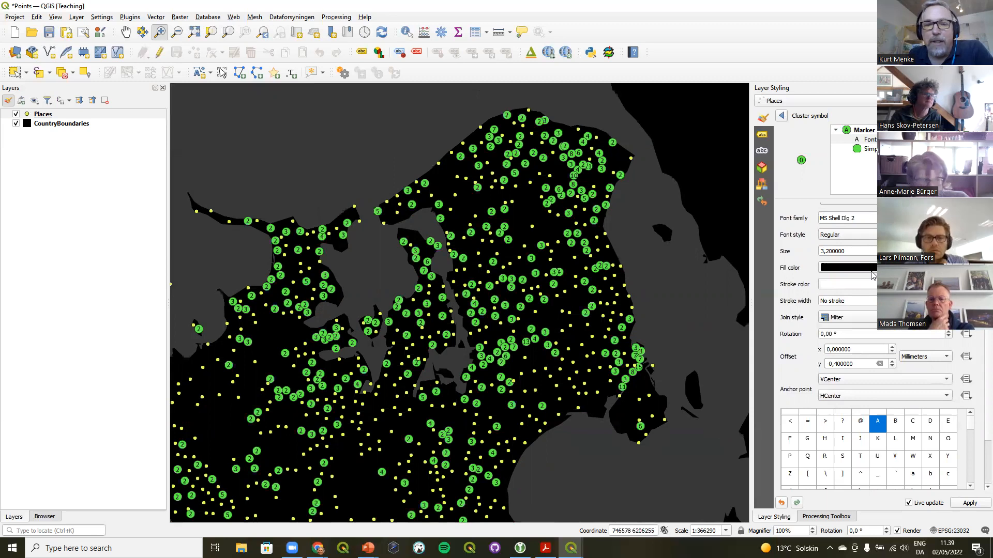
click(781, 116)
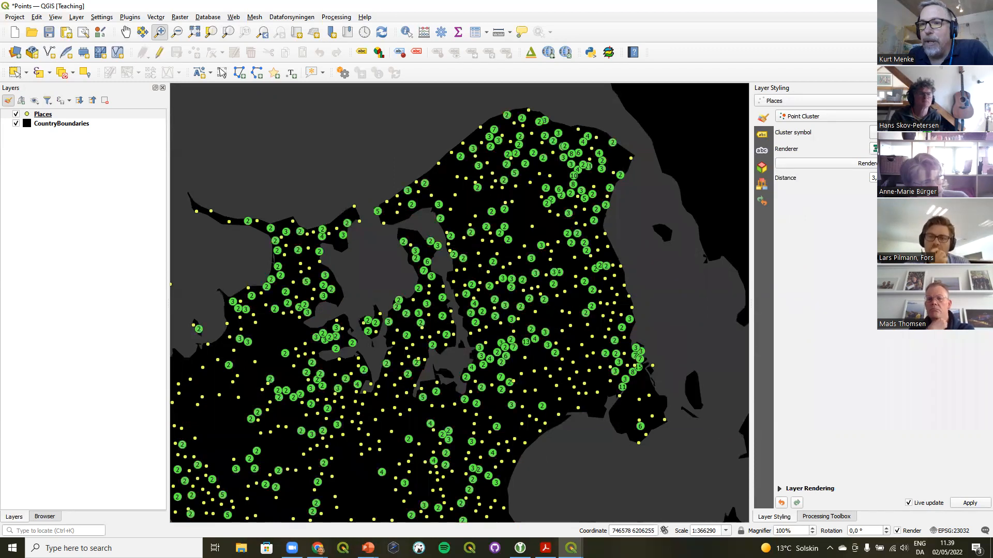
Set the unclustered points' marker fill color to bright green in the renderer settings
click(874, 149)
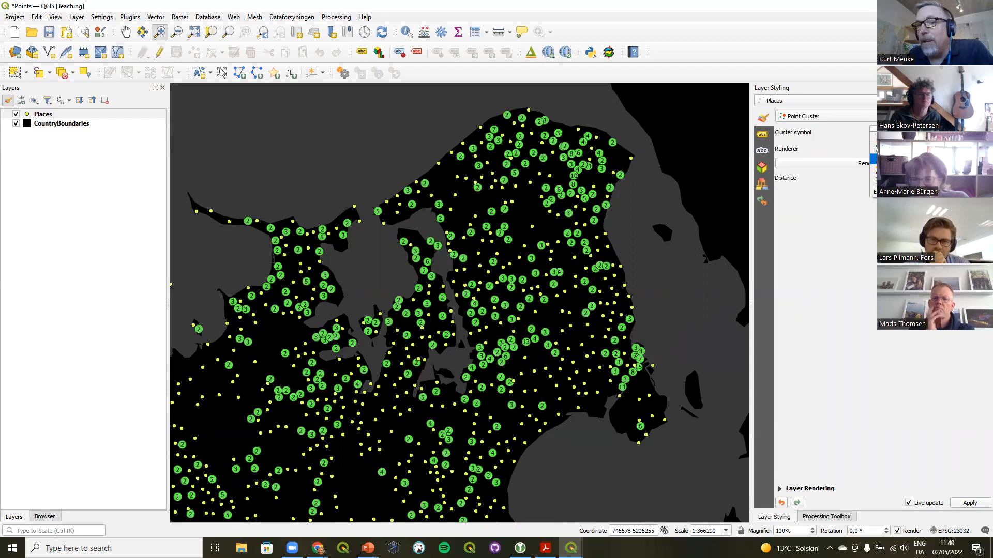
click(841, 151)
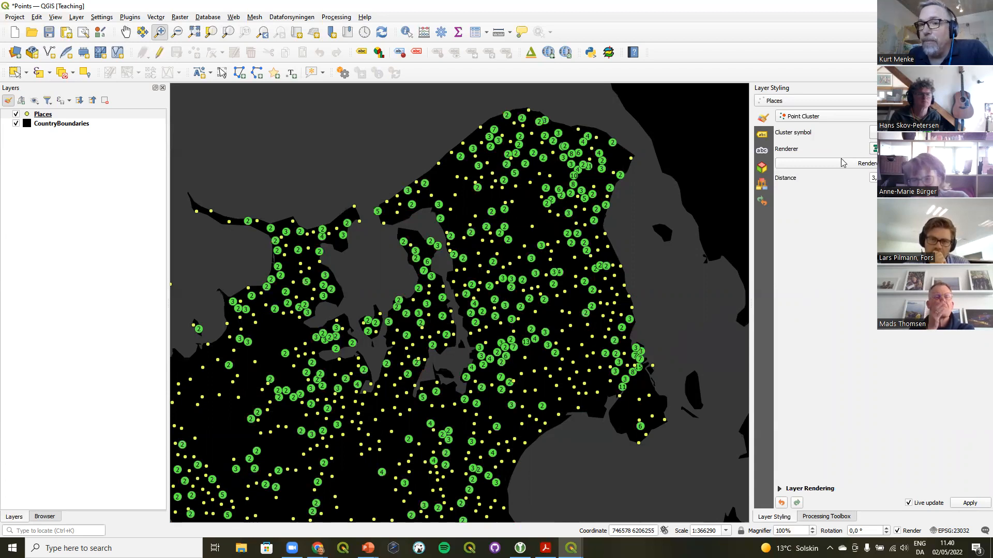
click(848, 165)
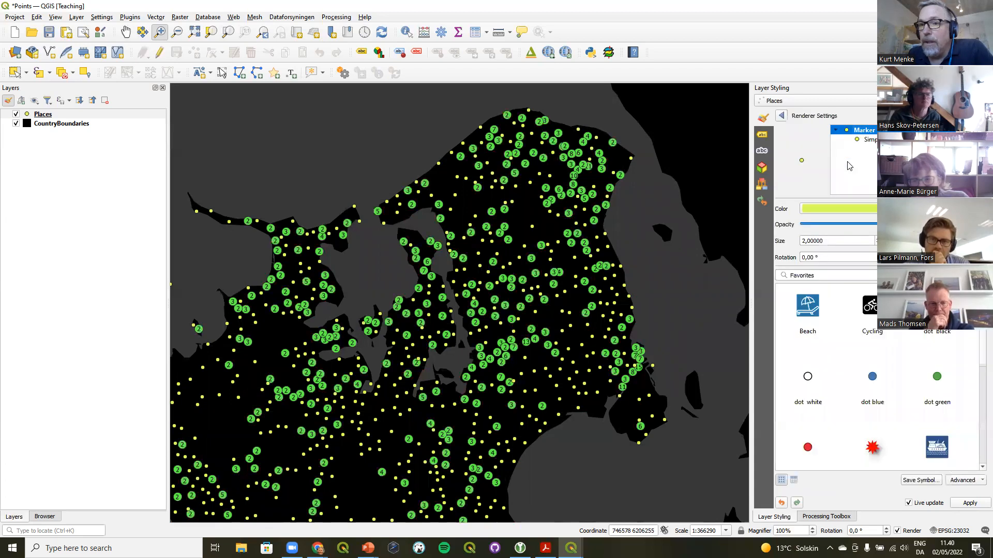
click(863, 145)
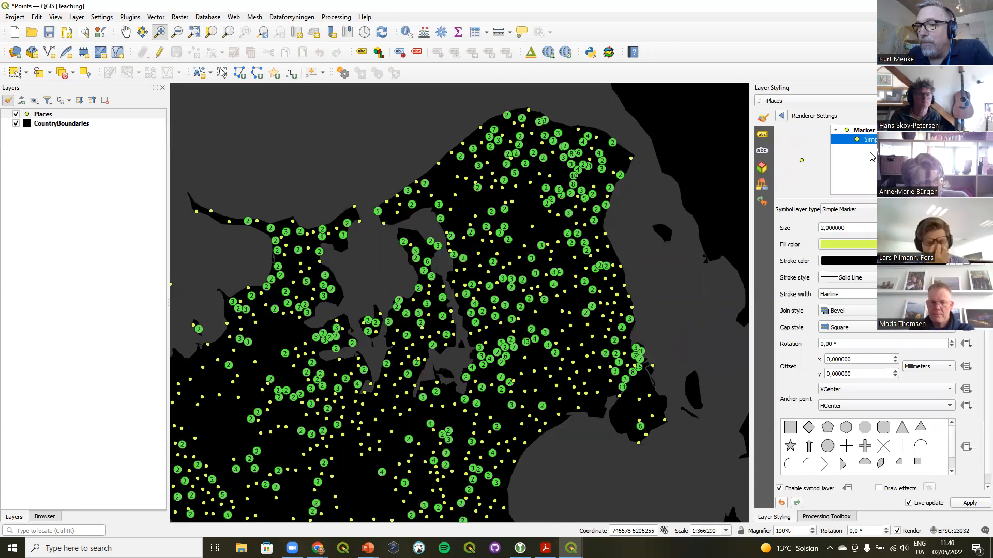
click(950, 244)
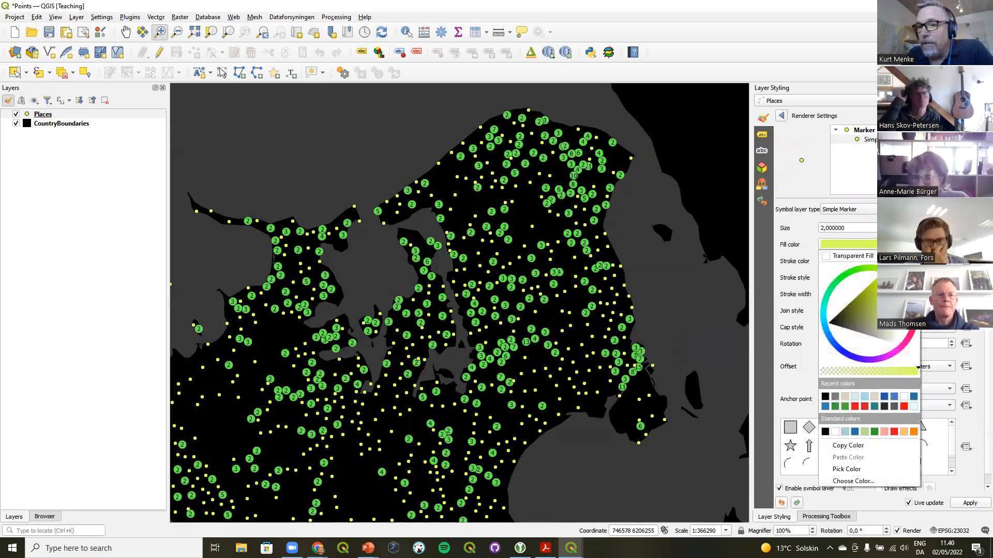
click(856, 273)
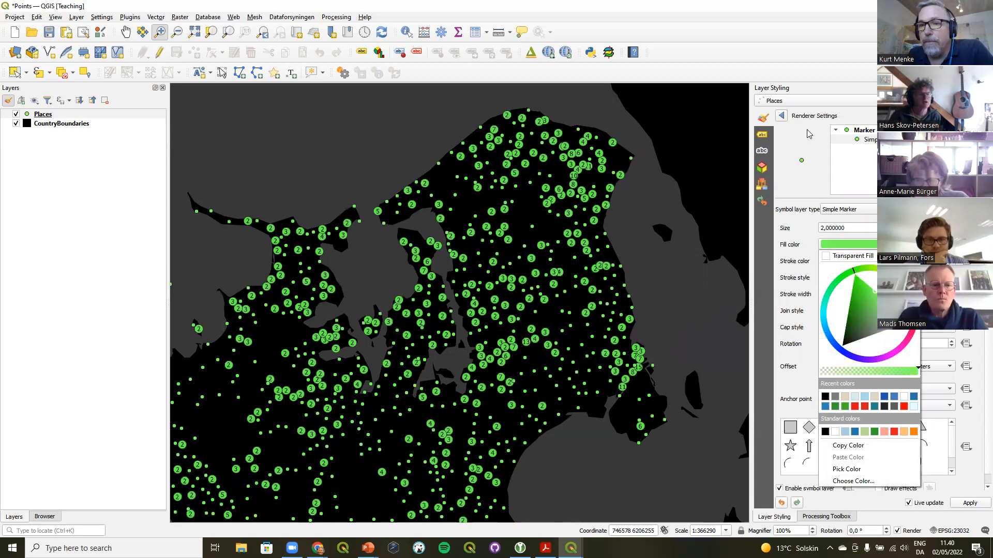
click(782, 116)
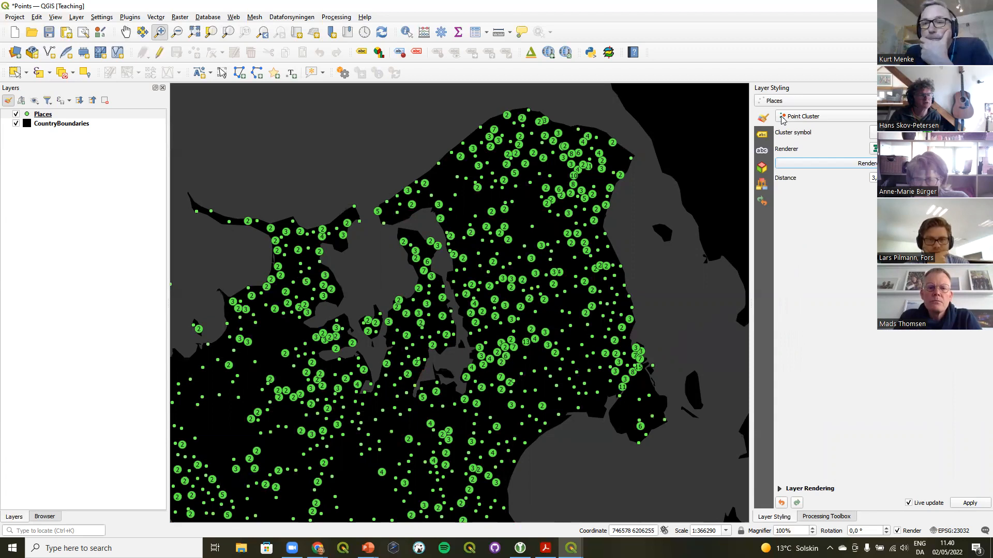
Examine the color functions available for a data-defined expression on the cluster marker's fill color
click(874, 132)
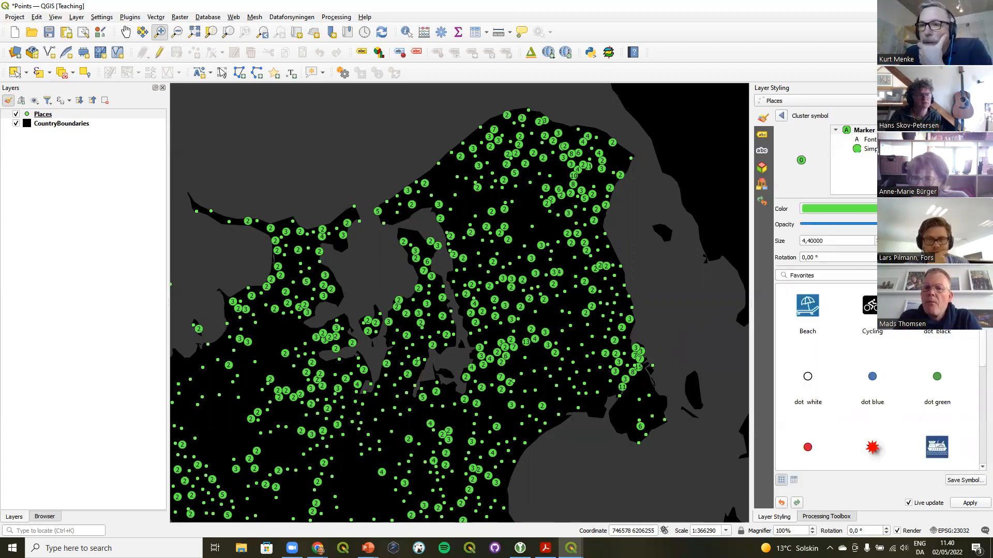
click(870, 149)
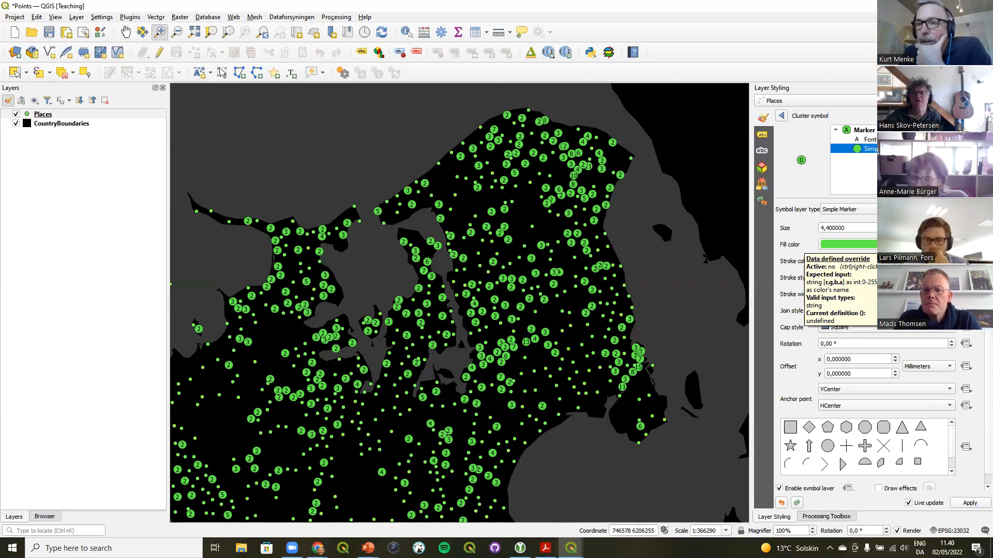
click(966, 244)
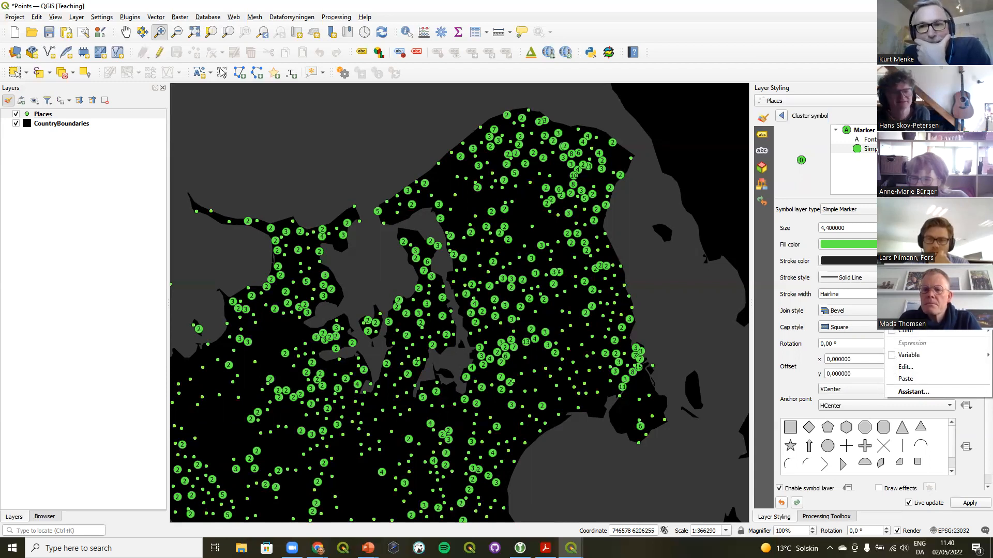
click(934, 371)
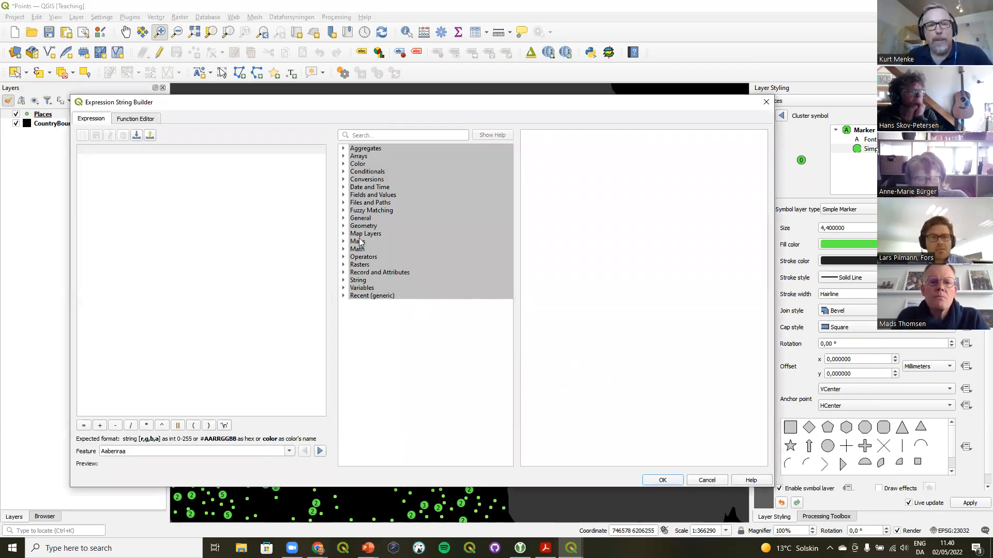
click(344, 164)
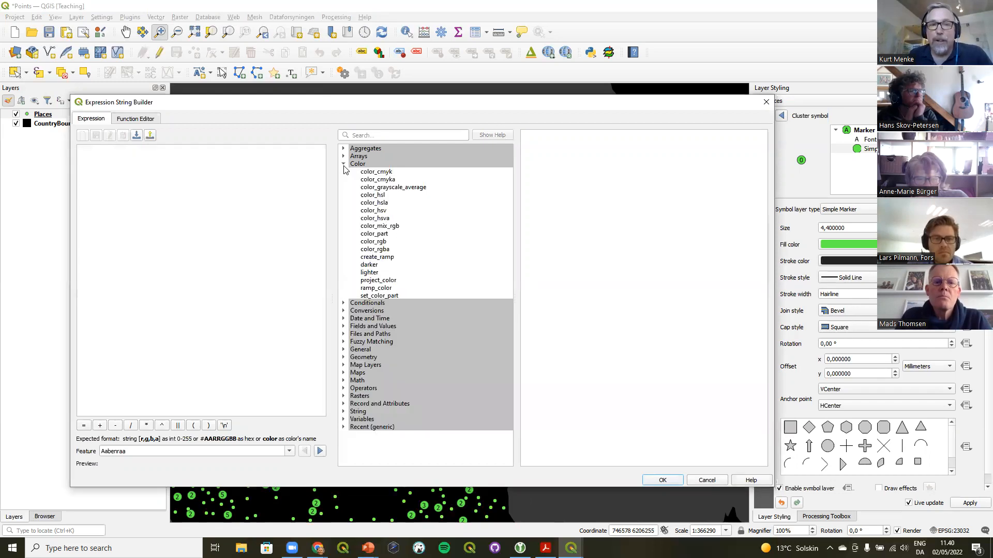
click(376, 267)
click(377, 274)
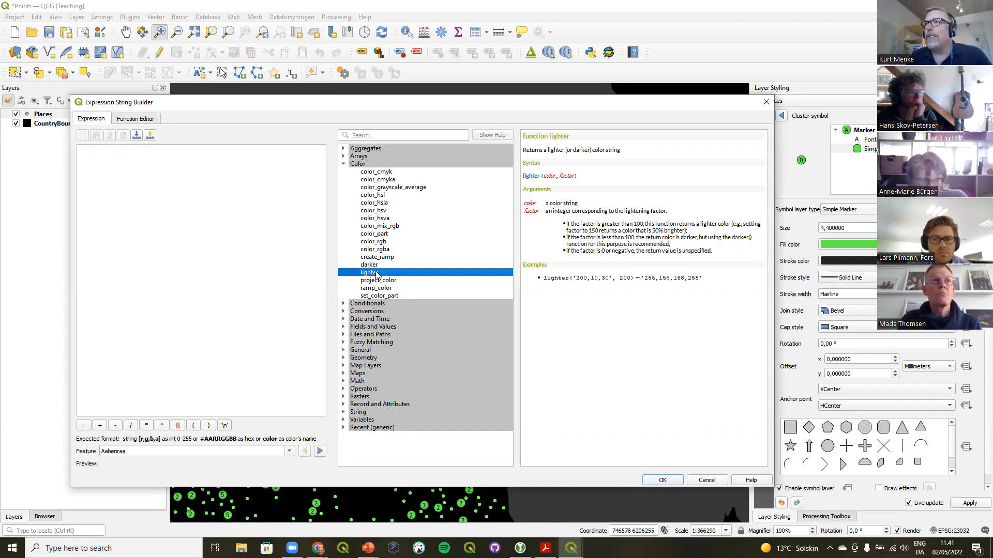
click(766, 102)
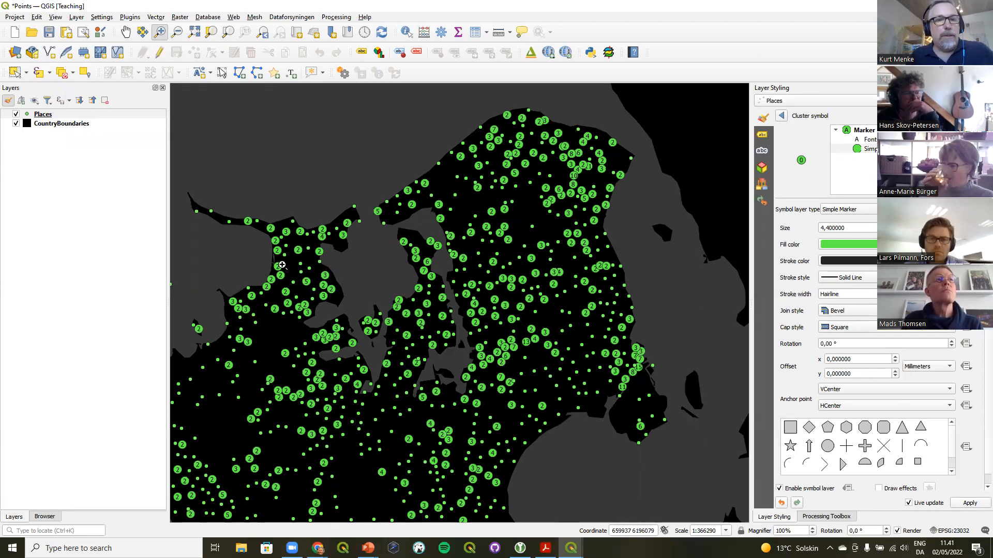
Duplicate the Places layer
click(44, 115)
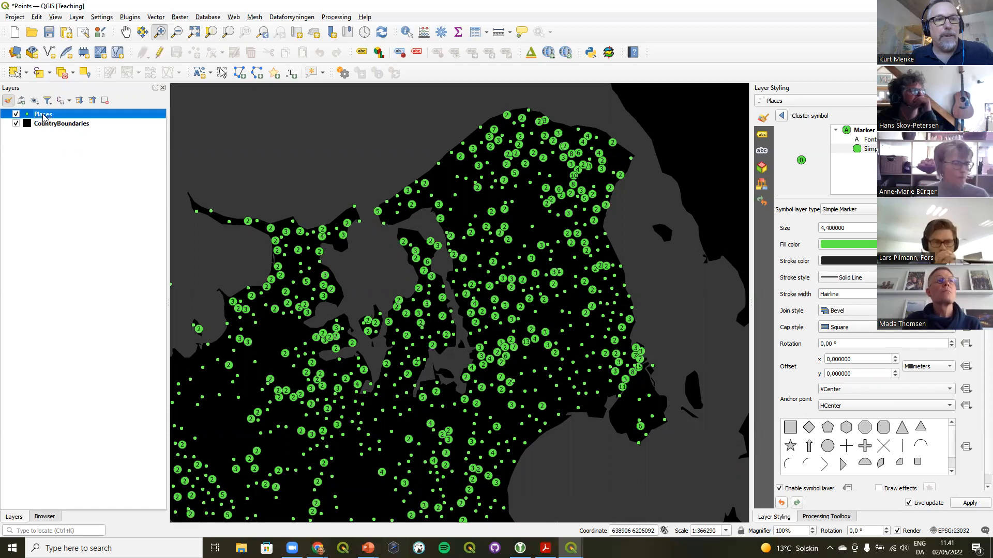
right_click(43, 116)
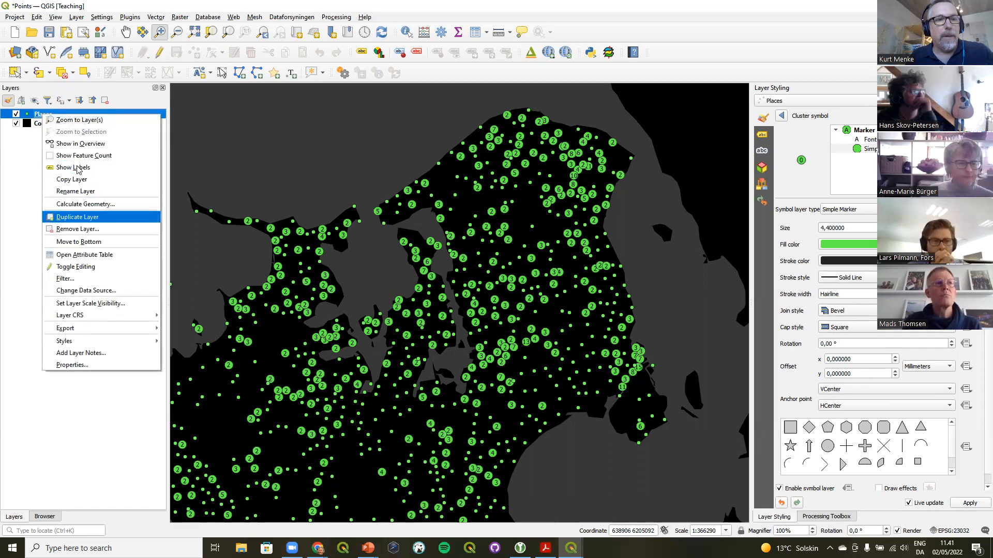
click(77, 217)
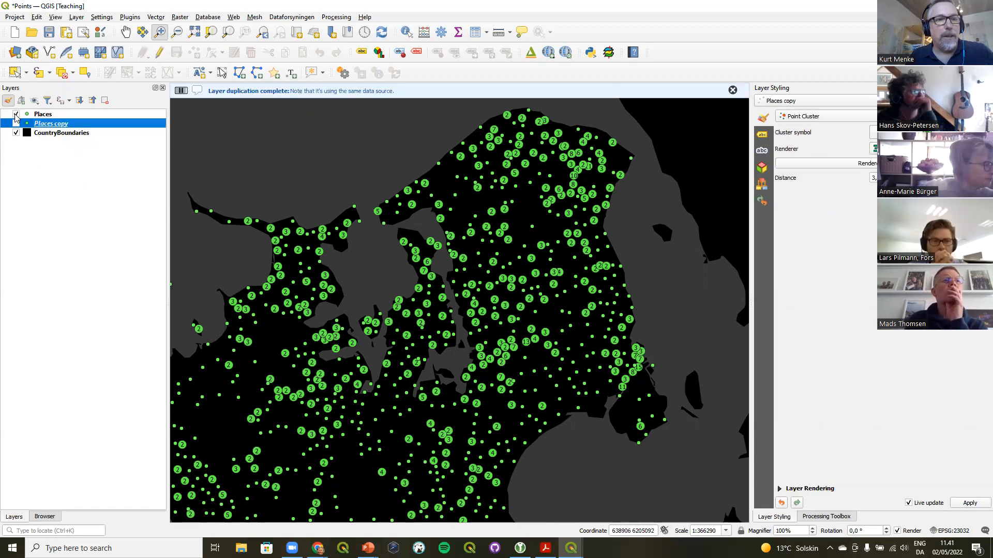
Hide the original Places layer and render the Places copy layer as a Heatmap
click(16, 114)
click(16, 124)
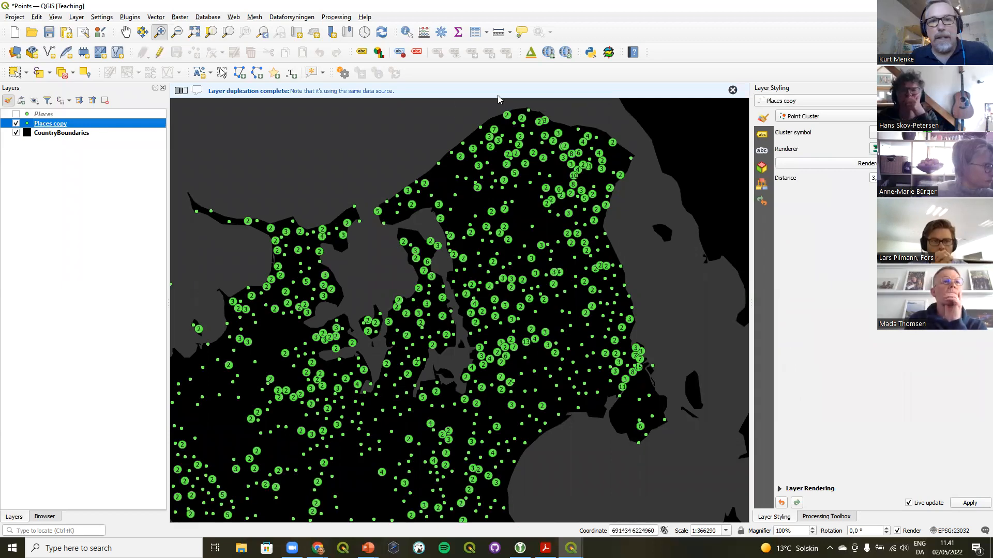
click(821, 120)
click(806, 127)
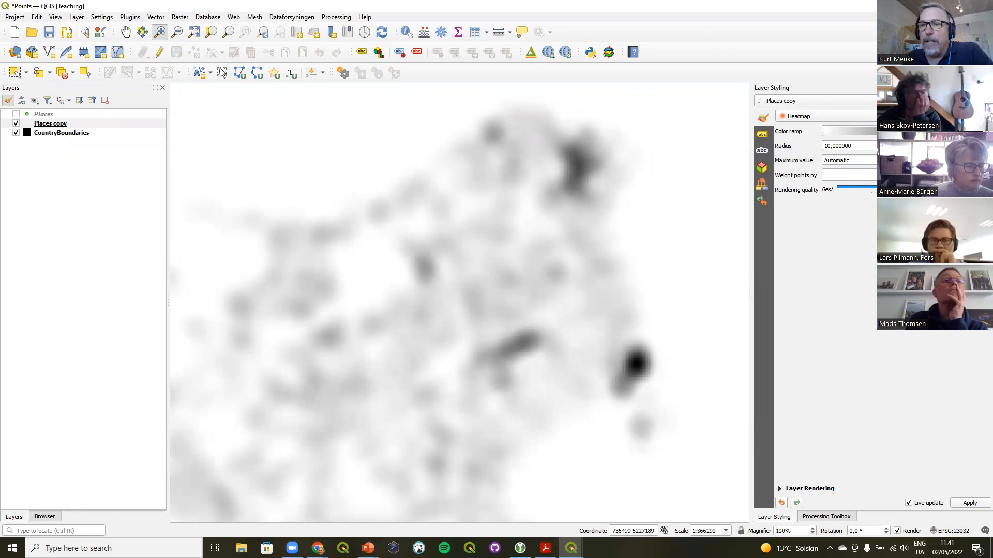
Apply the RdYlGn color ramp to the heatmap and invert it
click(986, 132)
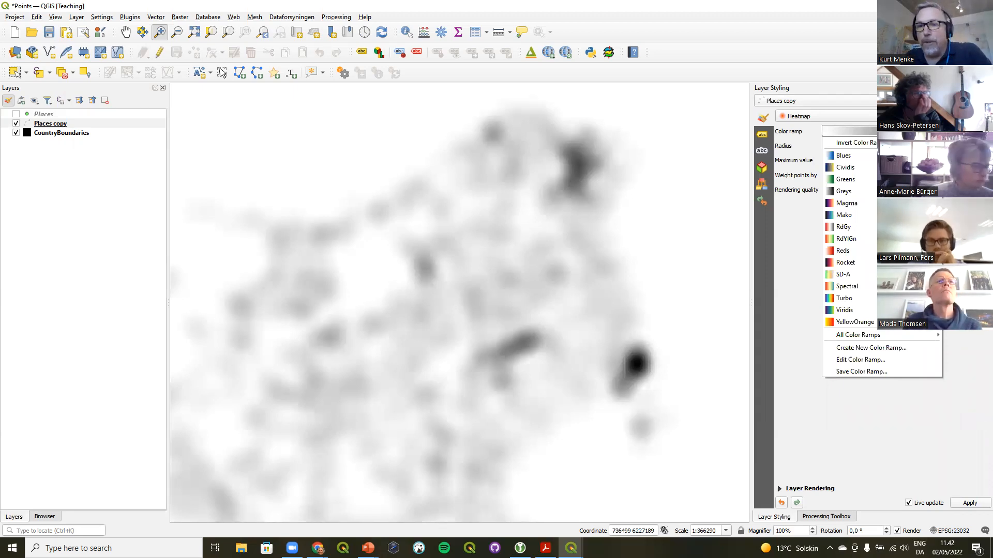
mouse_move(856, 336)
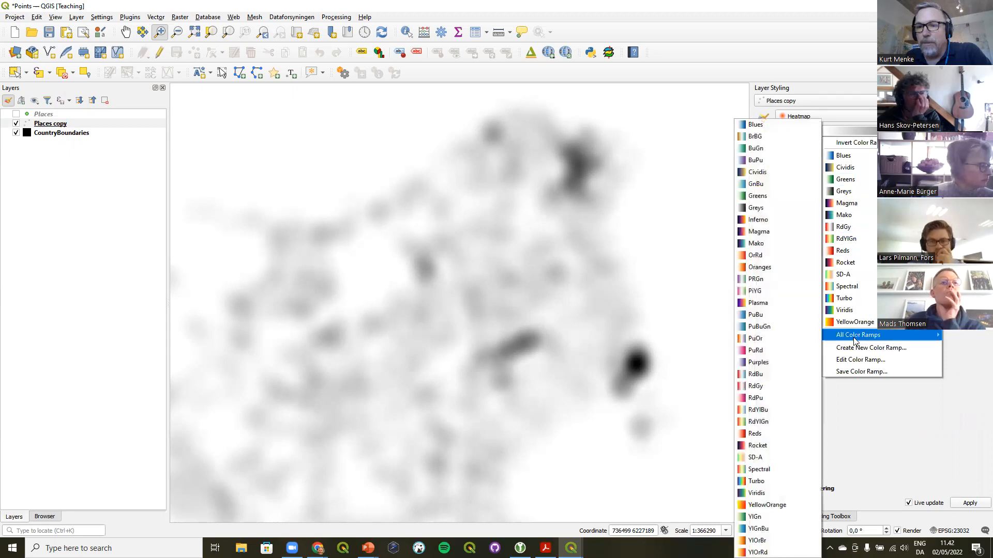
click(767, 422)
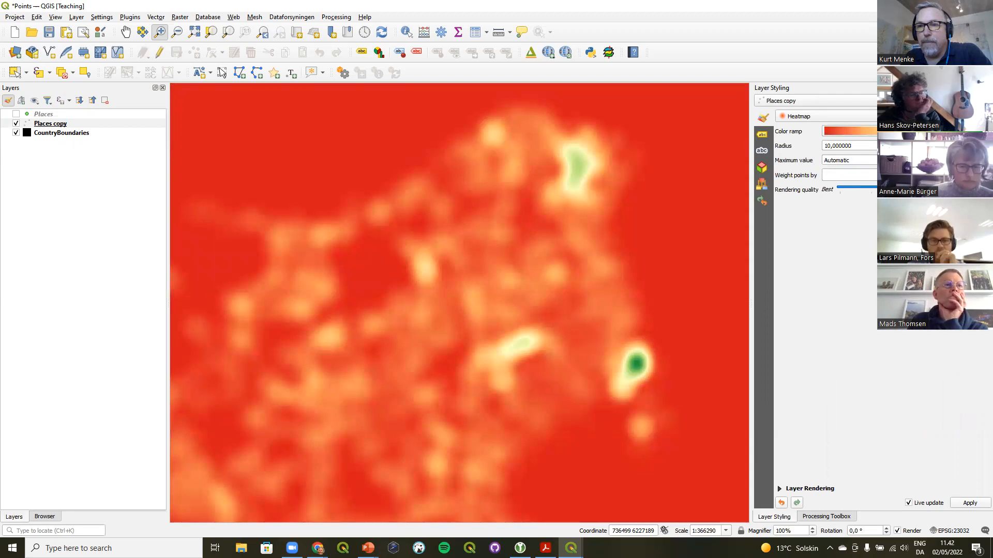
click(985, 131)
click(858, 142)
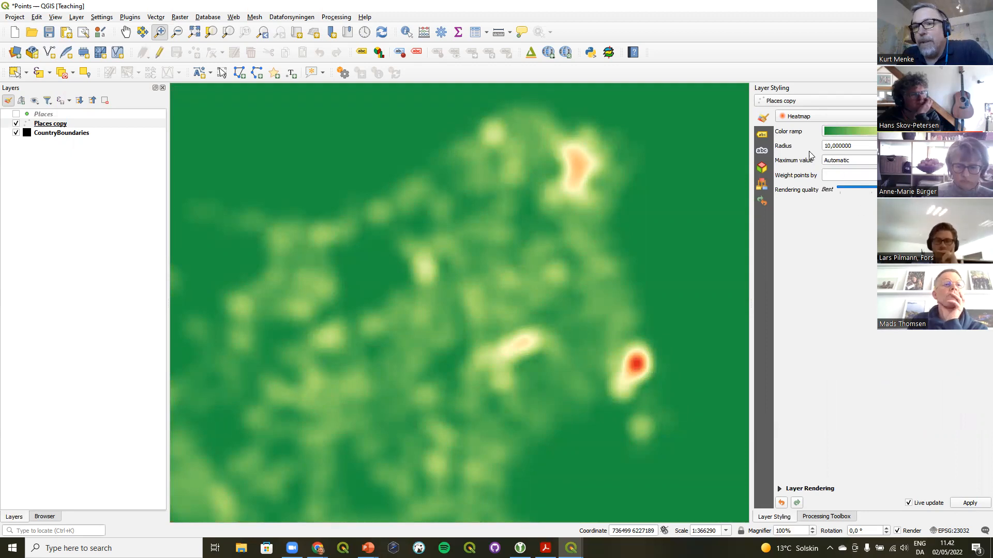
Set the heatmap radius to 20
drag(827, 147, 813, 153)
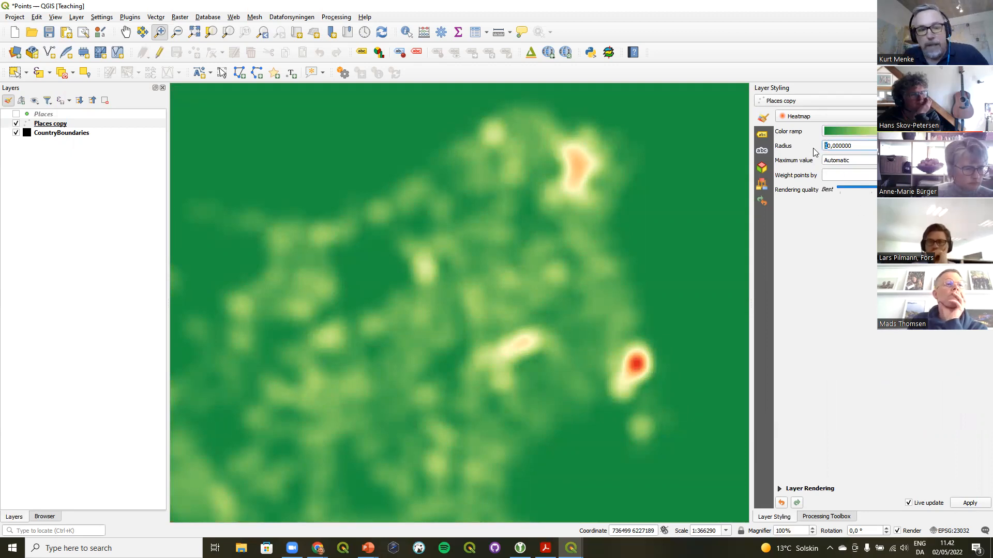
text(2)
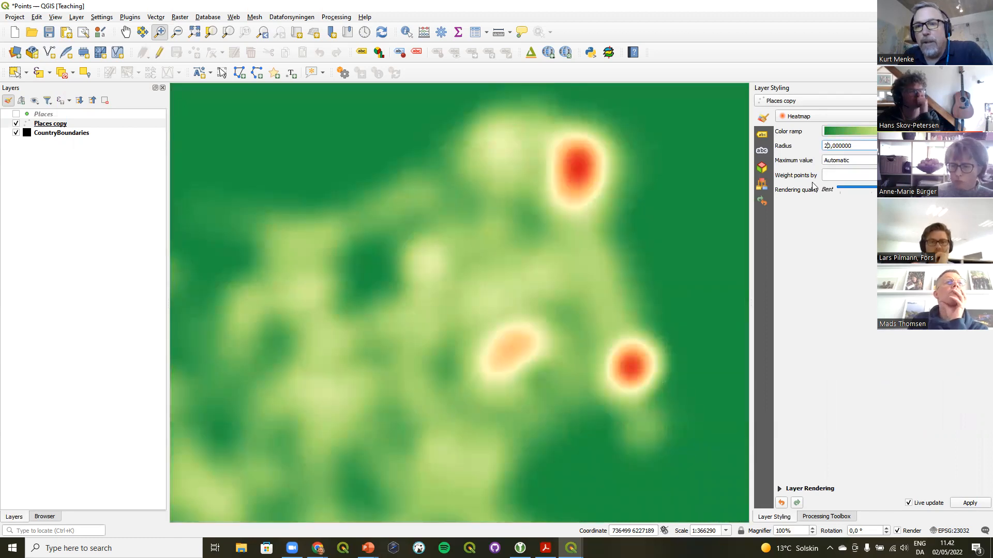
Try weighting the heatmap points by population, then clear the weighting field
click(848, 175)
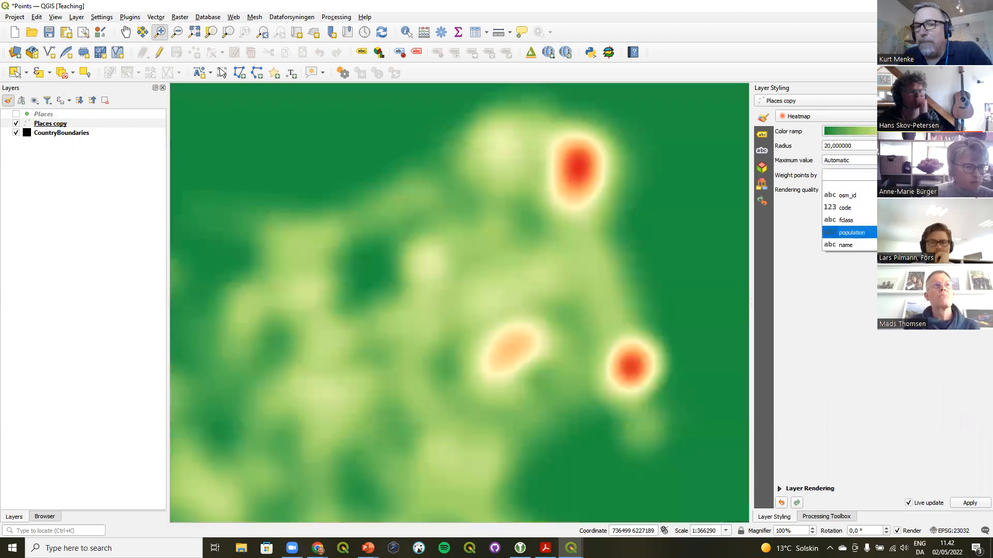
click(851, 233)
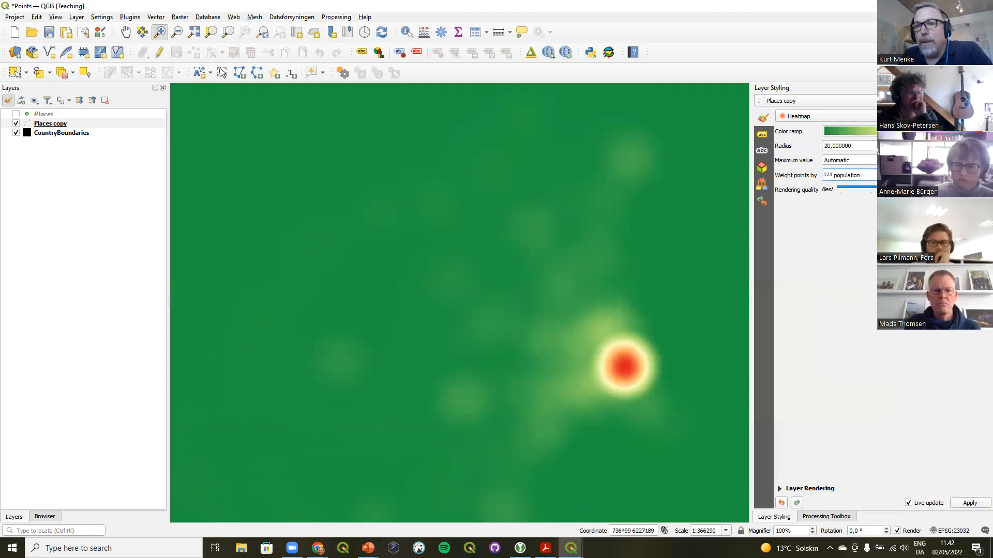
key(ctrl+BackSpace)
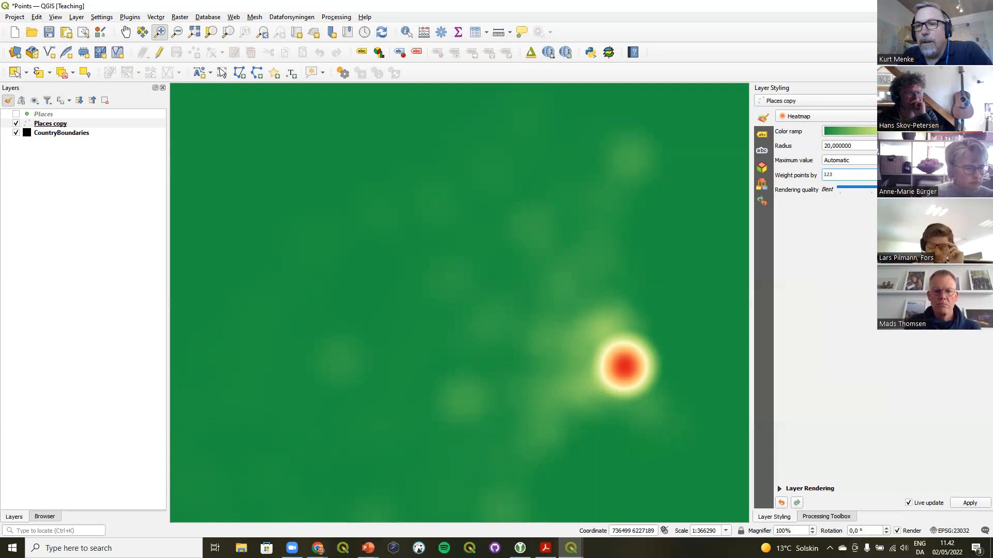
Set the Places copy layer's blending mode to Addition and zoom to the full extent
click(810, 488)
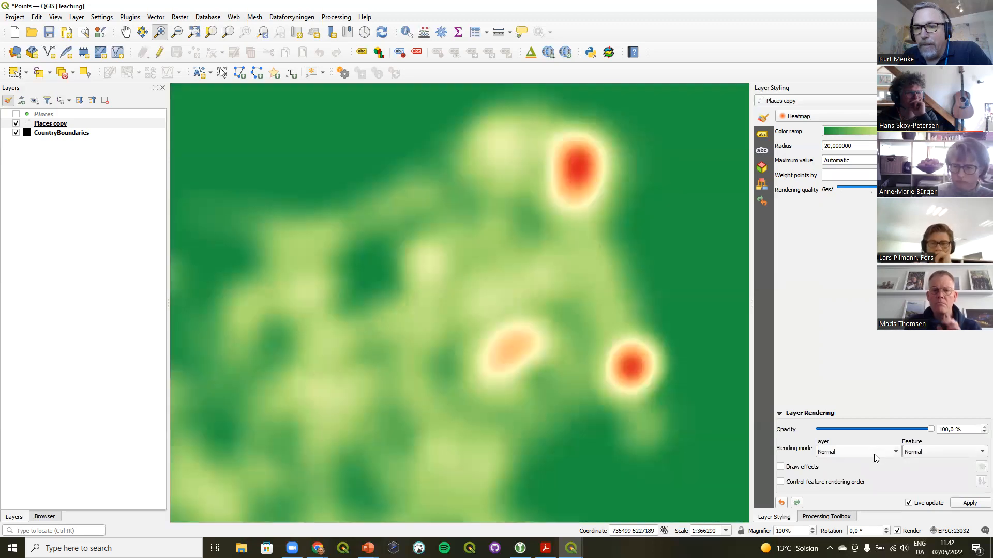
click(873, 453)
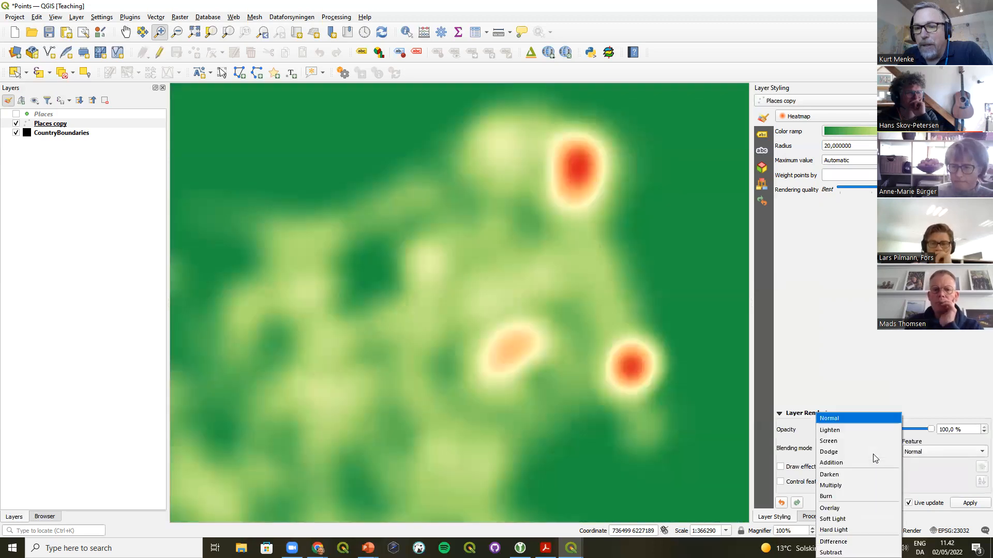
click(867, 463)
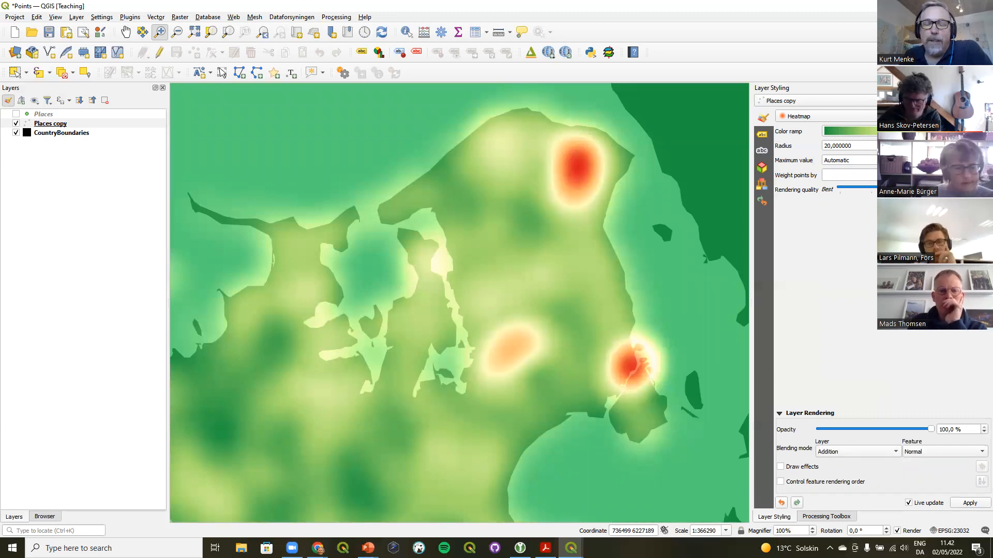
click(263, 34)
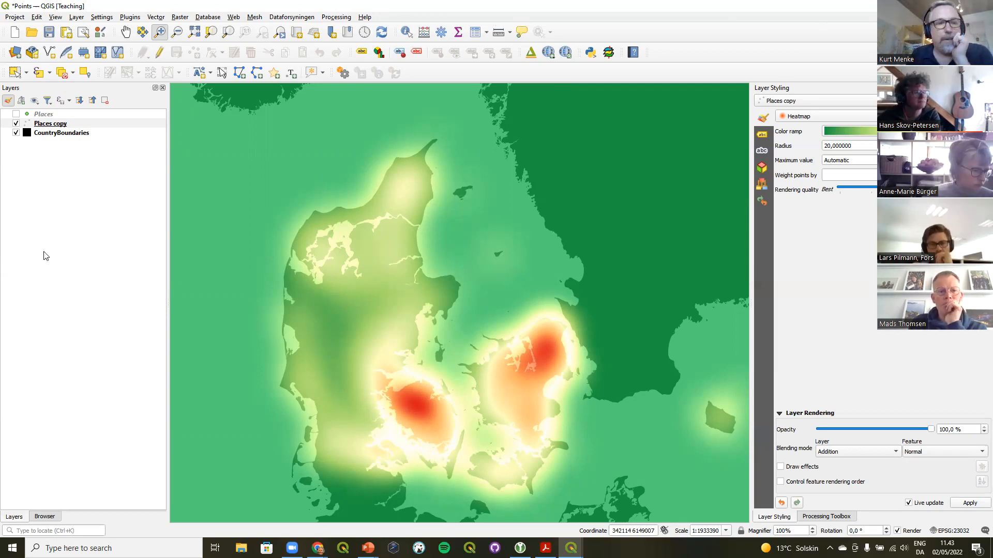
Open the Coastlines project from the Denmark GeoPackage, discarding changes to the current project
click(44, 517)
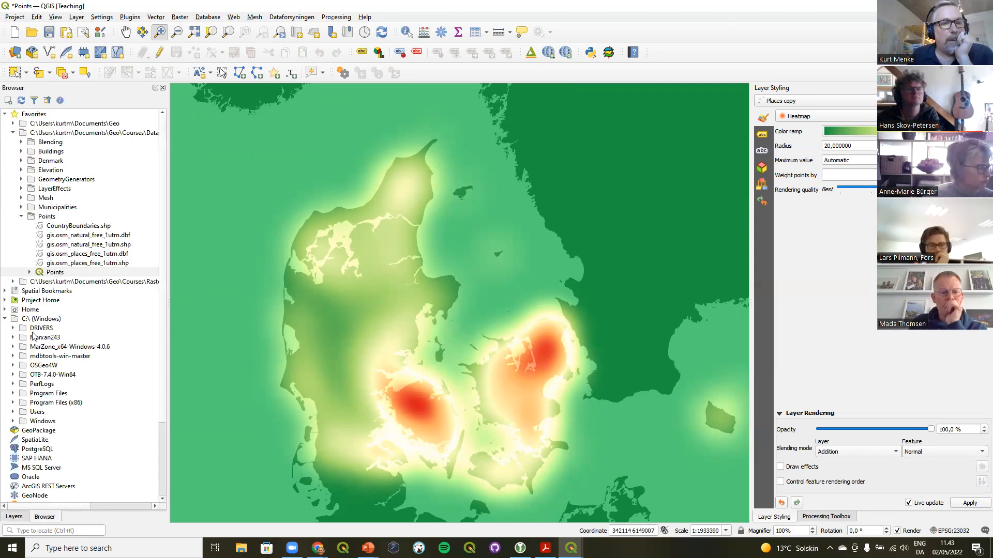
click(20, 161)
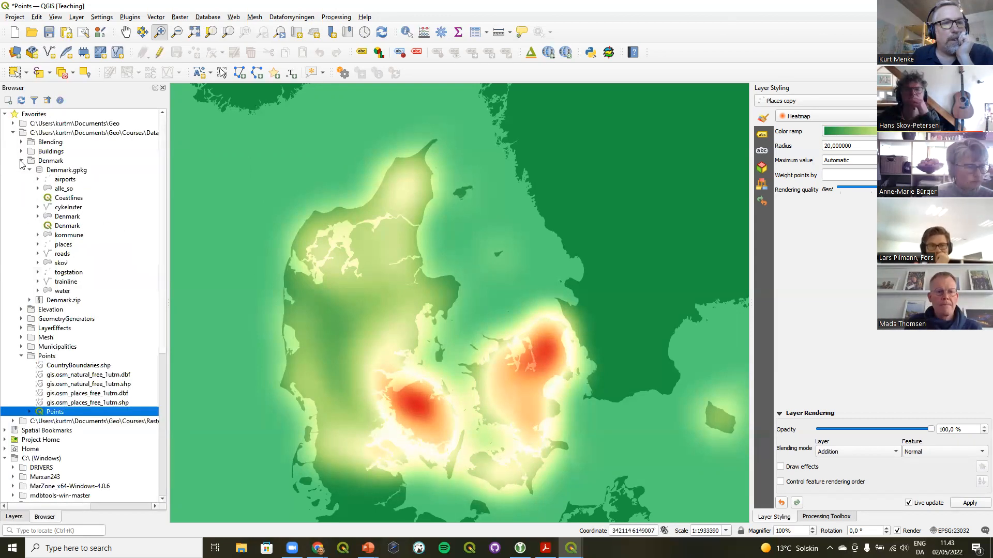
click(62, 200)
drag(63, 201, 294, 180)
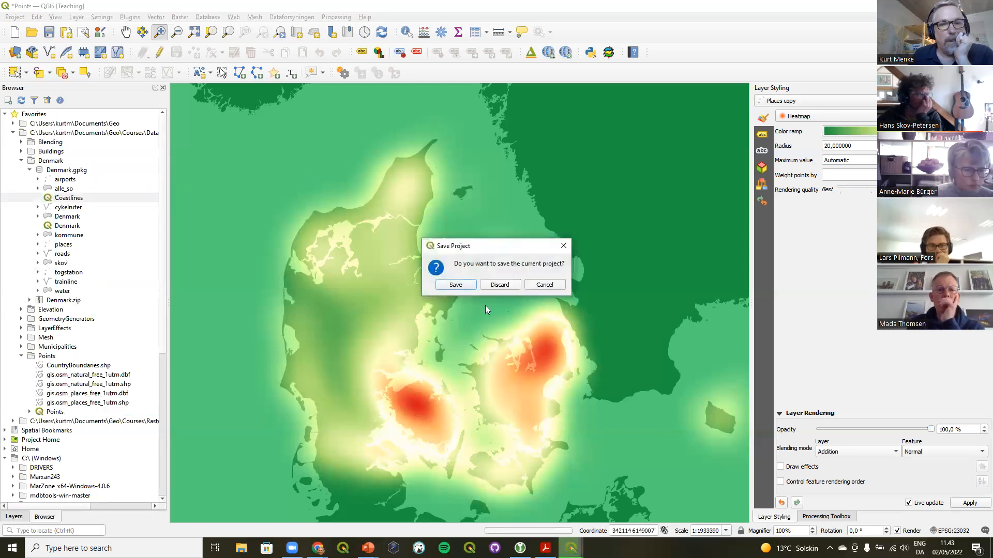
click(500, 285)
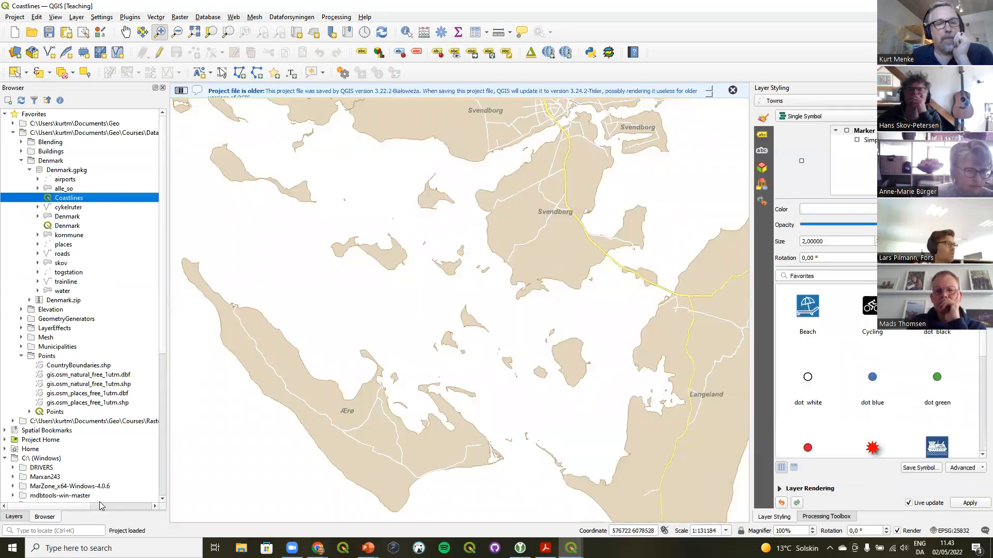
Duplicate the Municipalities layer
click(14, 517)
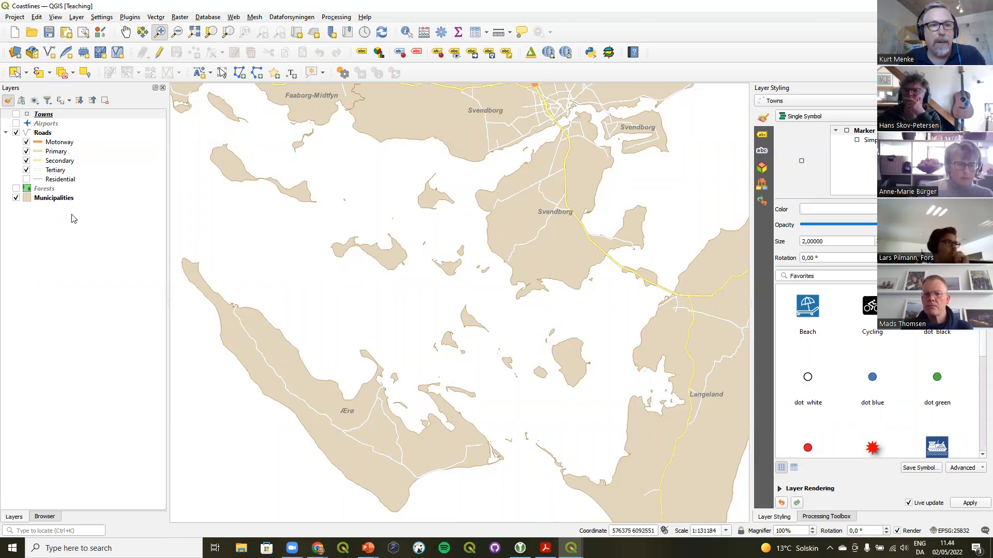
click(57, 199)
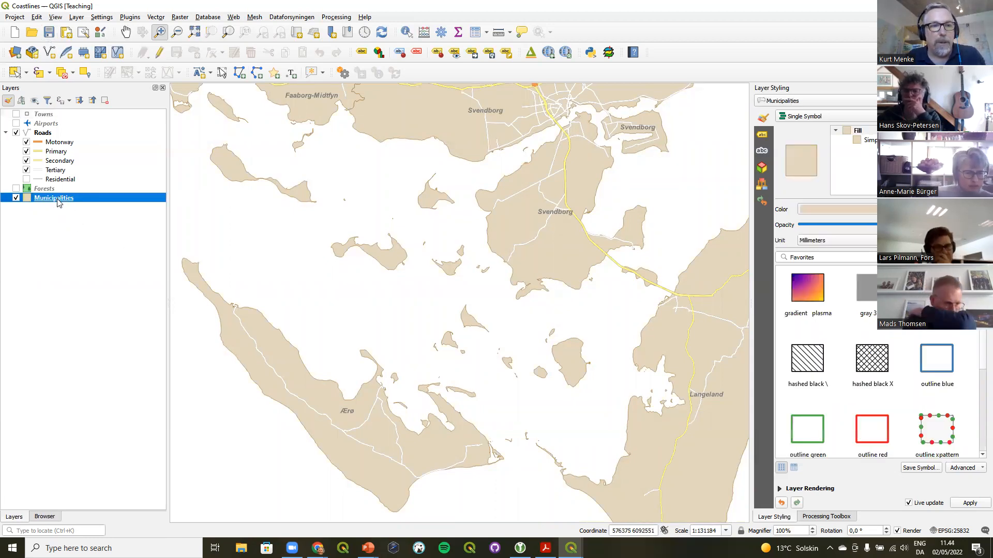
right_click(58, 203)
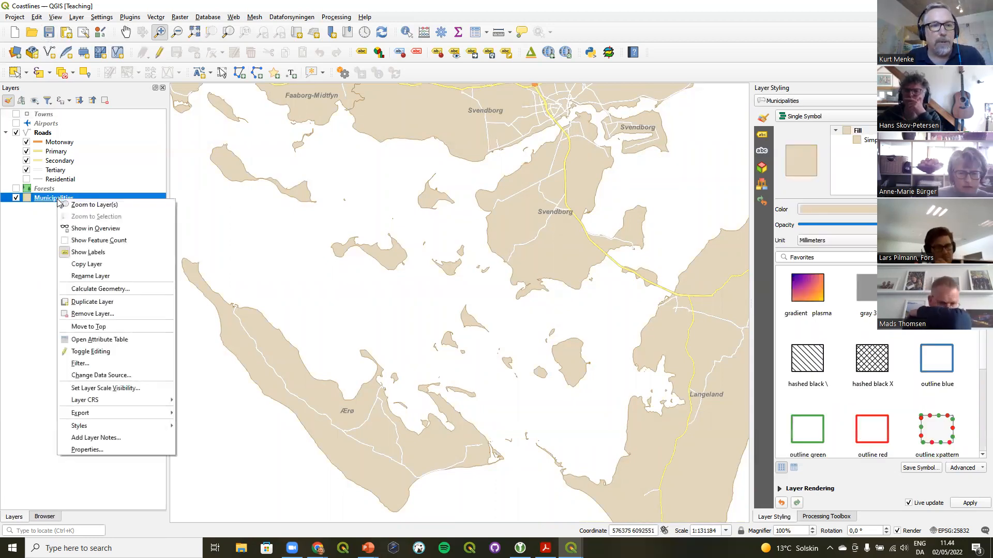
click(95, 300)
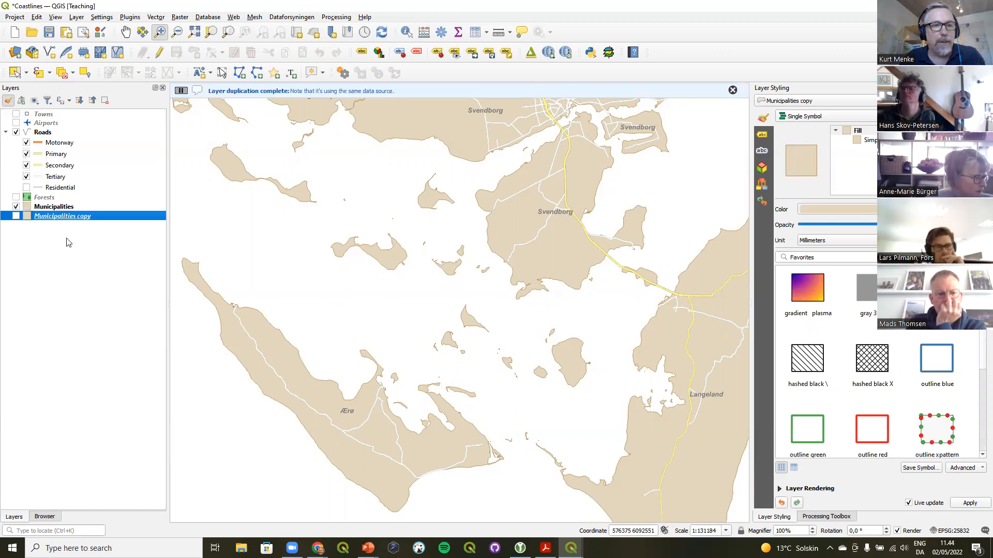
Rename the Municipalities copy layer to Sea
right_click(60, 223)
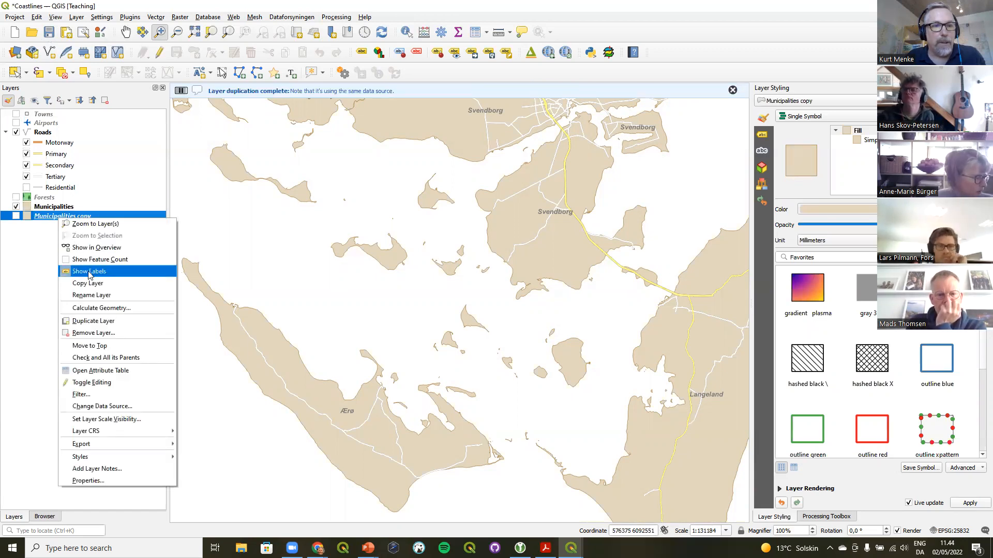
click(94, 296)
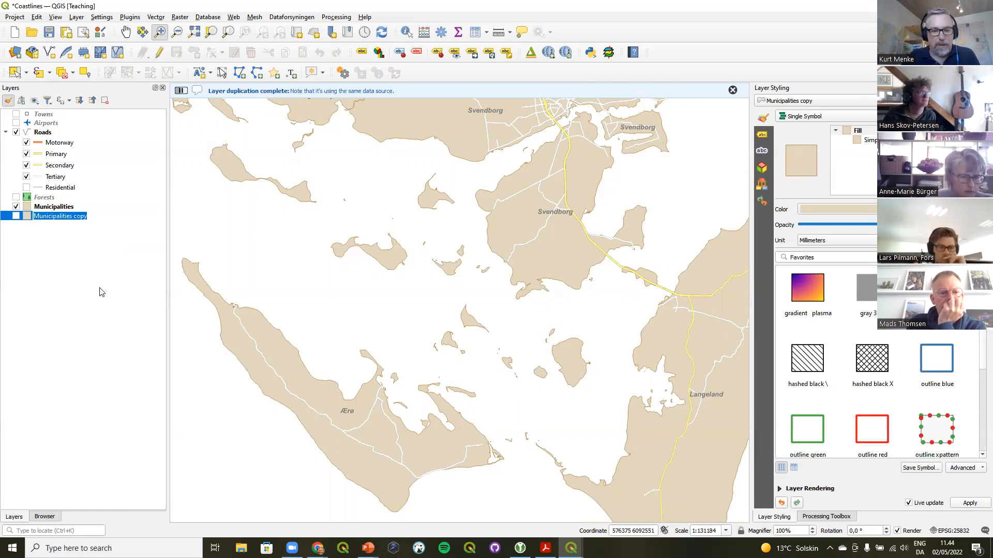
text(Sea)
key(Return)
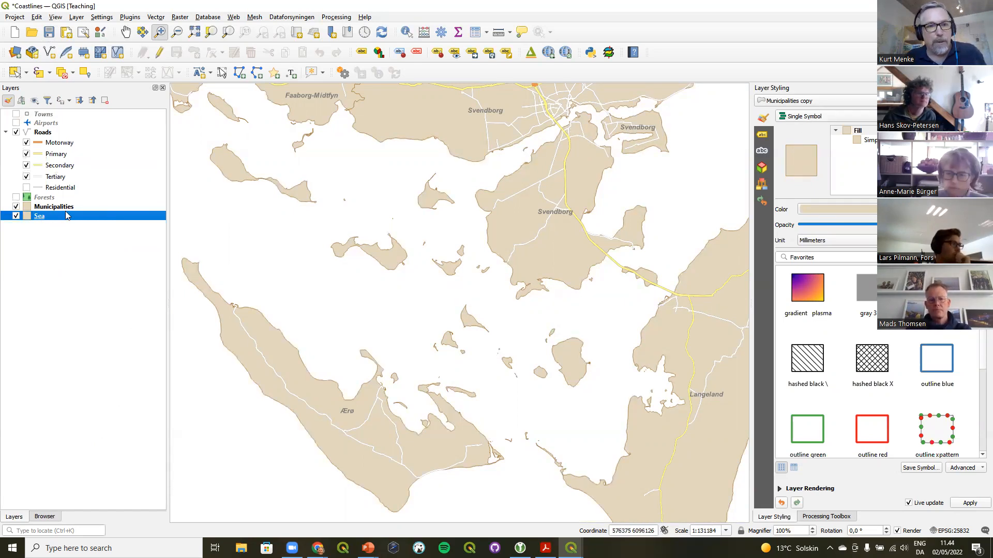
Render the Sea layer as Inverted Polygons with a pale light blue fill color
click(810, 118)
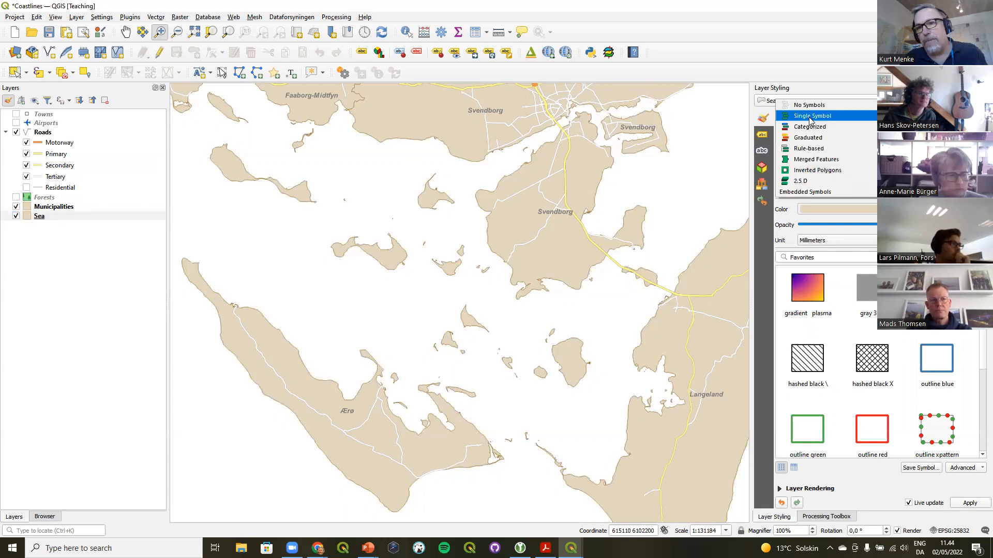
click(816, 172)
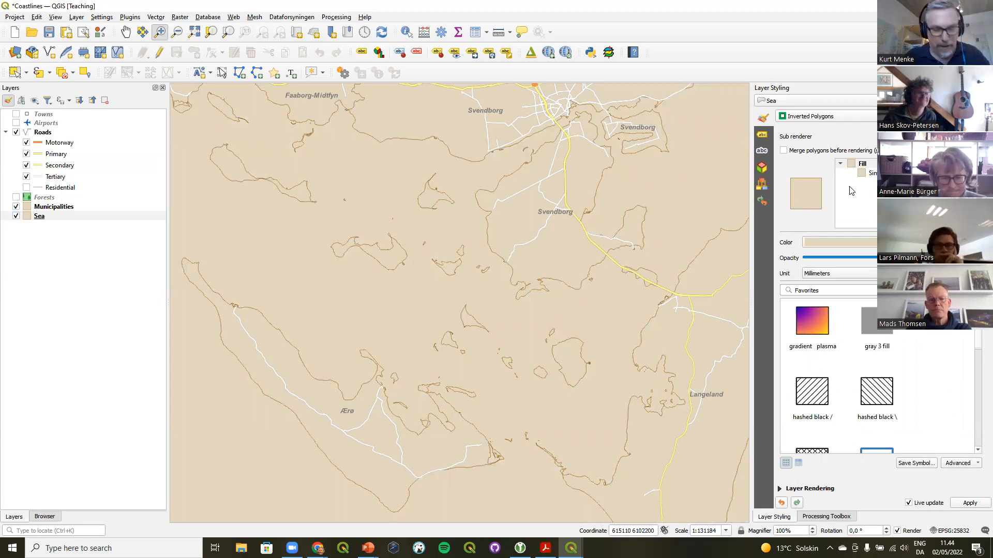
click(872, 173)
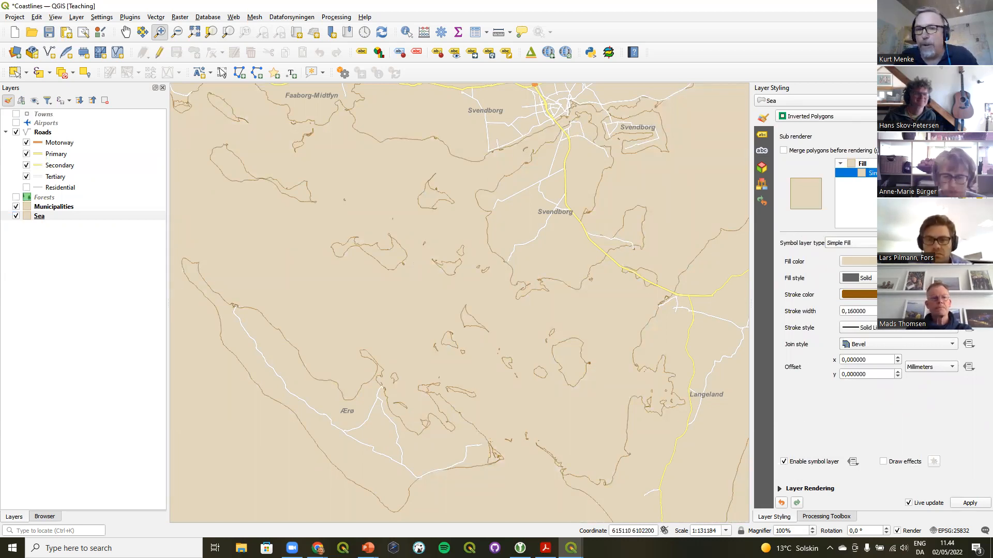
click(952, 261)
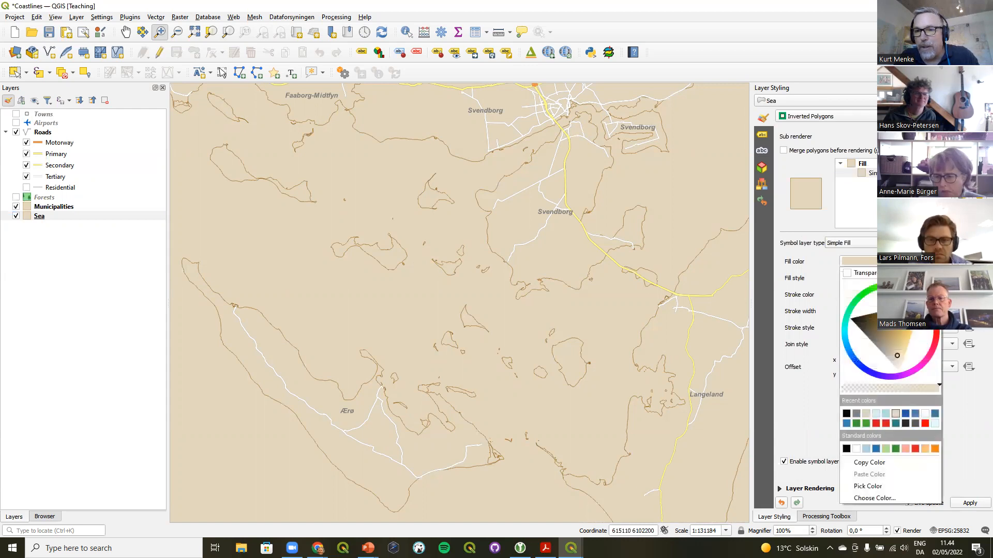
drag(922, 299, 857, 335)
click(861, 328)
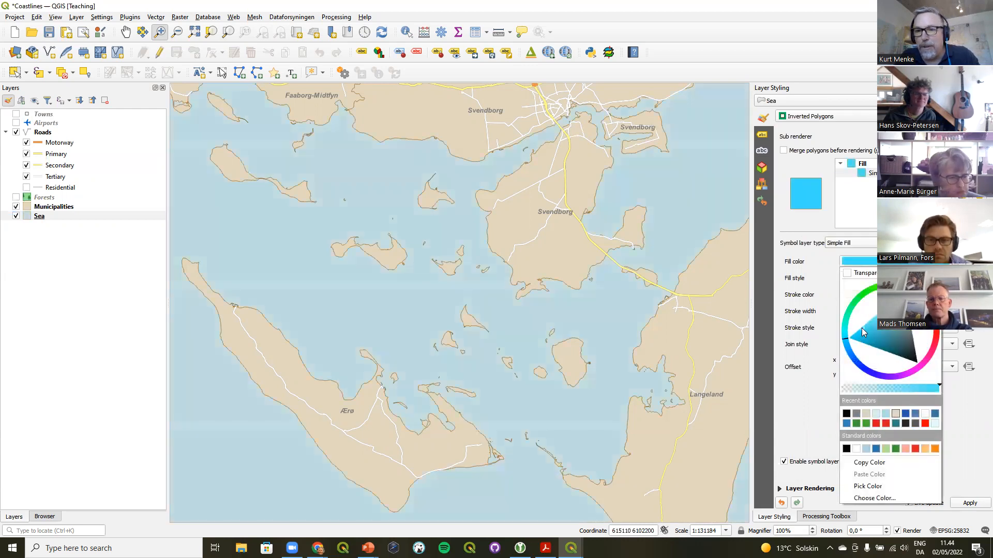
drag(862, 332, 901, 302)
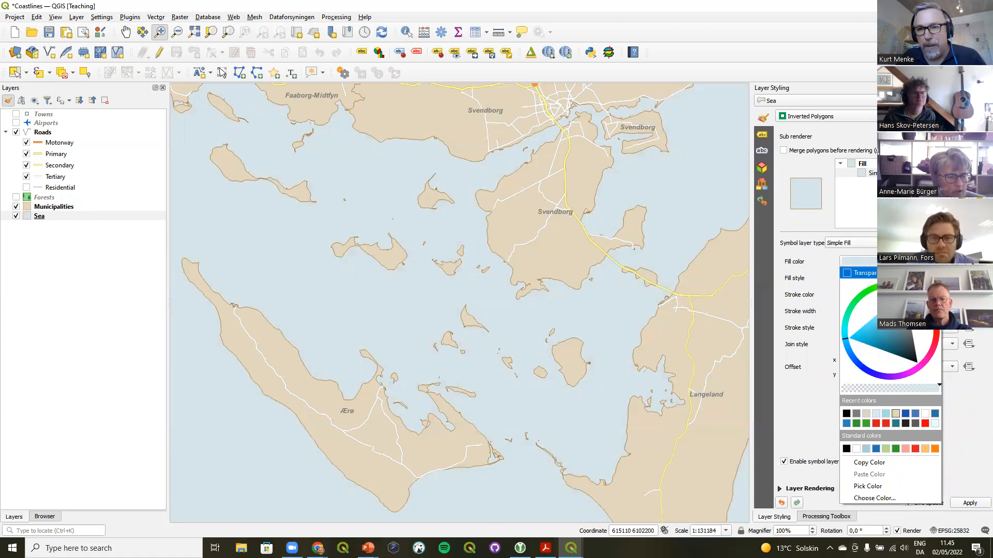
click(882, 194)
Switch the Sea symbol layer to Shapeburst Fill and set its first gradient color to RGB 225, 250, 255
click(873, 243)
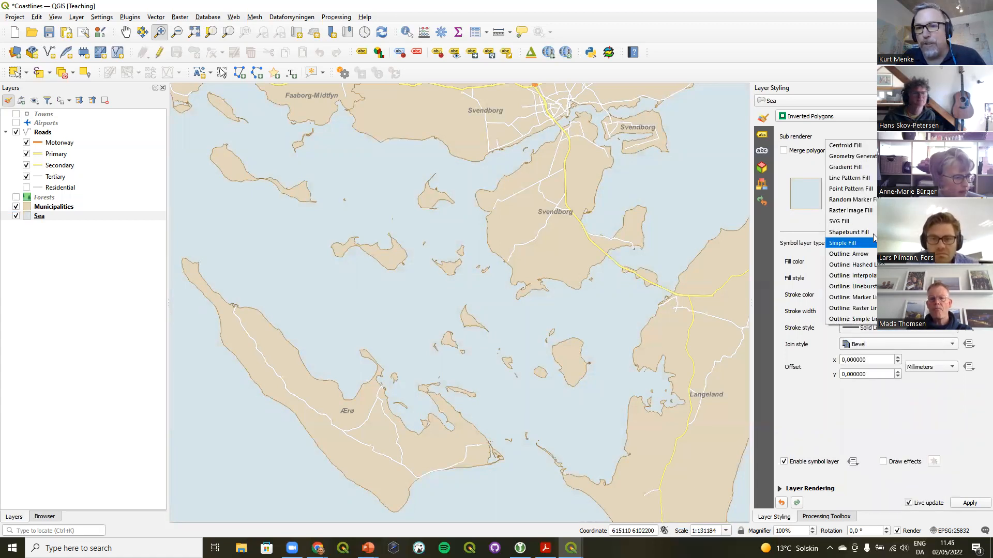
click(874, 234)
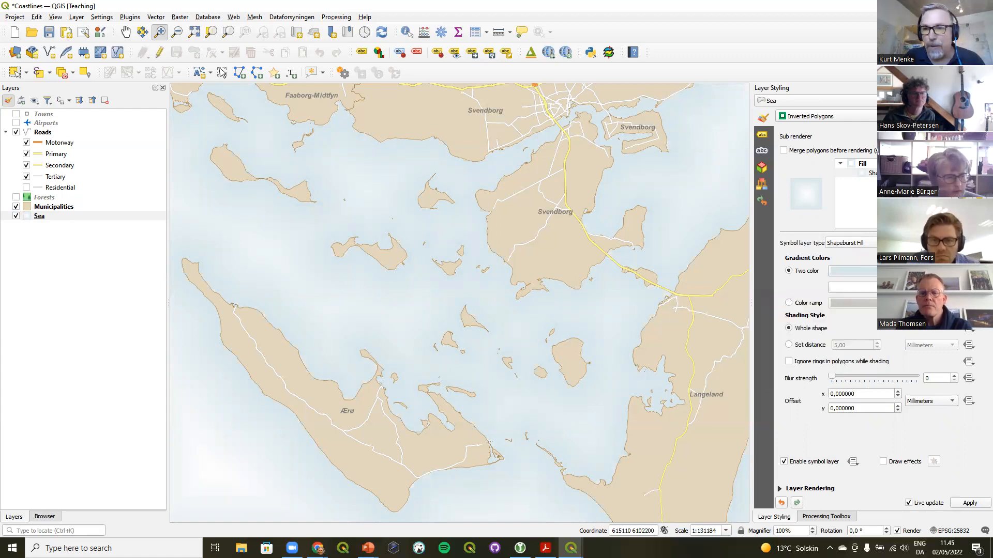
click(885, 271)
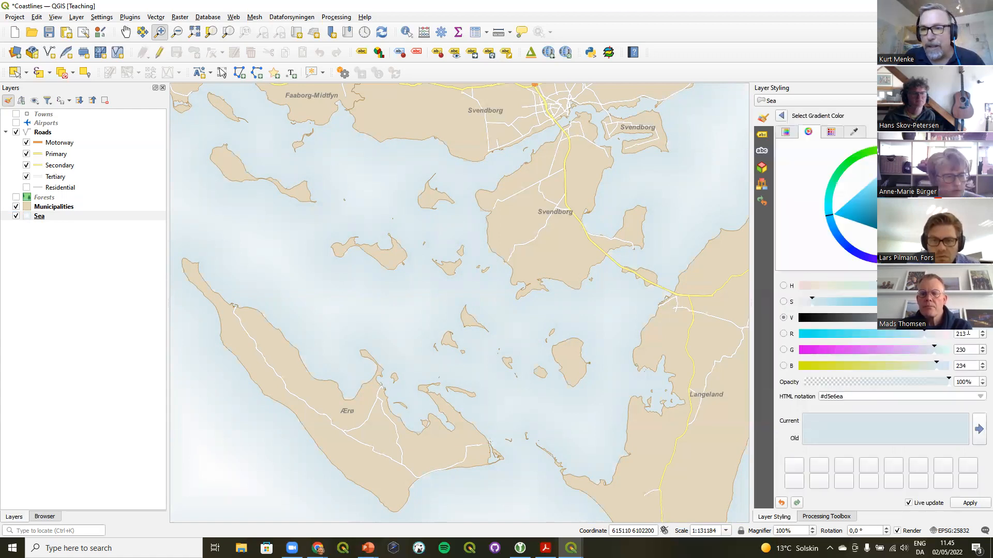
drag(968, 334, 929, 335)
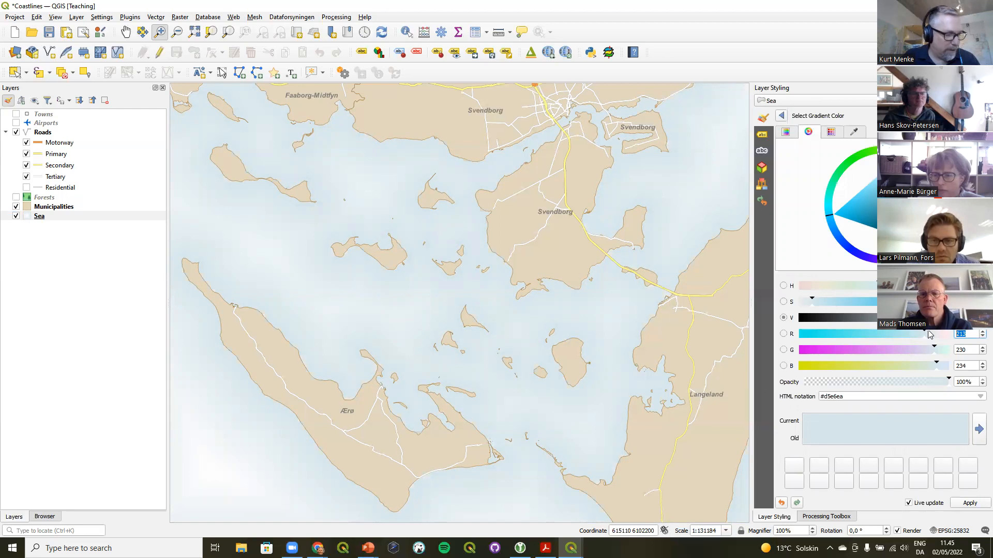
text(225)
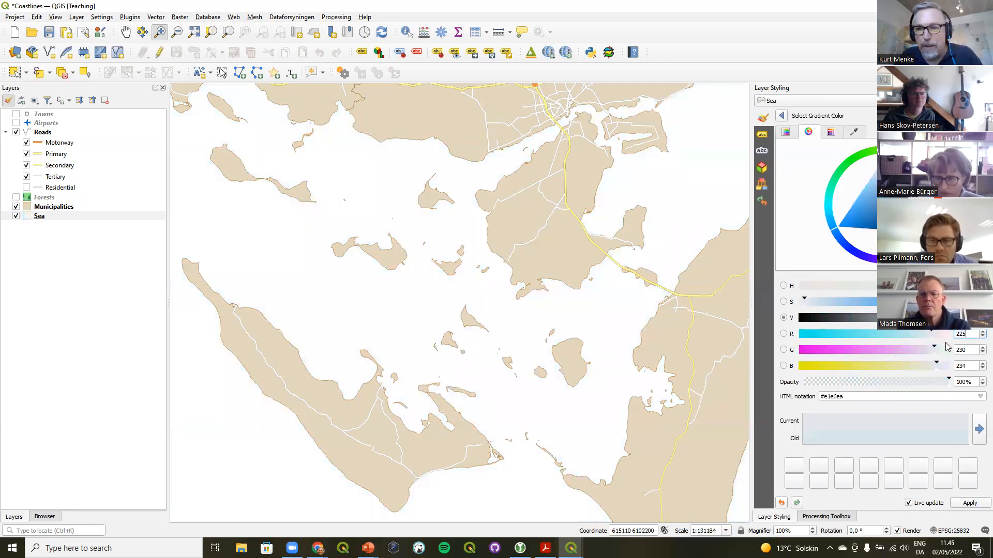
text(250)
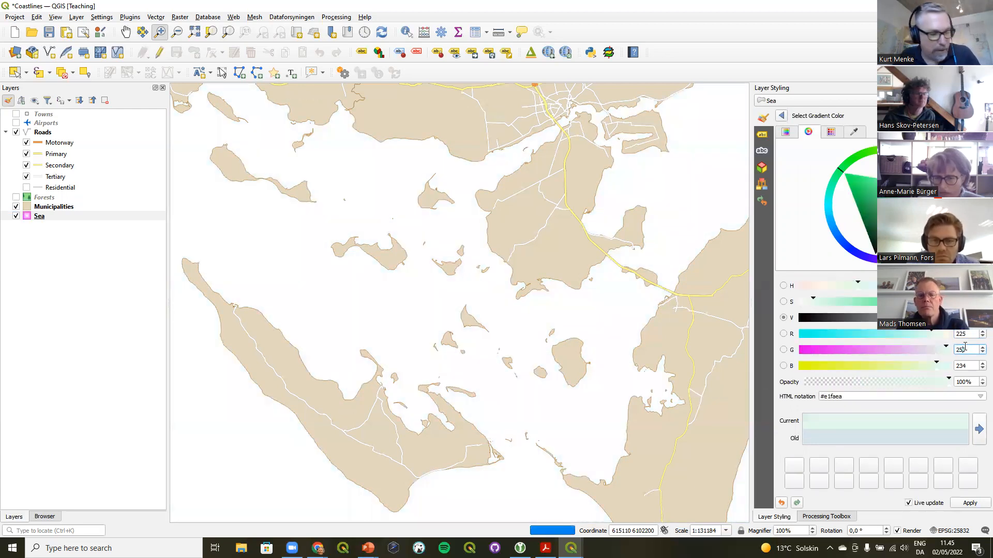
double_click(966, 364)
text(255)
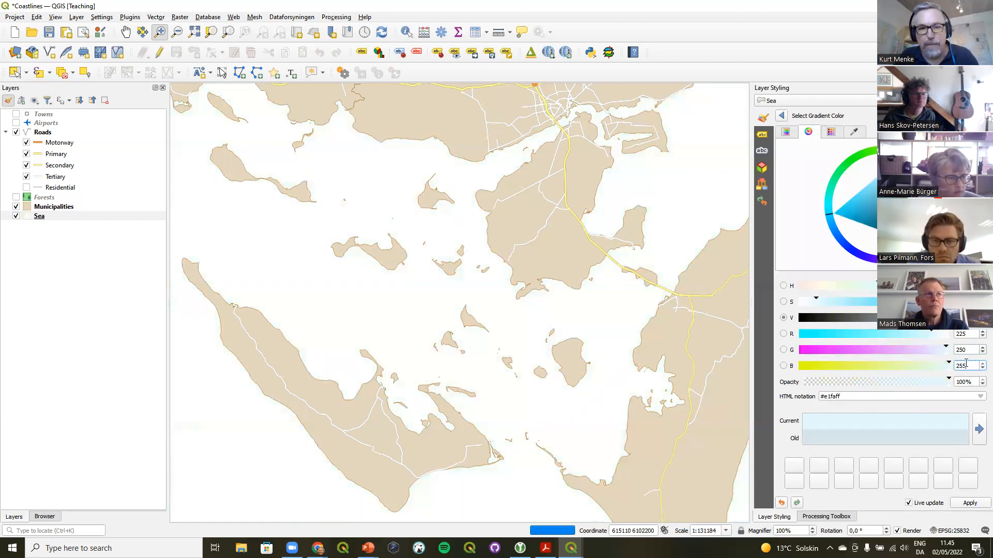
click(781, 116)
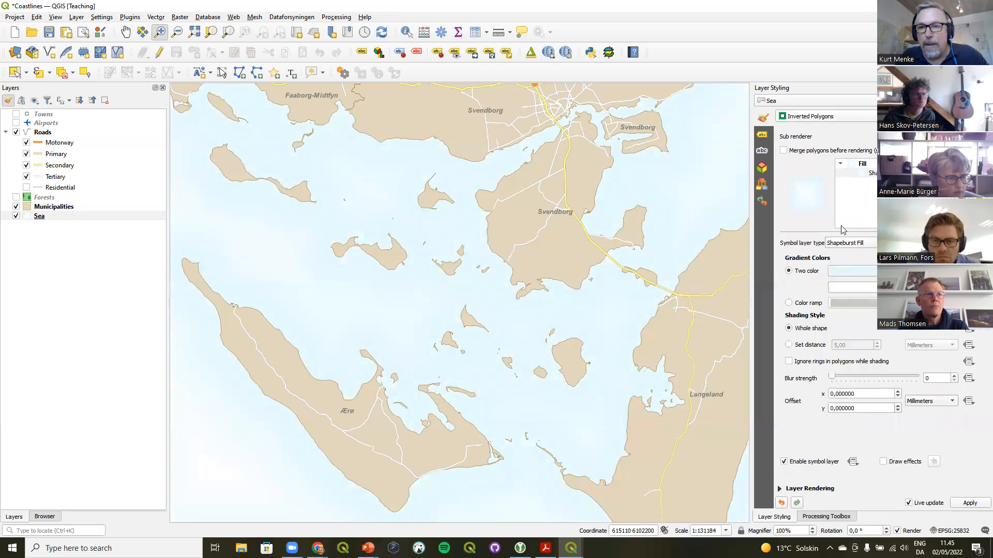
Set the second shapeburst gradient color to RGB 166, 206, 227
click(868, 290)
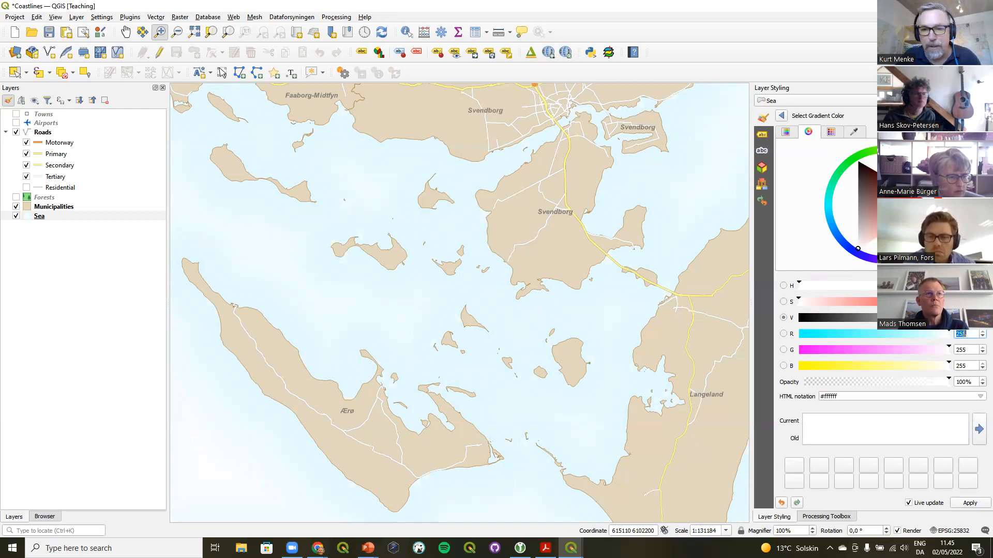
text(166)
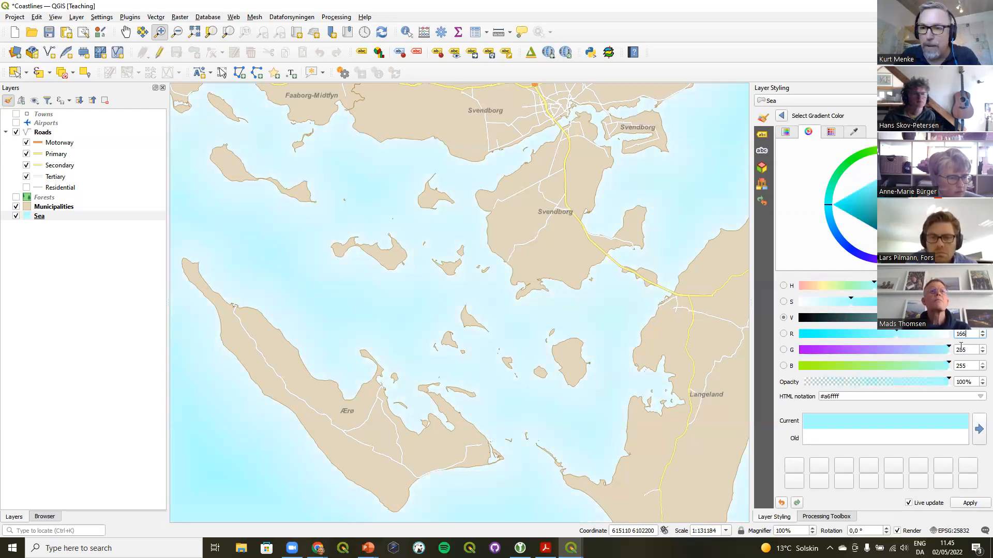
text(206)
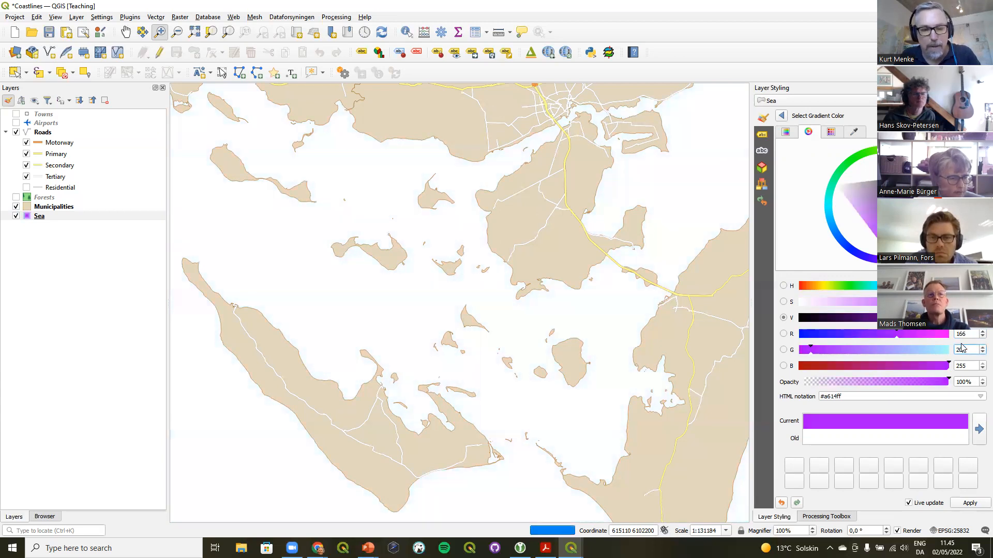
click(957, 366)
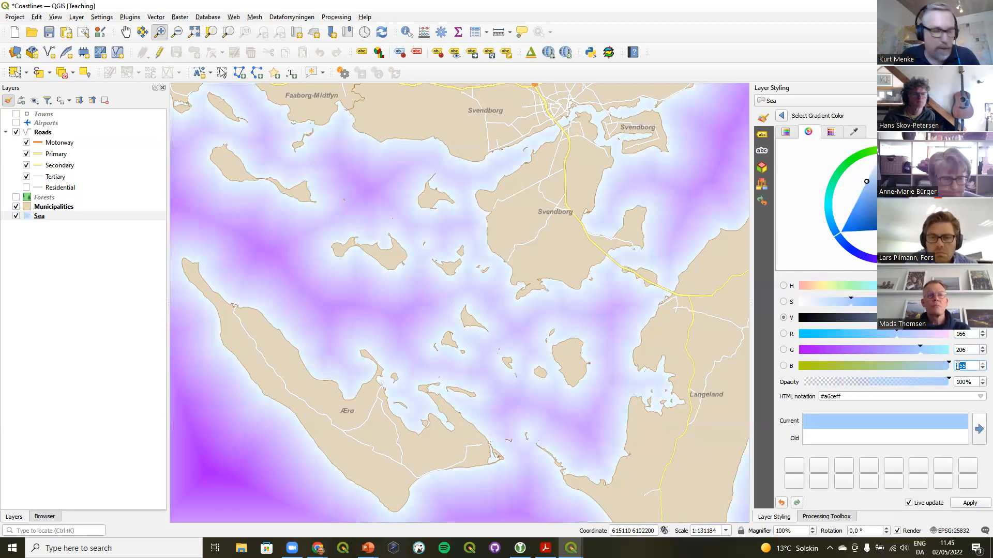
text(227)
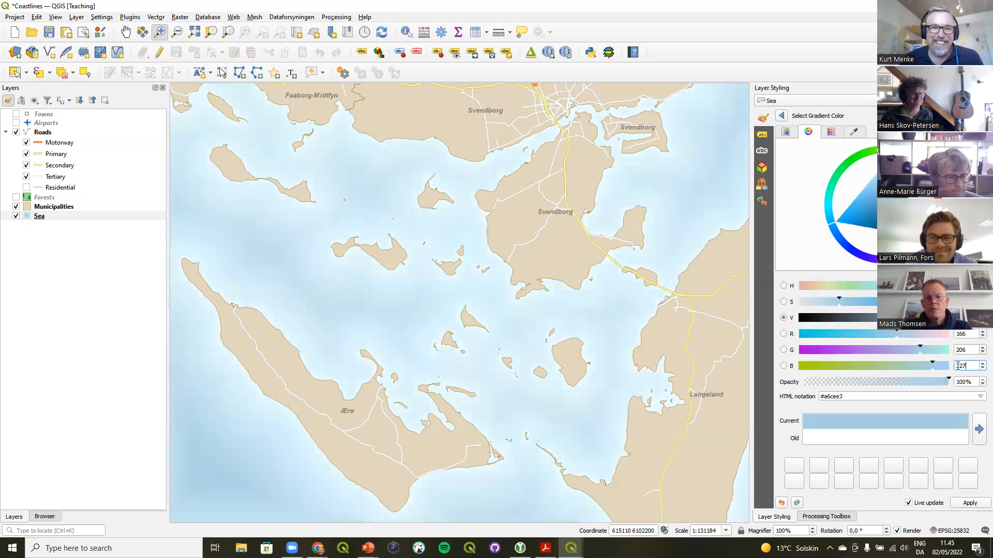
click(783, 115)
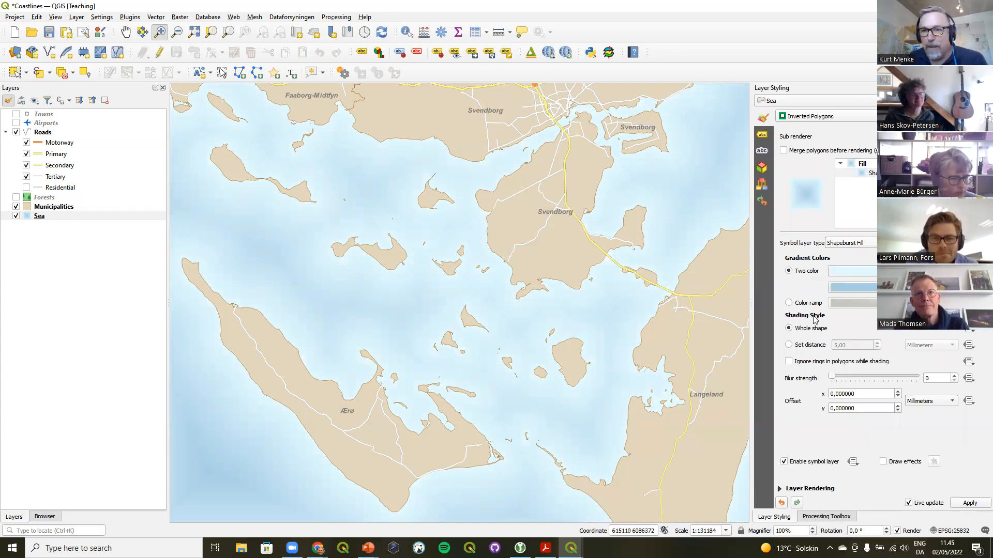
Set the shapeburst shading to a distance of 7 mm and raise the blur strength to about 16
click(799, 348)
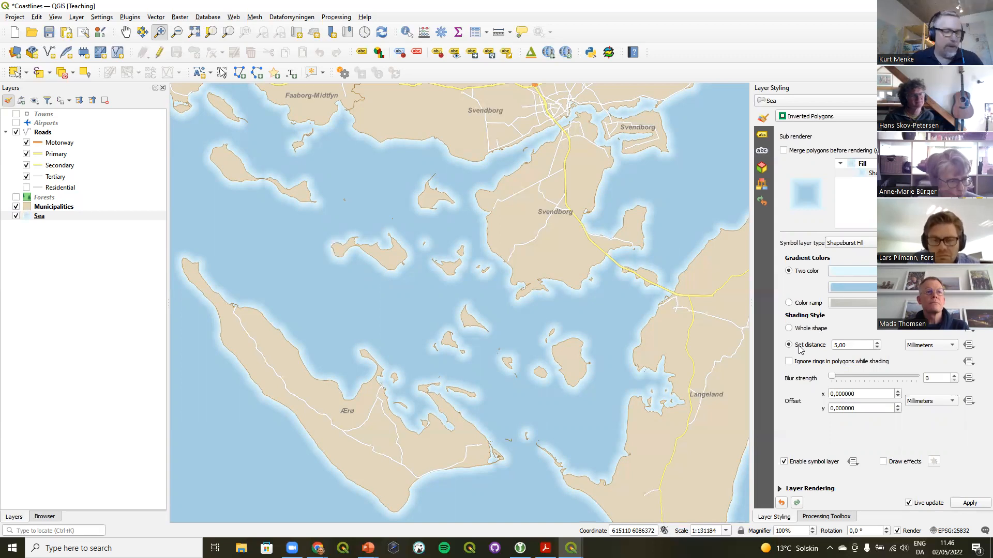
click(878, 345)
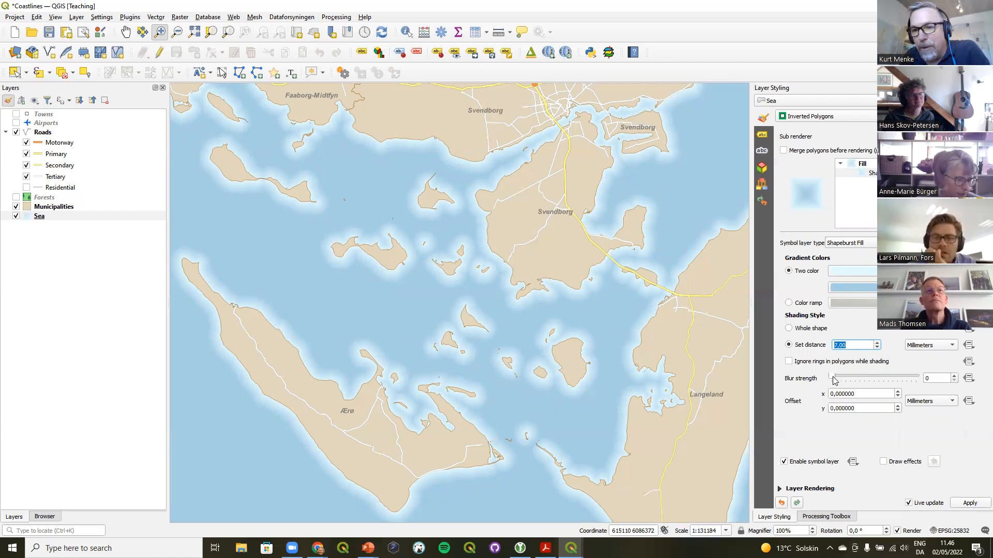
drag(832, 382, 846, 377)
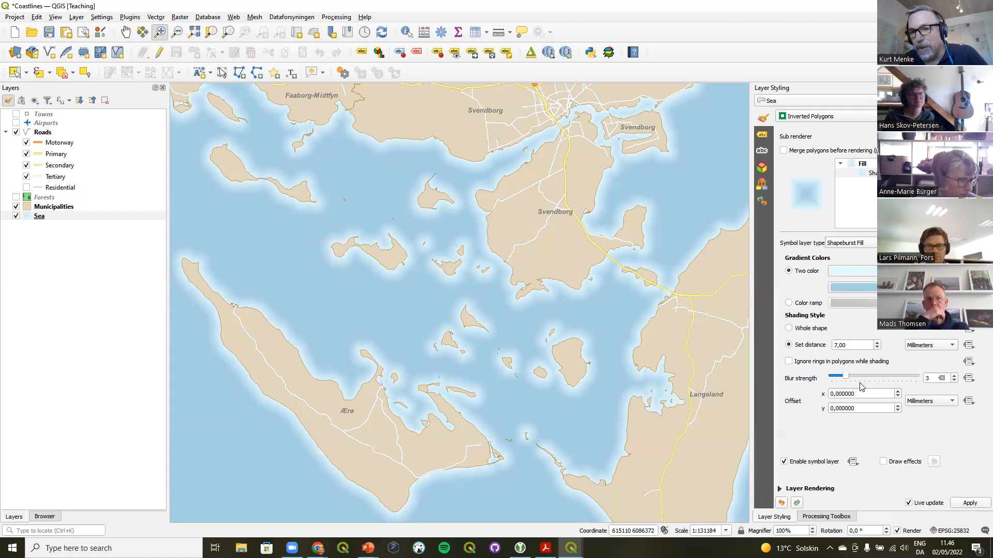
drag(848, 377, 879, 379)
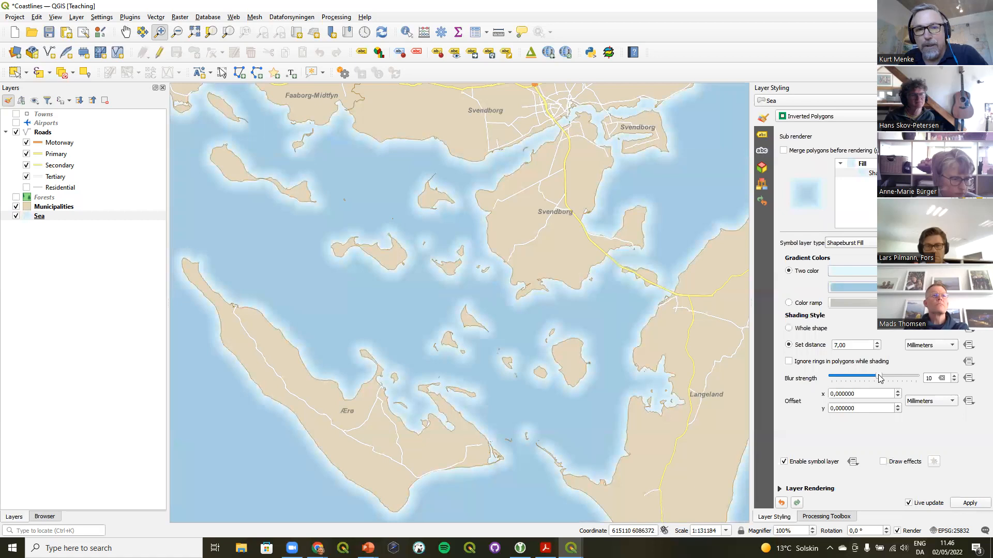
drag(884, 377, 900, 379)
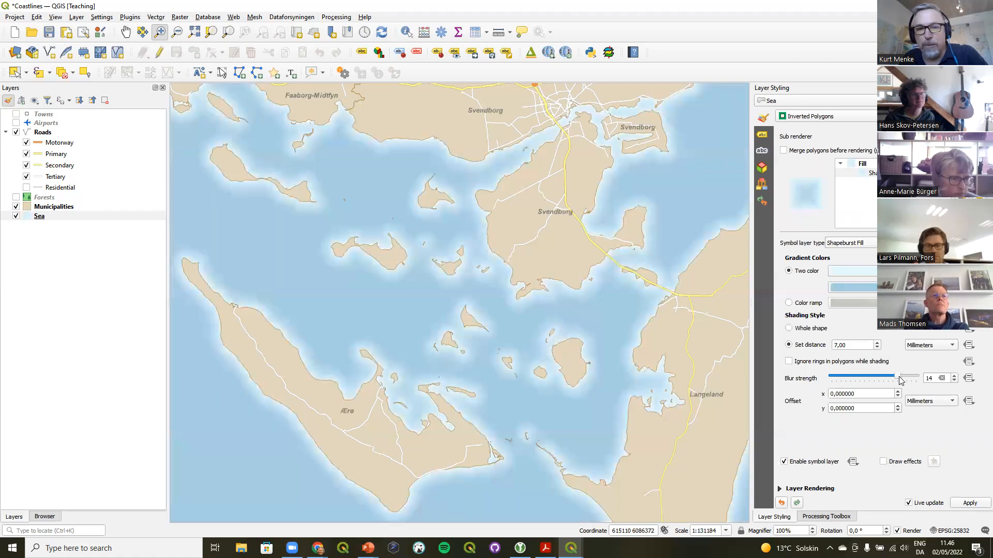
drag(900, 380, 916, 380)
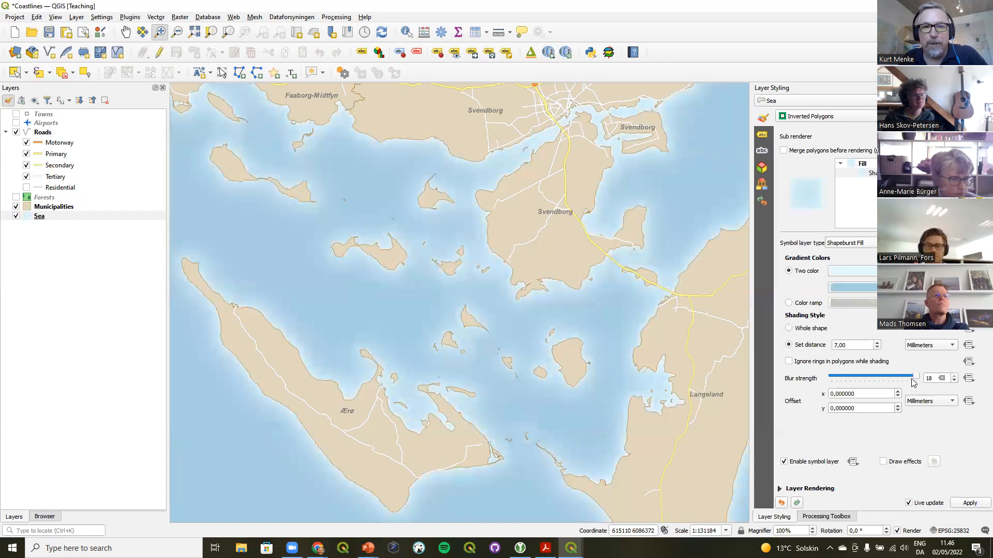
click(906, 380)
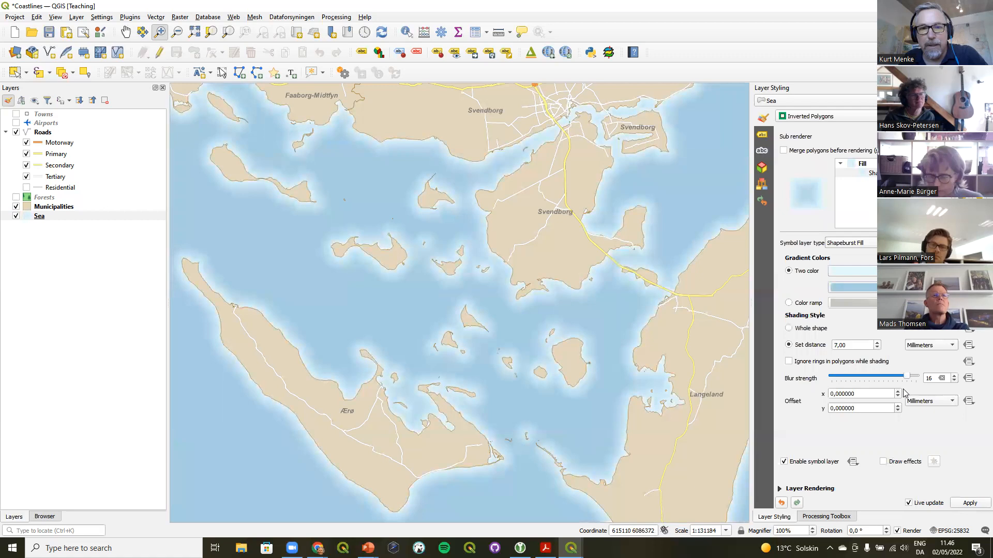
click(954, 376)
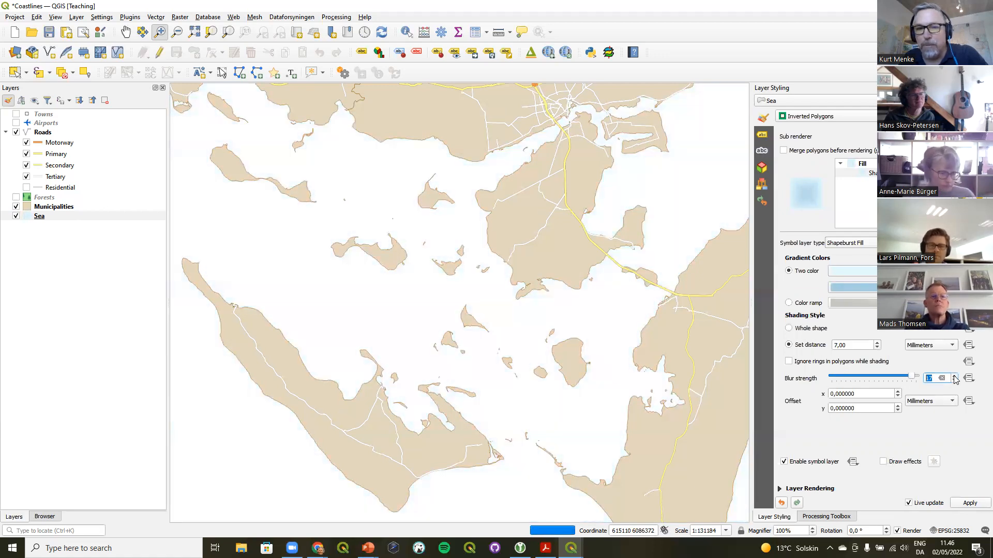
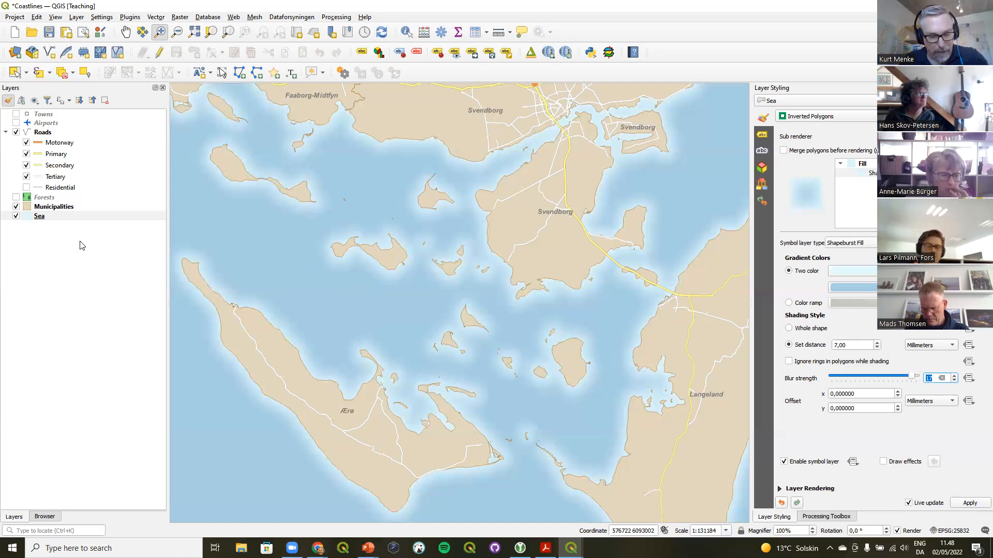
Duplicate the Municipalities layer and rename the copy Dots
right_click(58, 208)
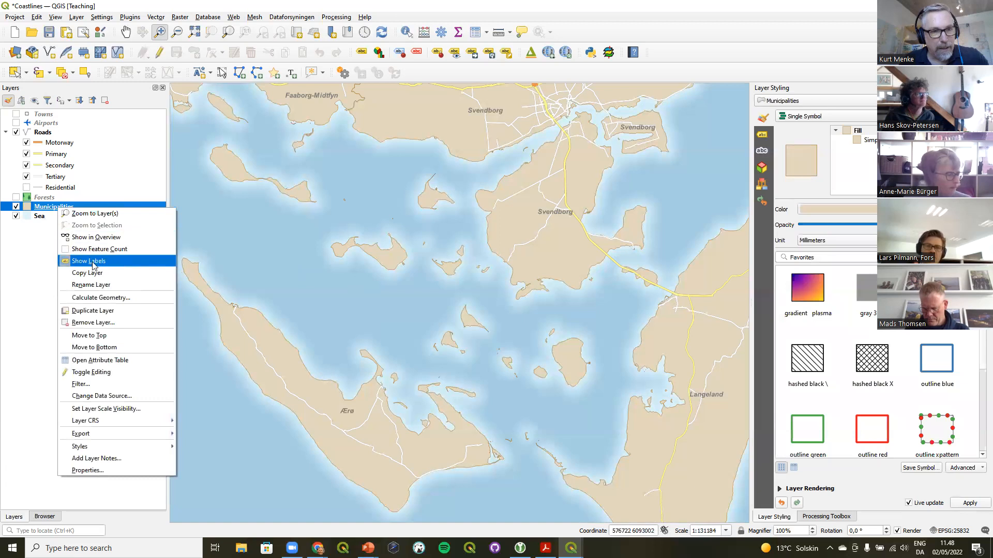
click(91, 311)
right_click(49, 221)
click(89, 283)
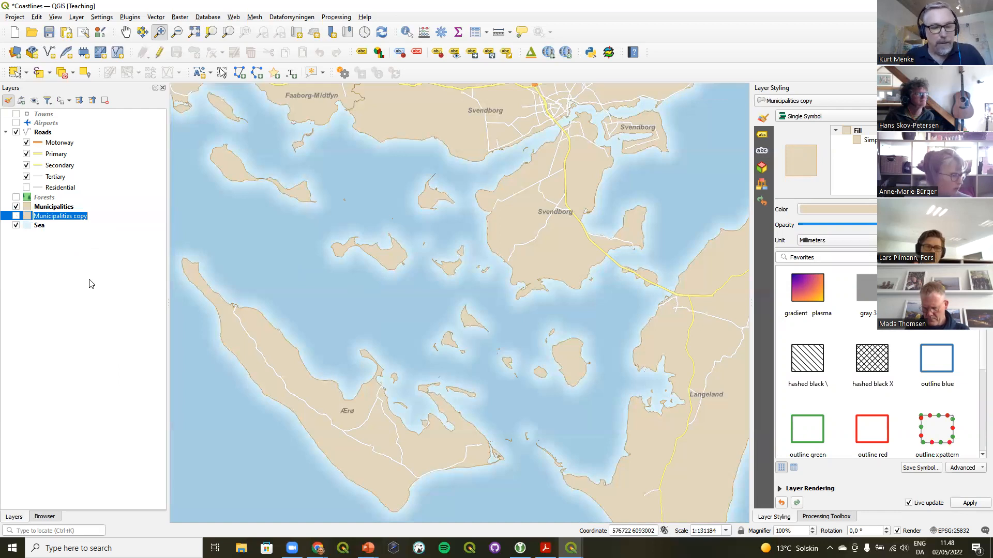
text(Dots)
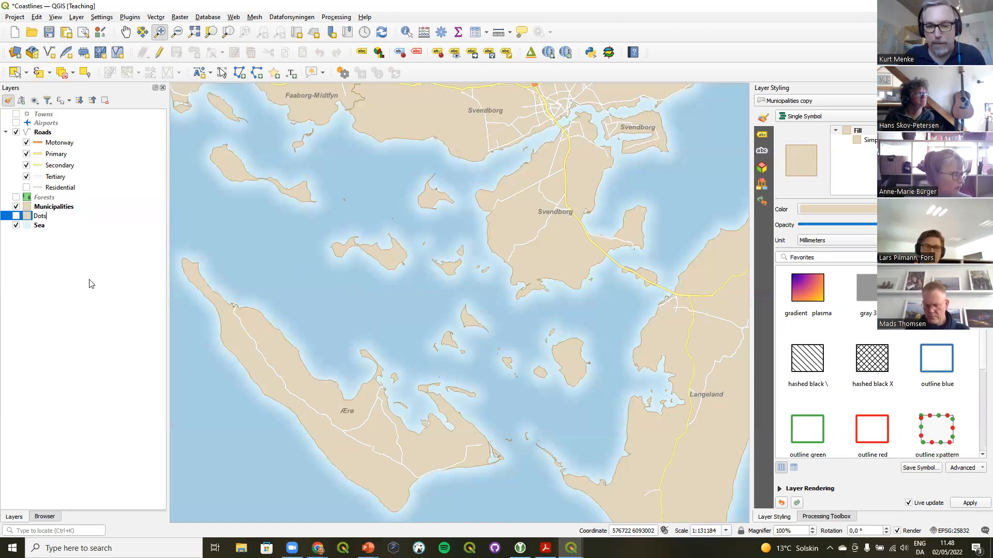
key(Return)
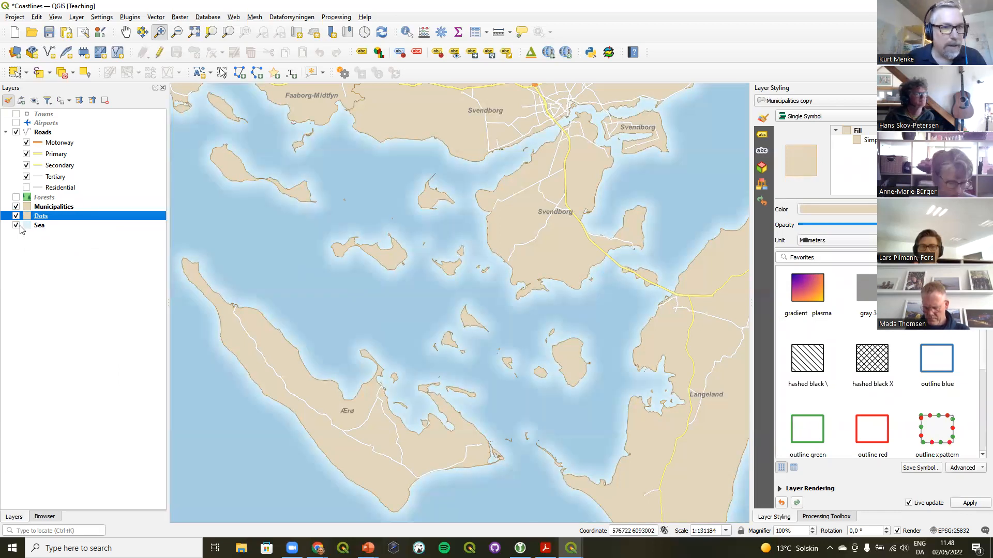
Hide the Sea layer and switch the Dots layer's renderer to Inverted Polygons
click(16, 226)
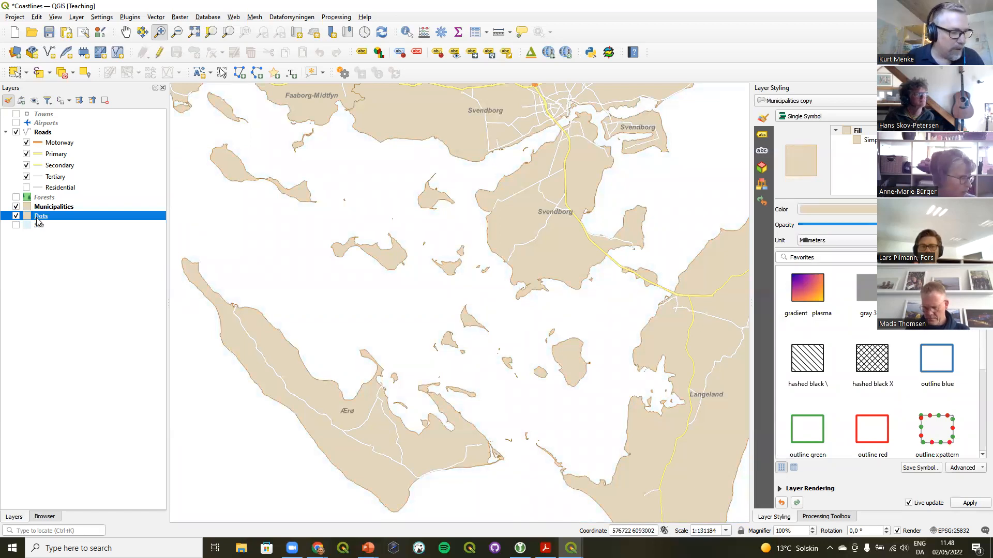
click(804, 117)
click(804, 170)
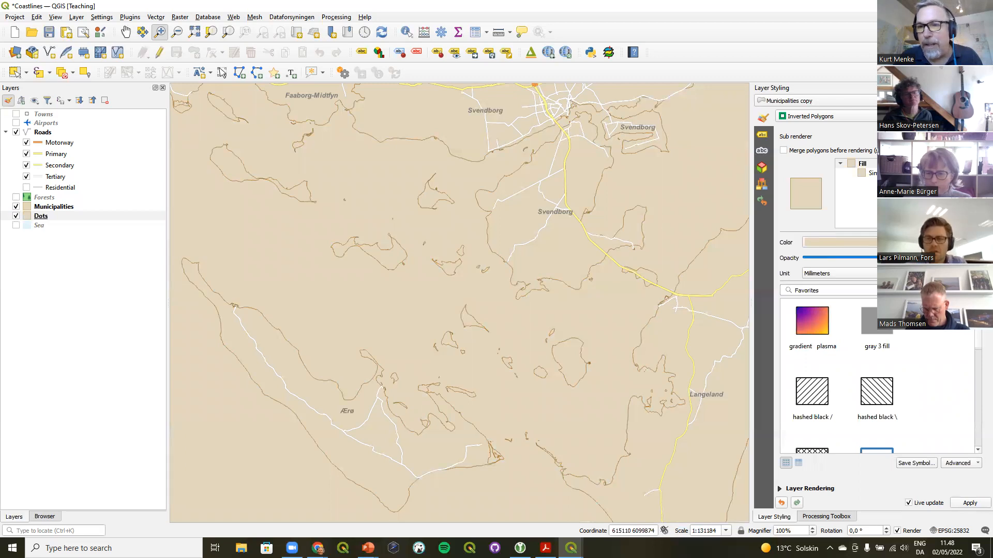
Change the Dots fill symbol layer type to Point Pattern Fill
click(873, 173)
click(875, 245)
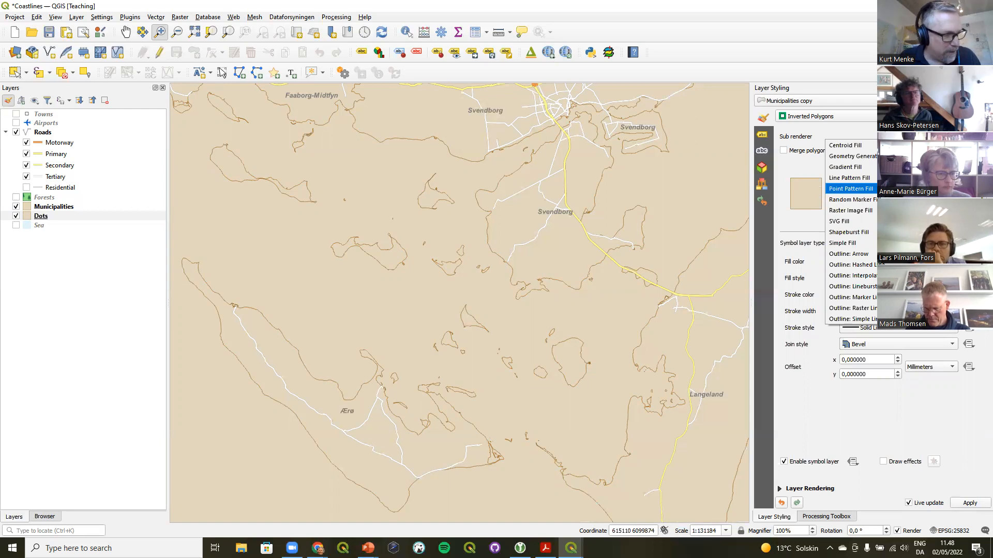
click(868, 191)
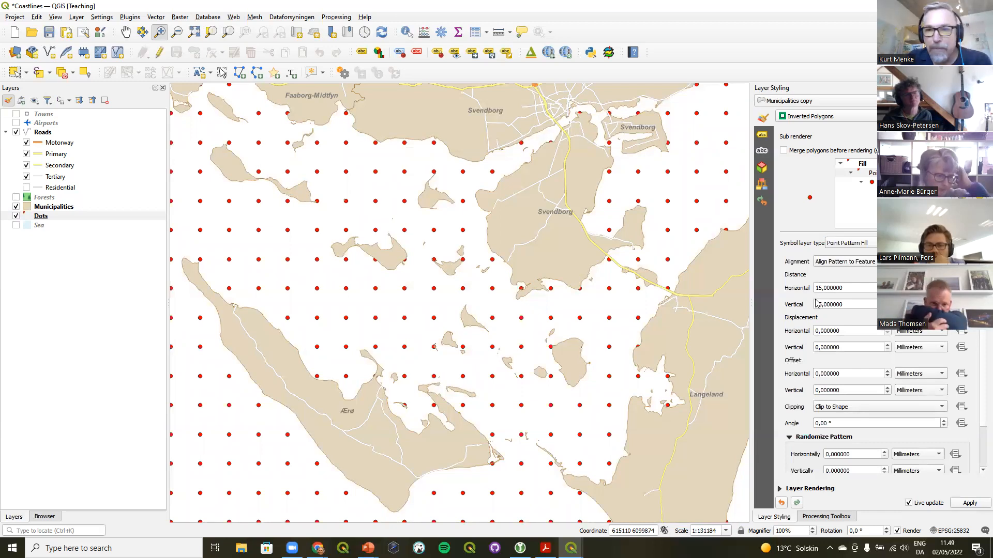
Set the point pattern distance to 1.5 horizontally and 1.2 vertically
drag(816, 288, 827, 288)
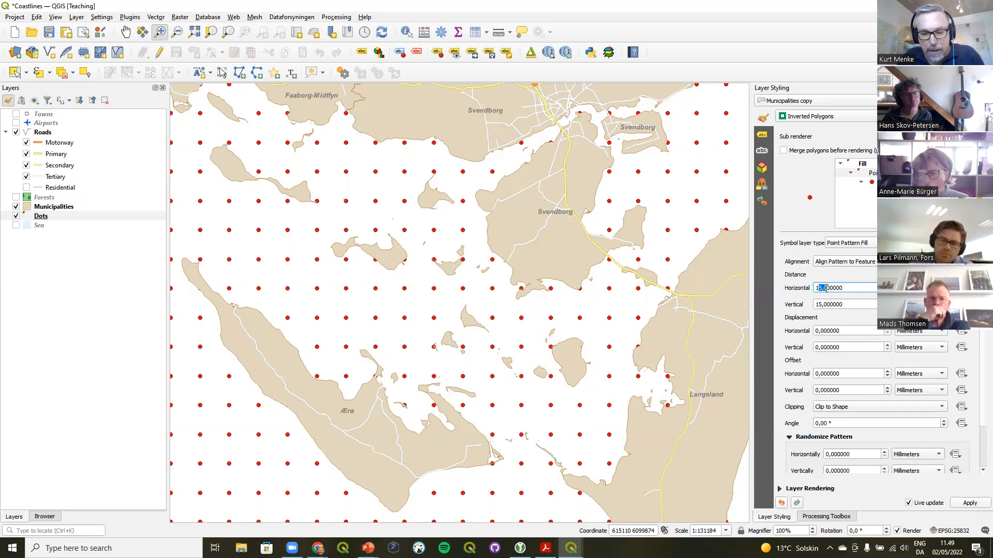
text(1,)
key(BackSpace)
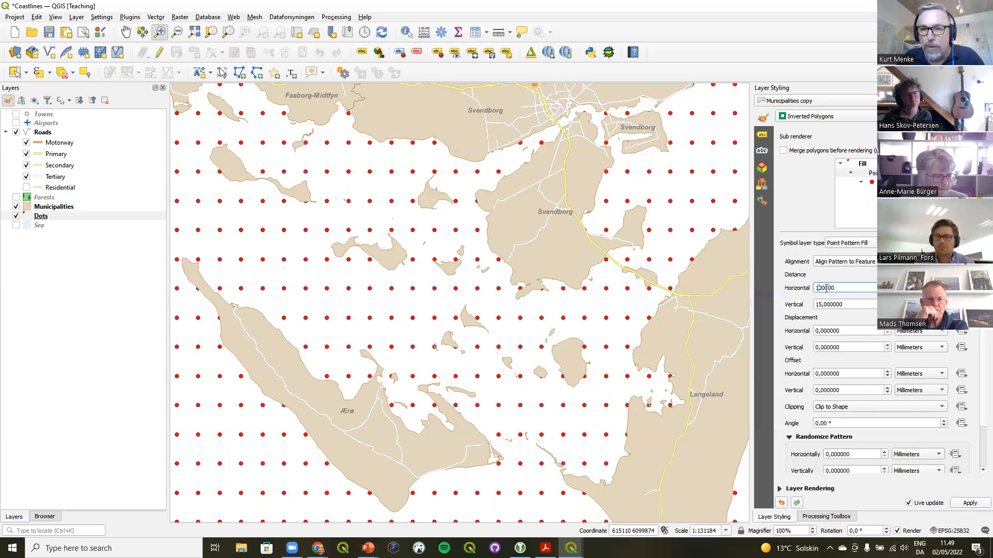
key(BackSpace)
key(BackSpace)
text(1,5)
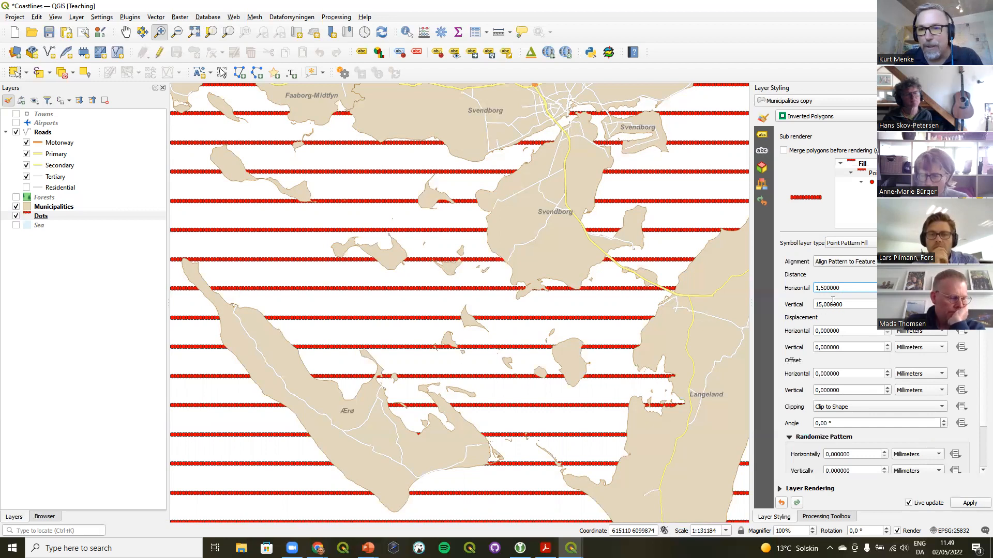
drag(815, 305, 872, 300)
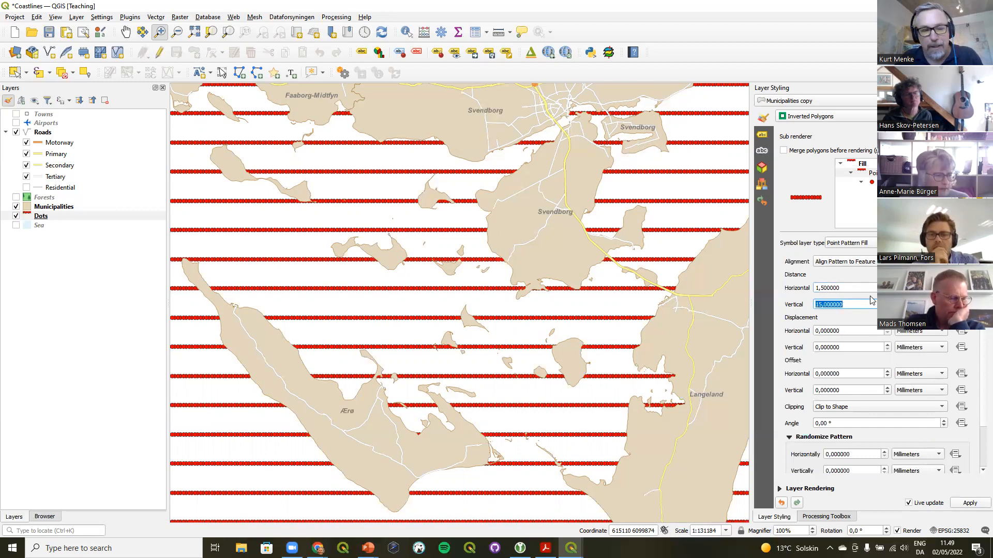
text(1,2)
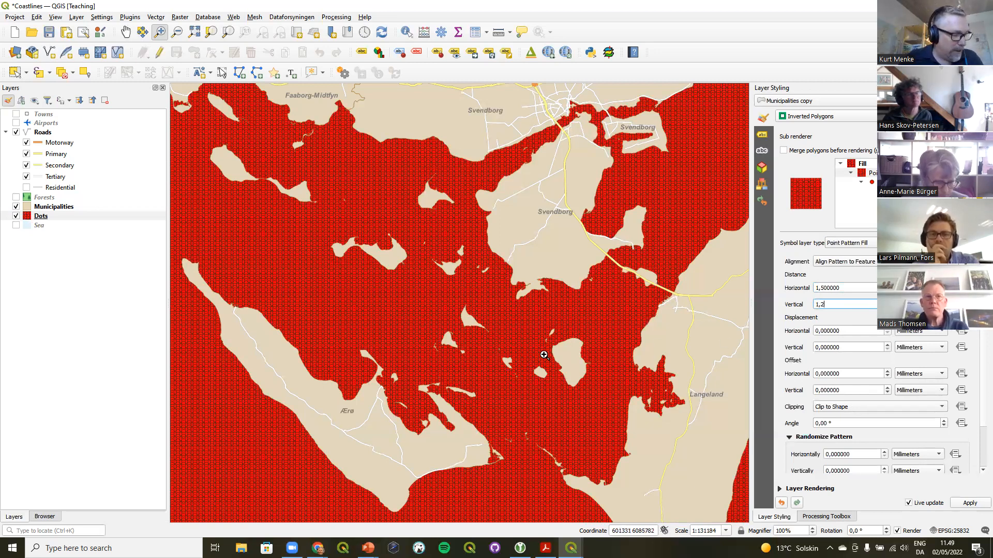
Reduce the pattern's marker size to 0.8 mm
click(899, 191)
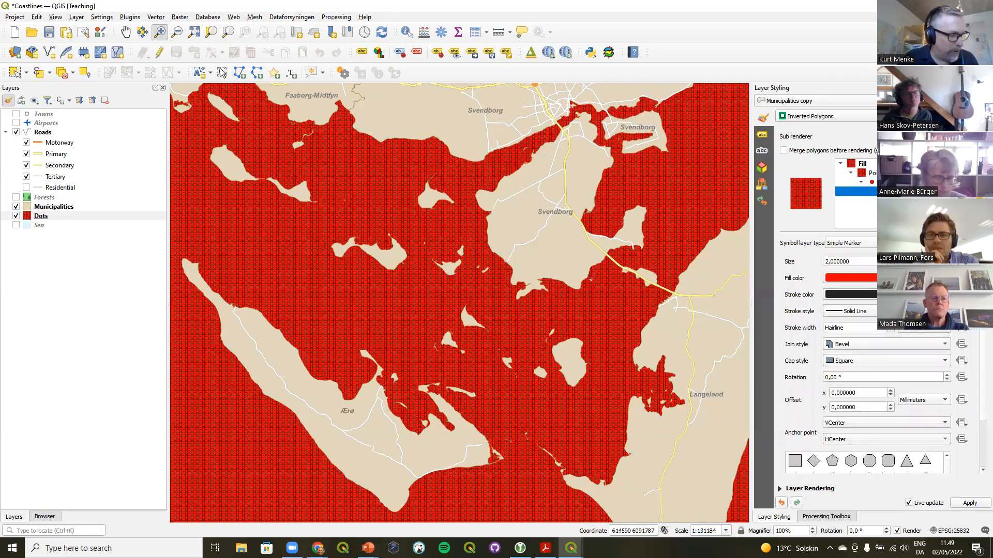
click(890, 265)
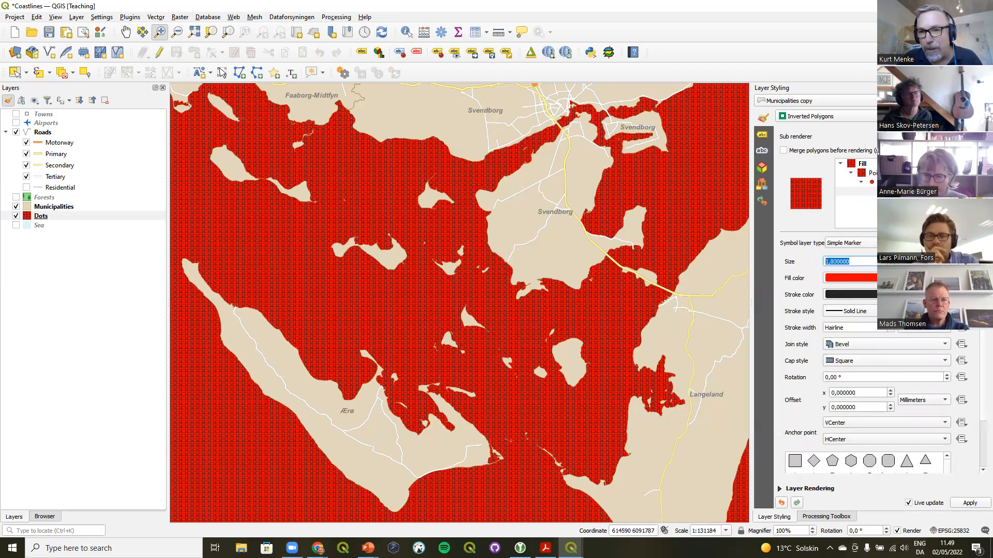
click(890, 264)
click(890, 264)
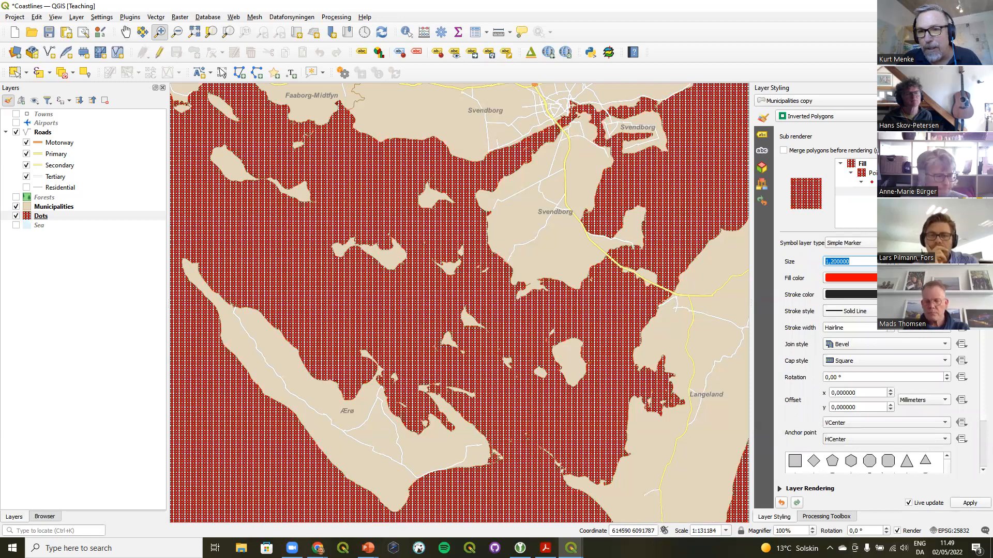
click(890, 265)
click(890, 264)
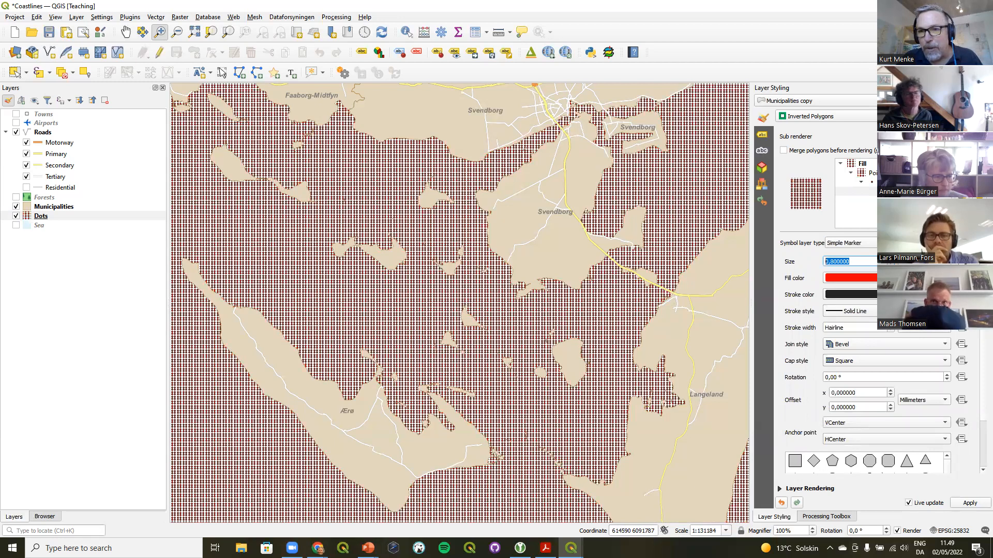
Set the marker fill color to RGB 166, 206, 227 and its stroke style to No Pen
click(856, 278)
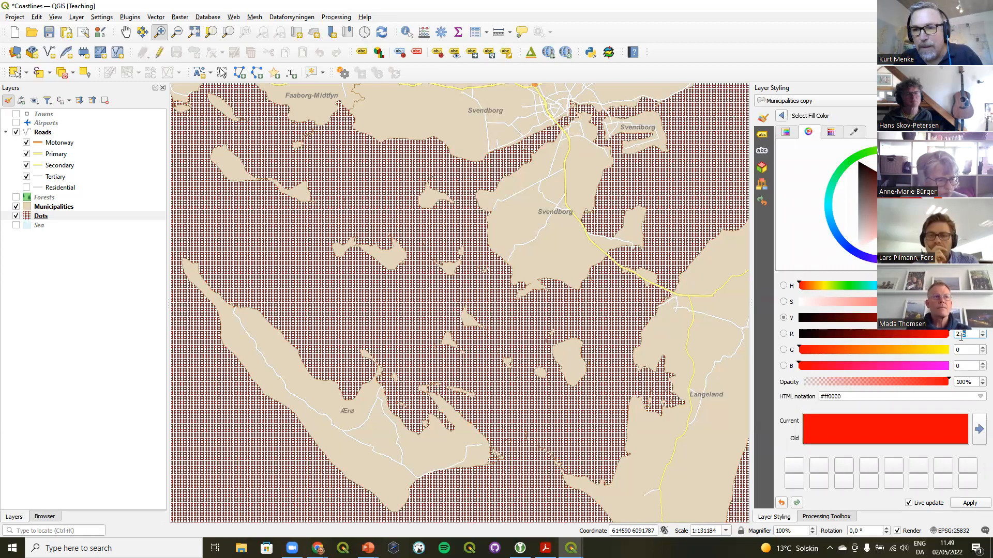
text(166)
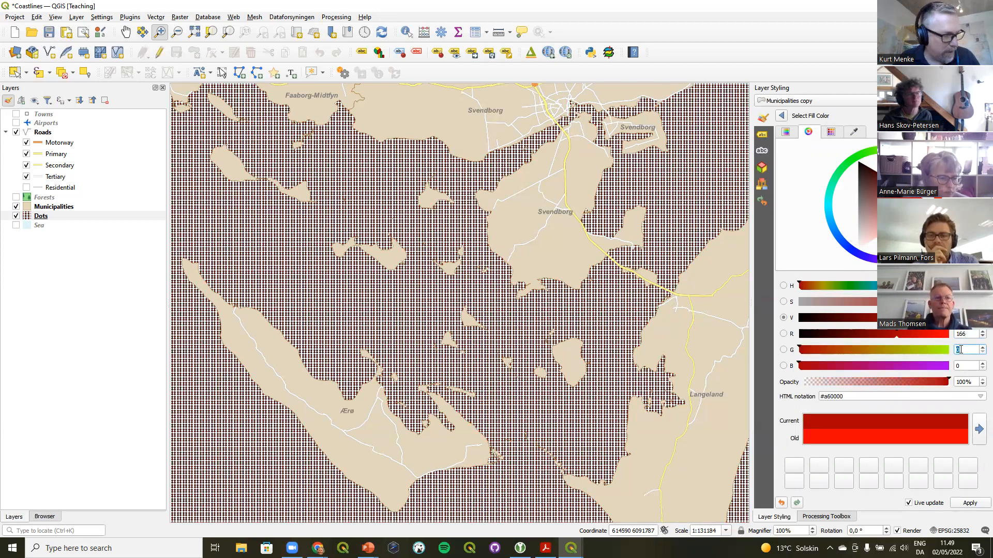
text(20)
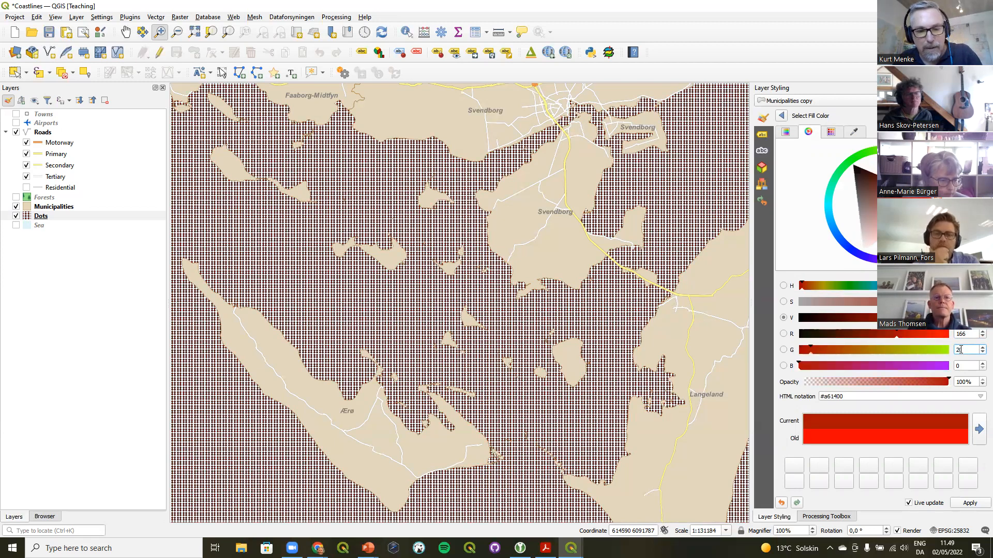
text(6)
key(Tab)
text(227)
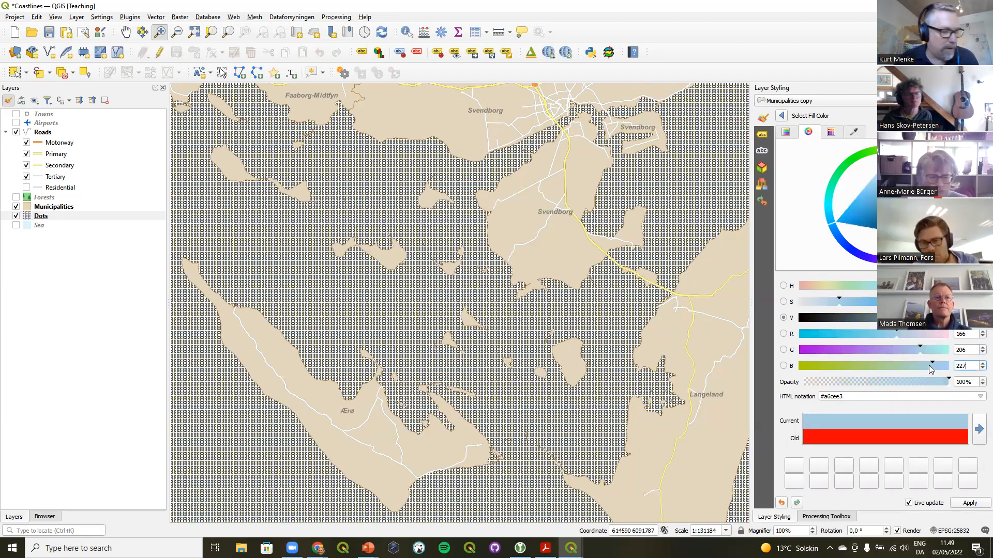
click(782, 116)
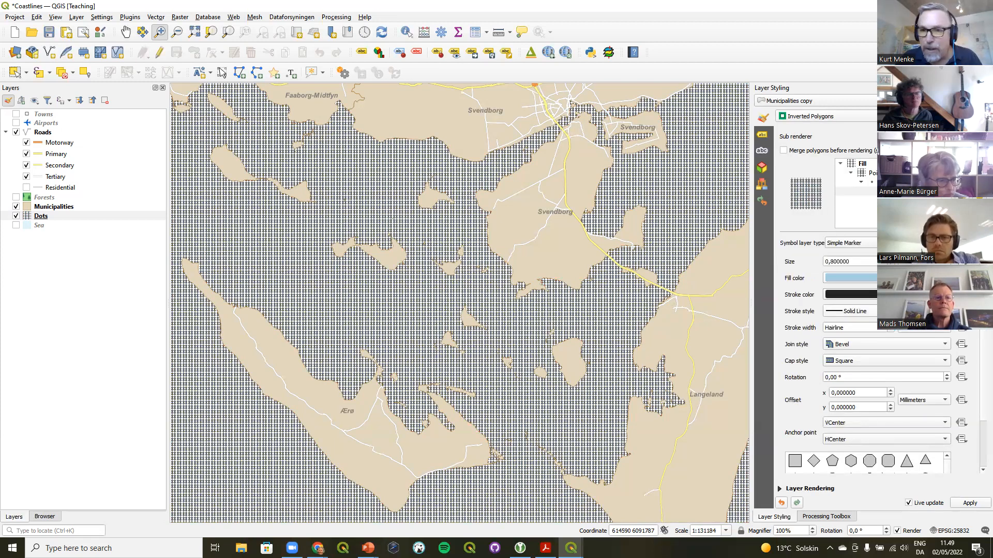
click(853, 312)
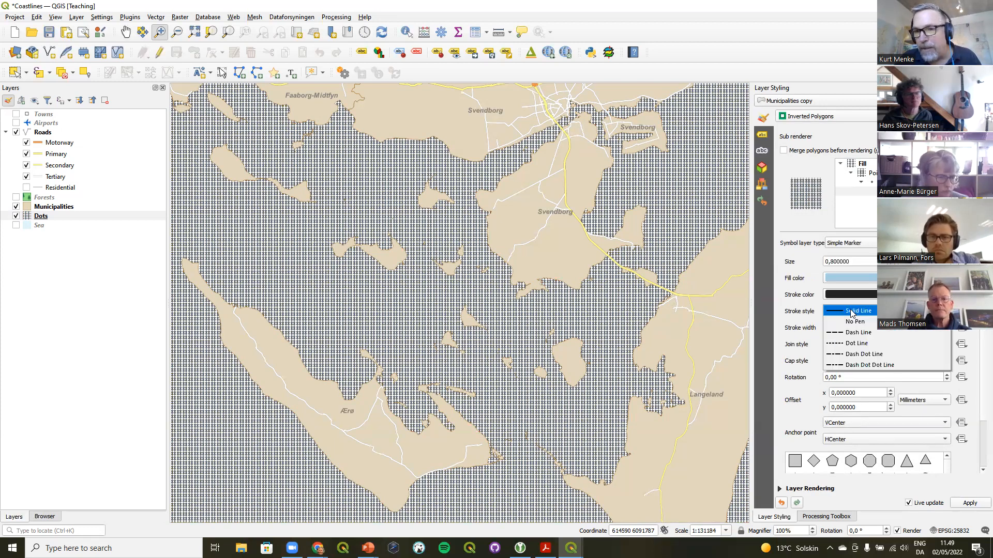
click(852, 322)
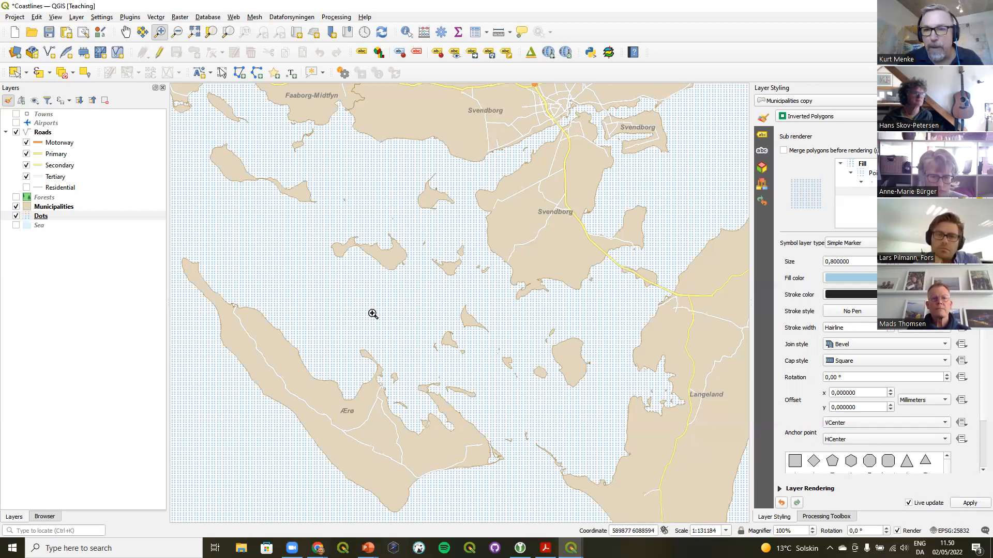
Set the point pattern's horizontal displacement to 0.75
click(872, 173)
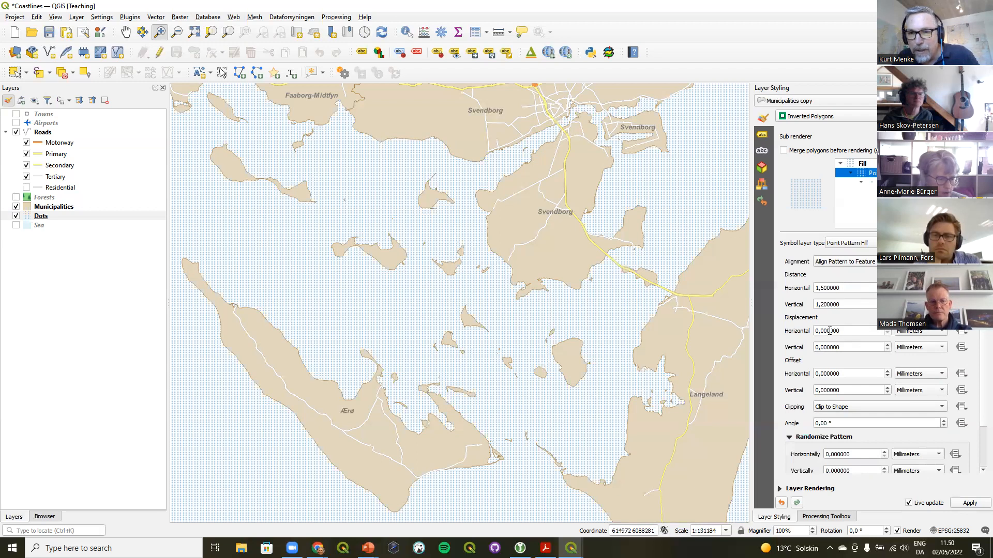
drag(822, 331, 832, 329)
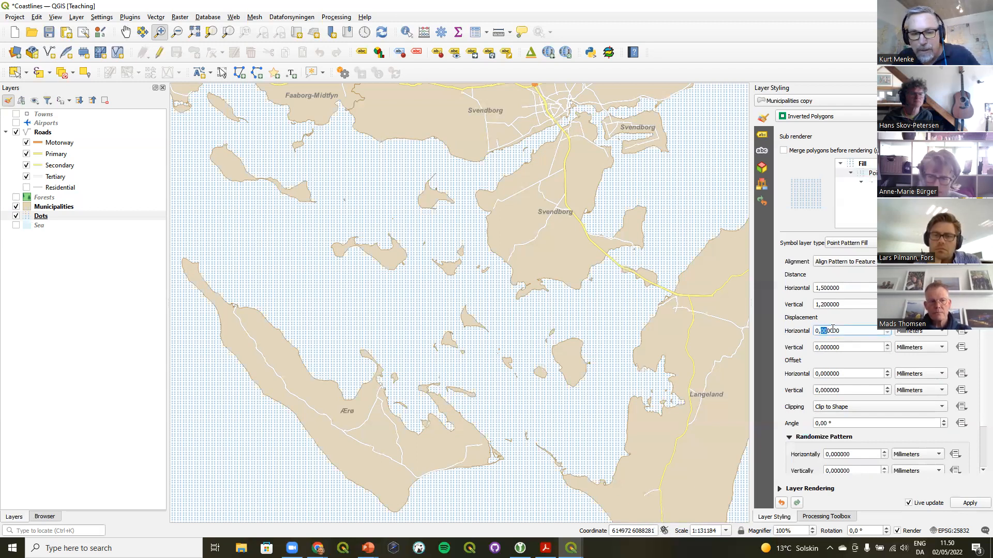
text(75)
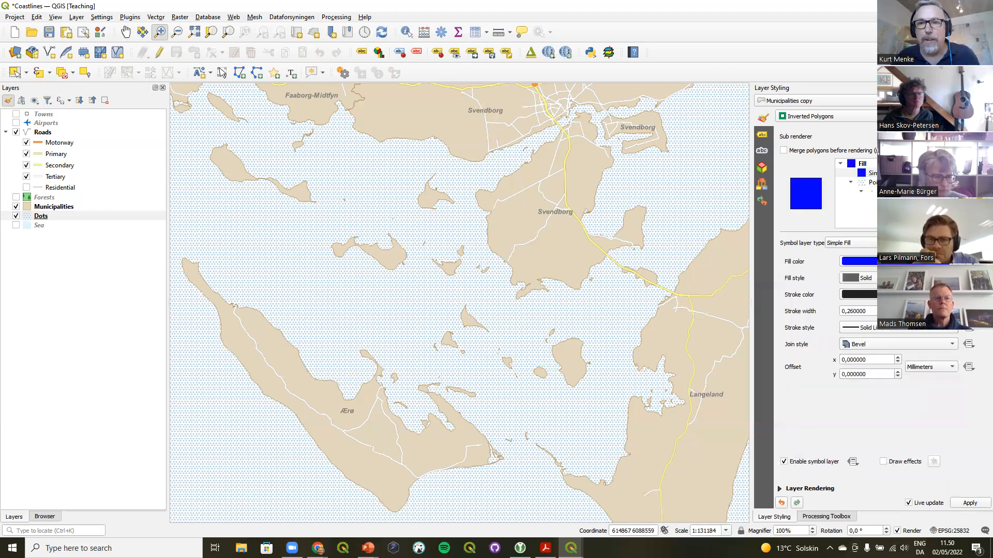
Add a new symbol layer to the Dots fill and make it a Shapeburst Fill
click(977, 164)
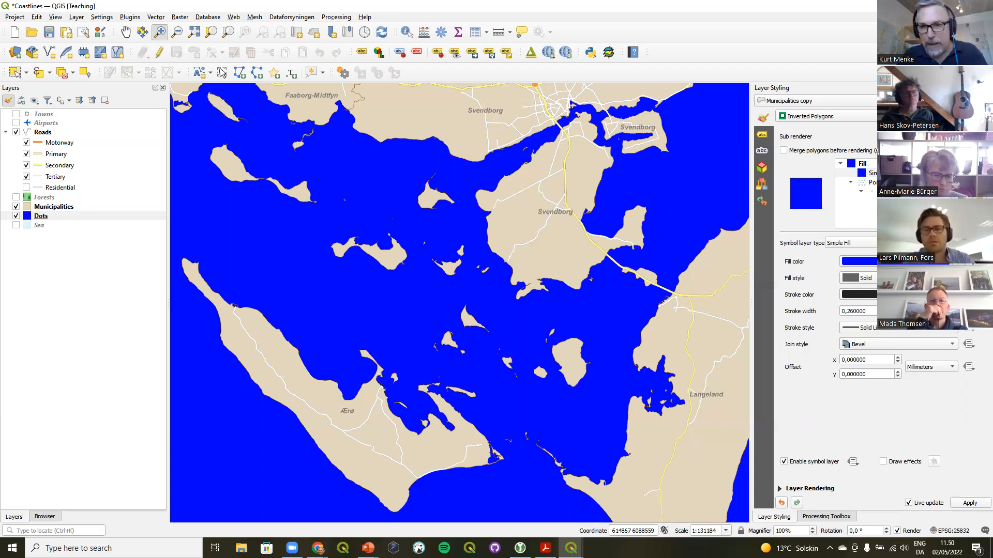
click(850, 243)
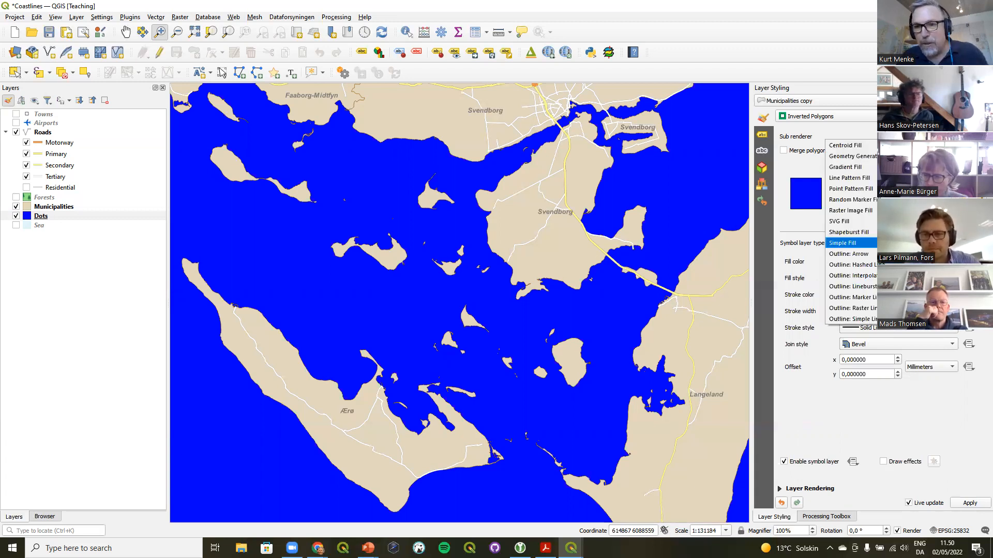
click(849, 232)
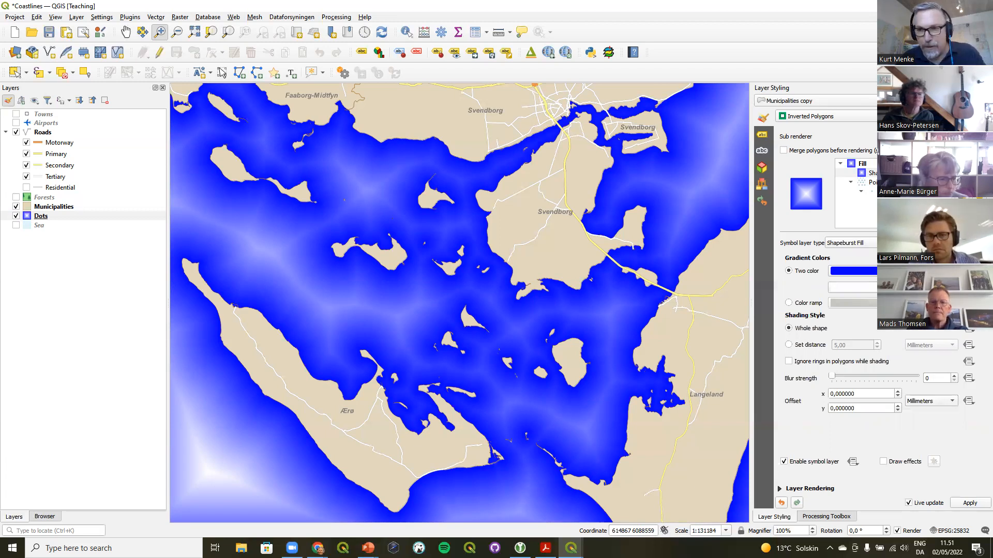
Set the second shapeburst gradient color to Transparent and the first to white
click(855, 287)
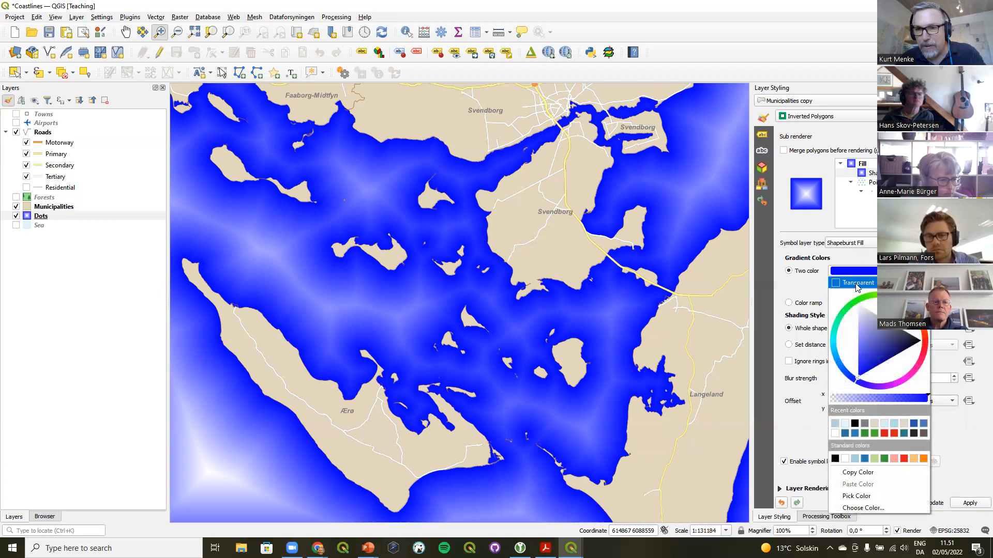
click(856, 283)
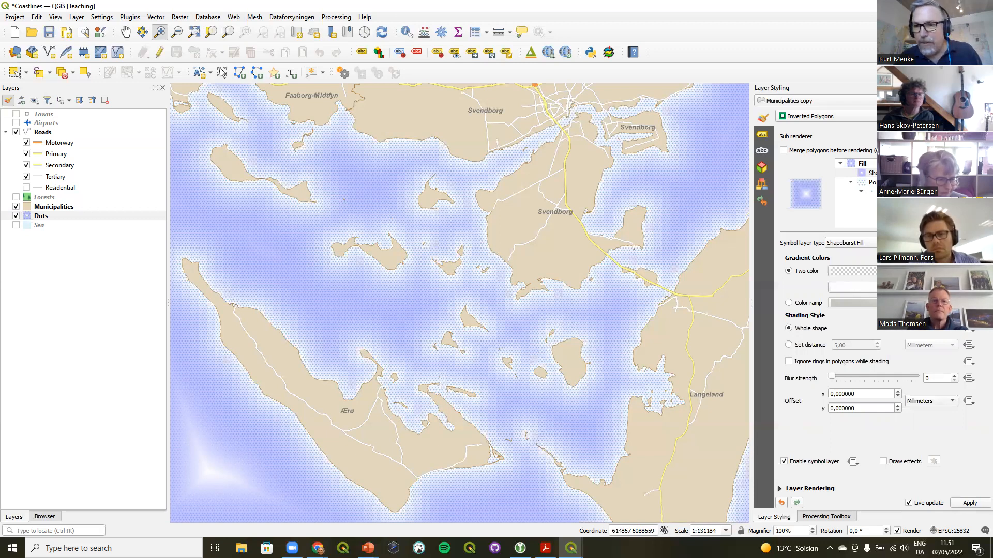
click(853, 271)
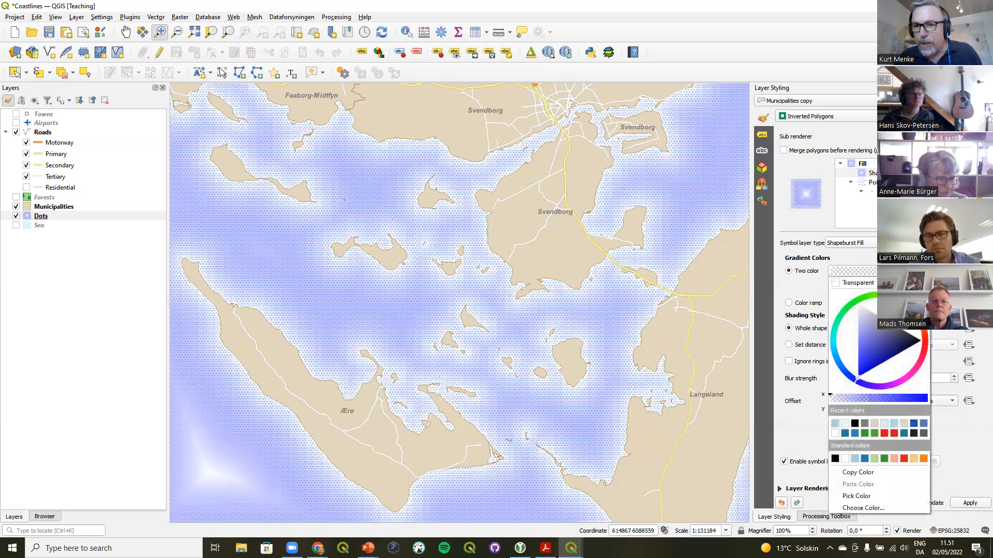
click(835, 435)
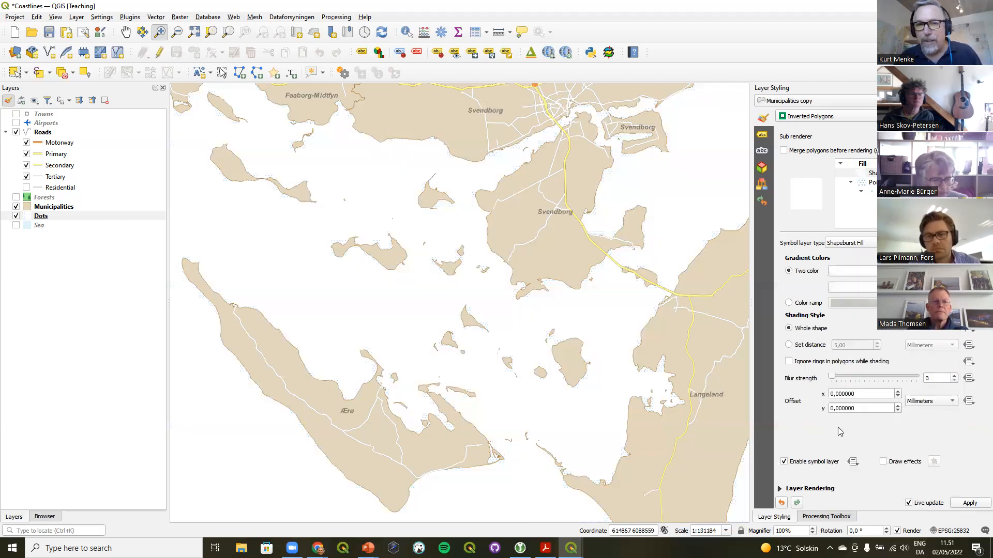
Set the first shapeburst gradient color to Transparent and switch shading to a set distance of 3 mm
click(953, 271)
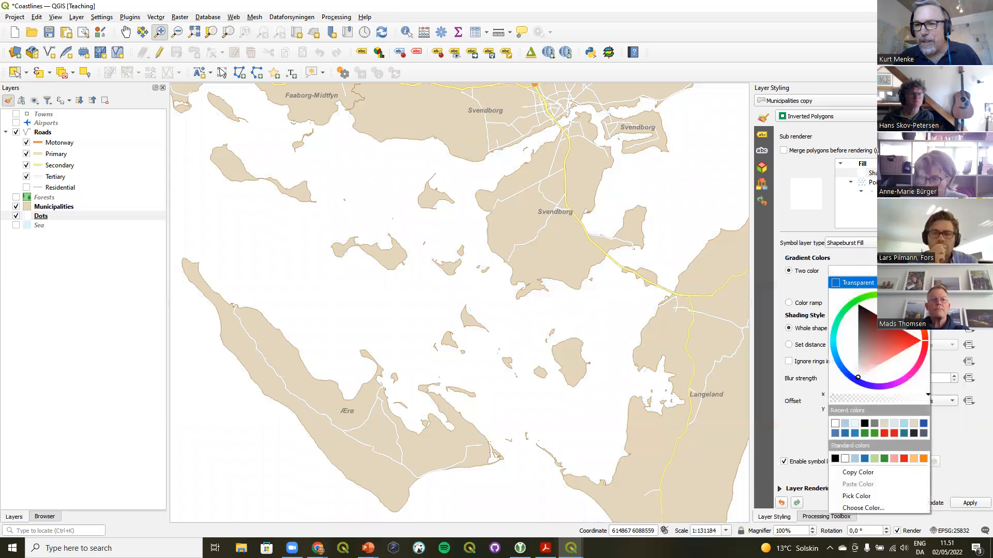
click(864, 284)
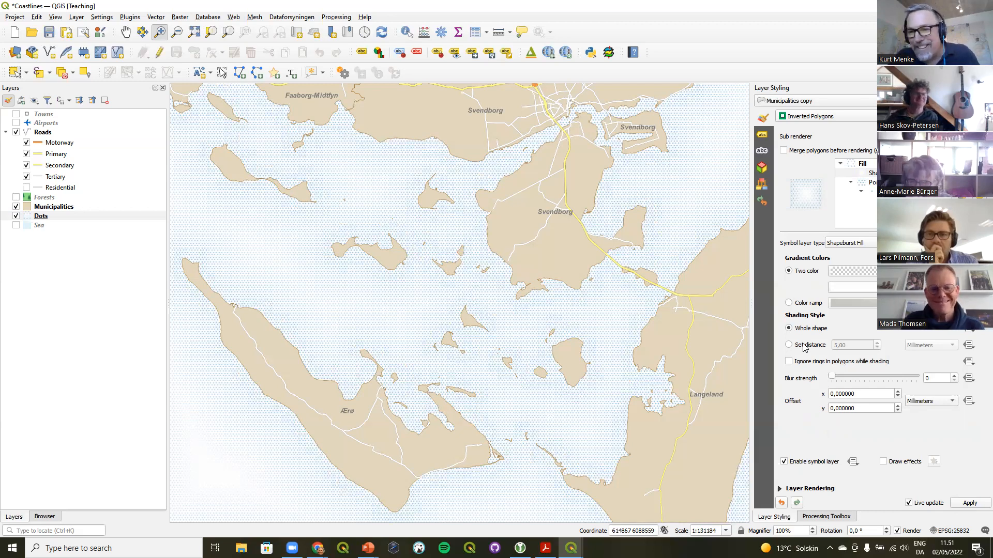
click(805, 346)
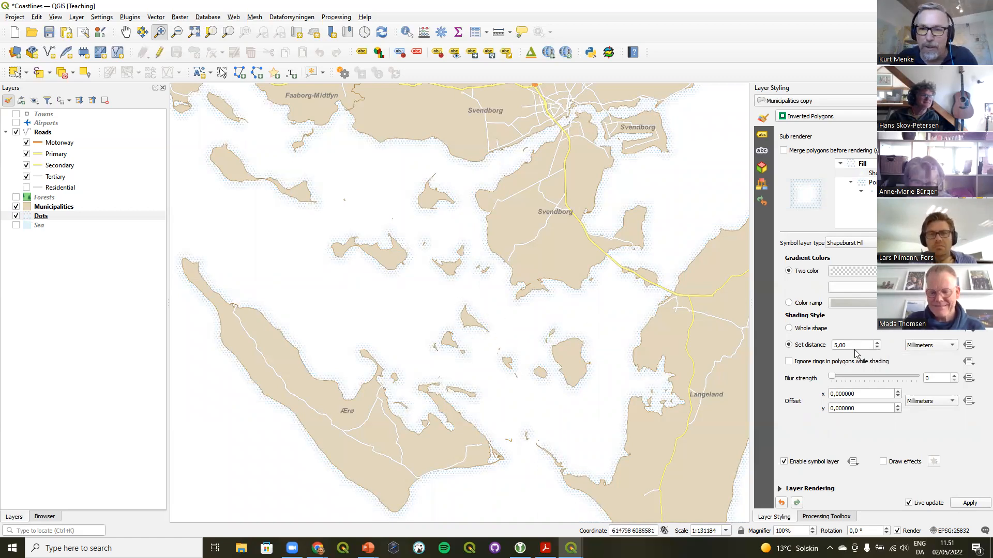
click(877, 348)
click(877, 348)
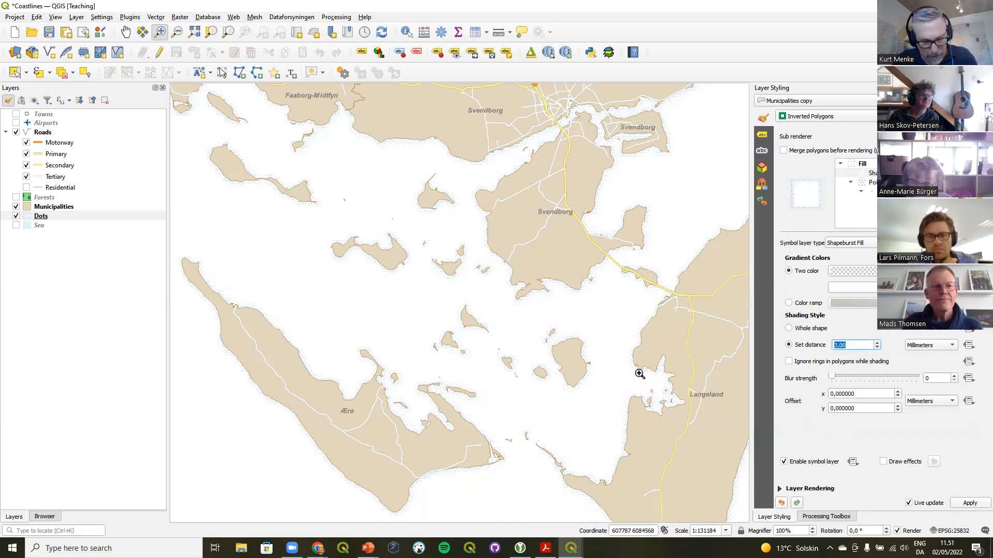
Set the shapeburst blur strength to 18 and the layer blending mode to Multiply
drag(831, 378, 925, 379)
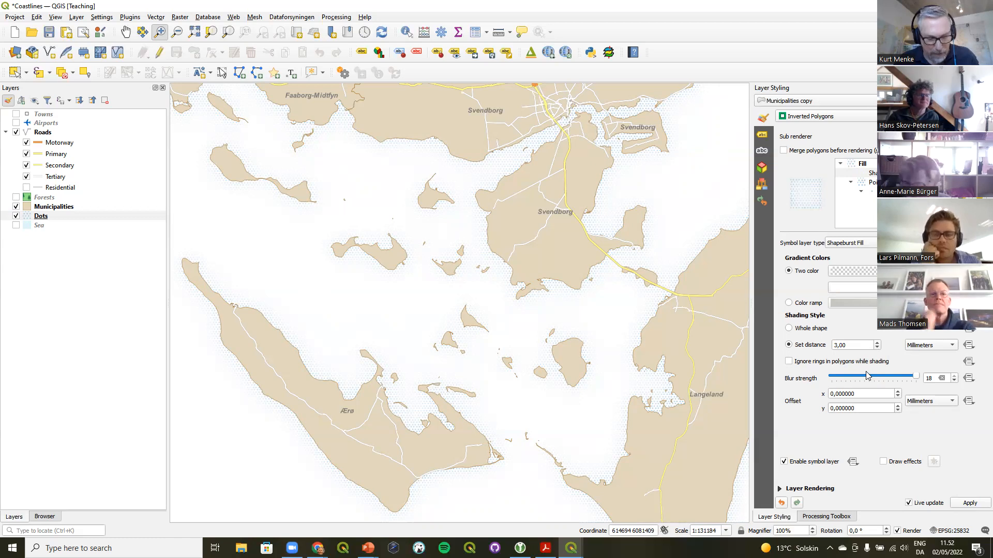
click(807, 490)
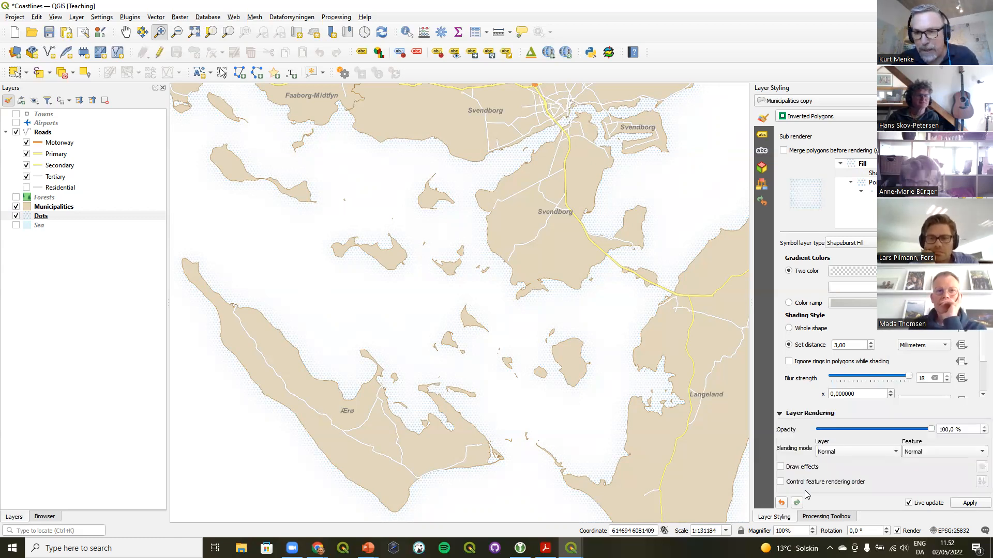
click(856, 453)
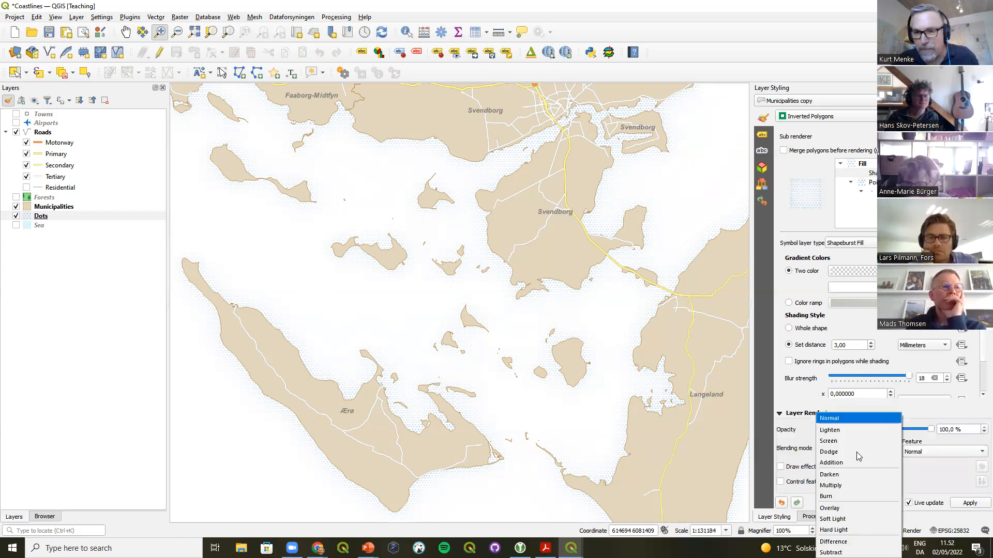
click(850, 488)
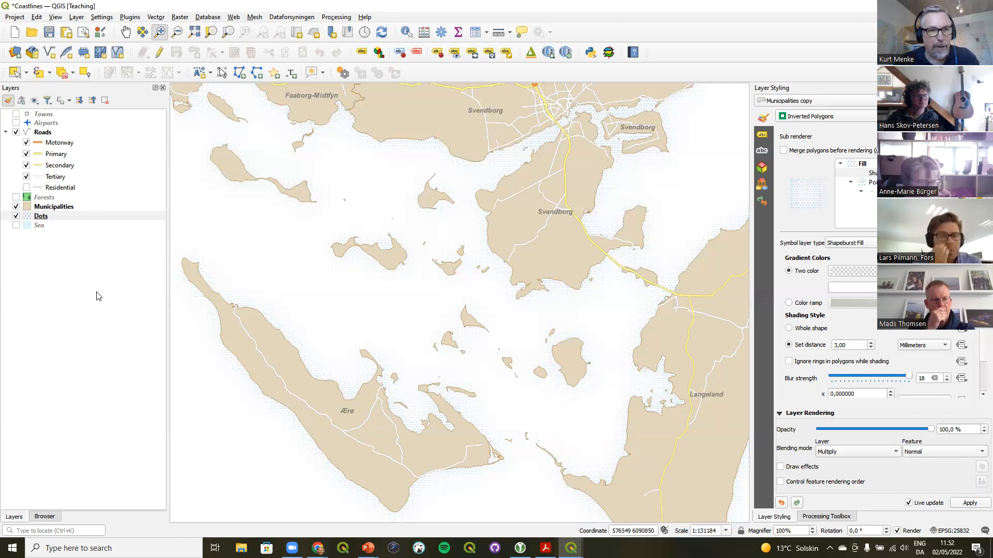
Turn on the Sea layer and review the Dots symbol's shapeburst and point pattern layers
click(16, 227)
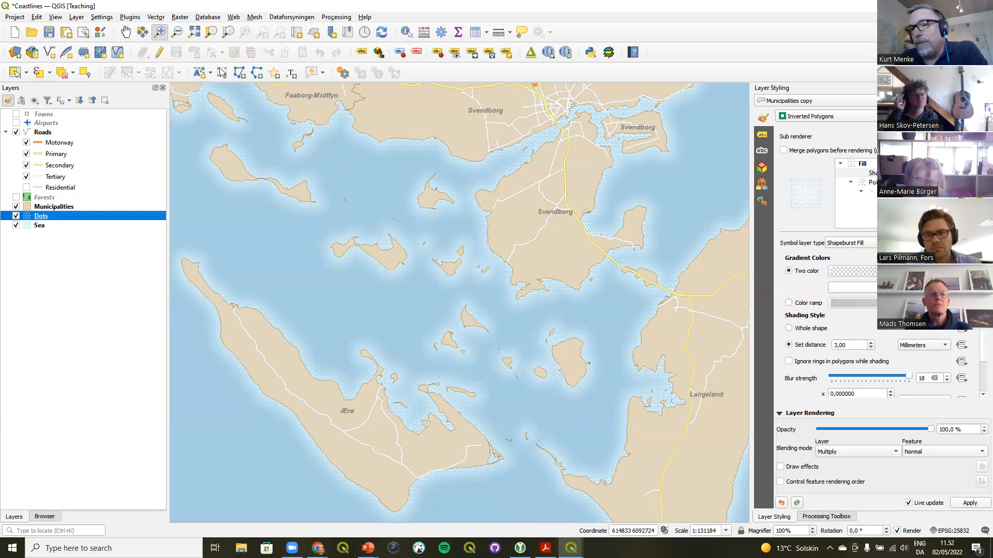
click(872, 182)
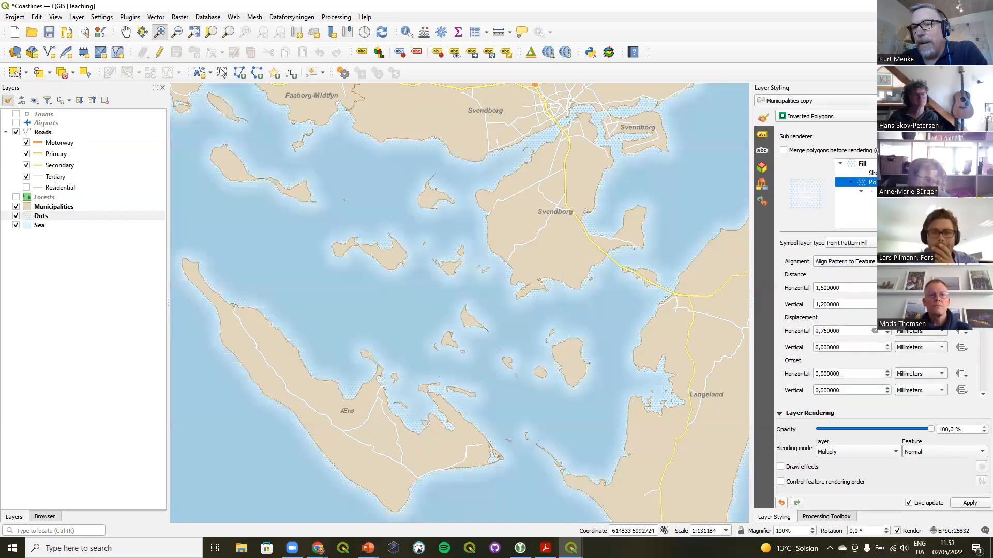
click(873, 174)
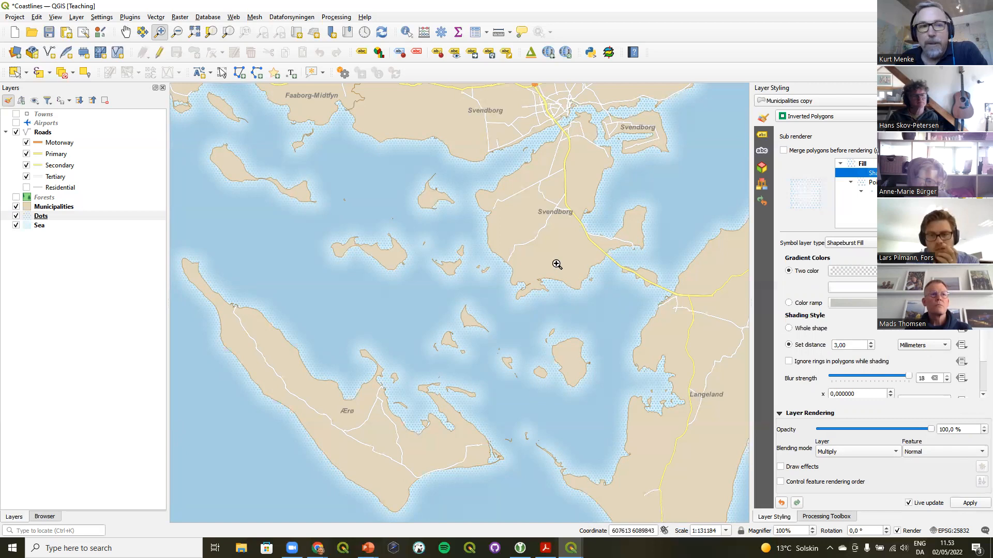
Save the Dots layer's symbol to the style library as a favorite, giving it a name ending in Dots
click(38, 226)
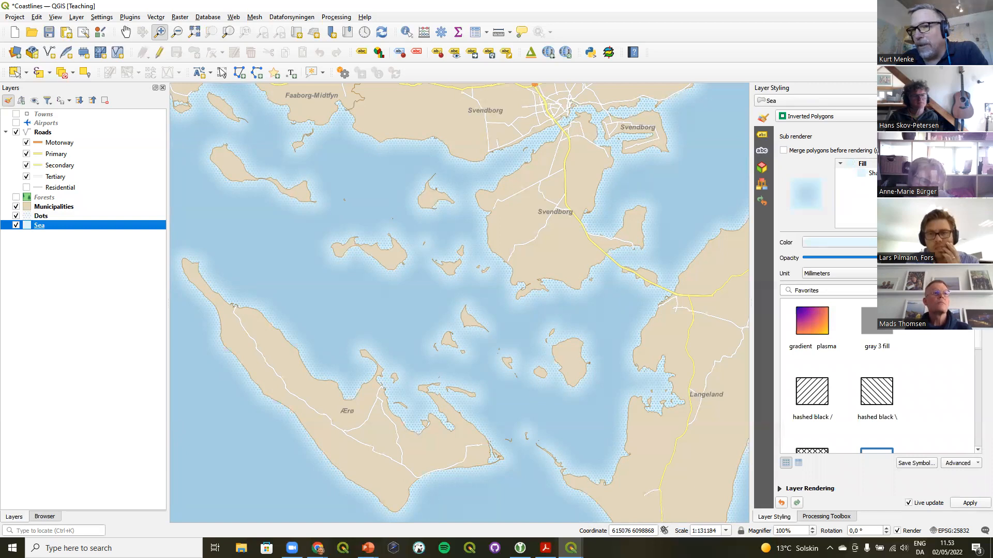
click(41, 218)
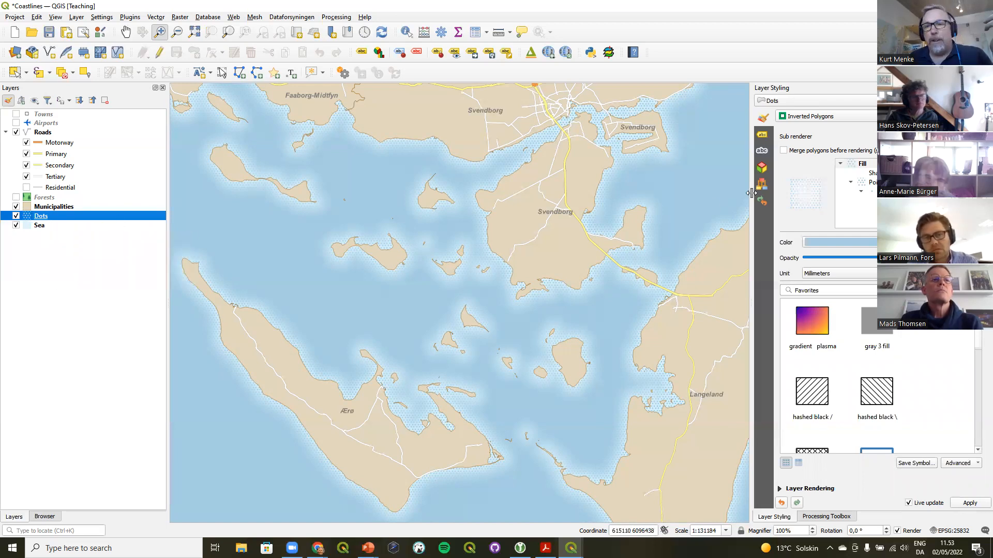
click(912, 464)
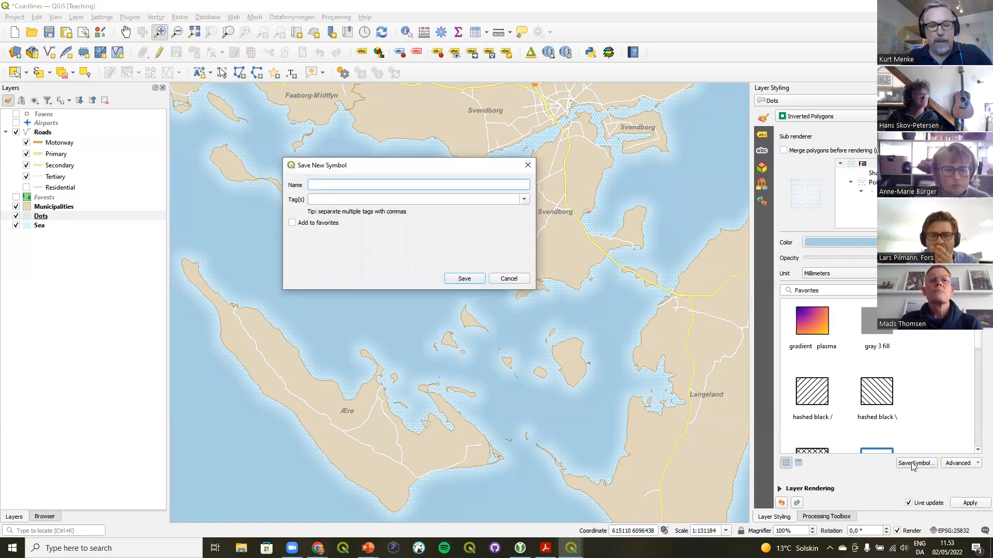
text(Ben Ray Dots)
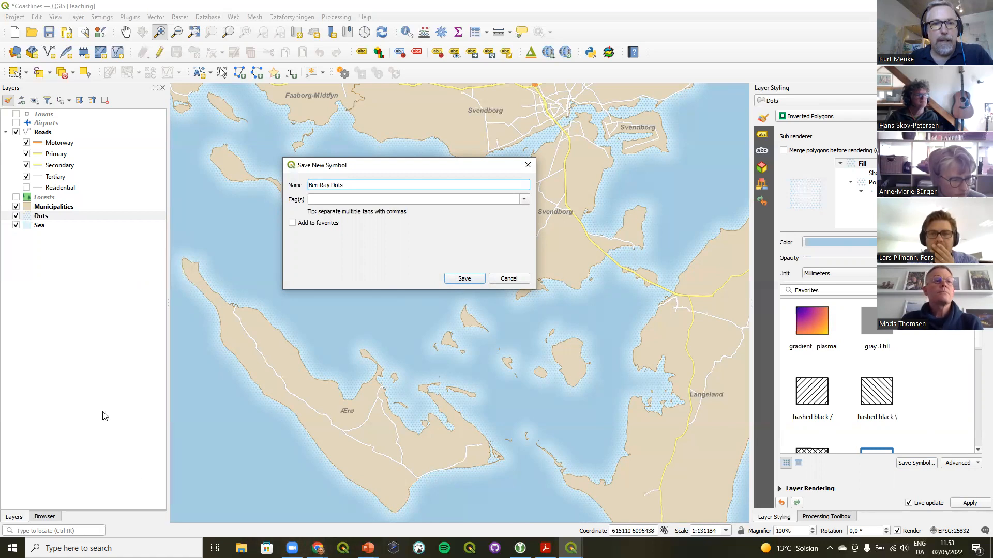
click(321, 223)
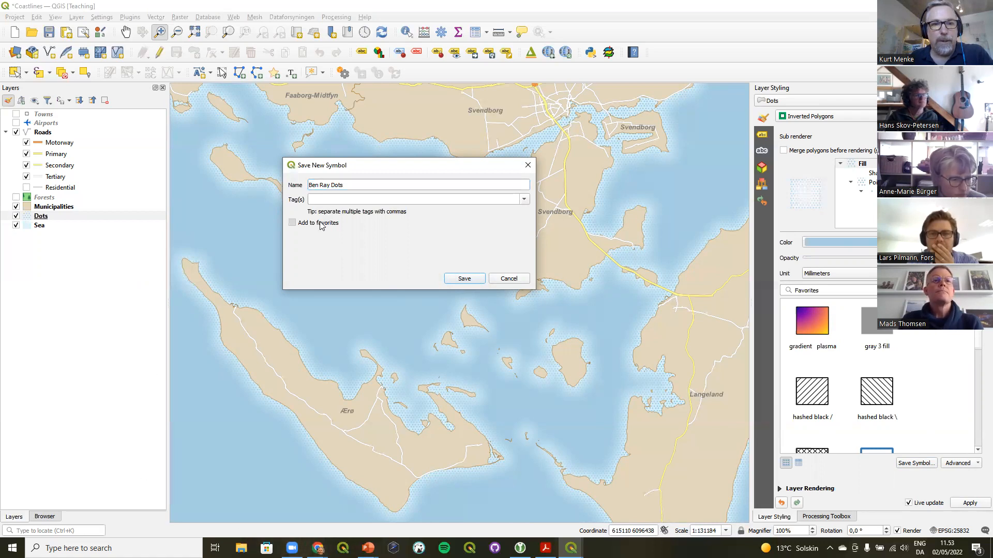
click(465, 278)
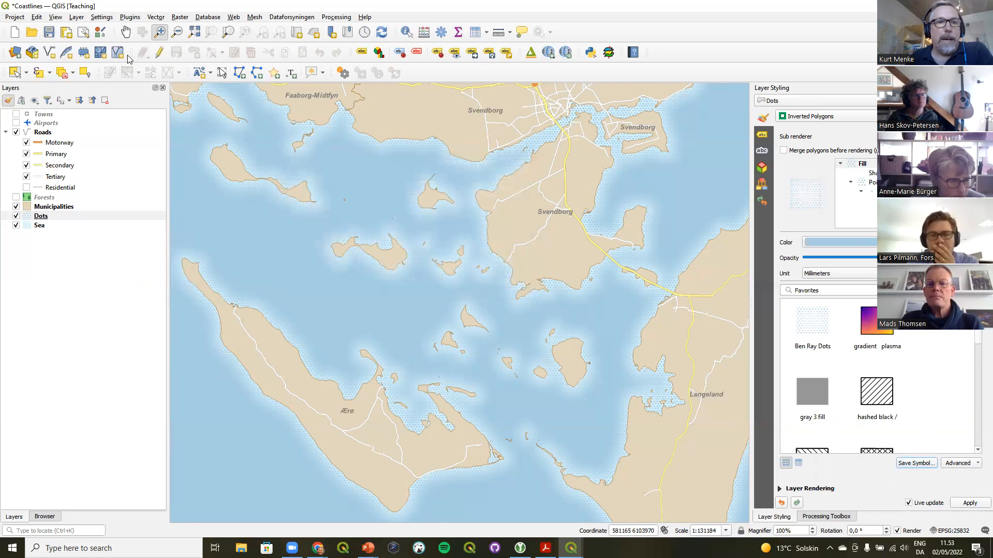
Open the Style Manager to locate the newly saved symbol, then close it
click(101, 33)
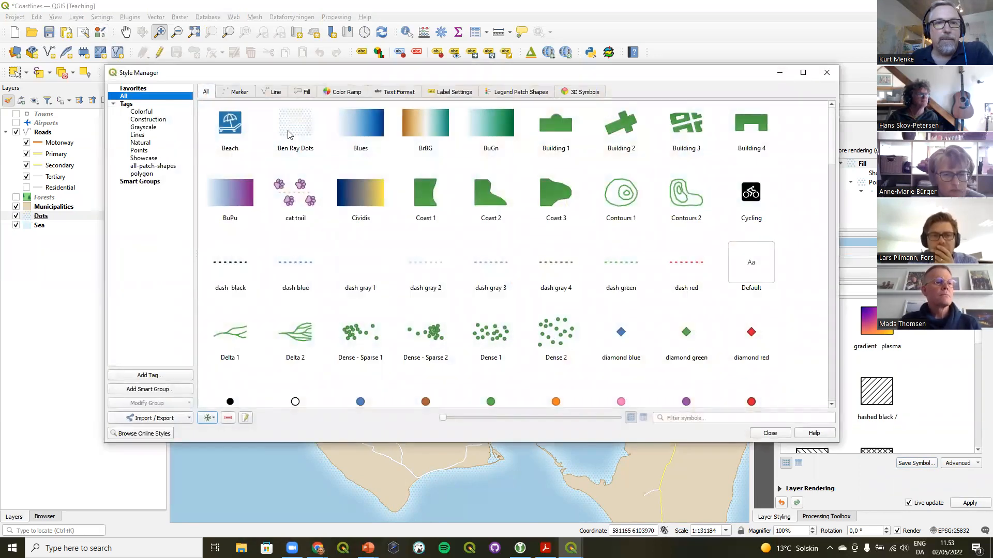
mouse_move(289, 134)
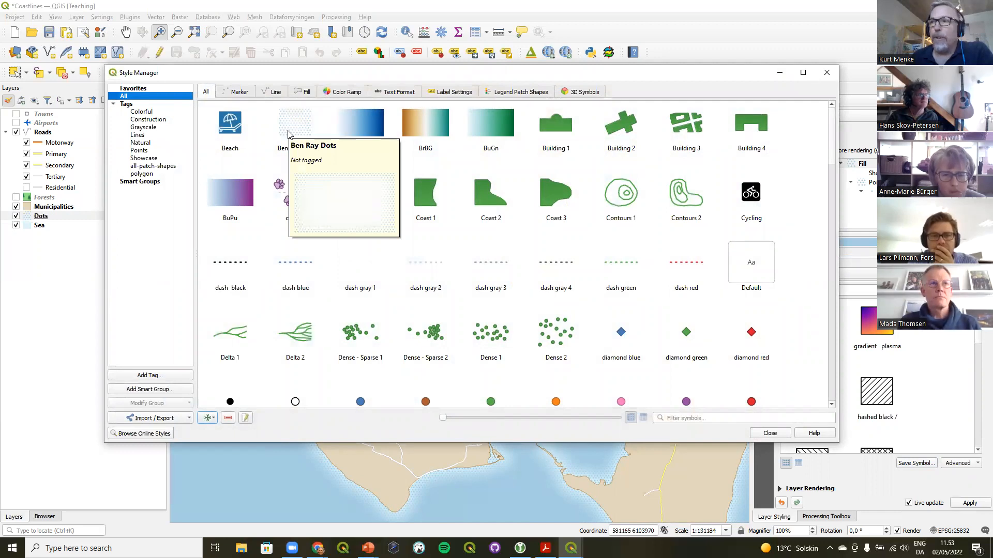
click(827, 73)
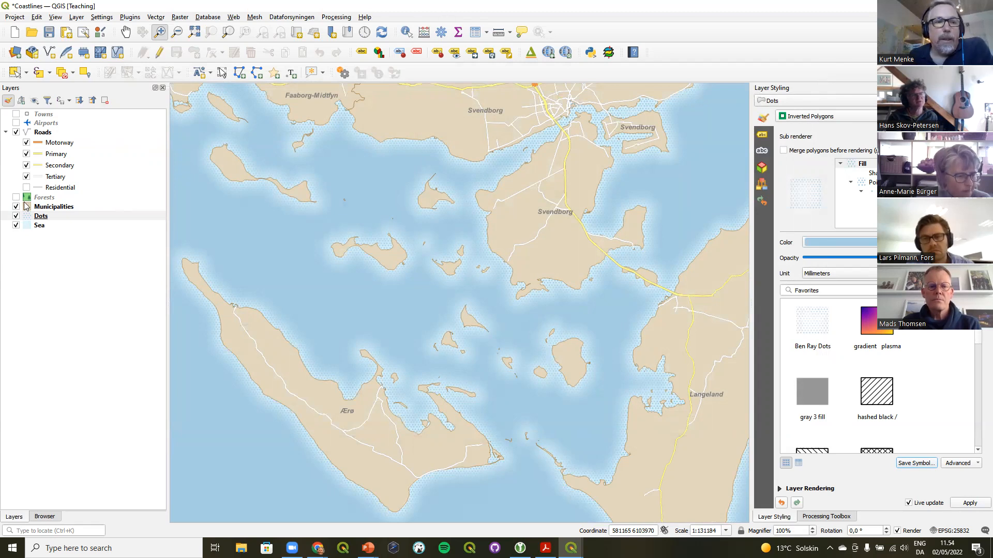
Identify several municipality features on the map with the Identify Features tool
click(39, 207)
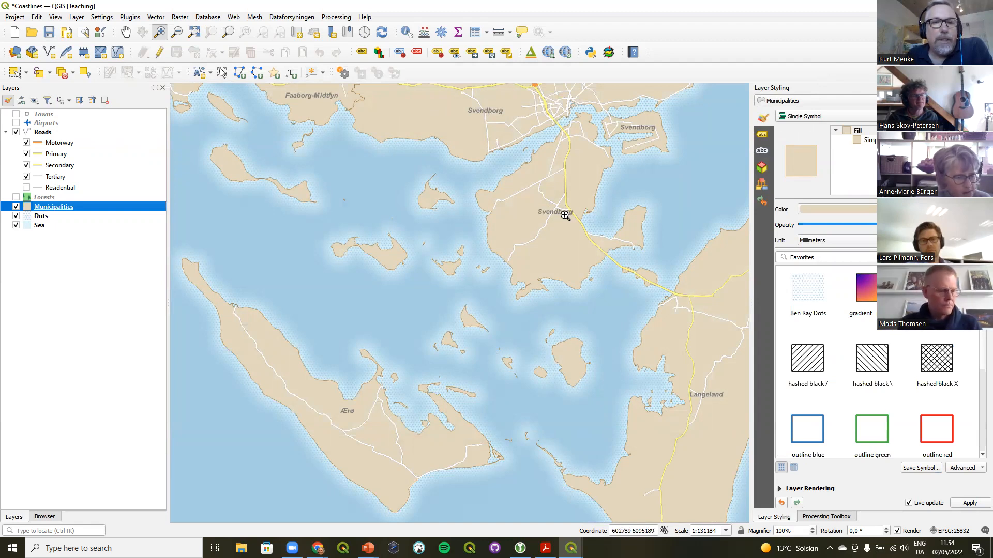
click(406, 31)
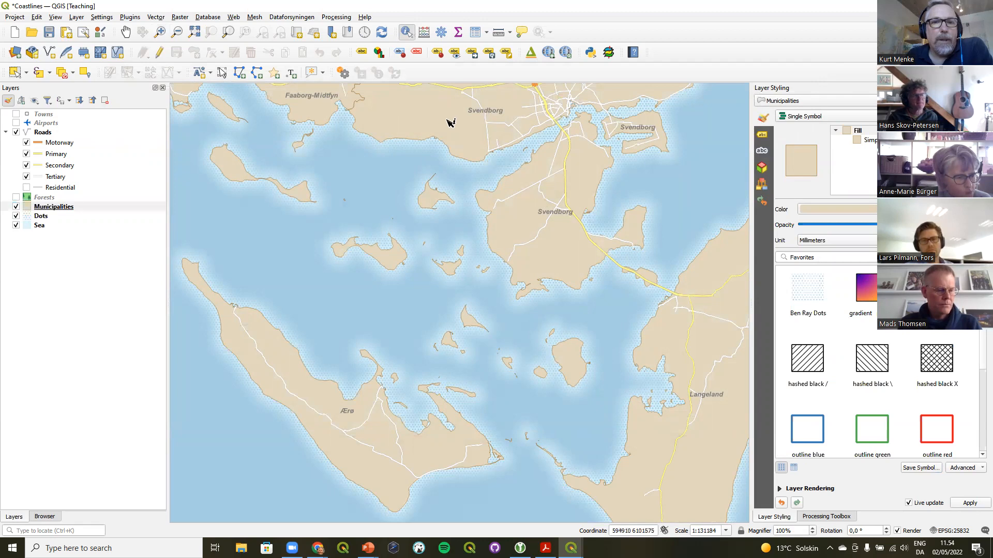
click(450, 123)
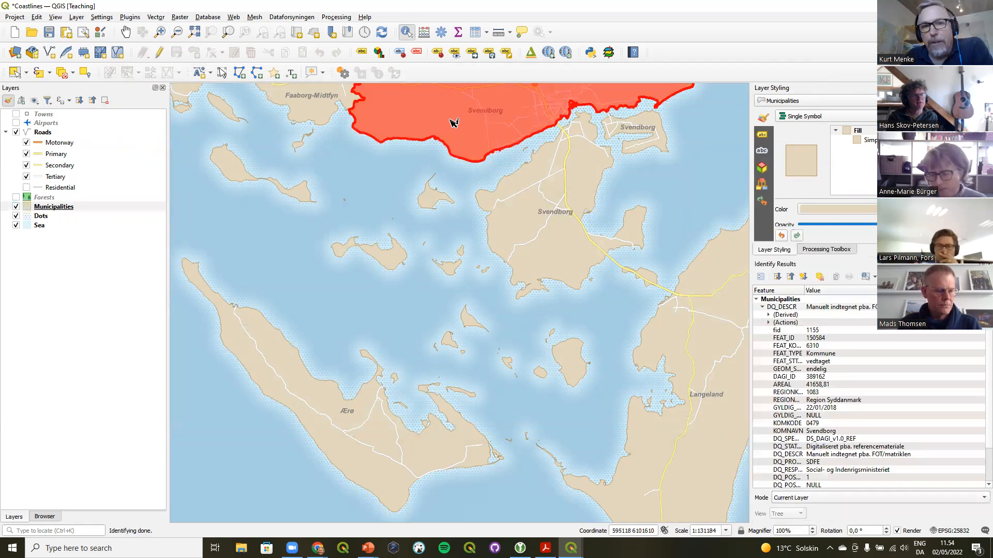
click(513, 214)
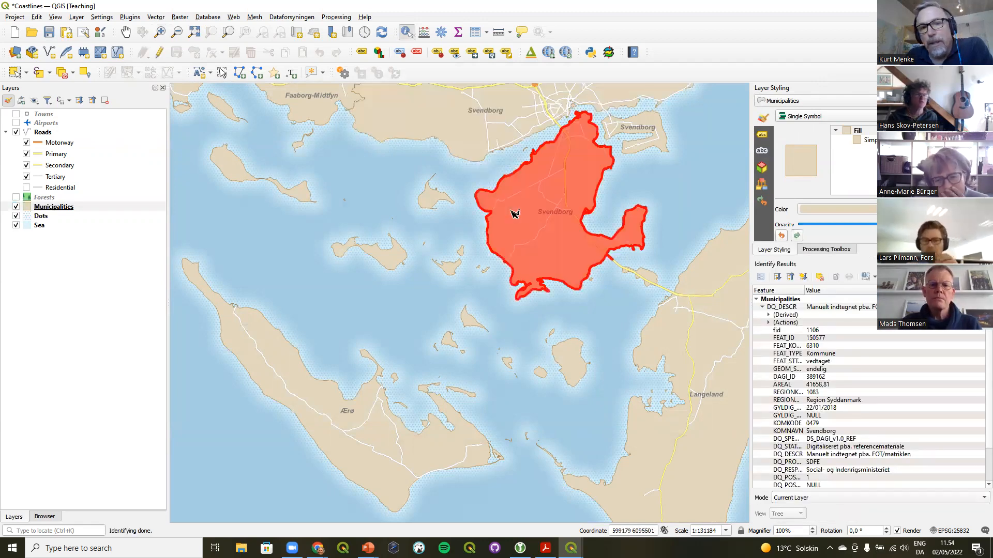
click(475, 136)
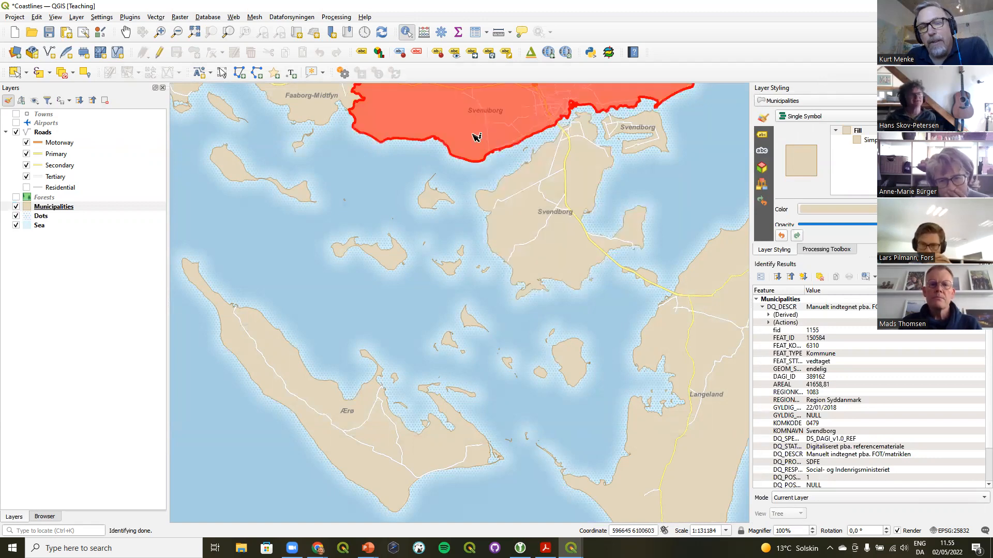
click(520, 179)
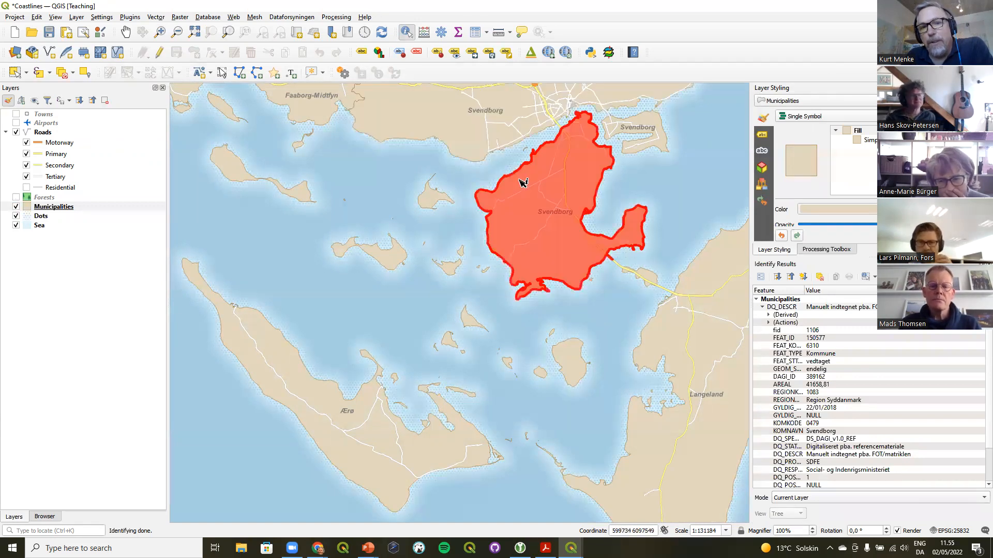
click(477, 136)
click(395, 171)
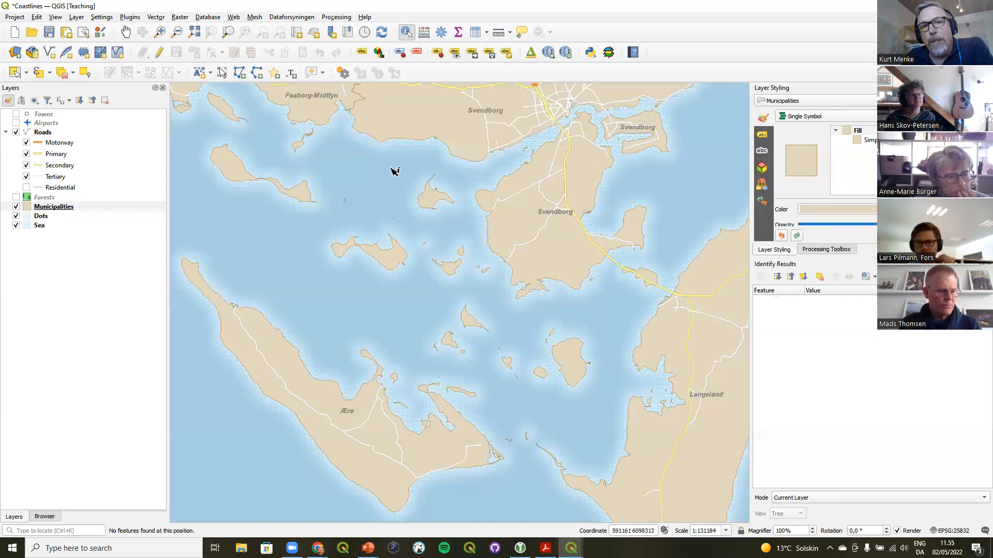